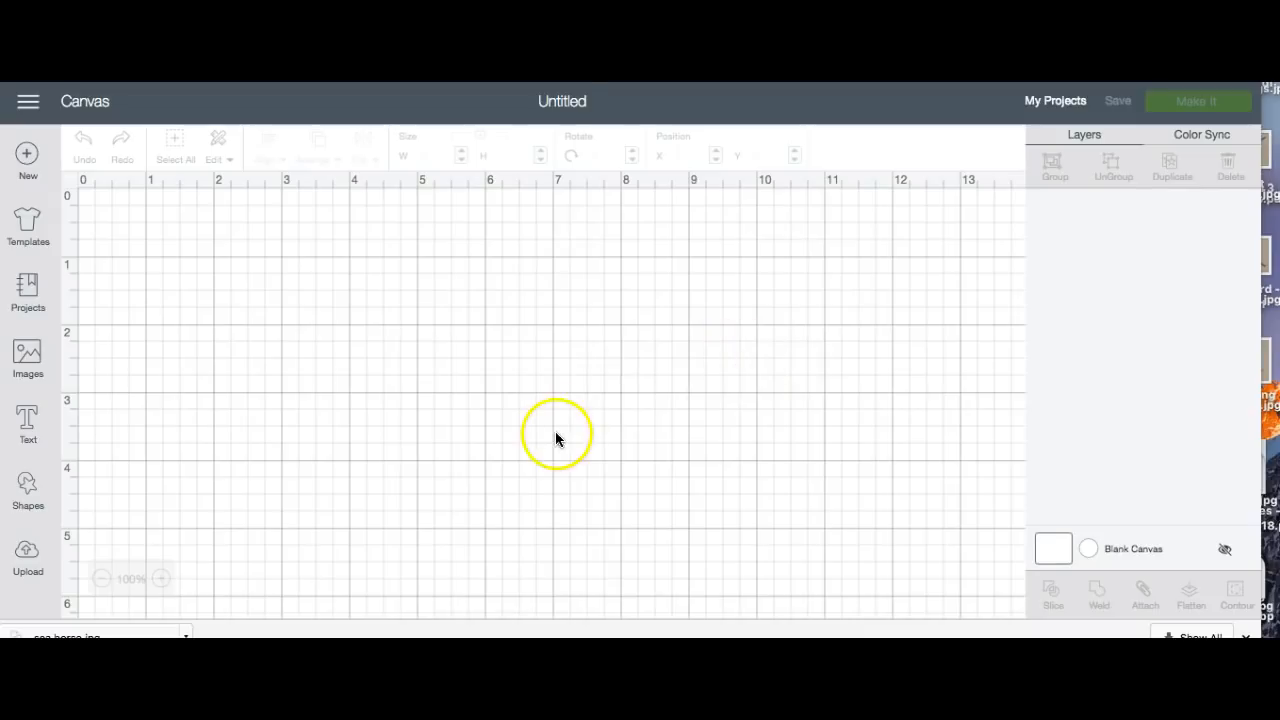
Find the file sea horse.jpg on the computer by searching for "sea" and upload it as a new image.
left_click(27, 556)
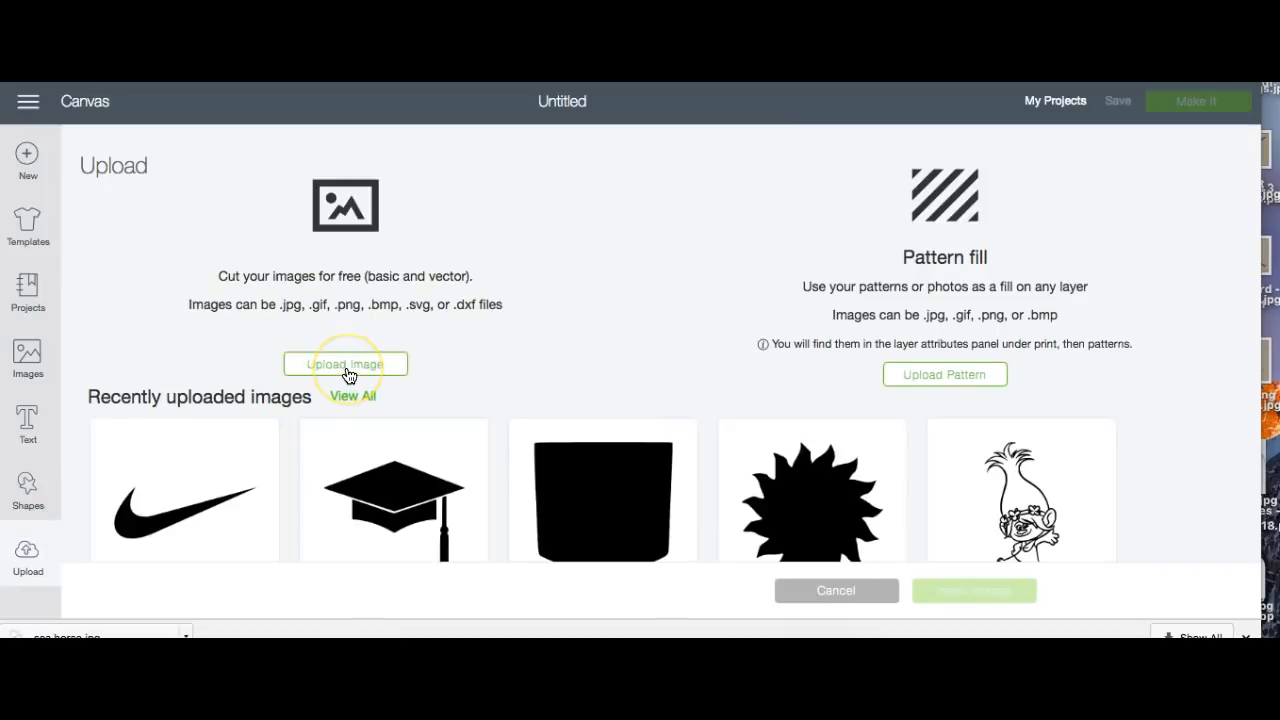
left_click(347, 366)
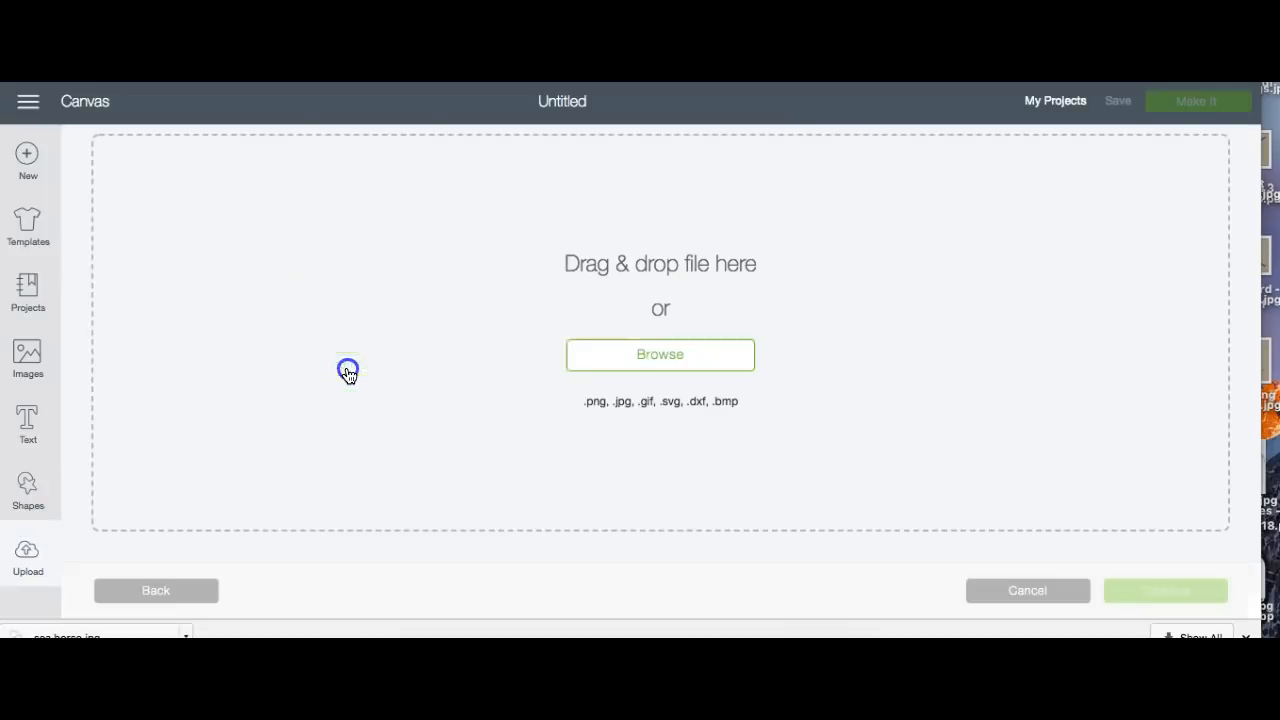
left_click(679, 369)
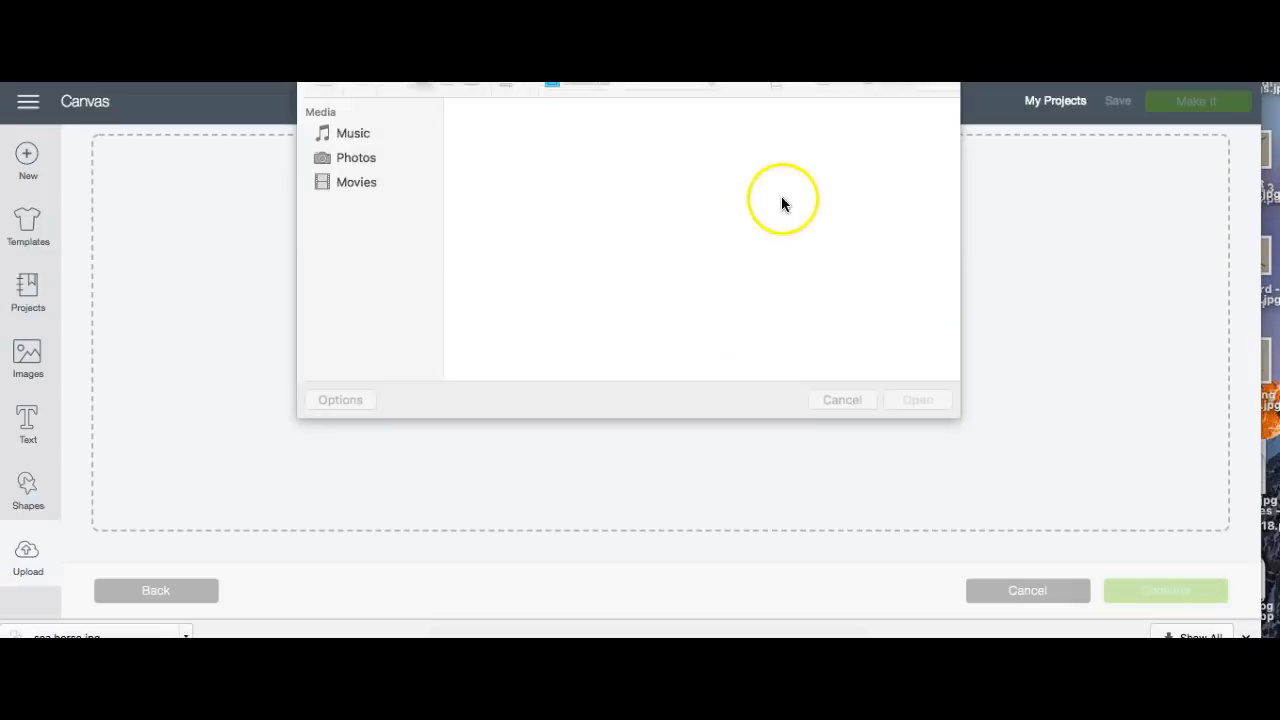
left_click(891, 96)
type("sea")
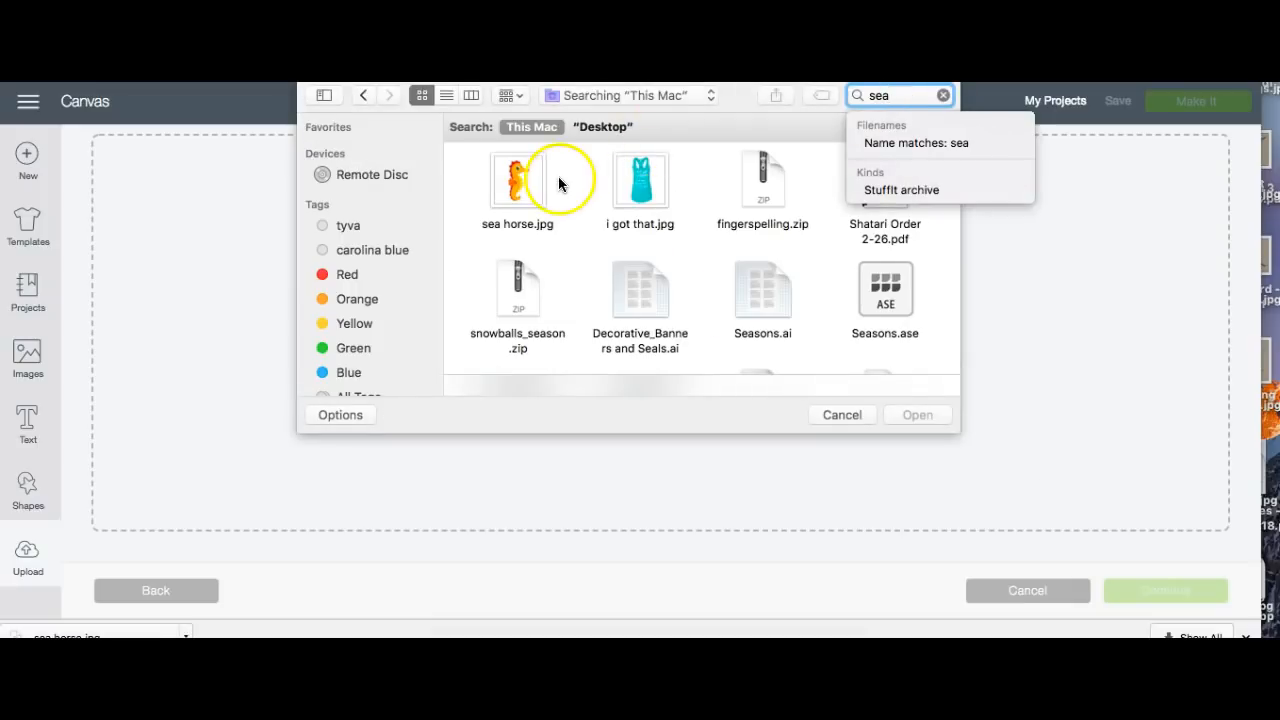
left_click(531, 188)
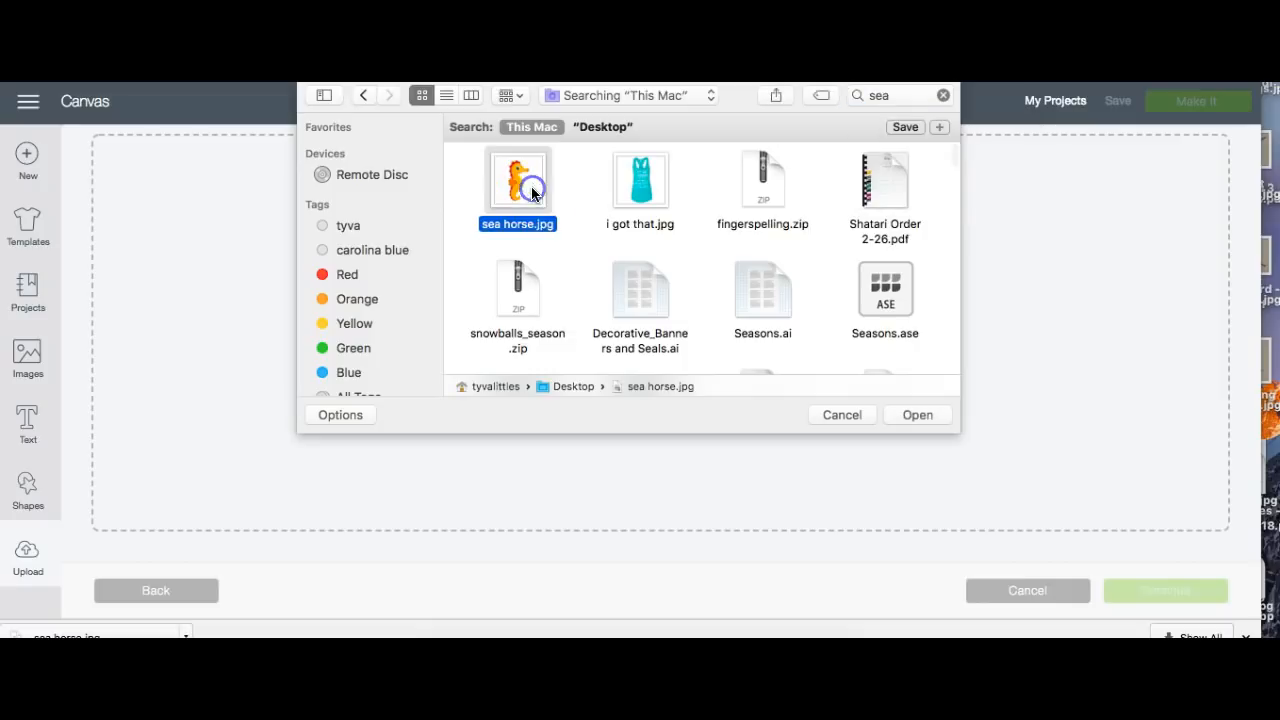
left_click(907, 419)
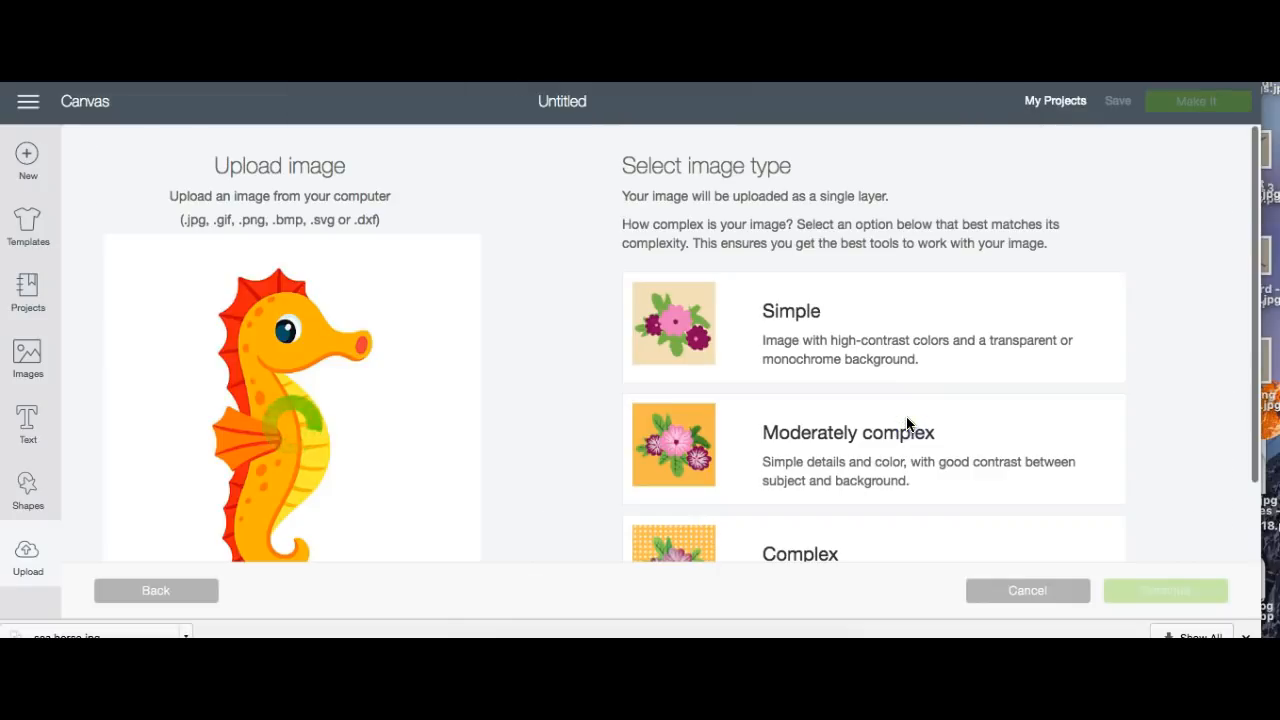
Compare the image complexity options for the seahorse, choose Simple and continue to the background cleanup.
left_click(813, 332)
left_click(830, 422)
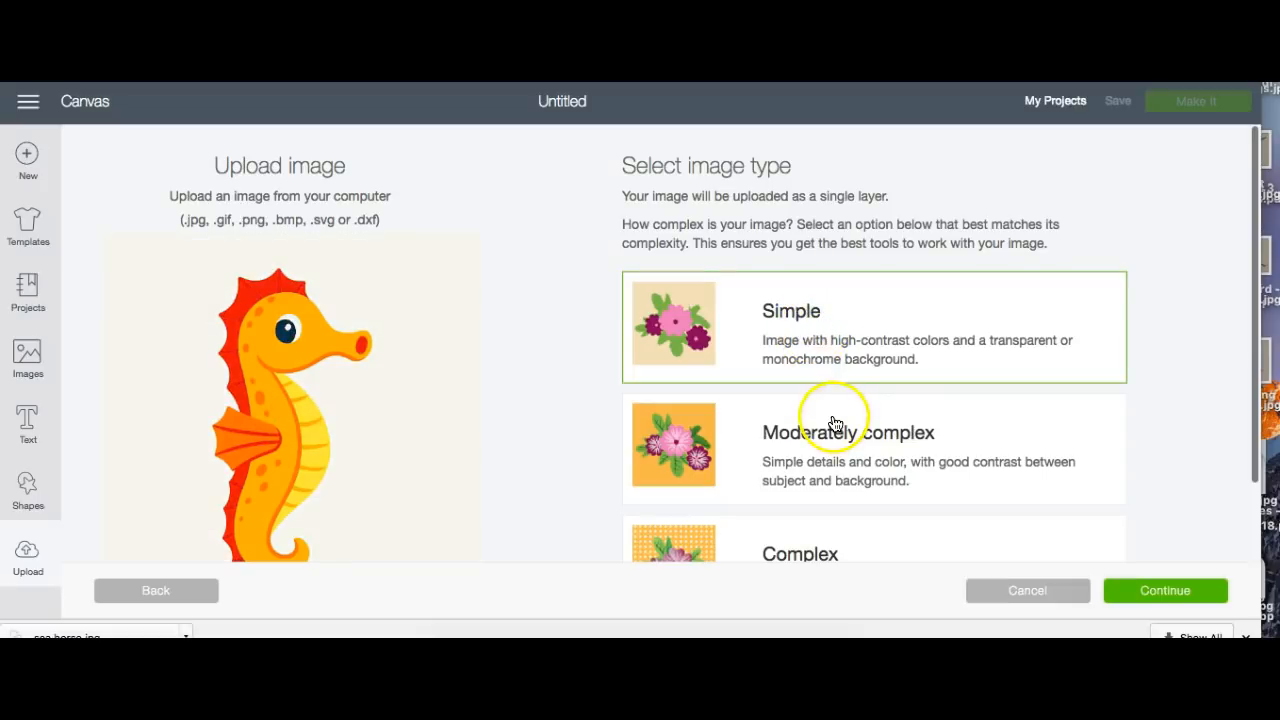
left_click(829, 553)
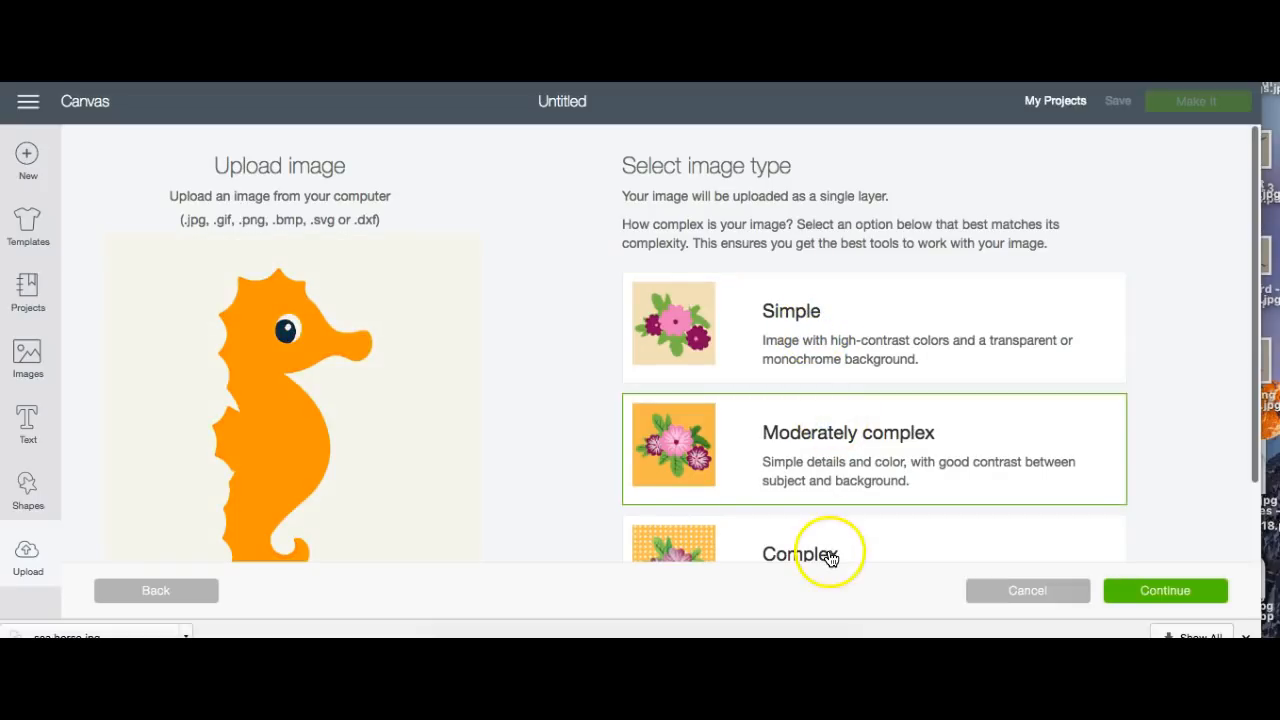
left_click(820, 304)
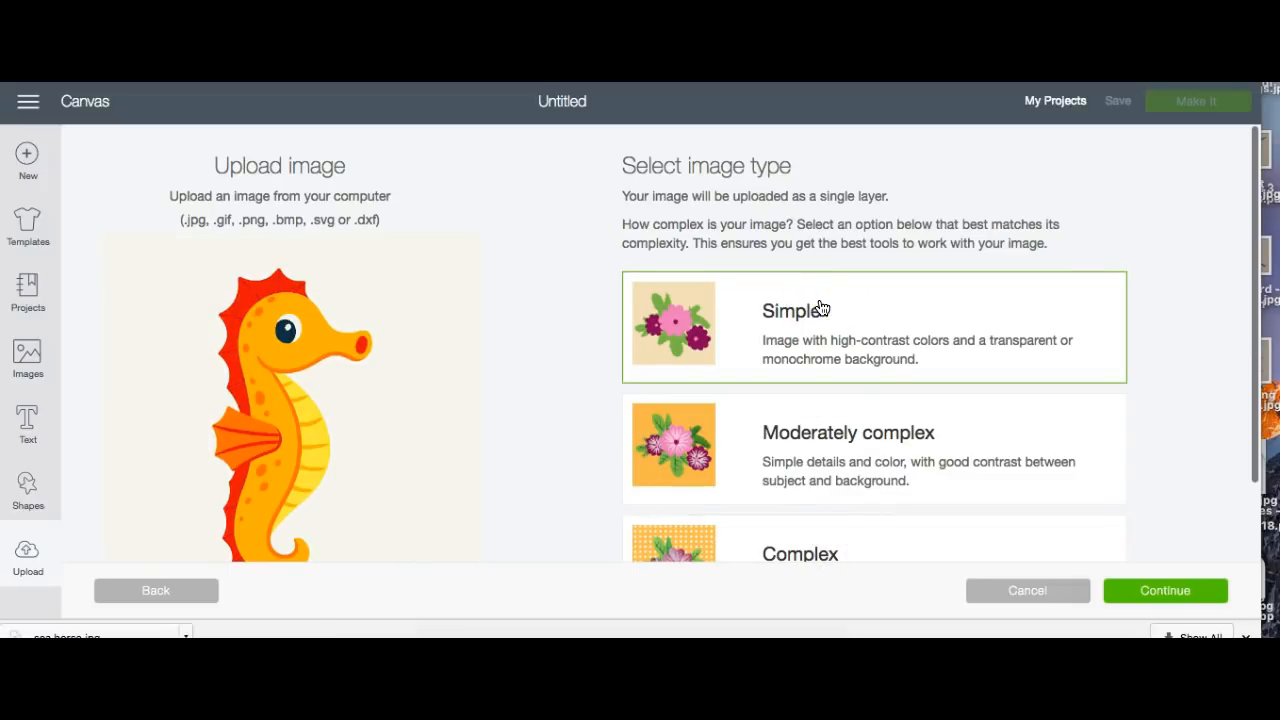
left_click(1189, 591)
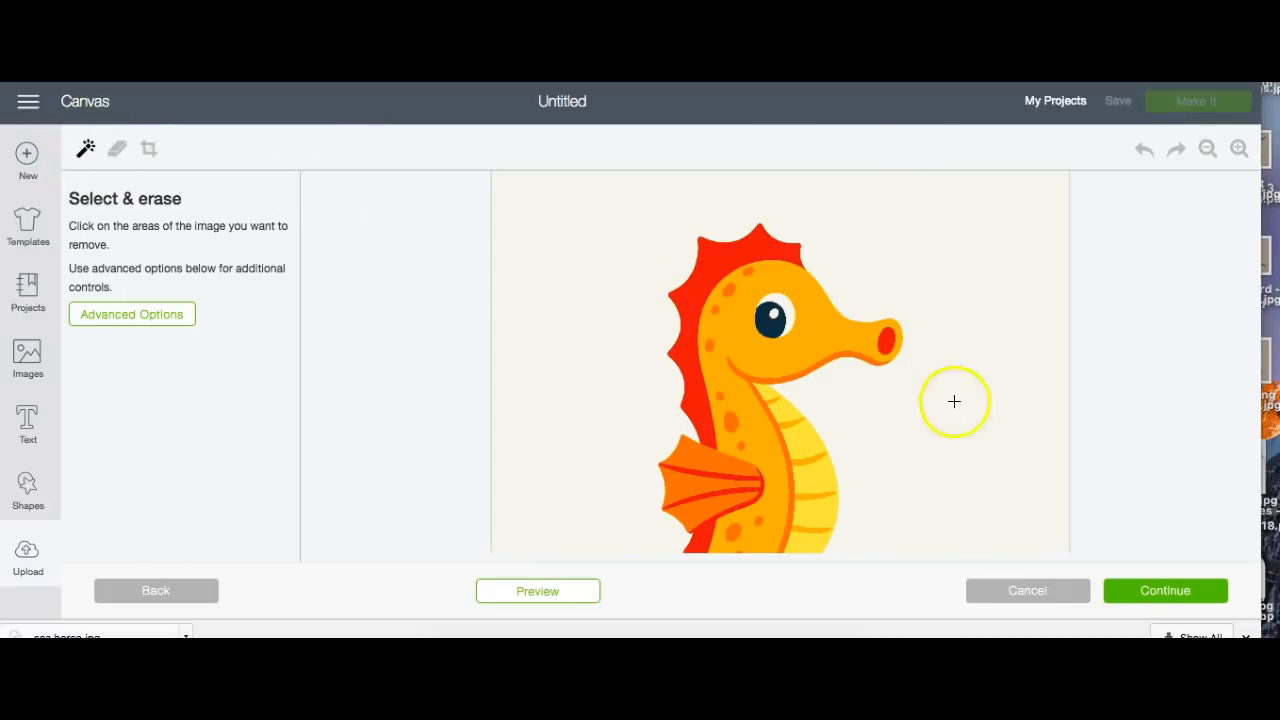
Erase the whole background around the seahorse, check the image from head to tail, and accept the cleaned result.
left_click(865, 369)
left_click(596, 366)
left_click(612, 295)
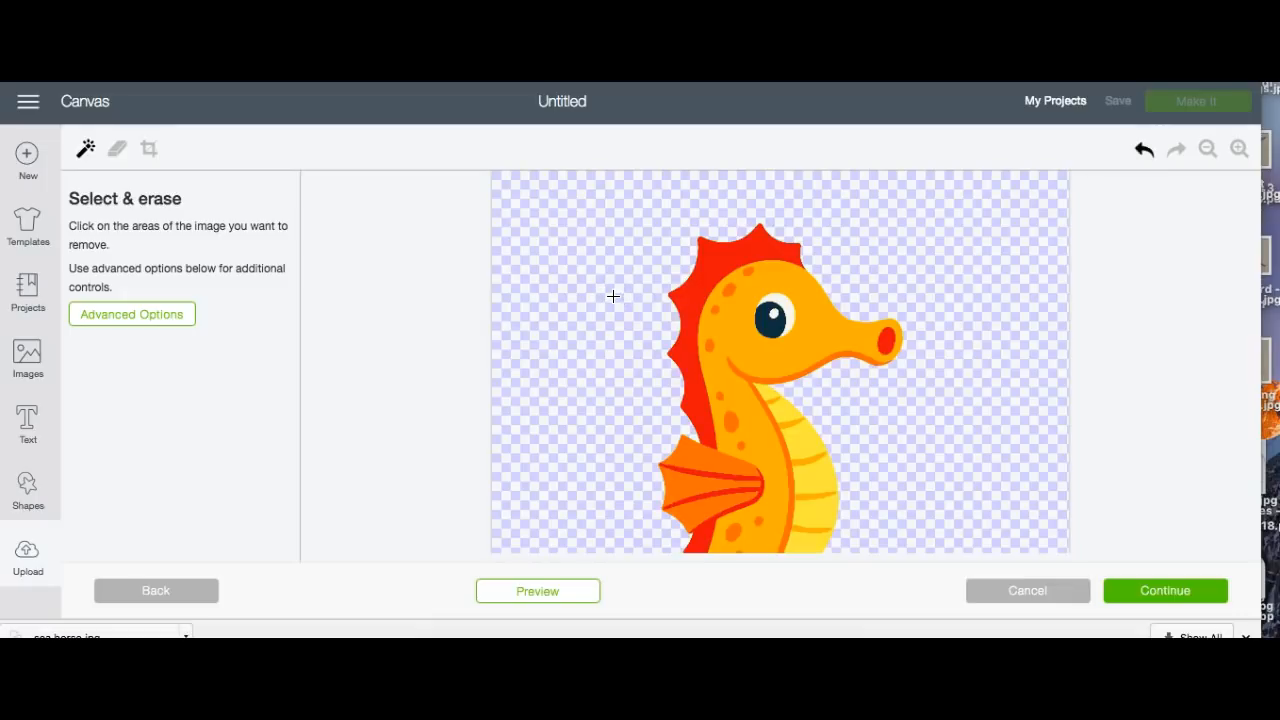
scroll(613, 296, "down", 5)
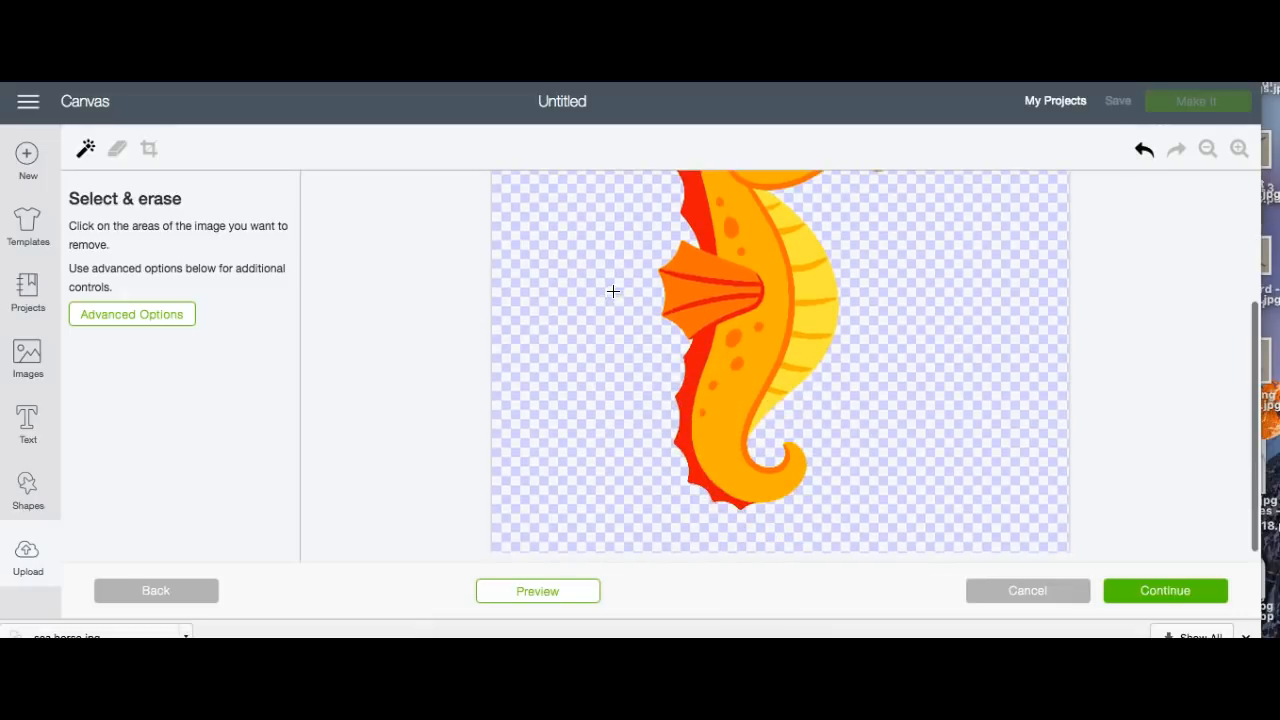
scroll(613, 293, "up", 5)
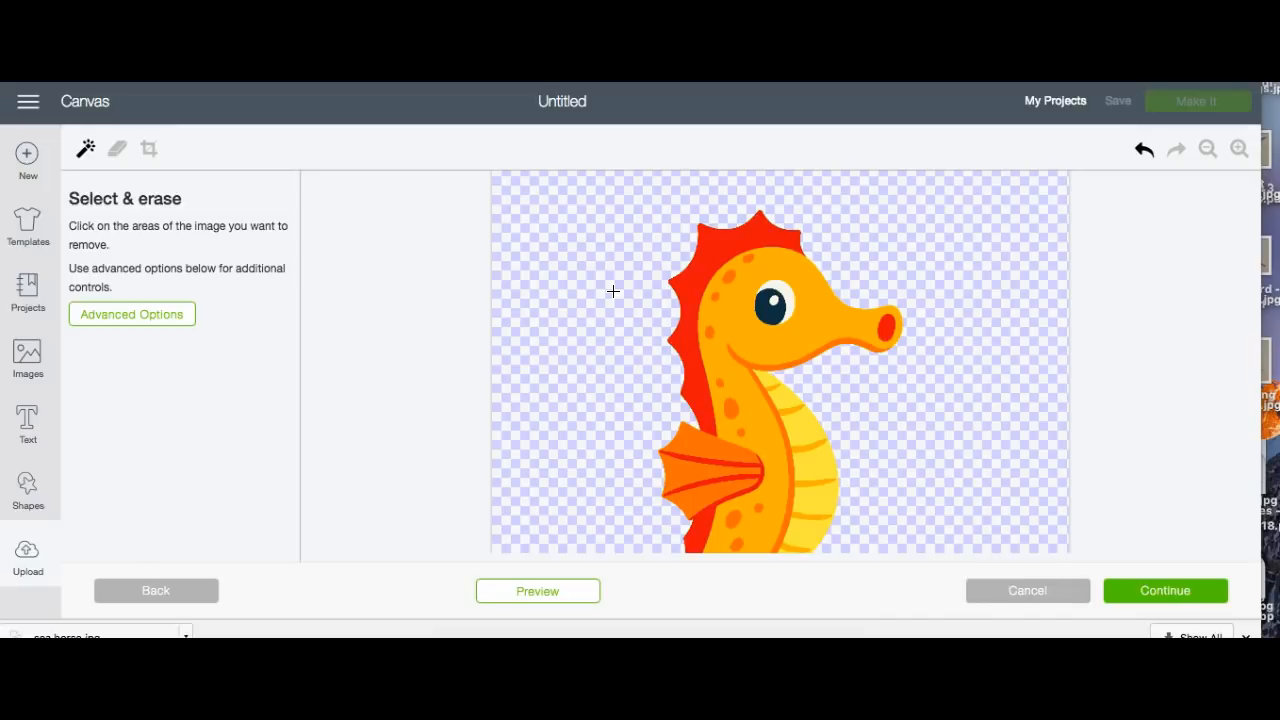
scroll(613, 291, "down", 4)
scroll(613, 291, "up", 2)
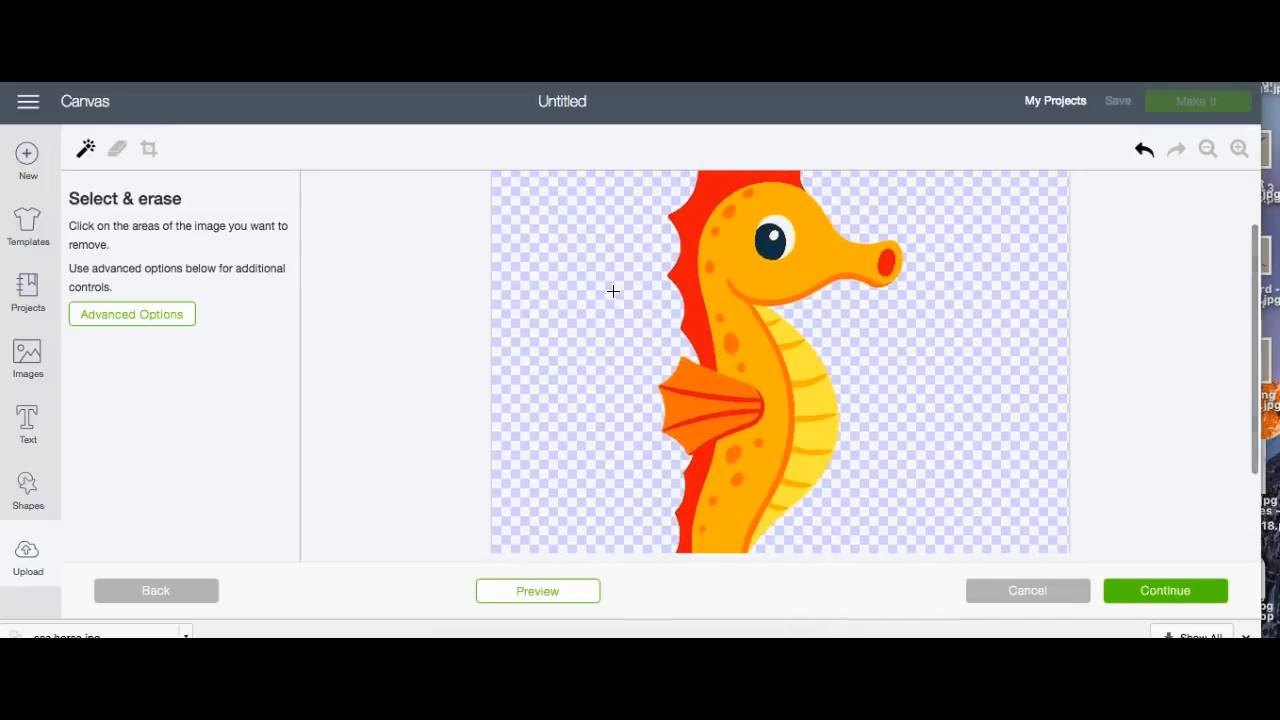
scroll(613, 291, "up", 2)
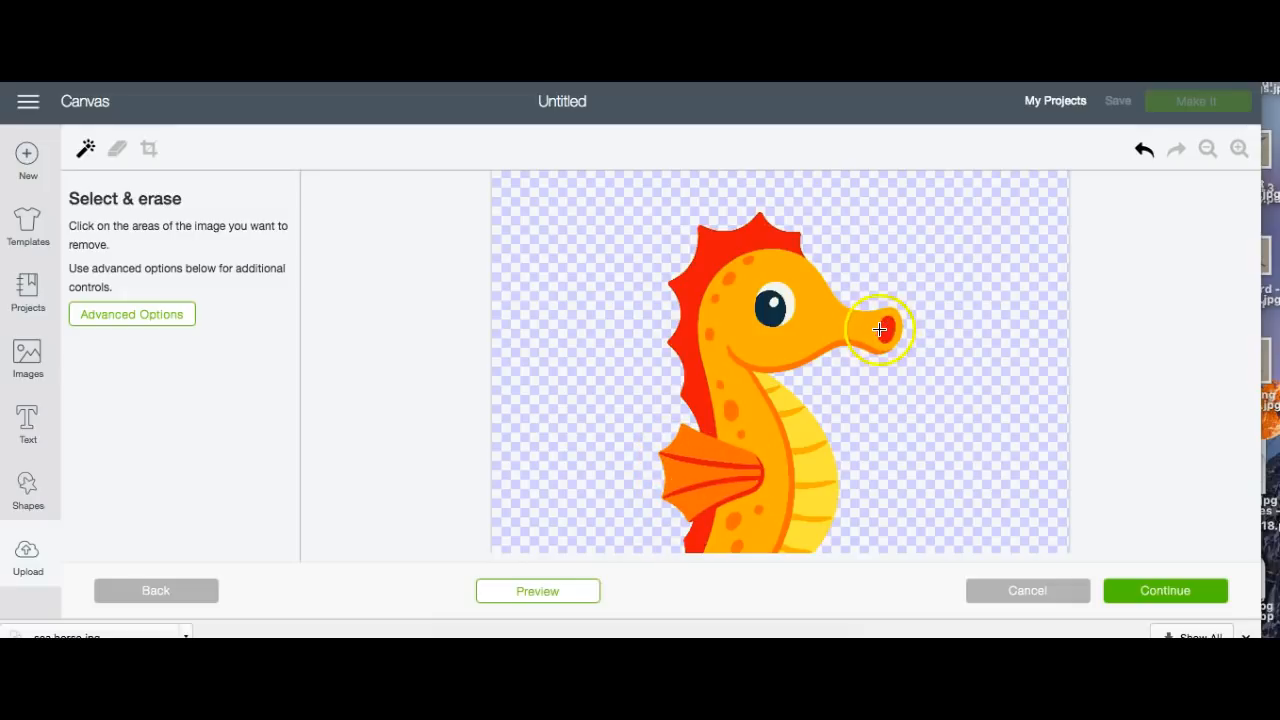
scroll(746, 349, "down", 3)
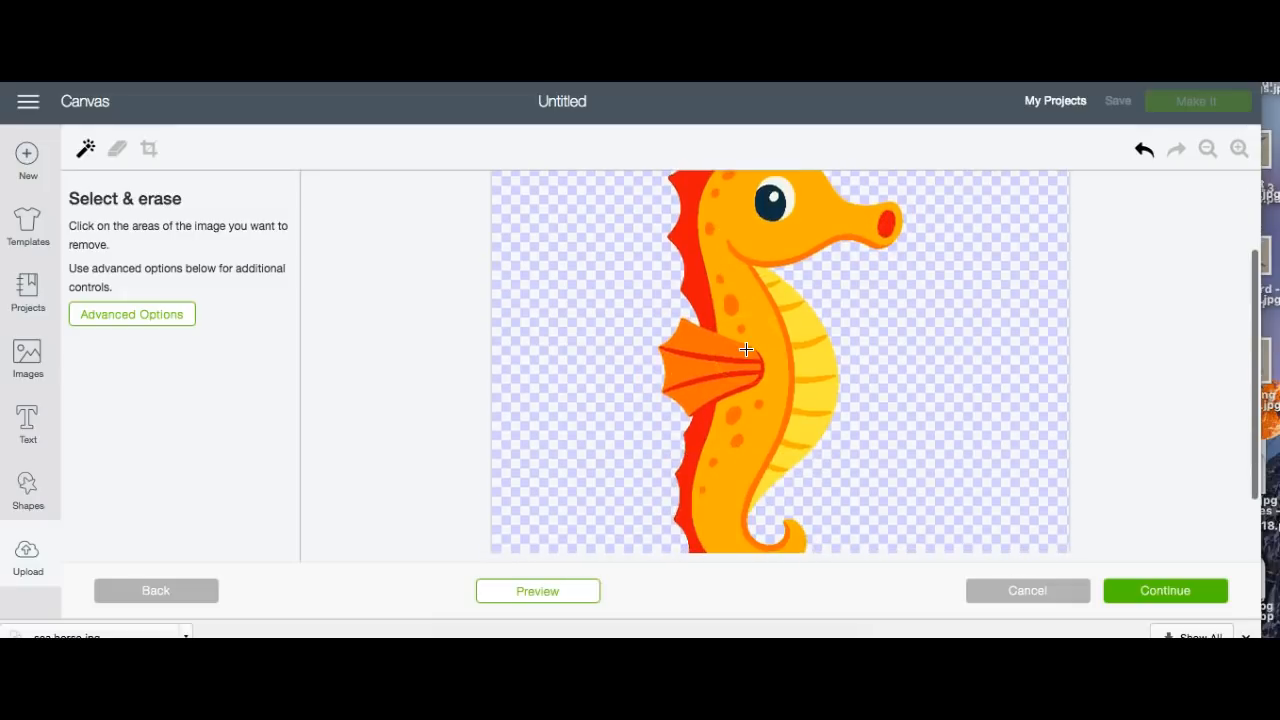
scroll(746, 349, "down", 2)
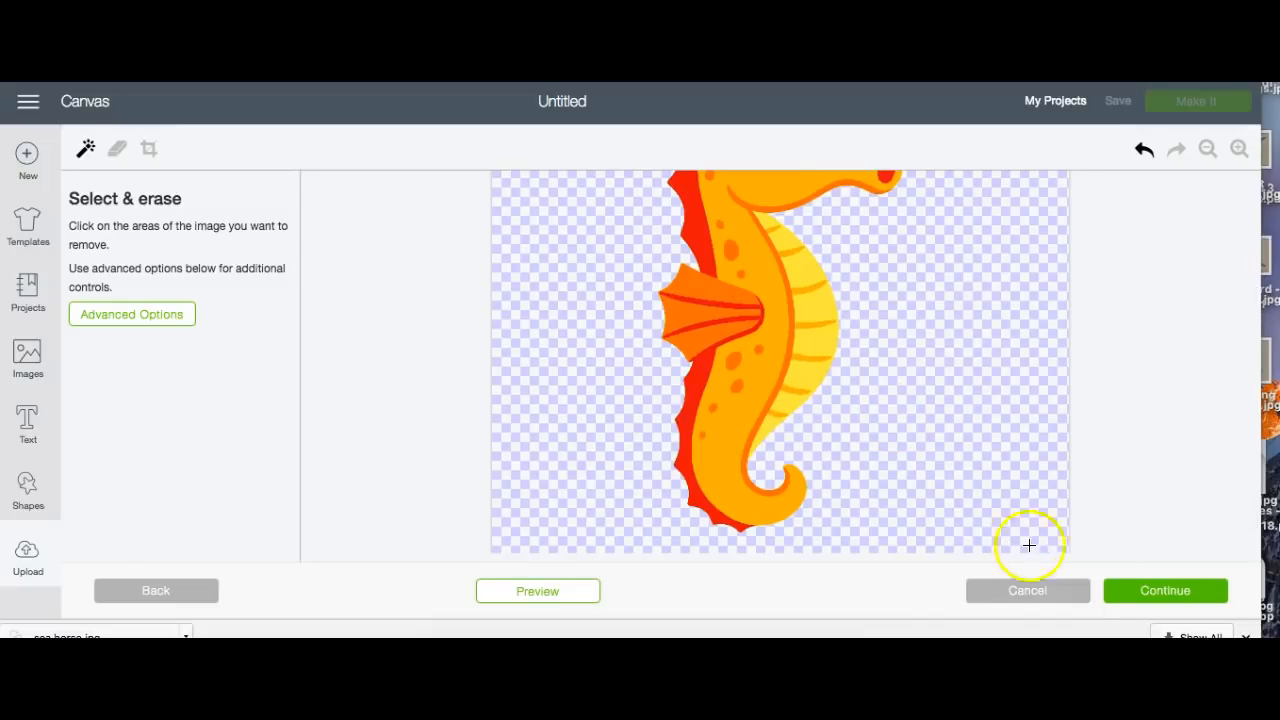
left_click(1158, 592)
Name the uploaded image "sea horse red" and save it as a cut image.
left_click(826, 504)
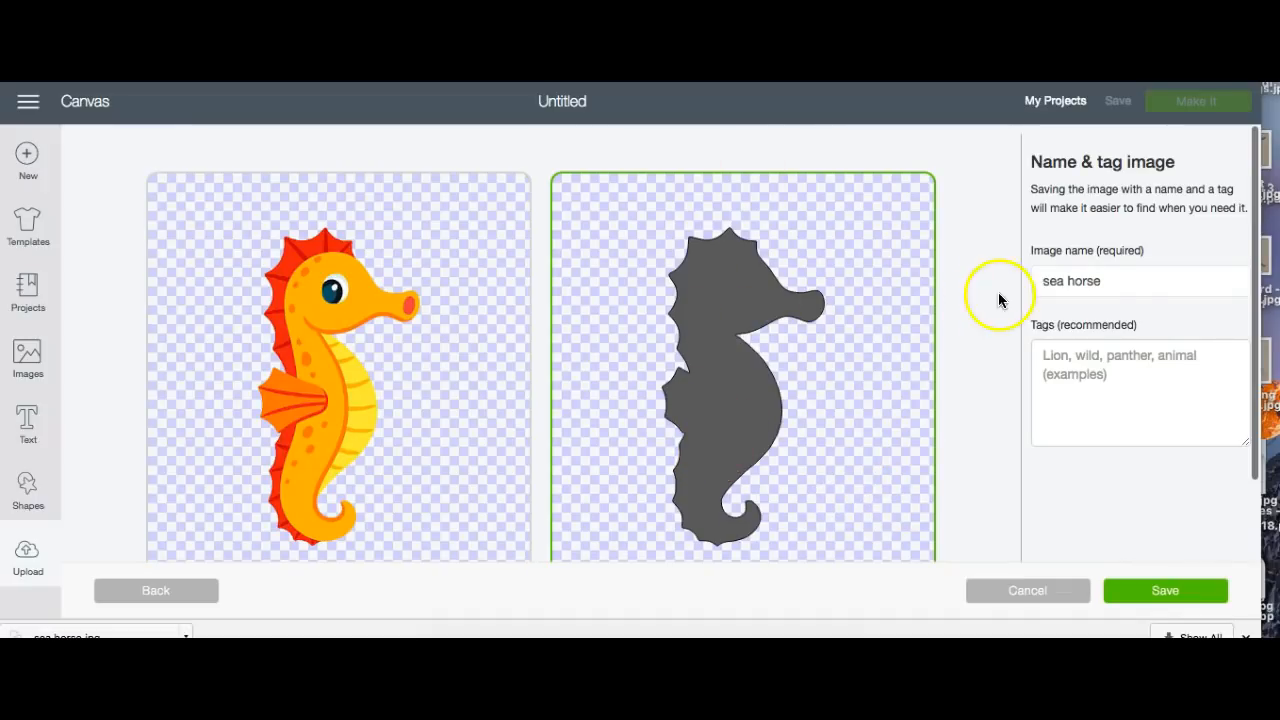
left_click(1166, 286)
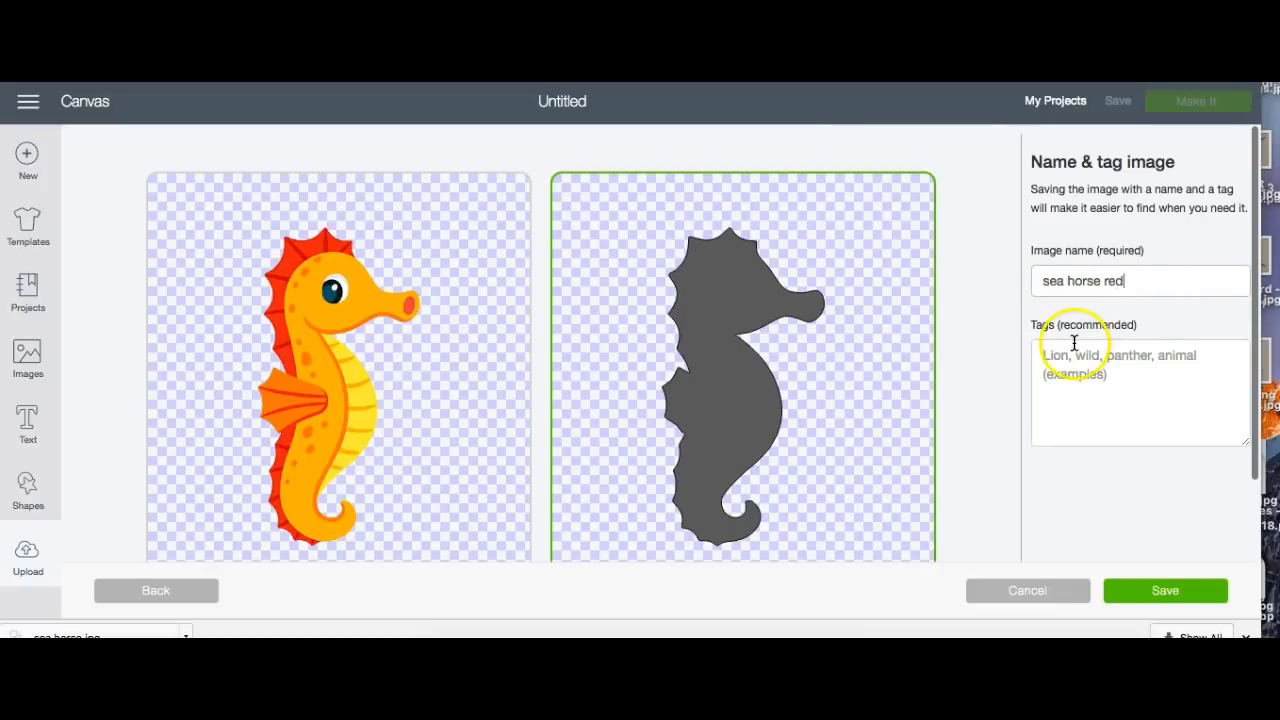
left_click(867, 275)
left_click(469, 260)
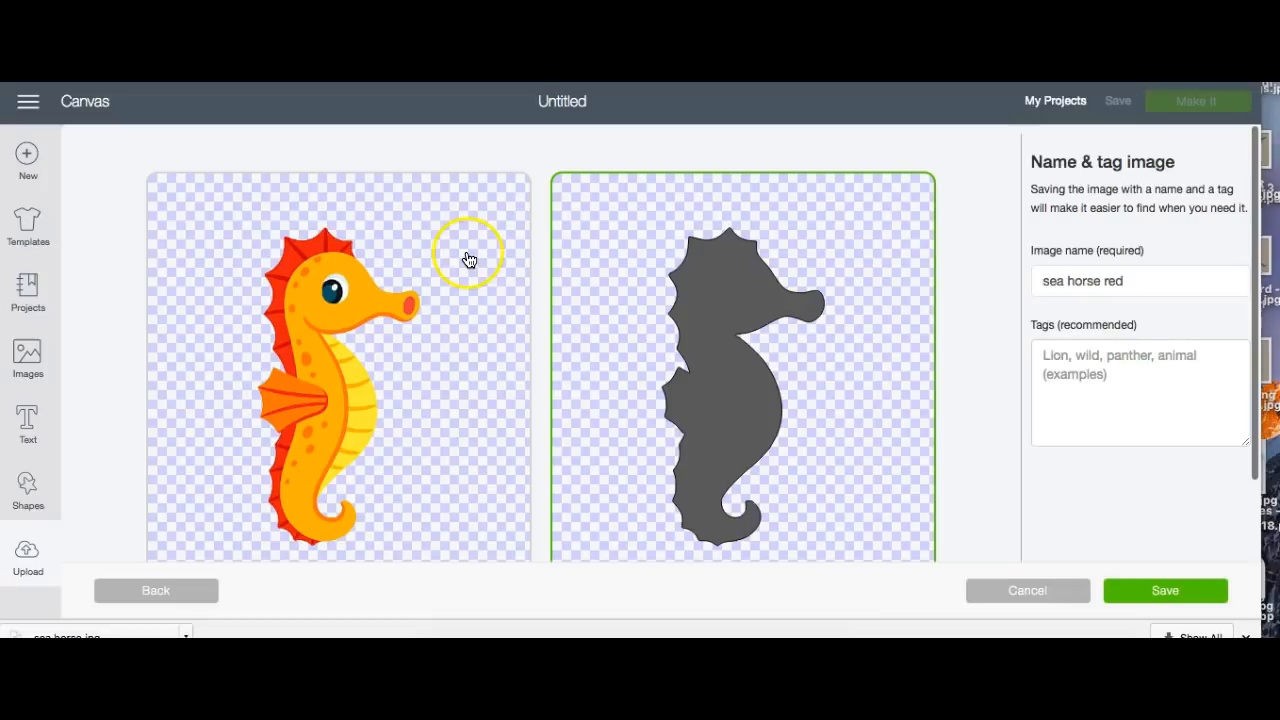
left_click(830, 218)
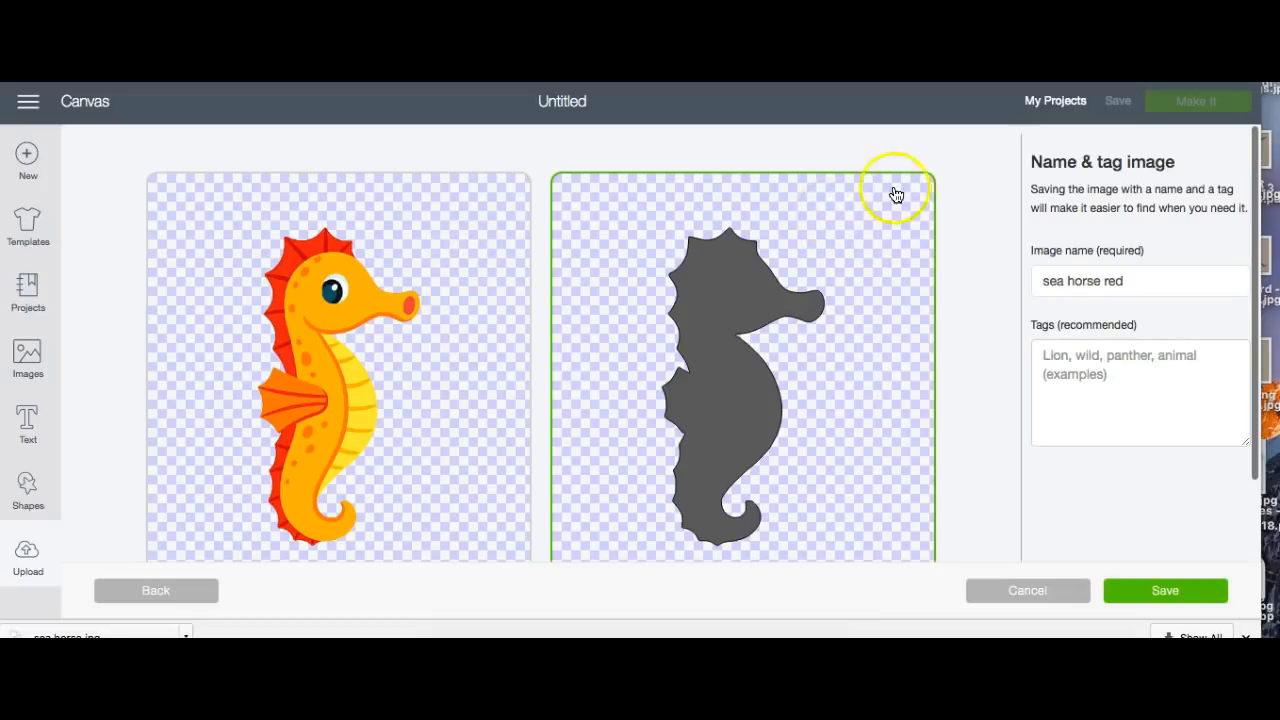
scroll(654, 237, "down", 1)
scroll(654, 237, "down", 2)
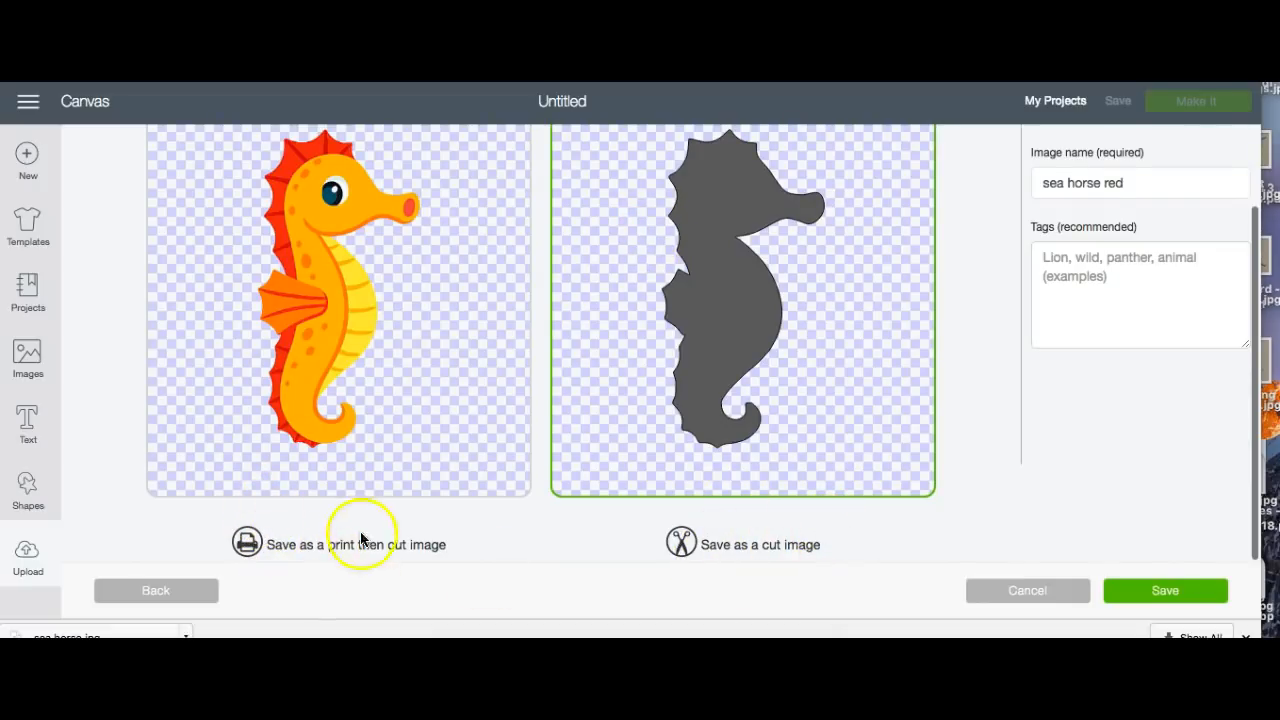
scroll(742, 486, "up", 2)
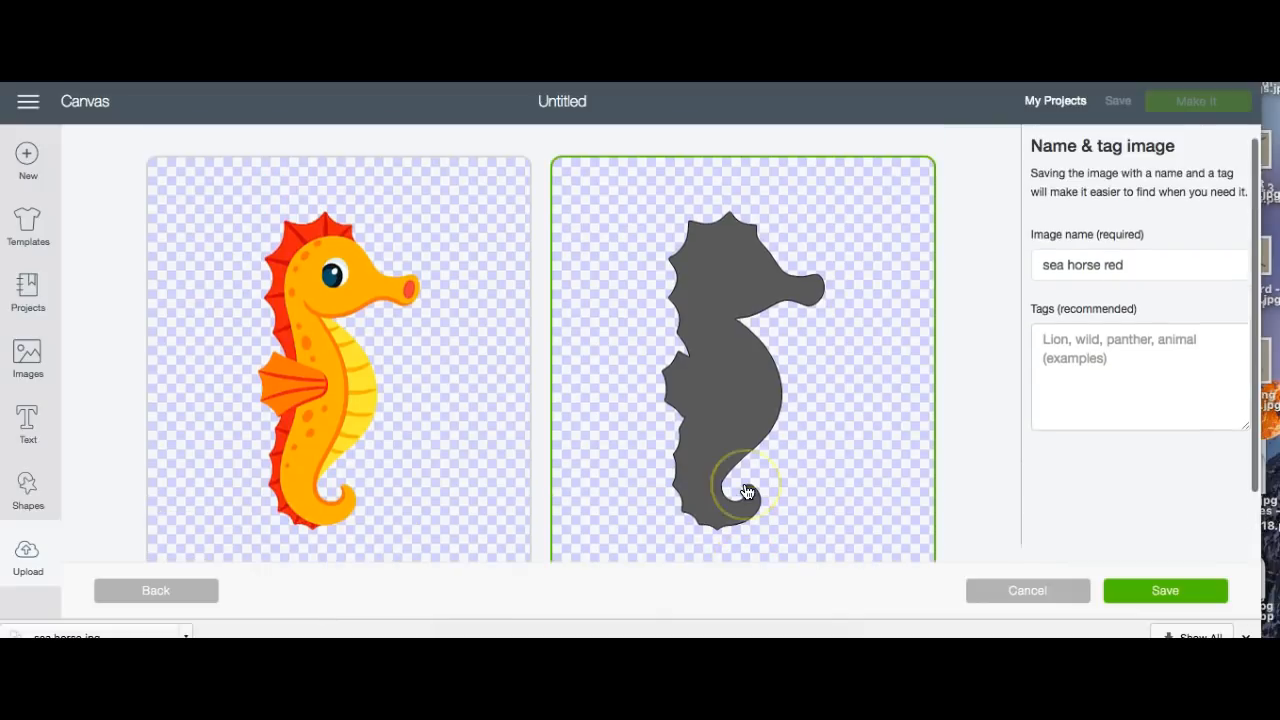
scroll(735, 295, "down", 2)
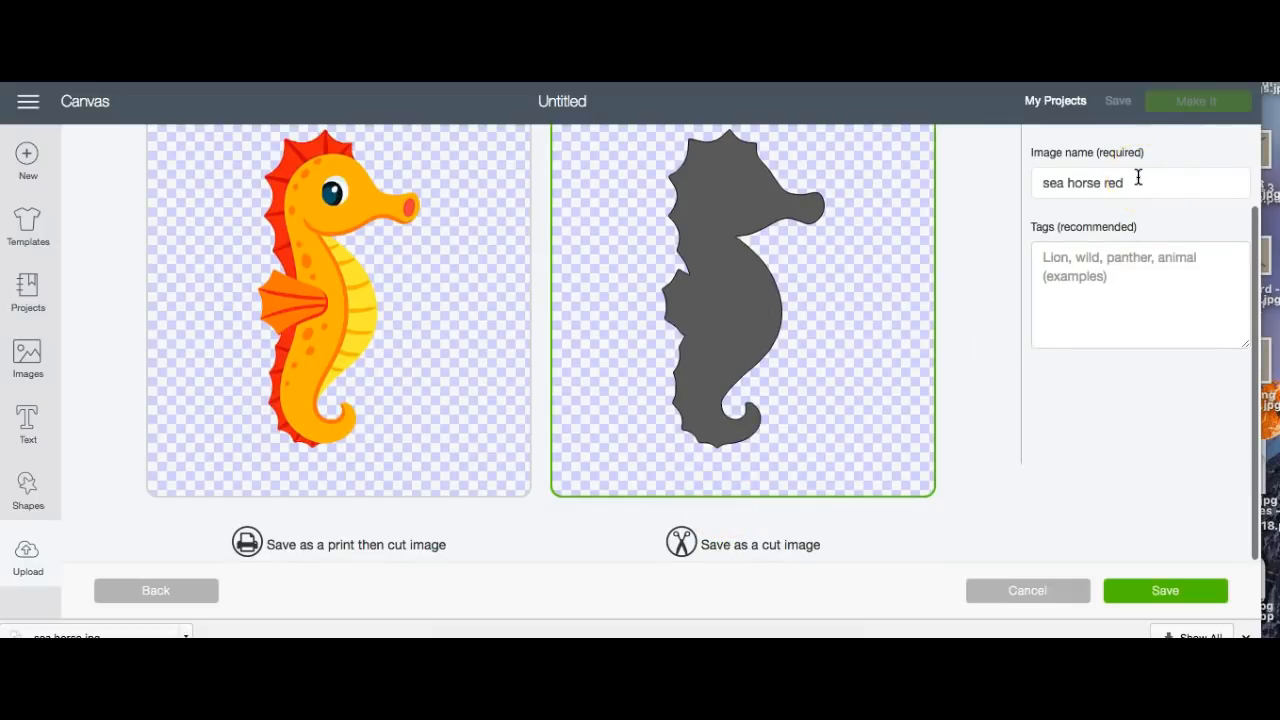
left_click(1155, 596)
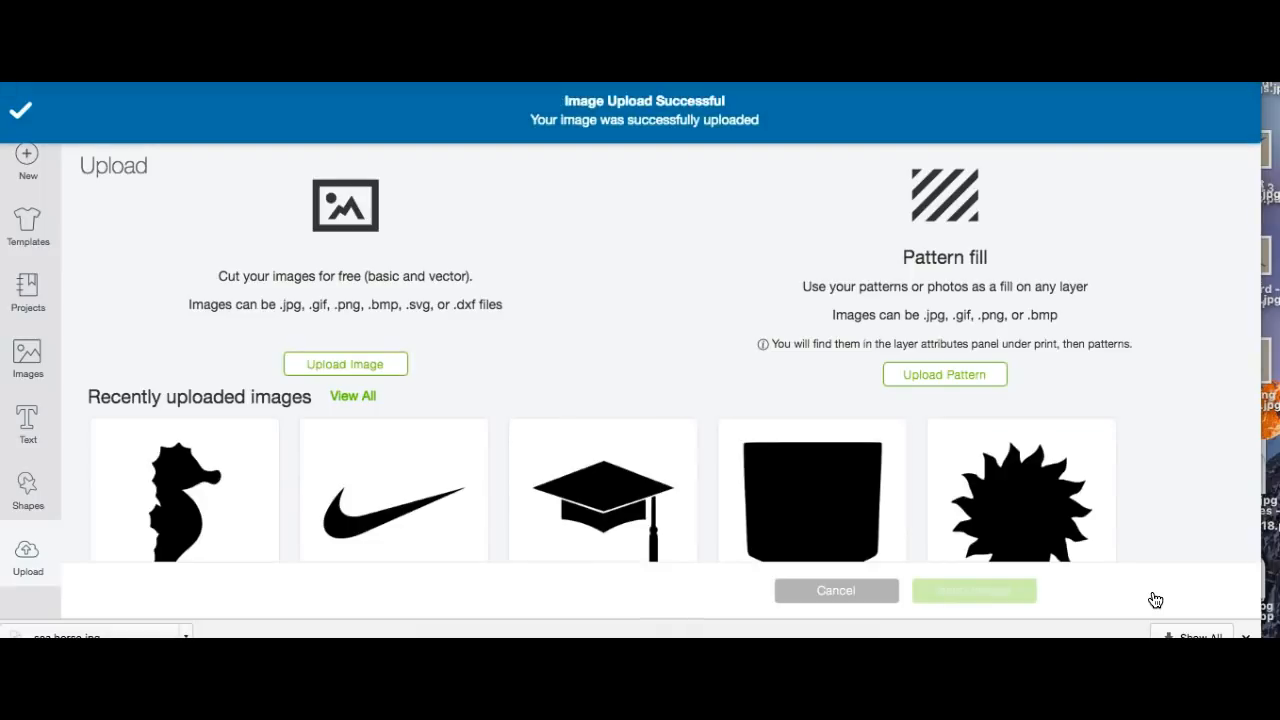
Upload sea horse.jpg a second time and set its image type to Simple.
left_click(341, 366)
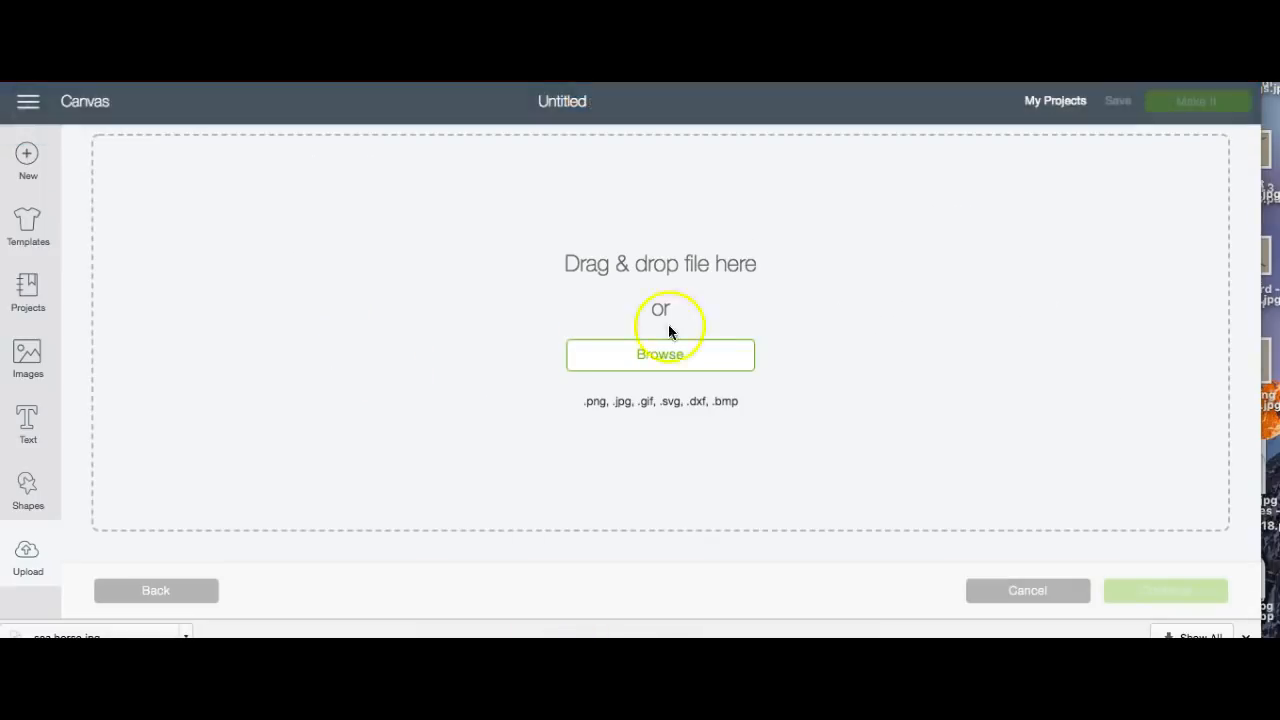
left_click(684, 358)
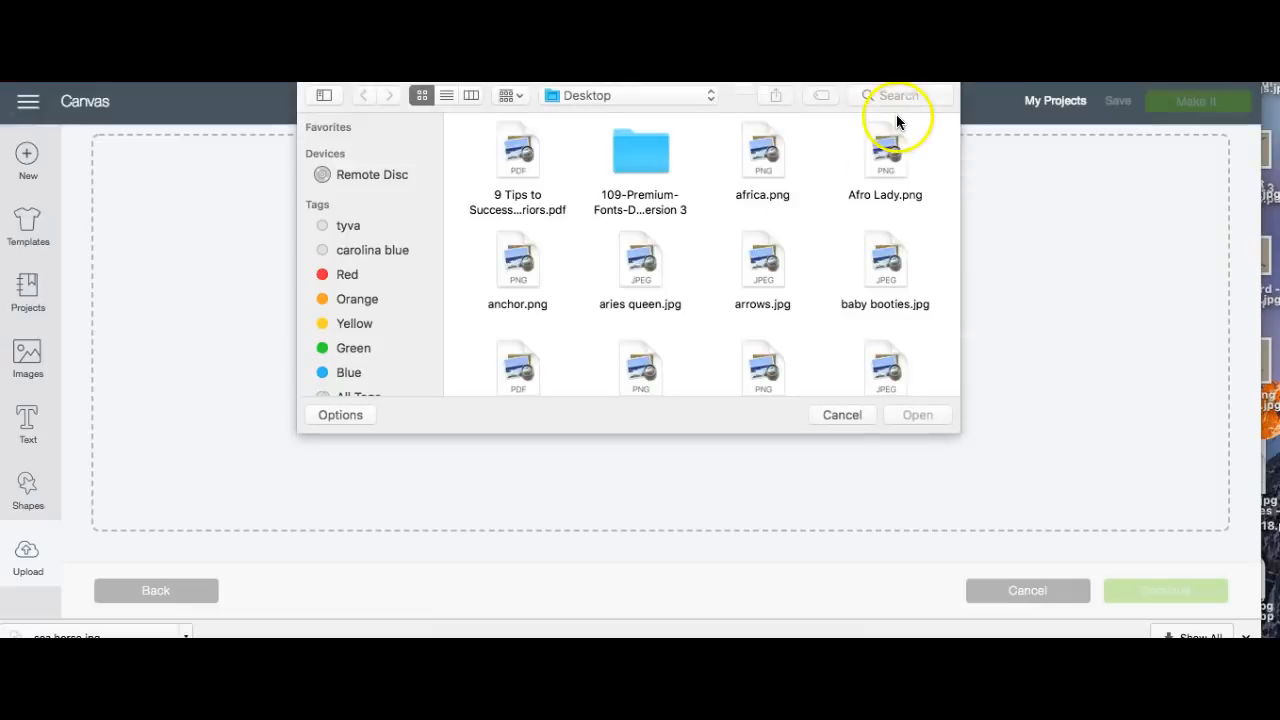
left_click(900, 95)
type("sea")
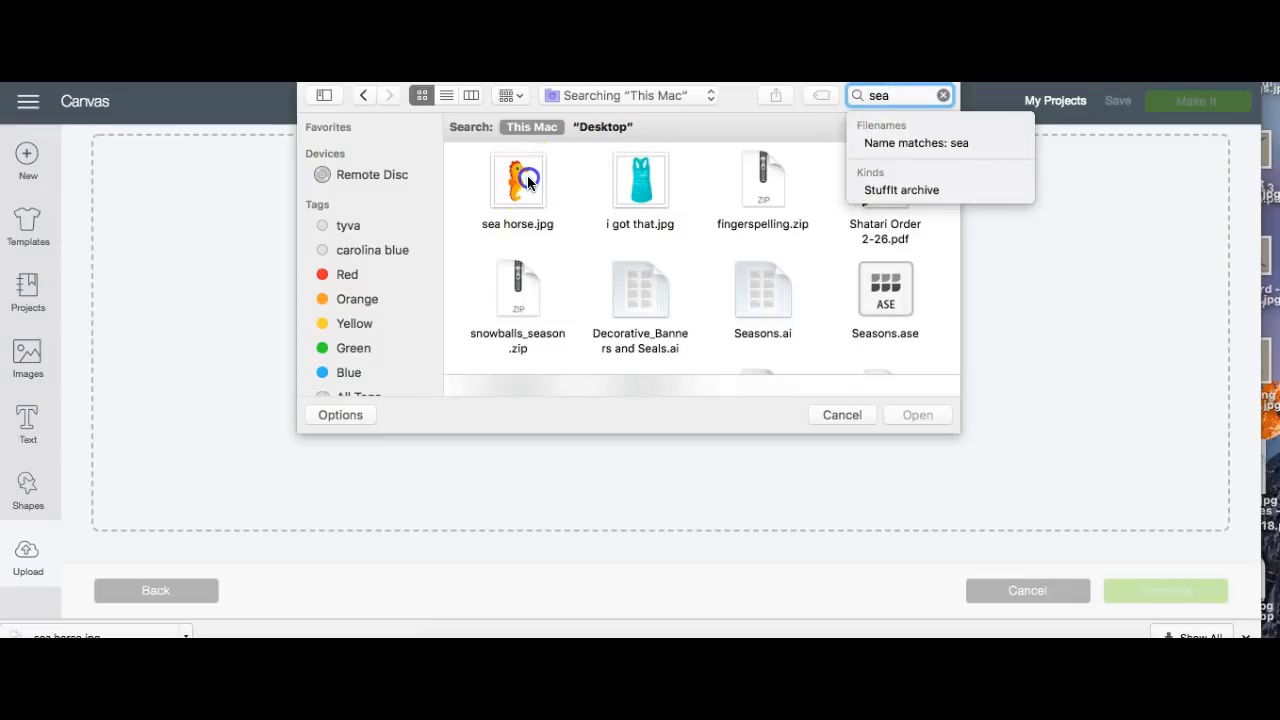
double_click(527, 175)
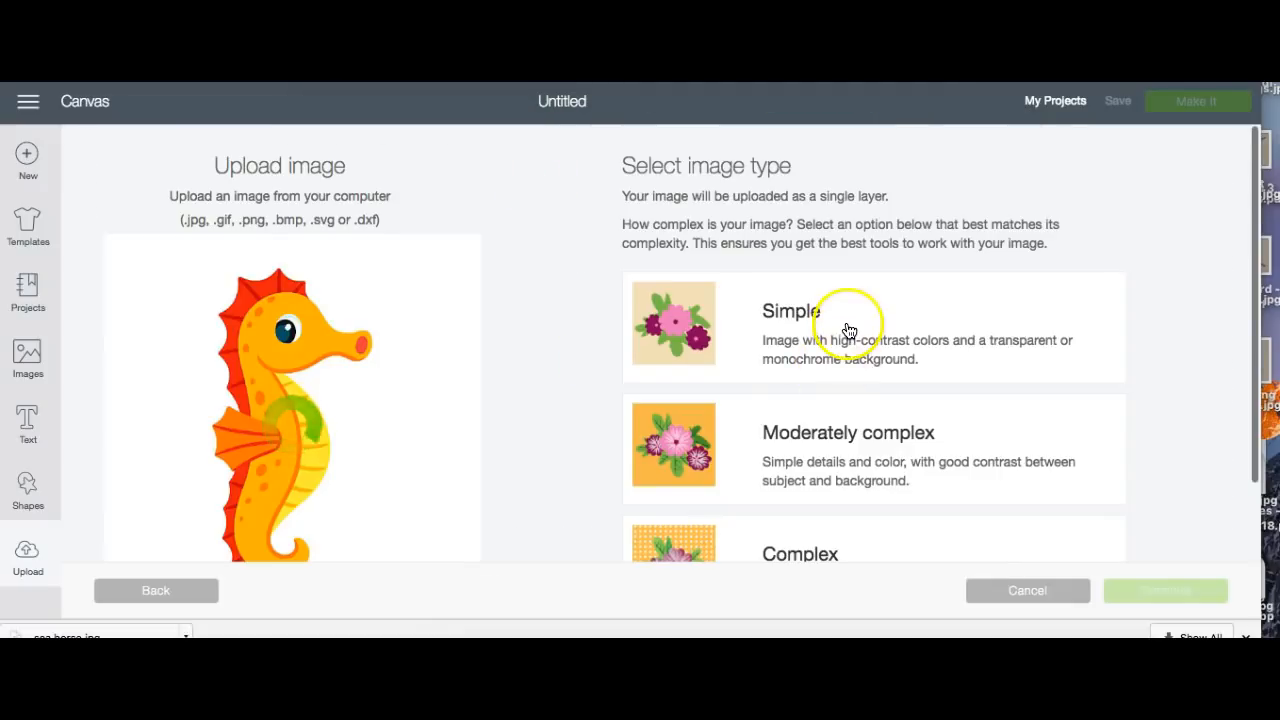
left_click(847, 328)
left_click(1140, 591)
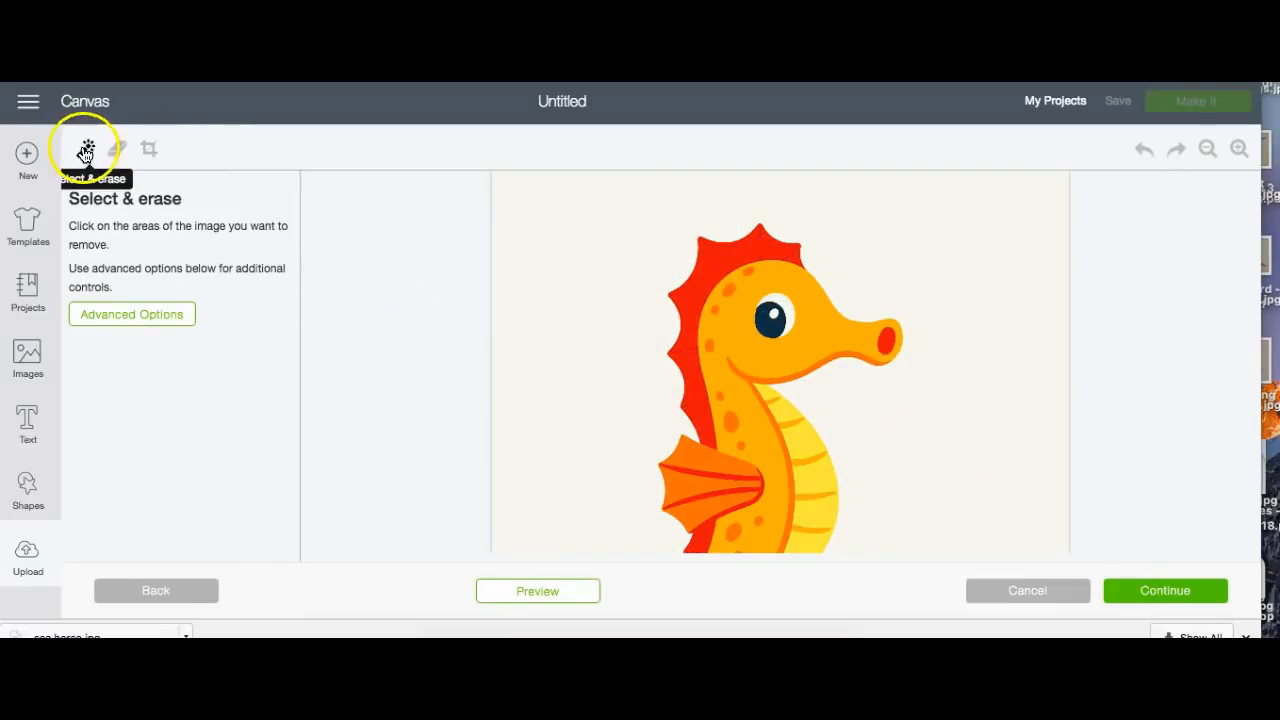
Erase the background around the second seahorse image.
left_click(557, 210)
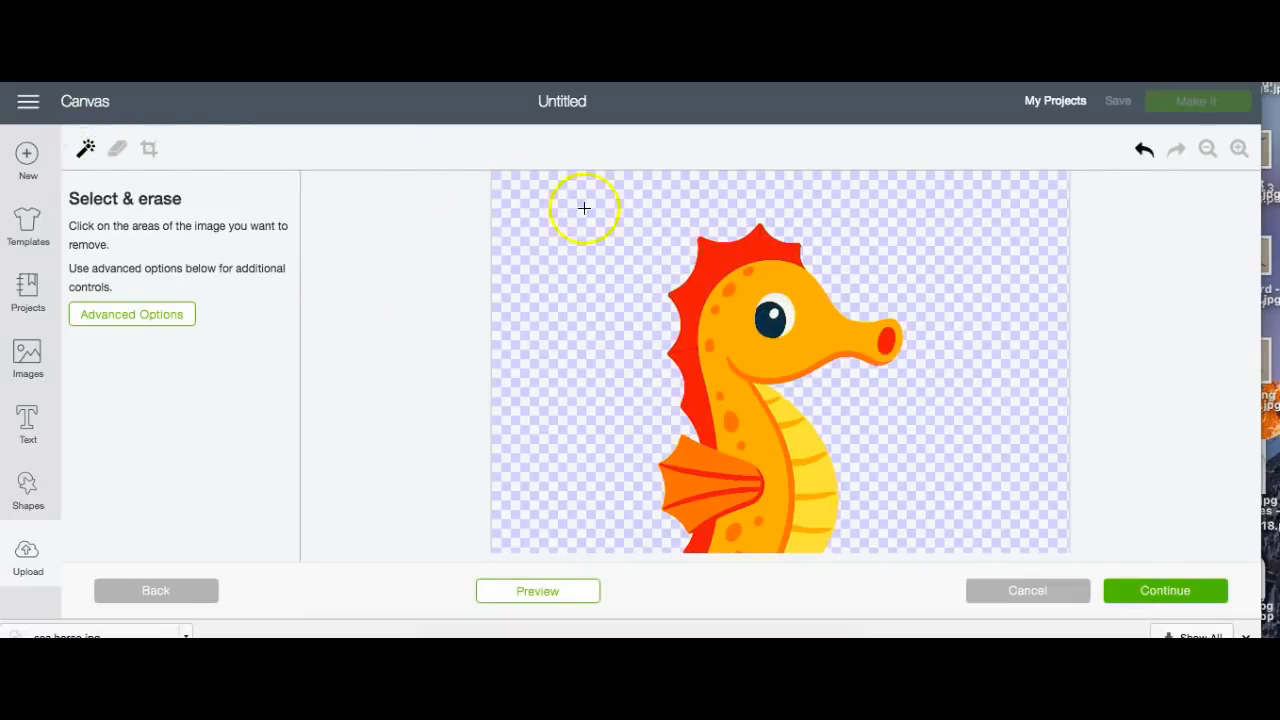
scroll(870, 402, "down", 3)
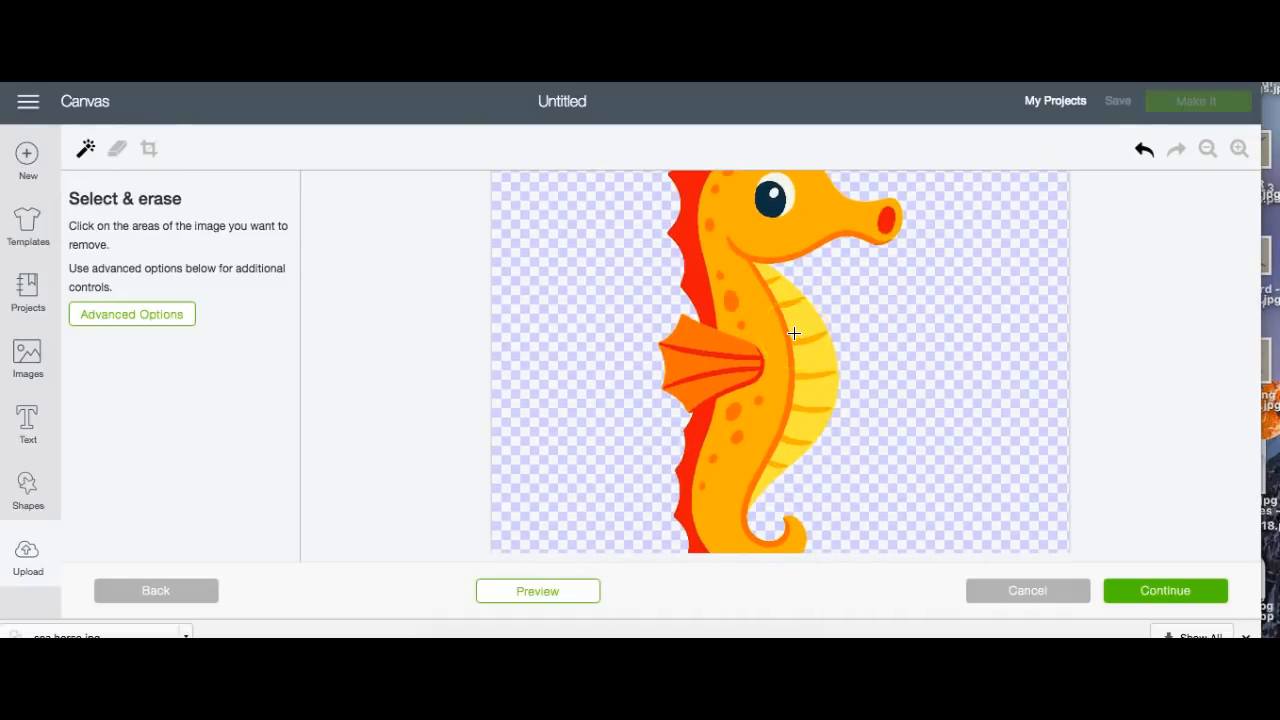
scroll(660, 326, "up", 3)
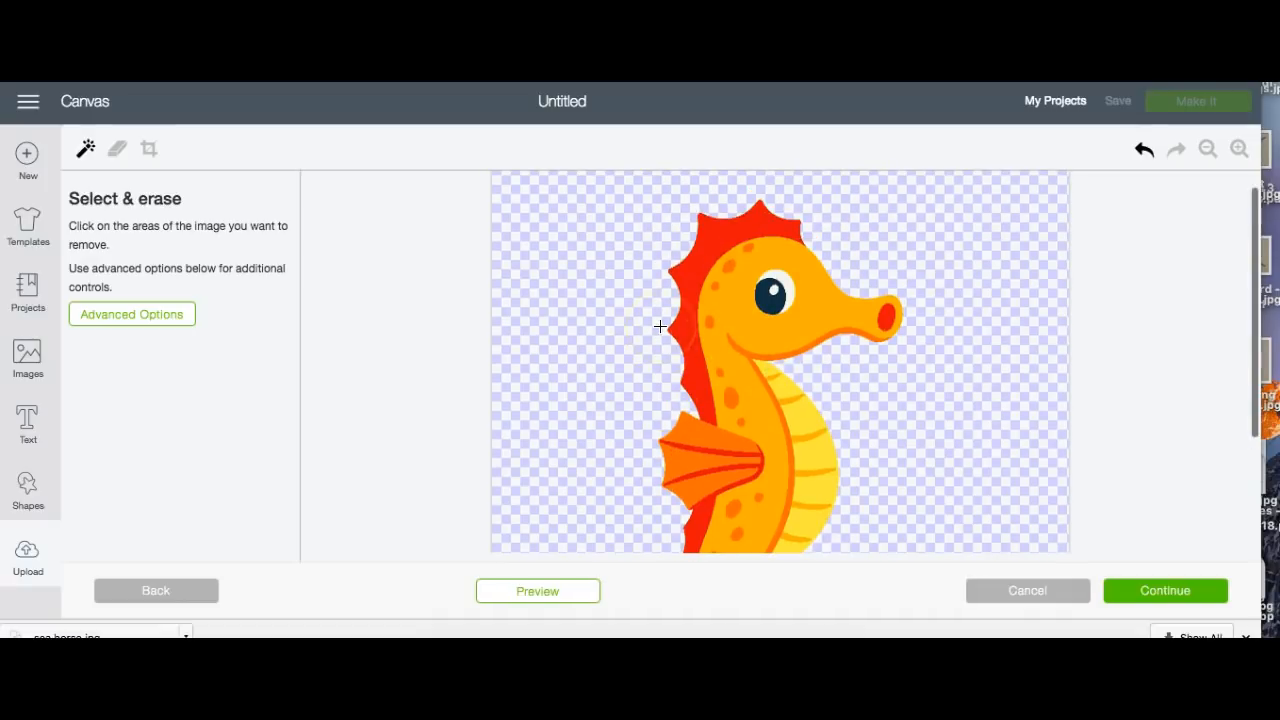
Erase the red crest along the back and the light orange body from the second seahorse image.
left_click(731, 230)
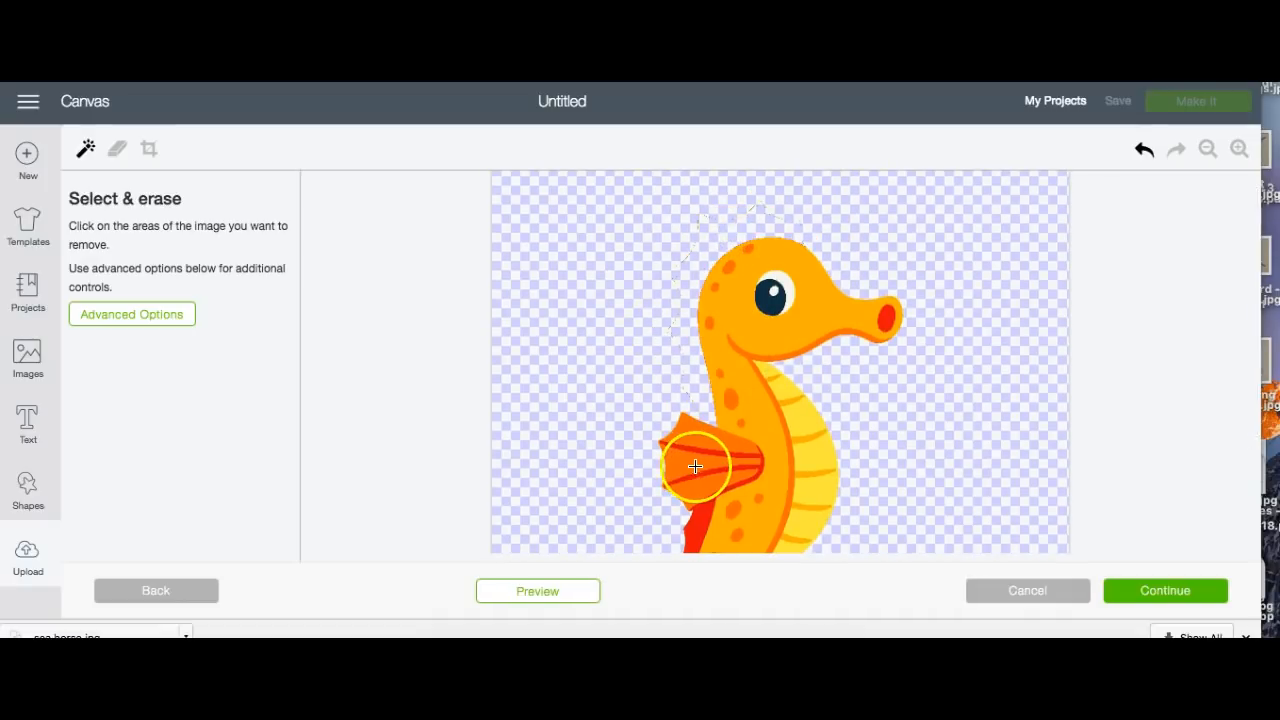
scroll(689, 471, "down", 3)
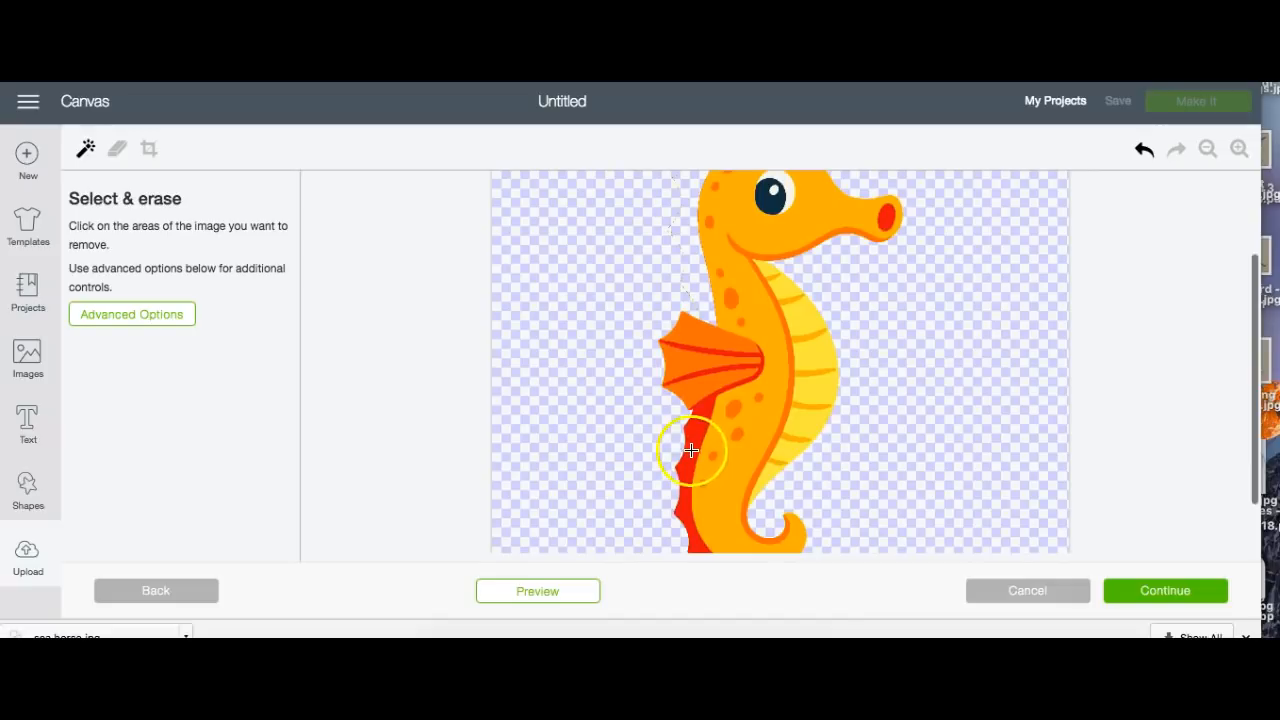
left_click(689, 450)
left_click(730, 482)
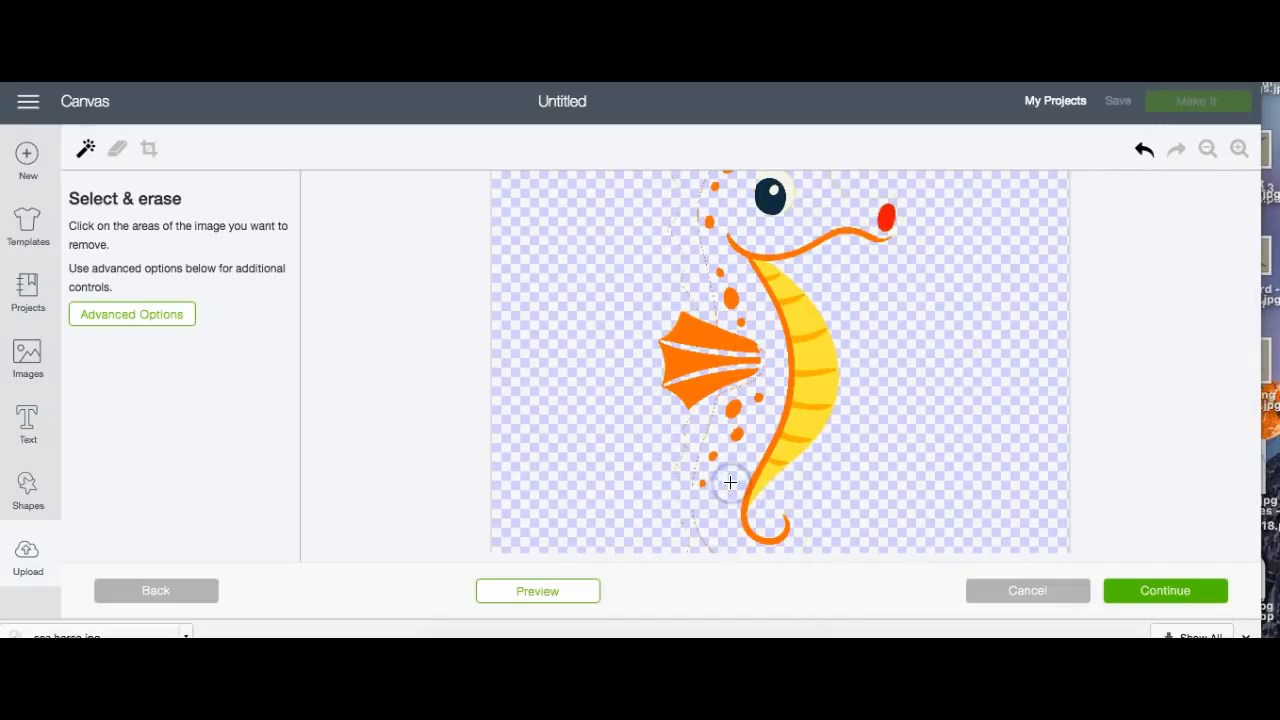
Enlarge the eraser and wipe away the eye, snout, spots, fin and stray outlines around the yellow belly.
scroll(787, 338, "up", 3)
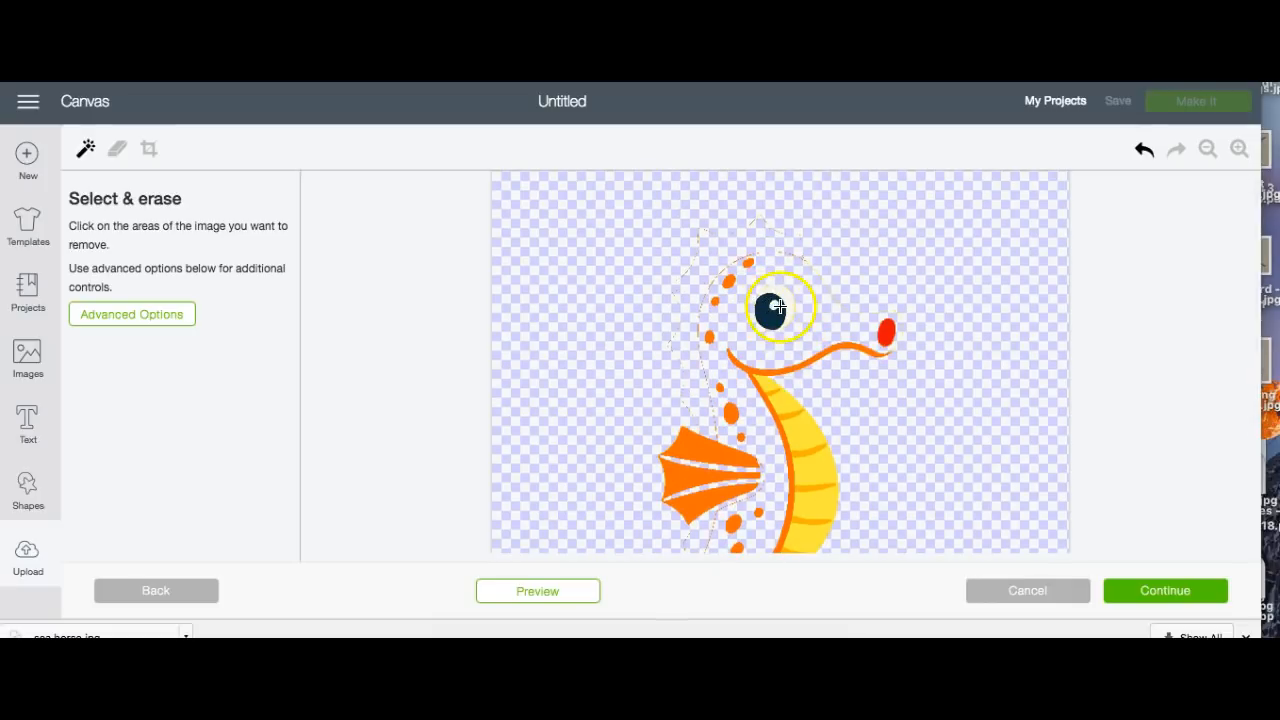
left_click(117, 149)
left_click_drag(123, 313, 172, 309)
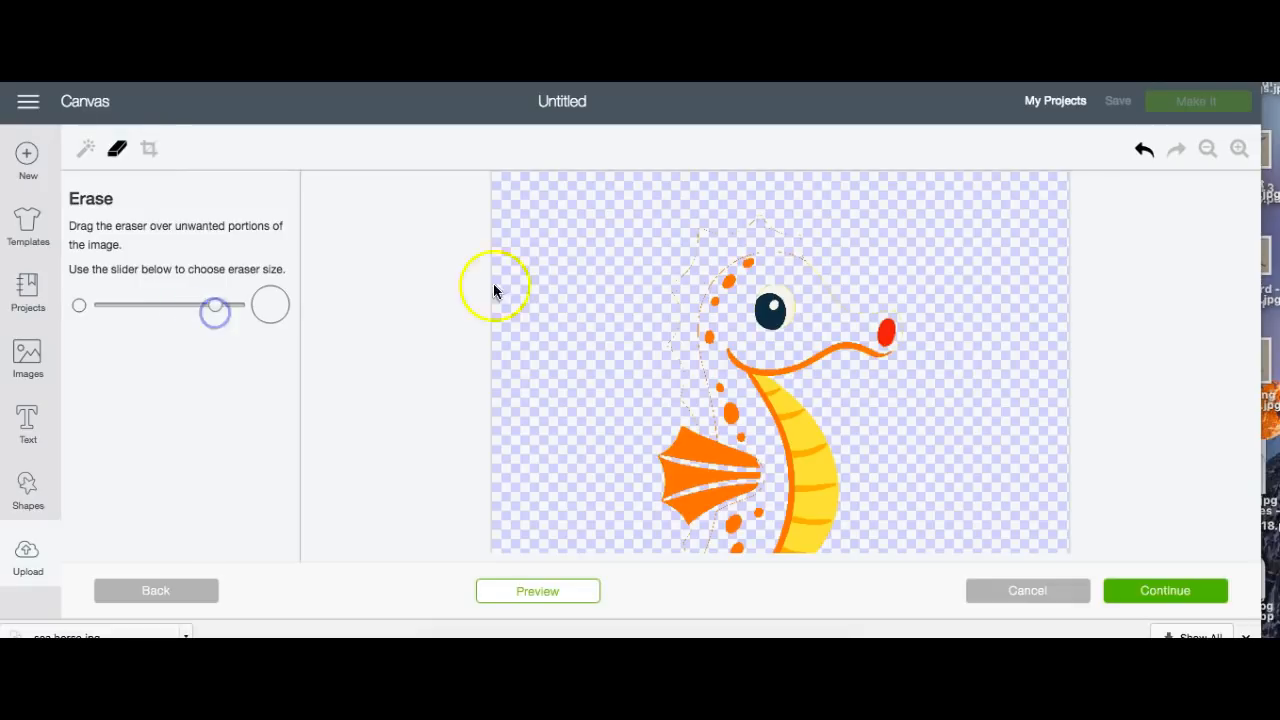
mouse_move(674, 297)
left_mouse_down()
mouse_move(708, 280)
mouse_move(704, 256)
mouse_move(761, 225)
mouse_move(818, 252)
mouse_move(816, 270)
mouse_move(880, 341)
mouse_move(826, 338)
mouse_move(779, 301)
mouse_move(713, 316)
mouse_move(672, 361)
mouse_move(692, 412)
mouse_move(692, 247)
mouse_move(715, 403)
mouse_move(702, 251)
mouse_move(731, 338)
left_mouse_up()
mouse_move(712, 388)
left_mouse_down()
mouse_move(695, 482)
mouse_move(667, 278)
left_mouse_up()
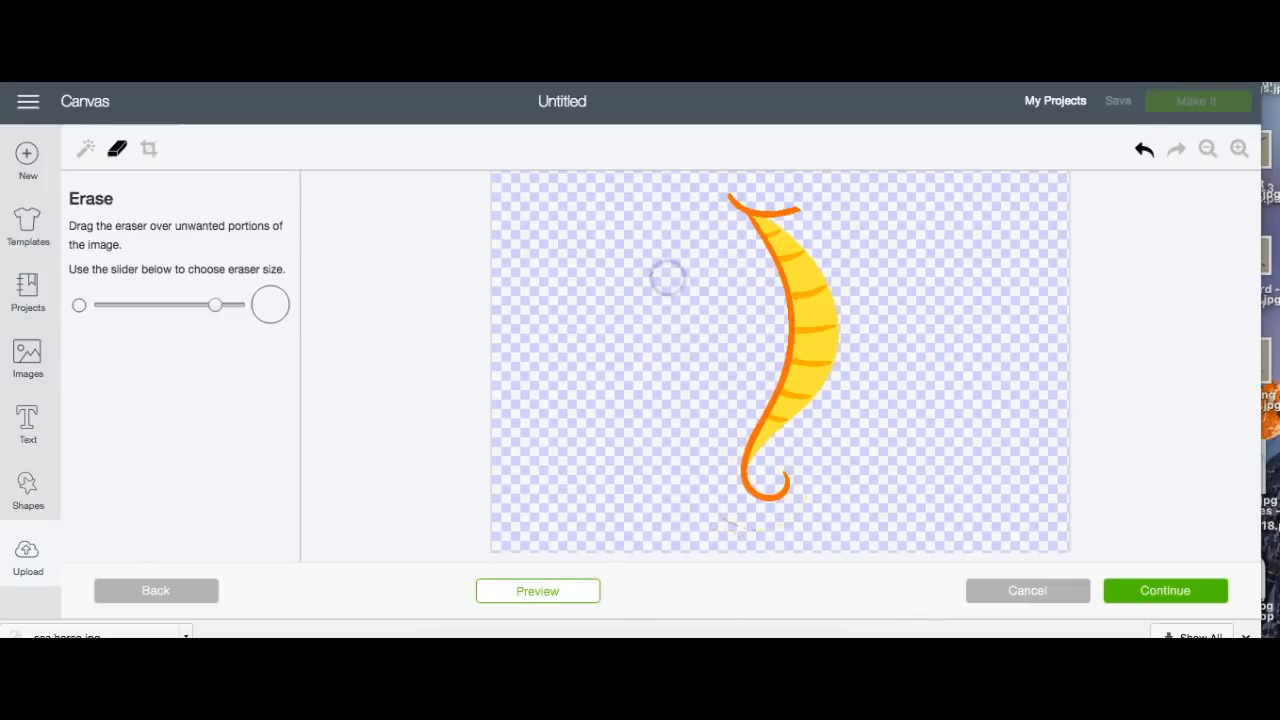
scroll(667, 278, "down", 2)
mouse_move(720, 520)
left_mouse_down()
mouse_move(788, 533)
mouse_move(820, 511)
left_mouse_up()
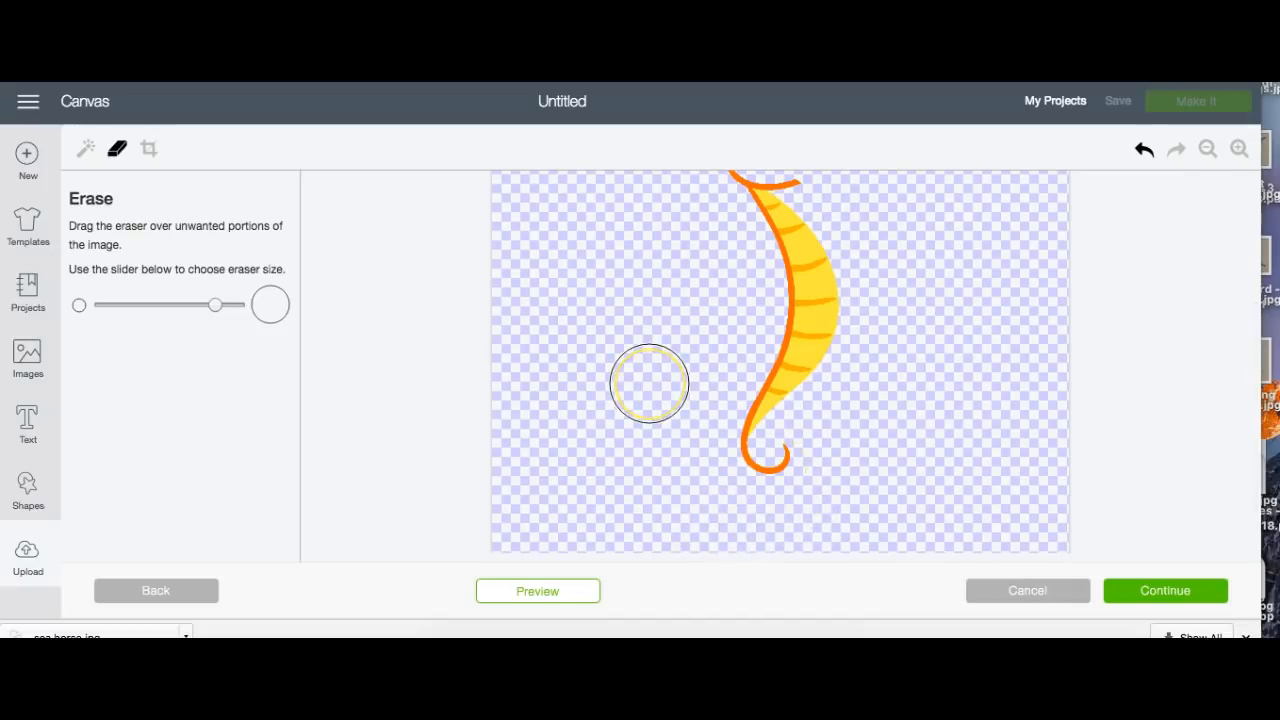
Remove the dark orange outline beside the belly with Select & erase and continue to the cut preview.
scroll(649, 420, "up", 6)
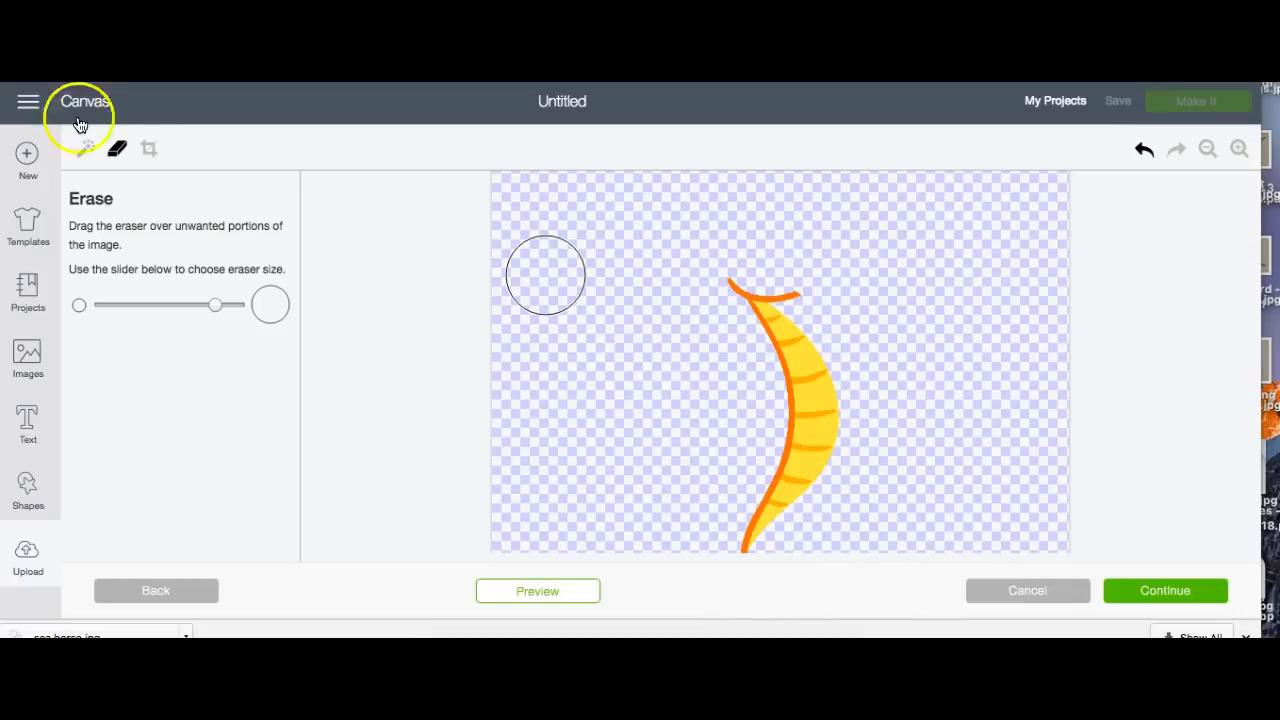
left_click(86, 148)
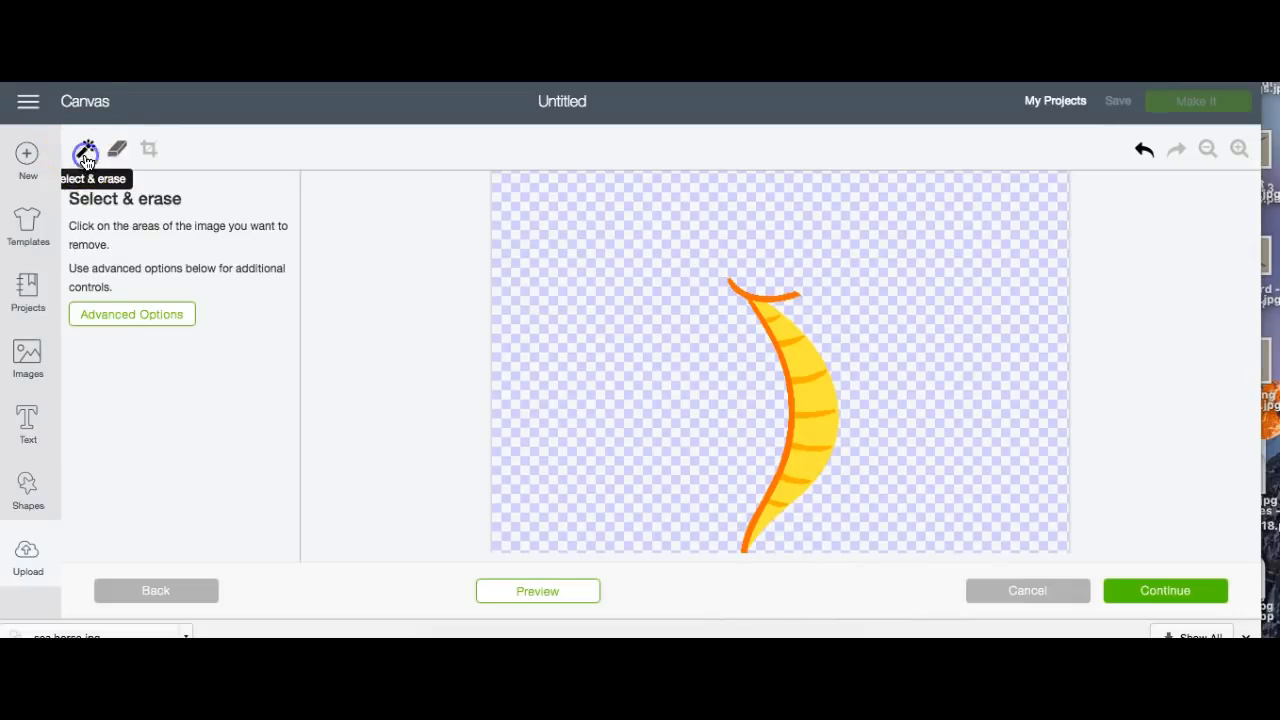
left_click(771, 298)
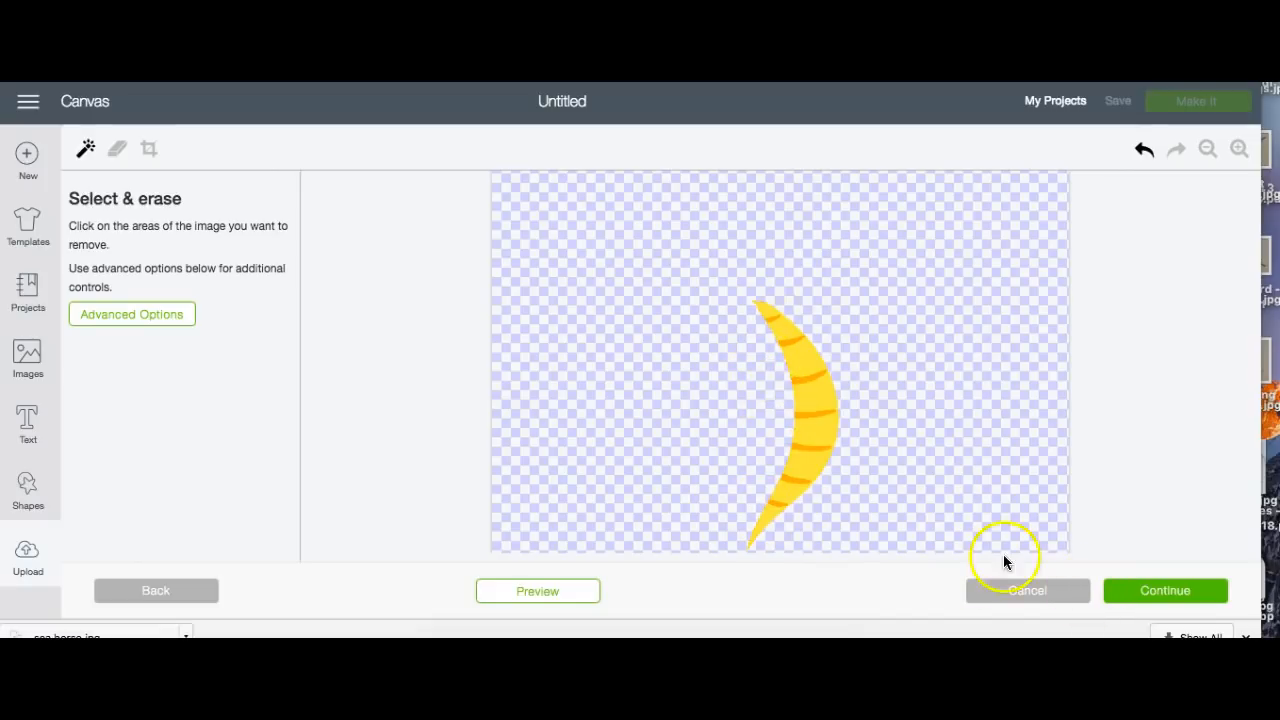
left_click(1188, 591)
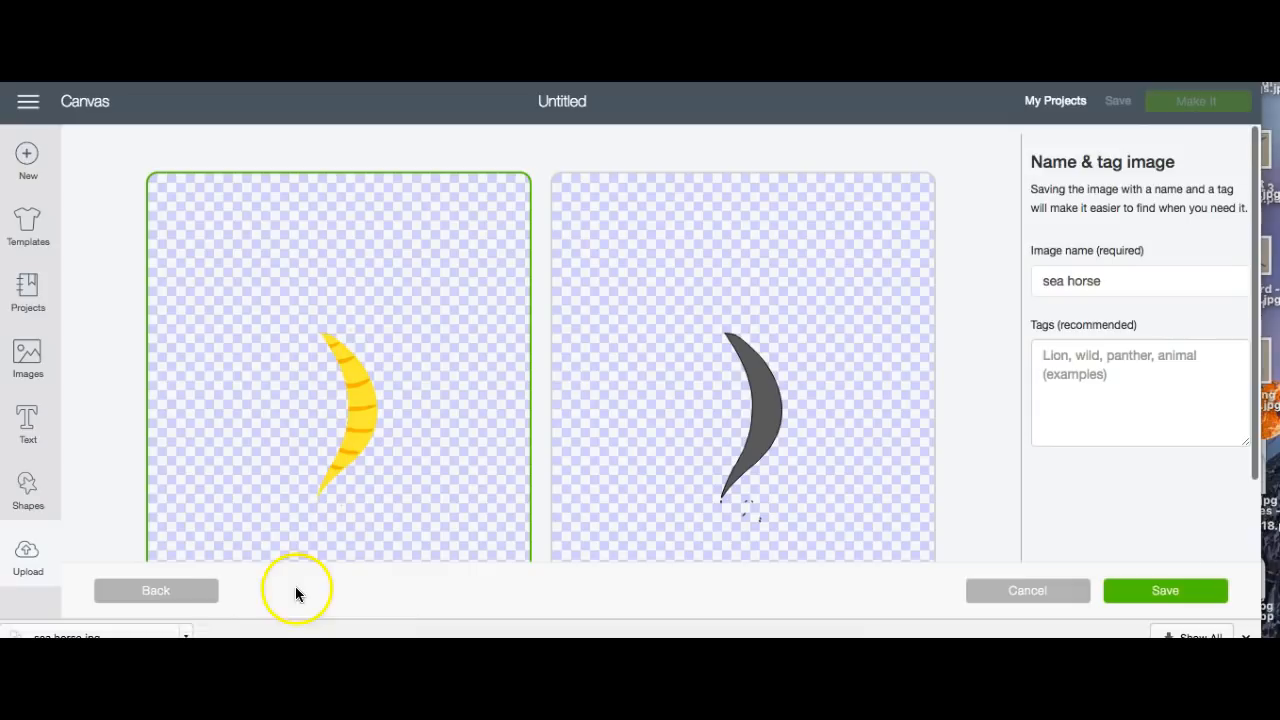
Return to editing, enlarge the eraser, wipe the stray specks below the belly's lower tip, and preview the result again.
left_click(196, 597)
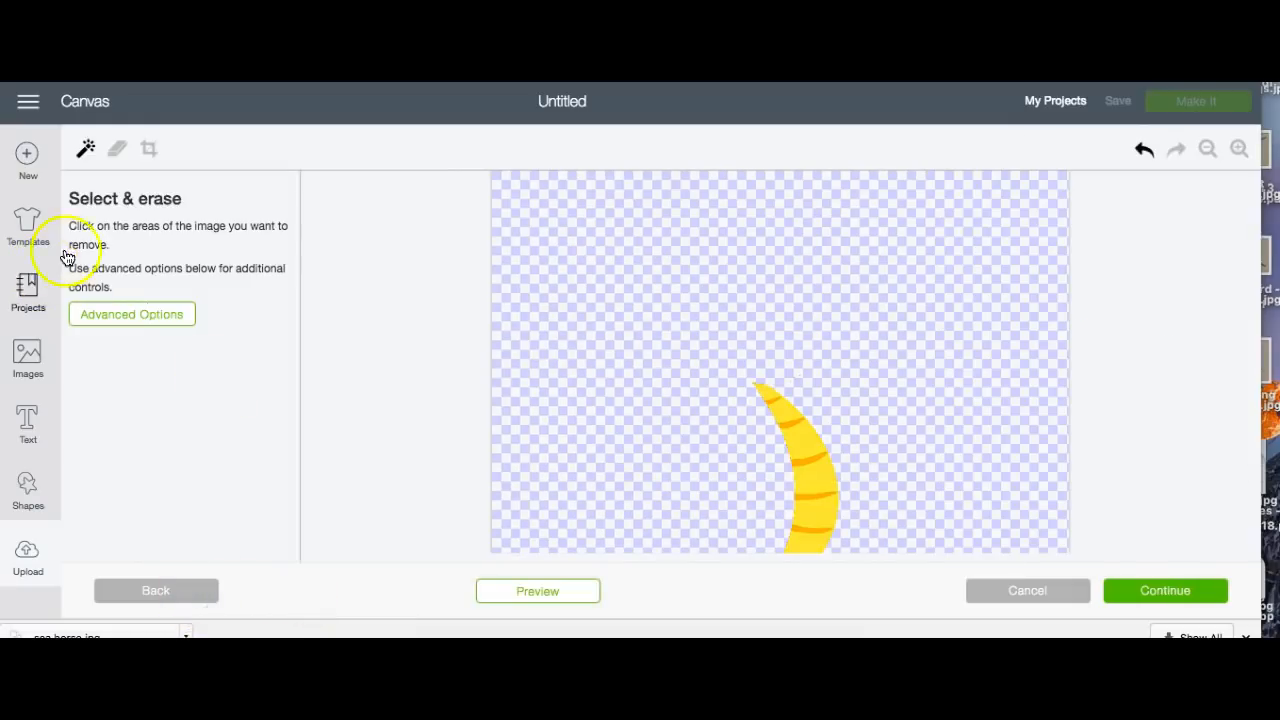
left_click(118, 150)
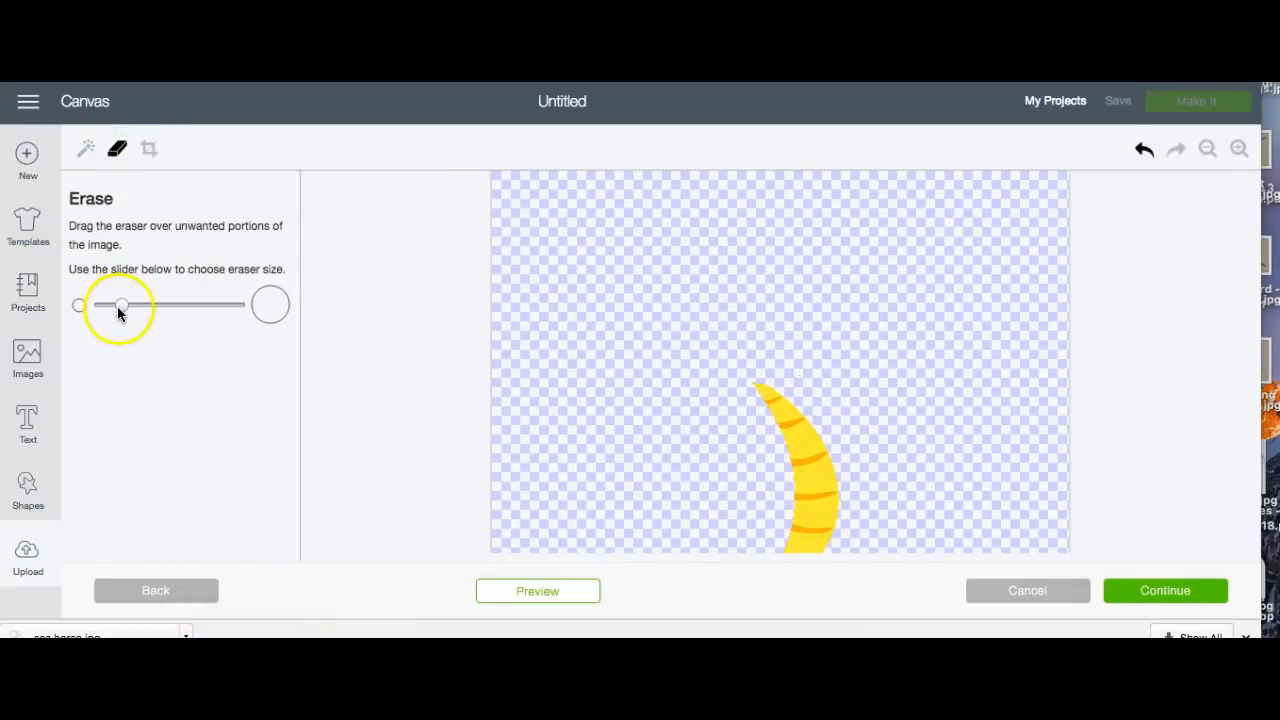
left_click(191, 296)
left_click_drag(191, 296, 240, 304)
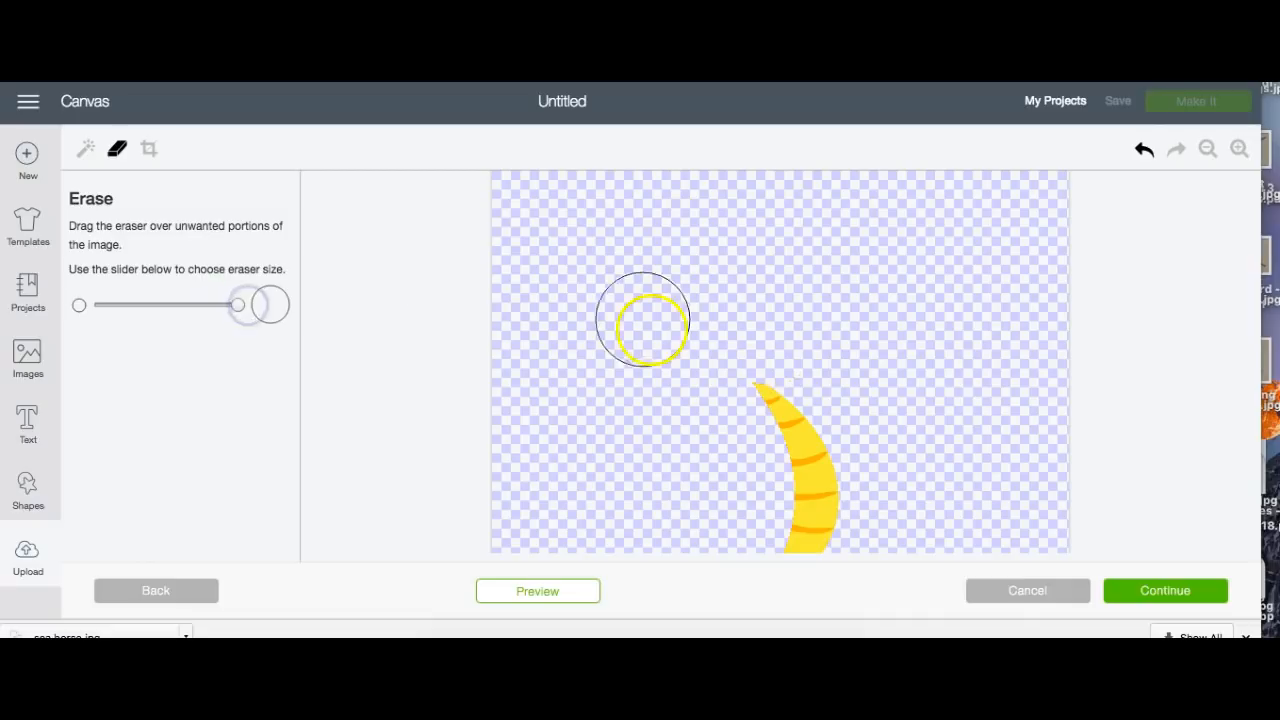
scroll(649, 300, "down", 5)
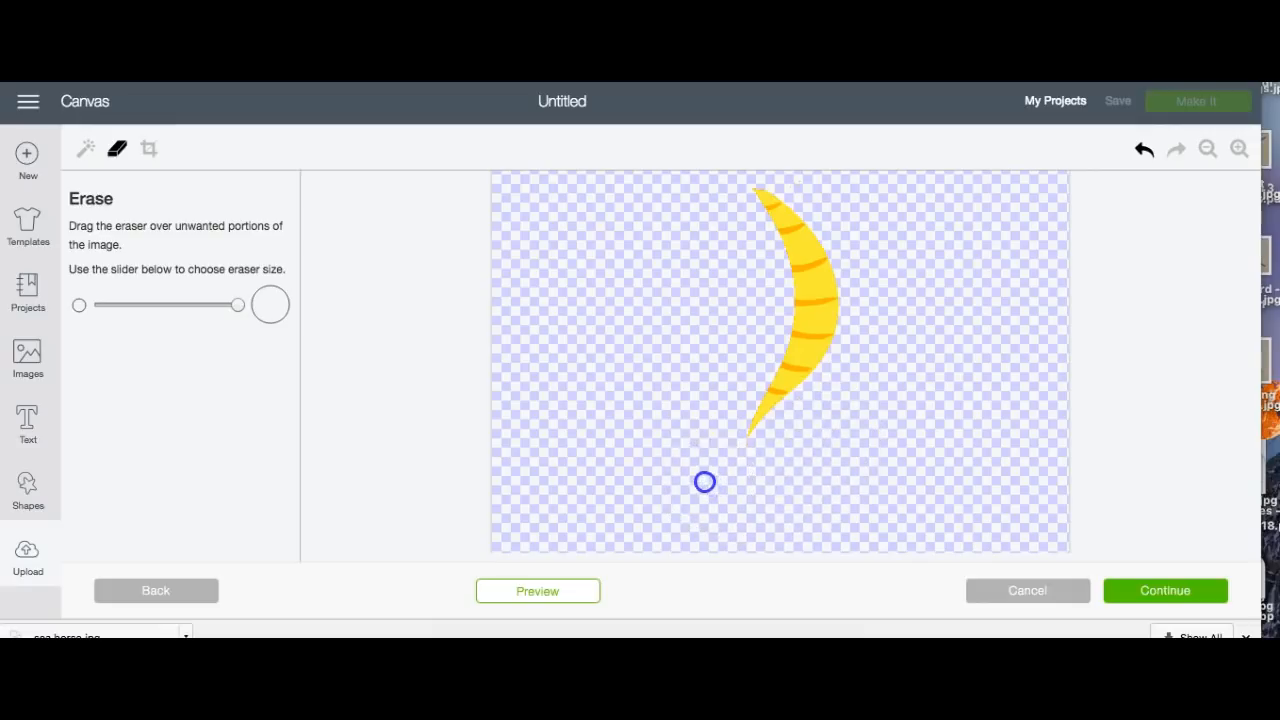
left_click(1147, 592)
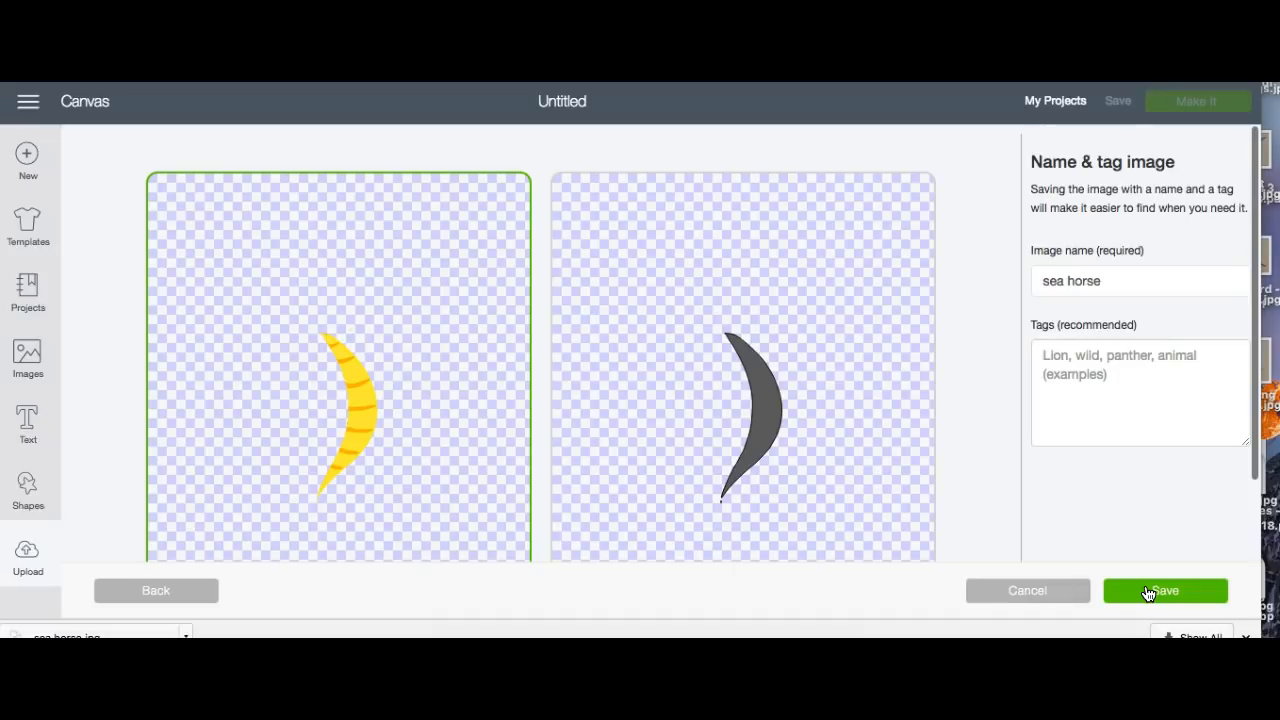
Go back and erase the last specks at the belly's lower tip with the small eraser, then accept the image.
left_click(160, 592)
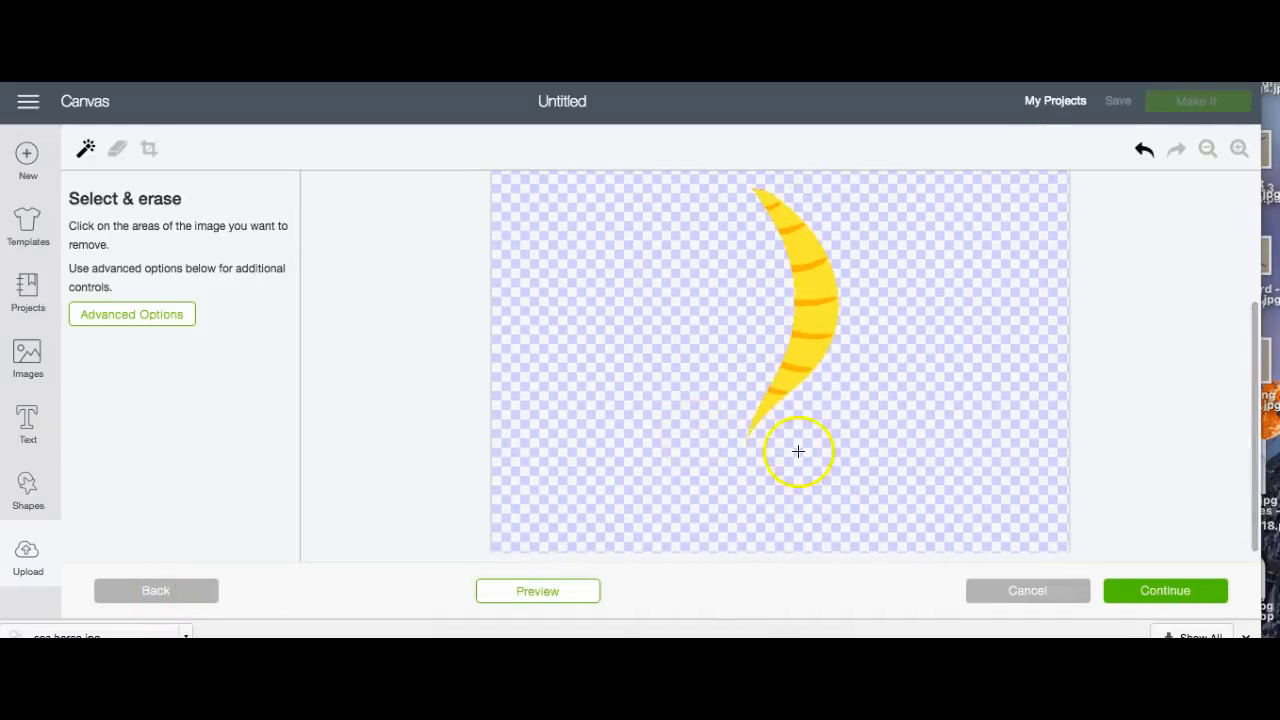
left_click(117, 148)
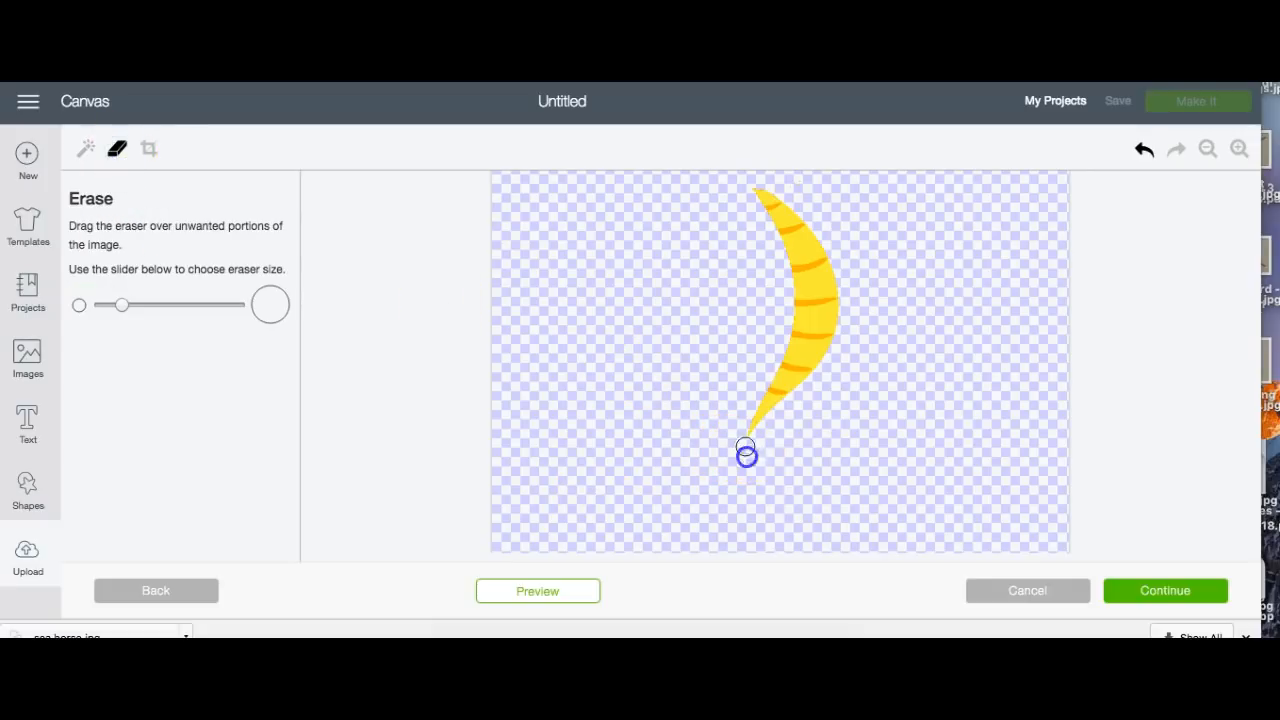
left_click(1184, 588)
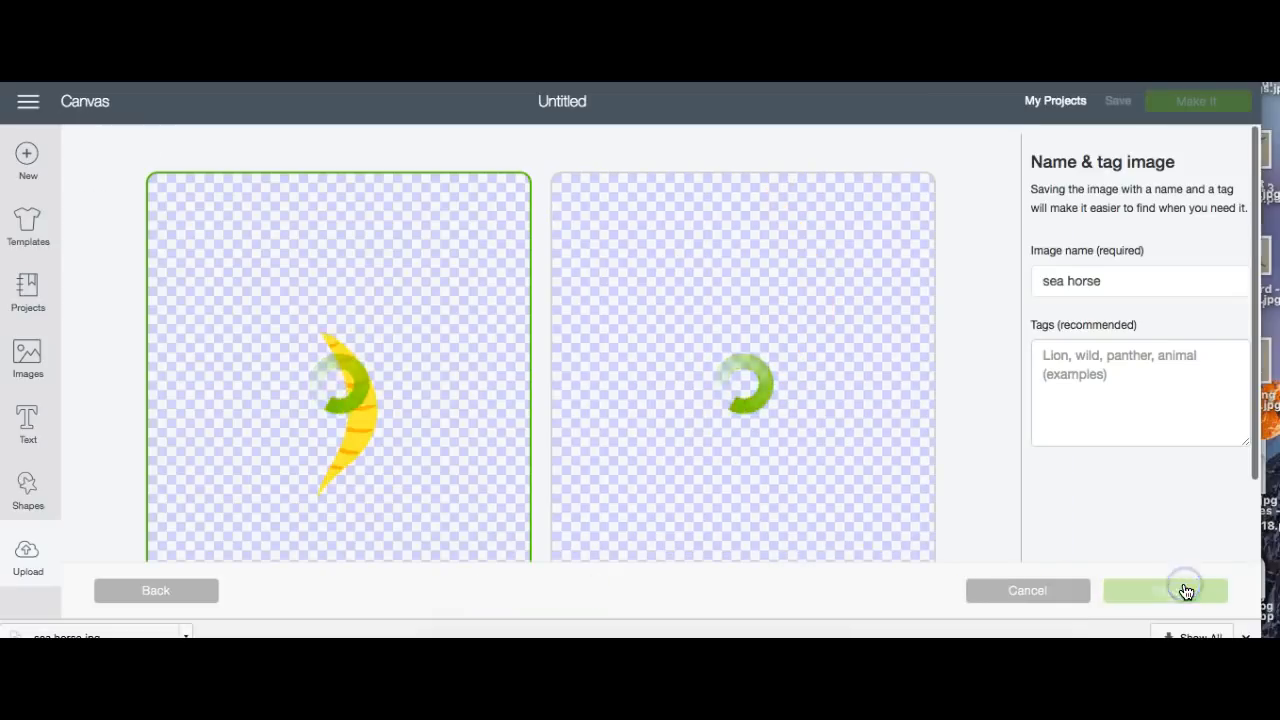
Name the belly image "sea horse yellow" and save it as a cut image.
left_click(867, 319)
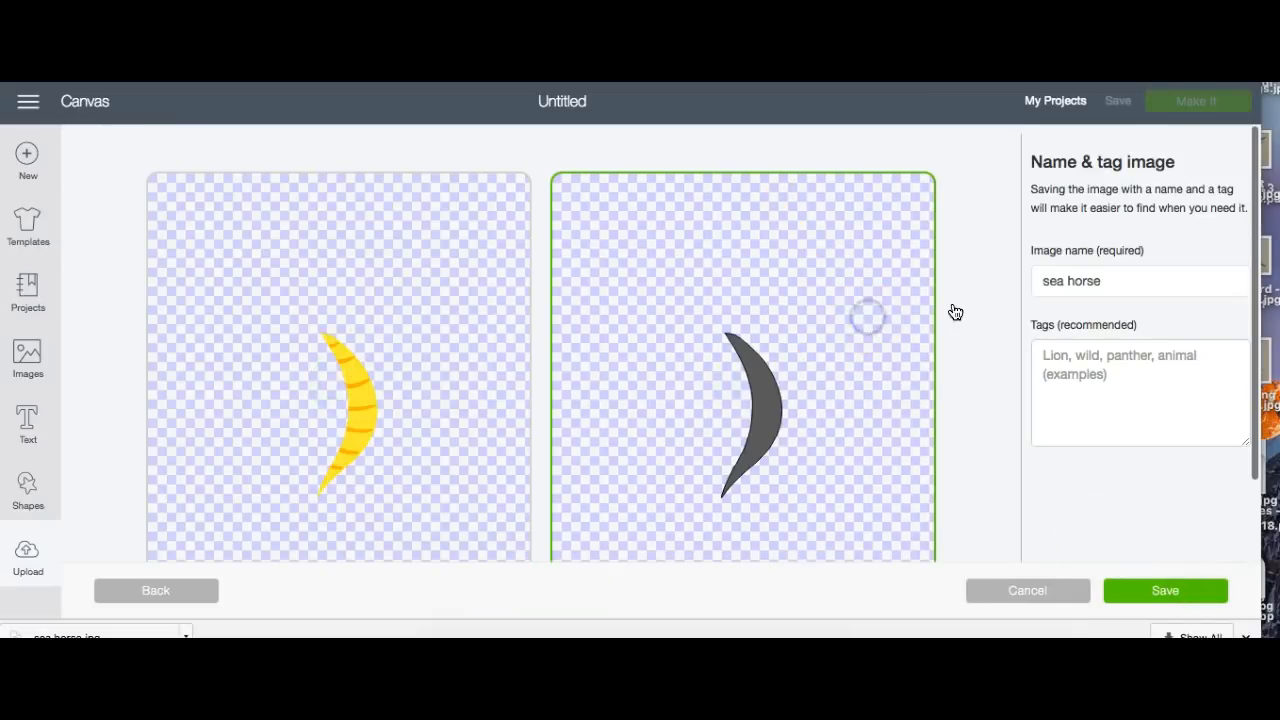
left_click(1139, 278)
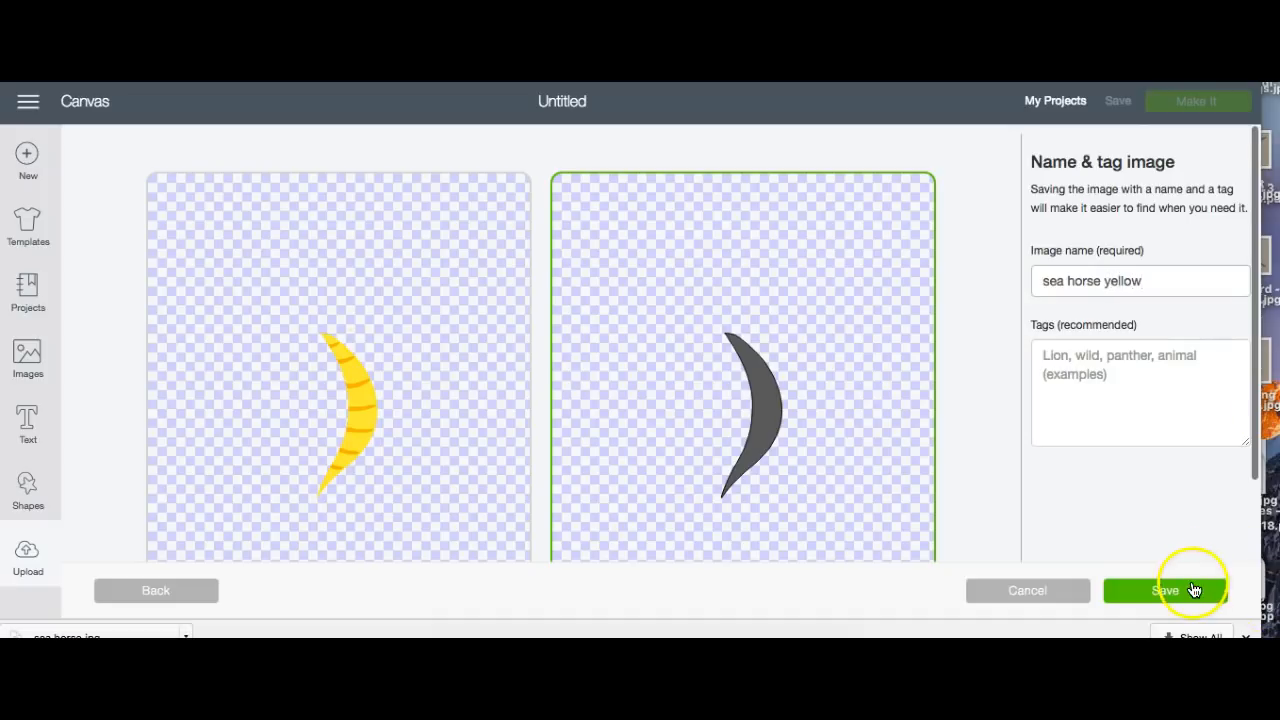
scroll(854, 300, "down", 1)
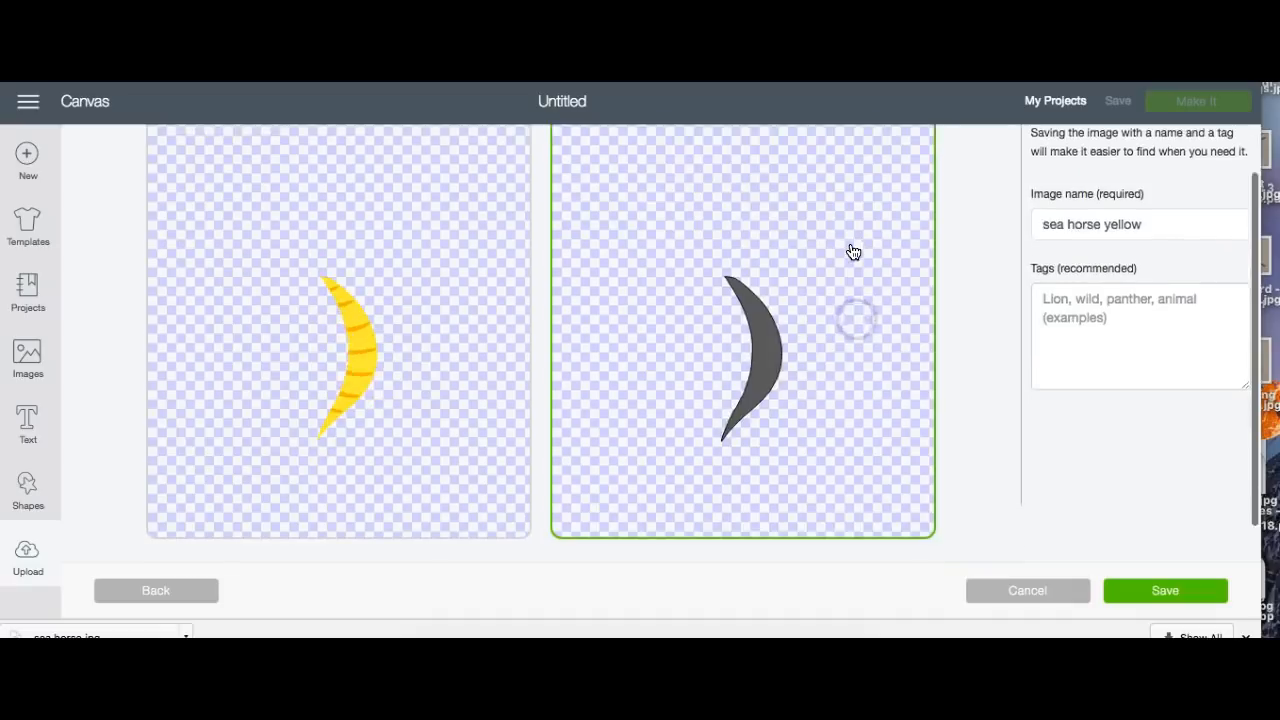
scroll(853, 251, "down", 1)
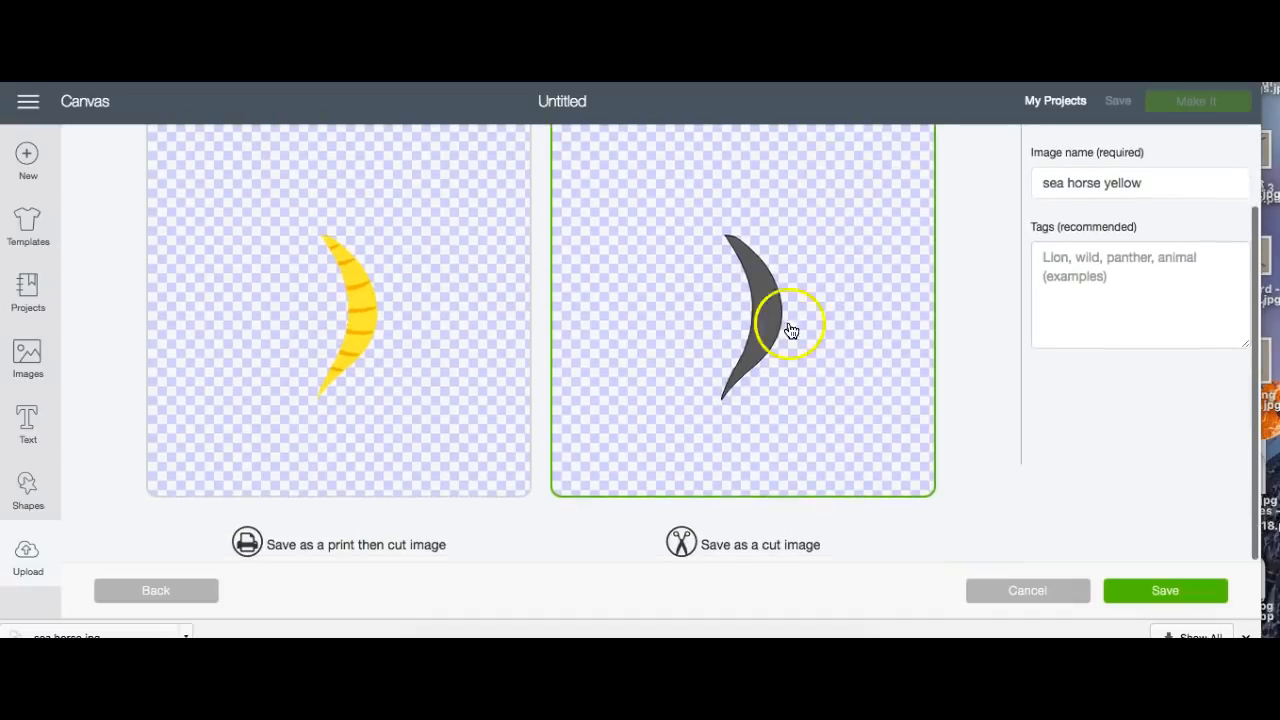
left_click(1153, 600)
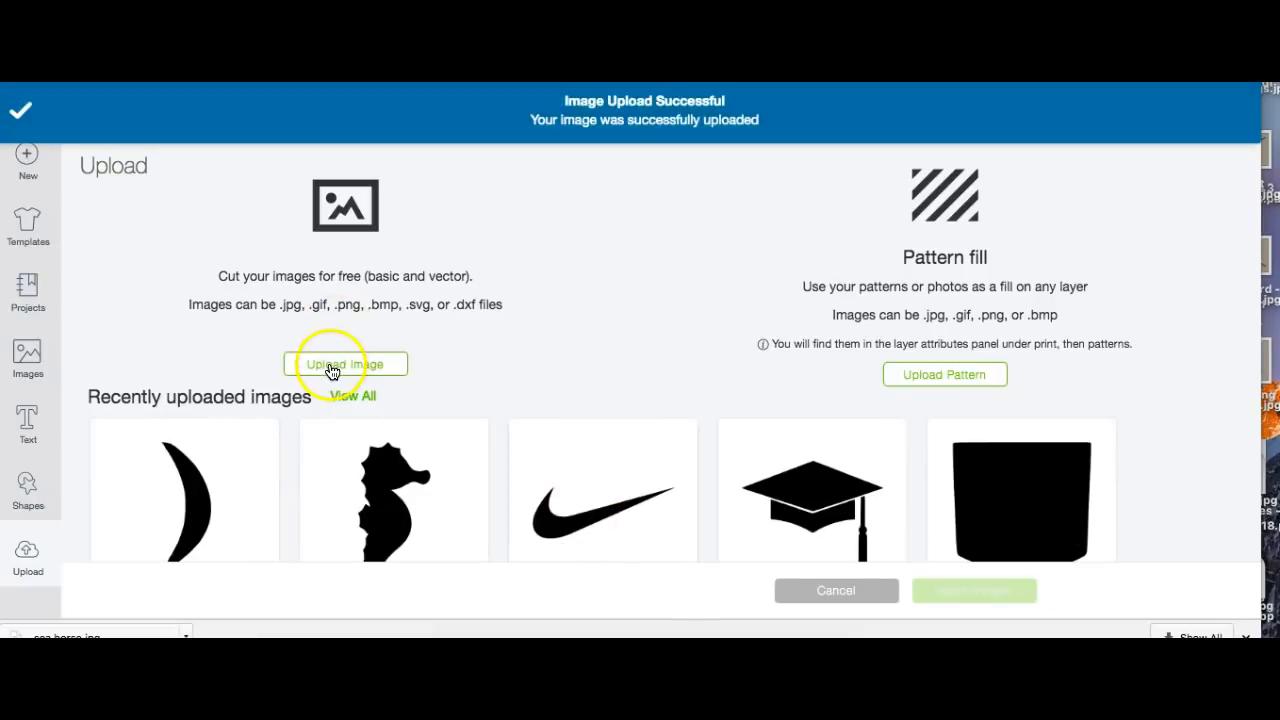
Upload sea horse.jpg a third time, finding it with the search "sea", and set its image type to Simple.
left_click(332, 366)
left_click(663, 357)
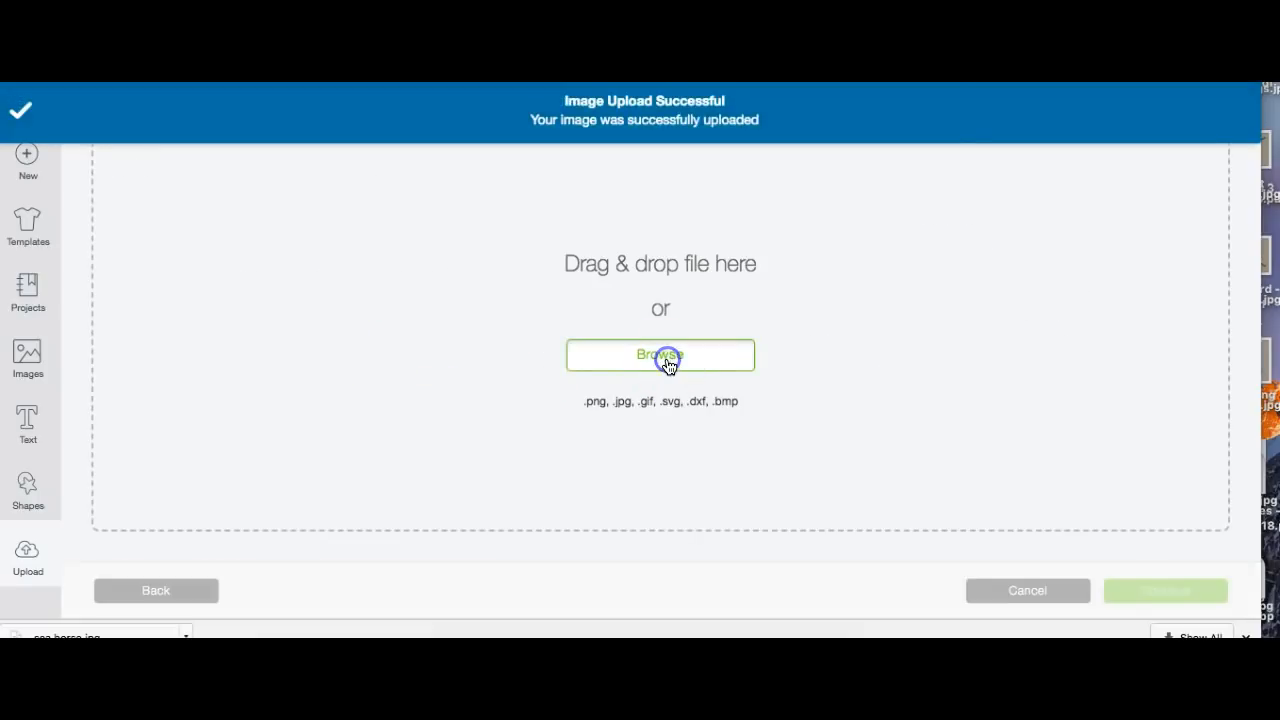
left_click(897, 92)
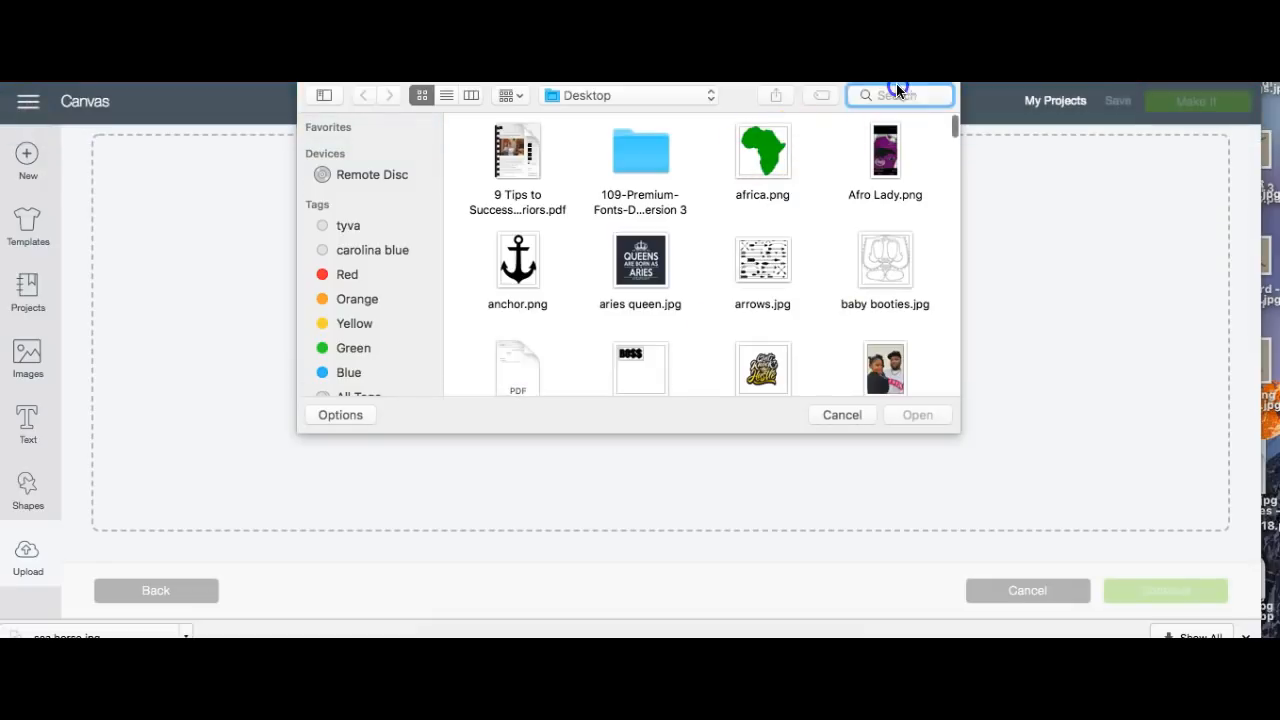
type("sea")
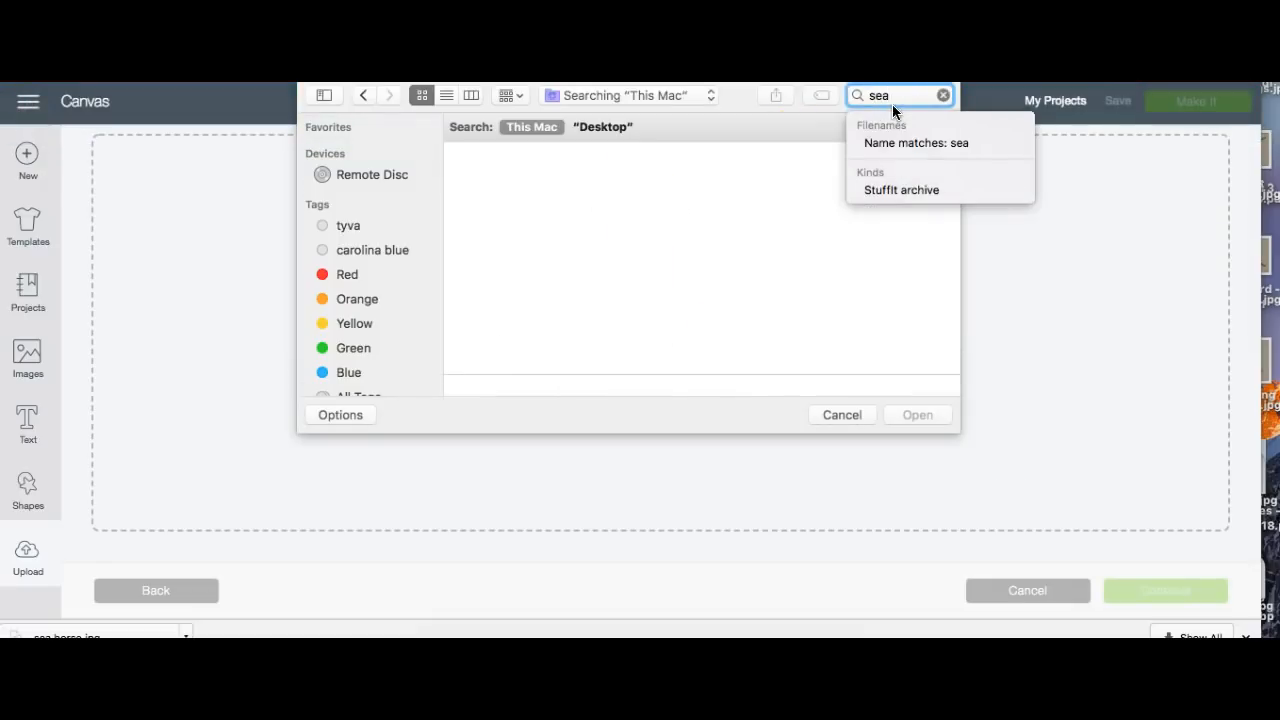
left_click(522, 176)
left_click(922, 416)
left_click(862, 326)
left_click(1160, 588)
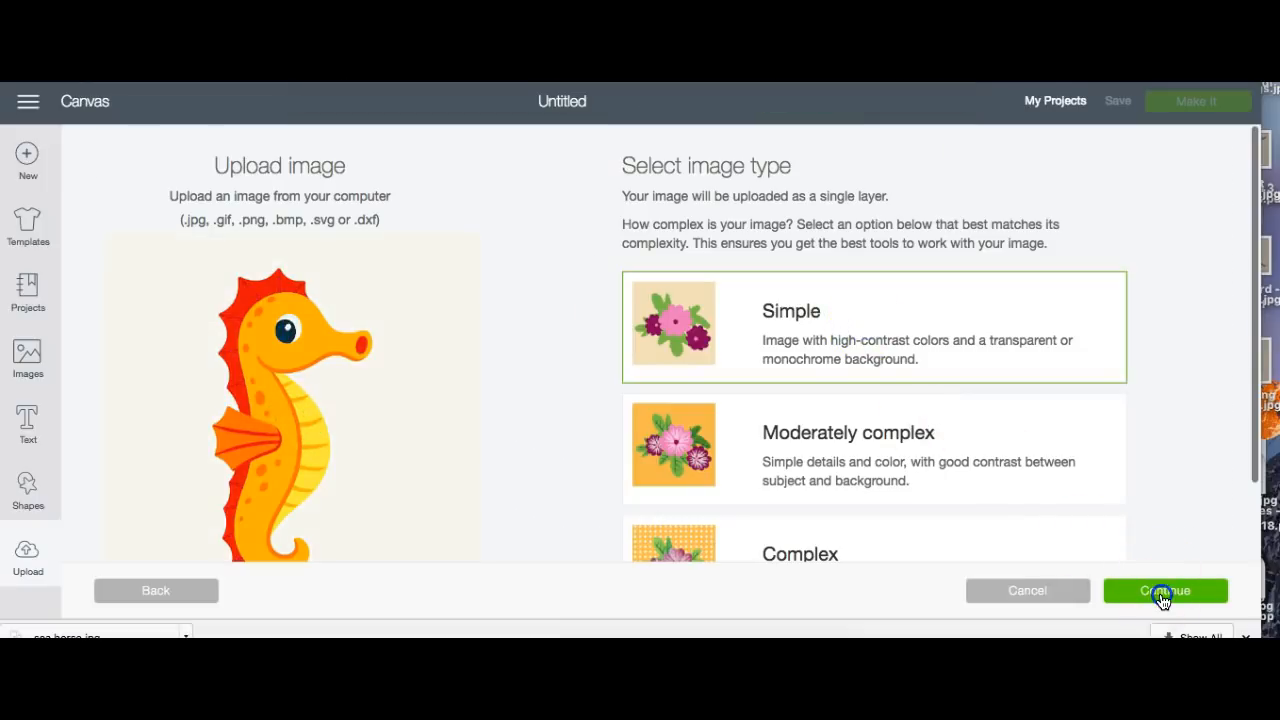
Erase the background, the red crest and the red fin lines from the third seahorse image.
left_click(86, 149)
left_click(555, 241)
scroll(566, 247, "down", 3)
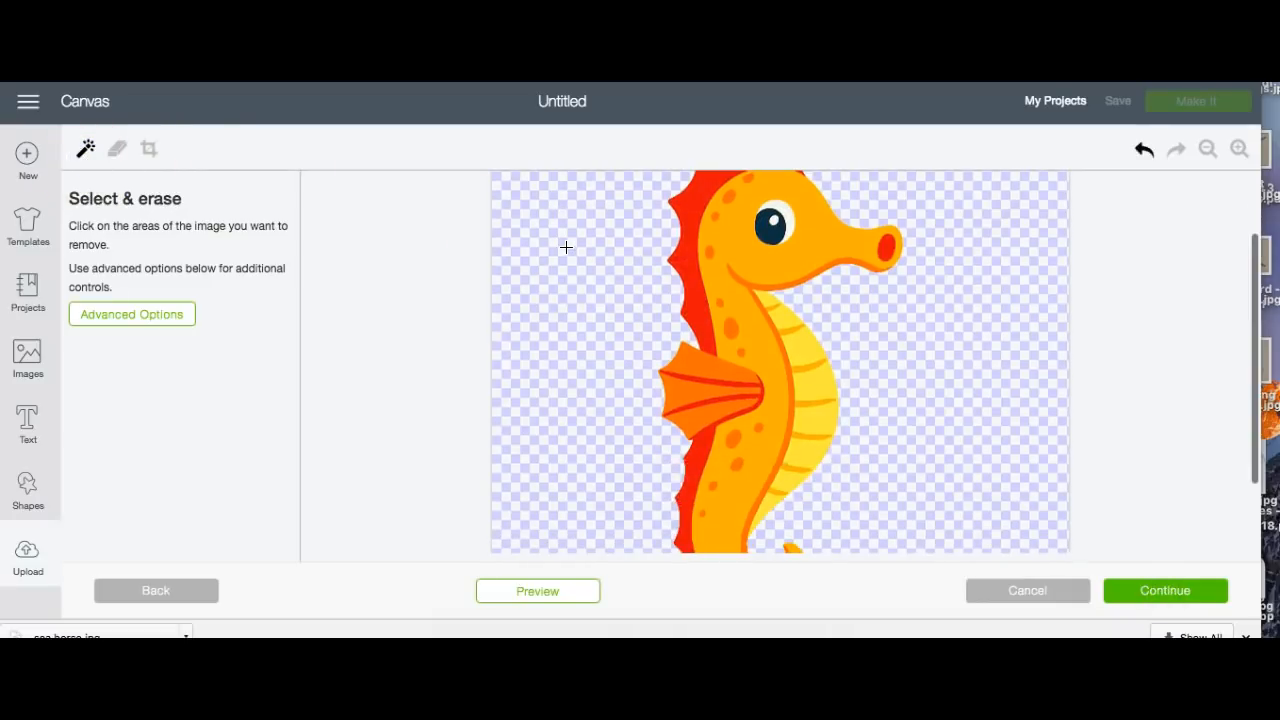
left_click(694, 202)
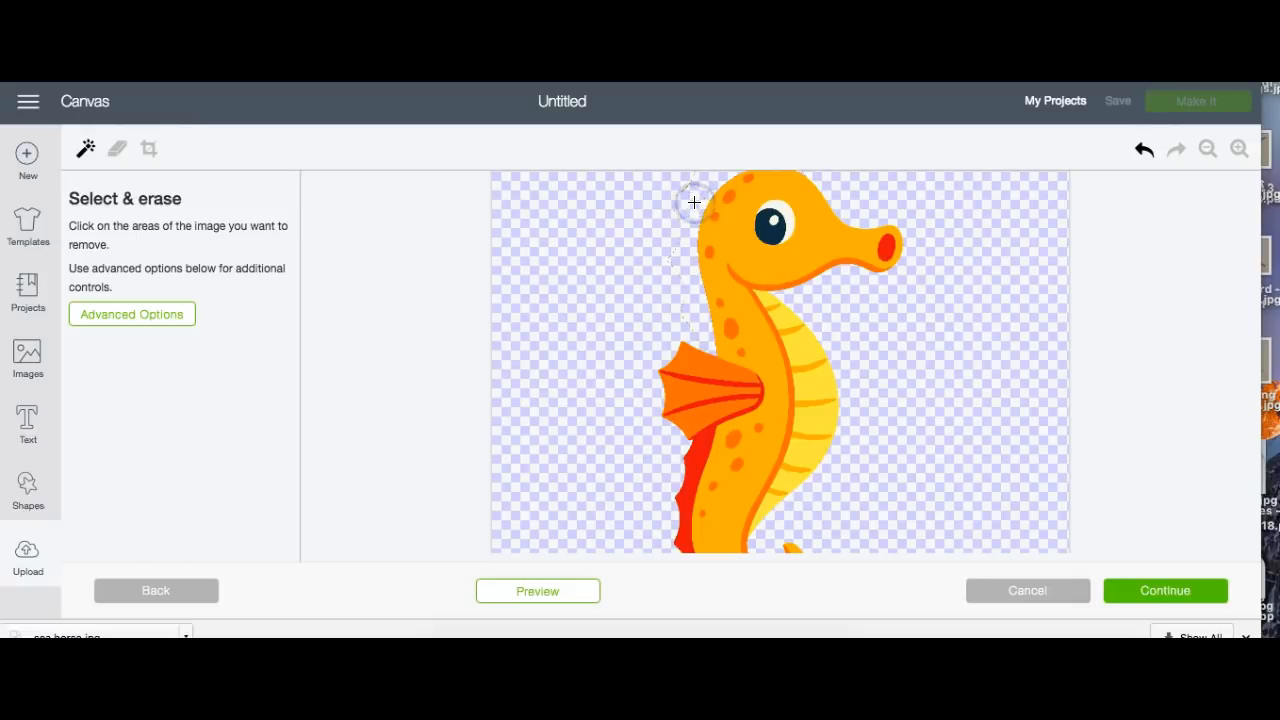
left_click(695, 450)
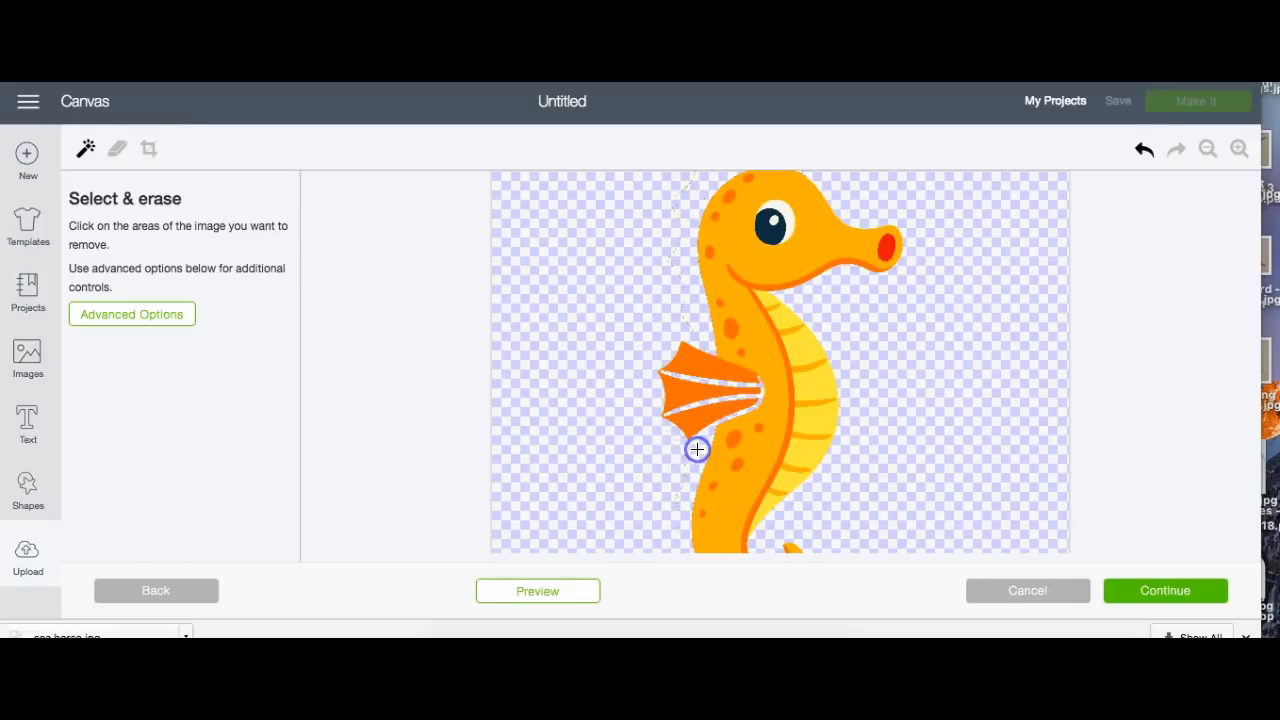
Erase every yellow belly segment of the third seahorse and check the image down to the tail.
left_click(817, 421)
left_click(790, 320)
left_click(805, 352)
left_click(770, 500)
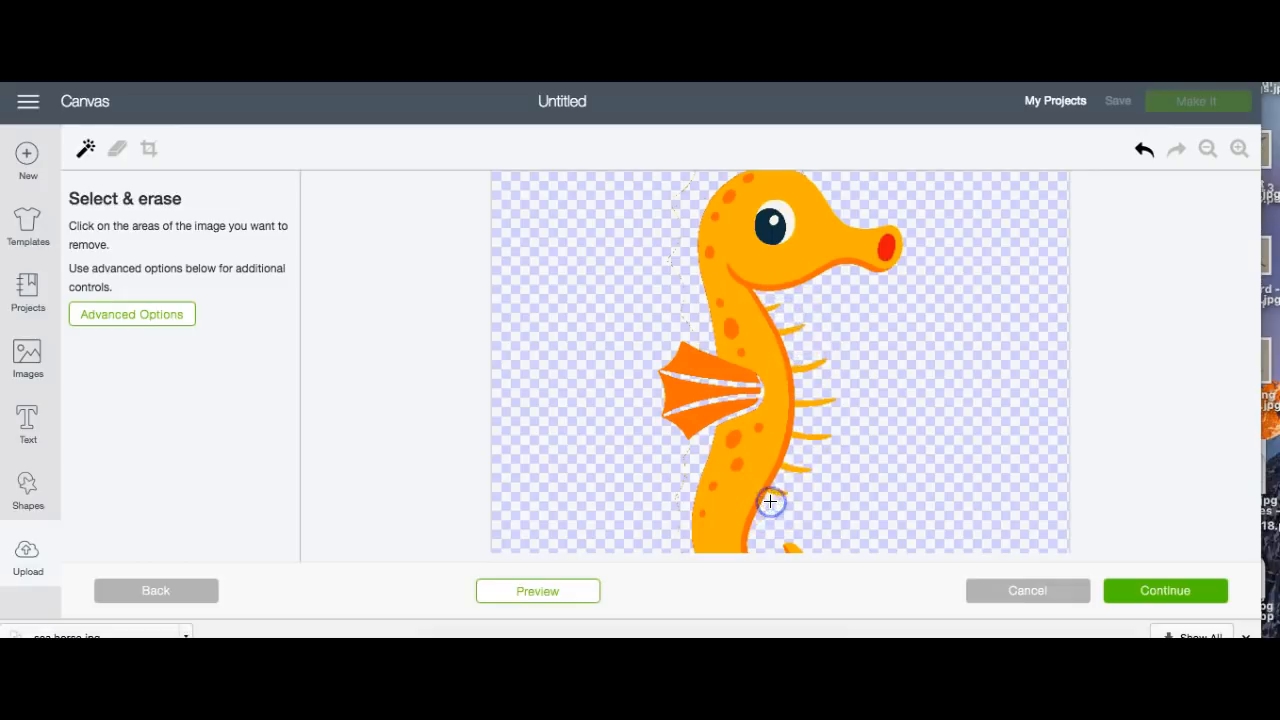
scroll(770, 500, "down", 3)
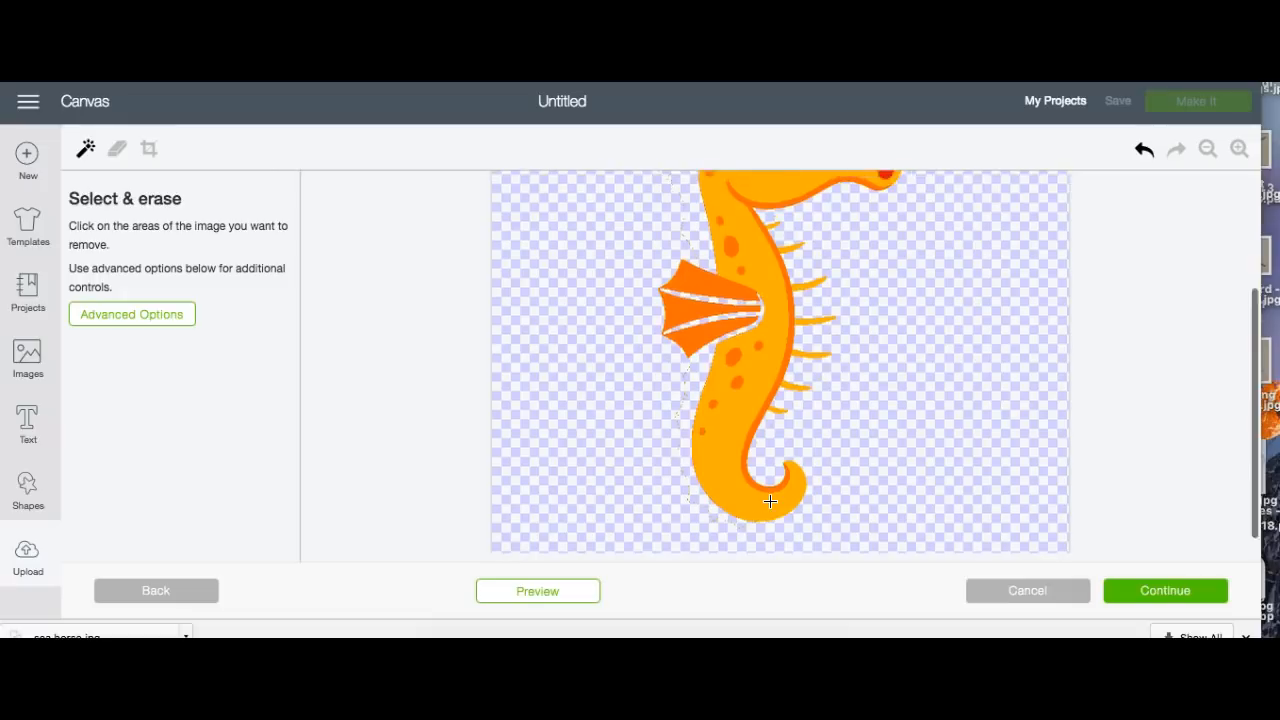
scroll(770, 500, "up", 3)
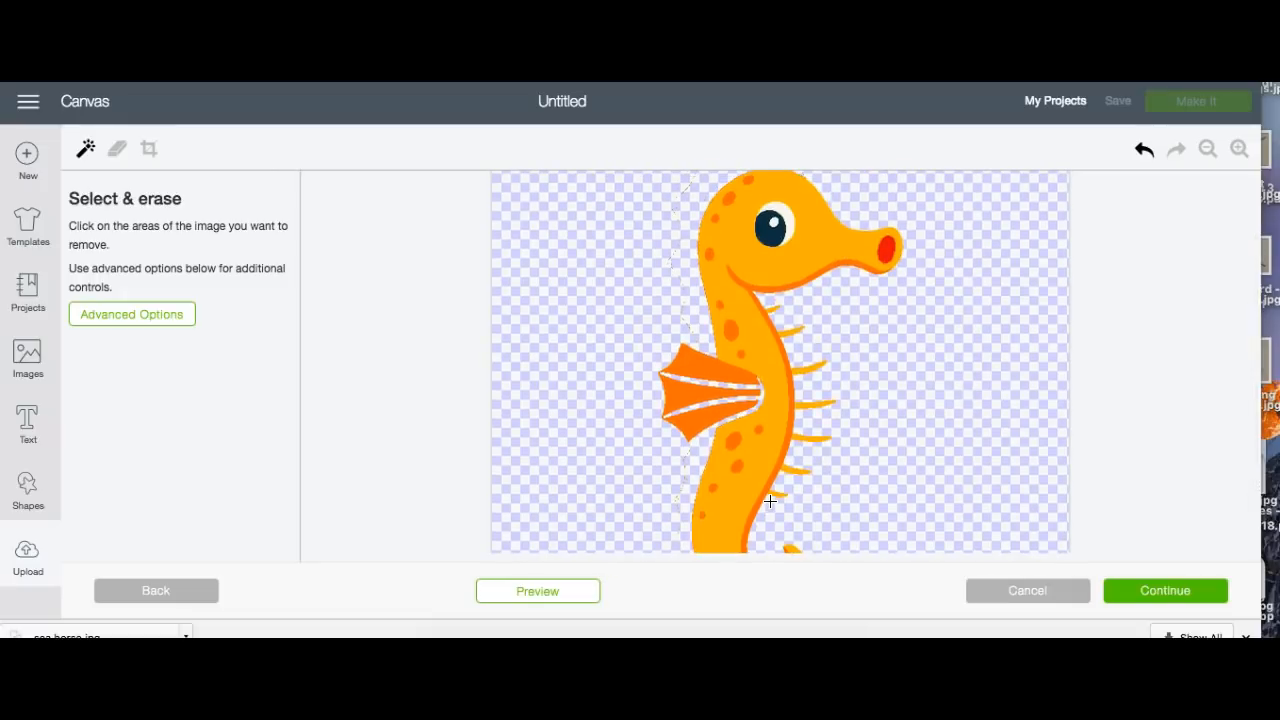
Erase the dark orange sections of the fin on the seahorse's back.
left_click(705, 371)
left_click(705, 371)
left_click(696, 386)
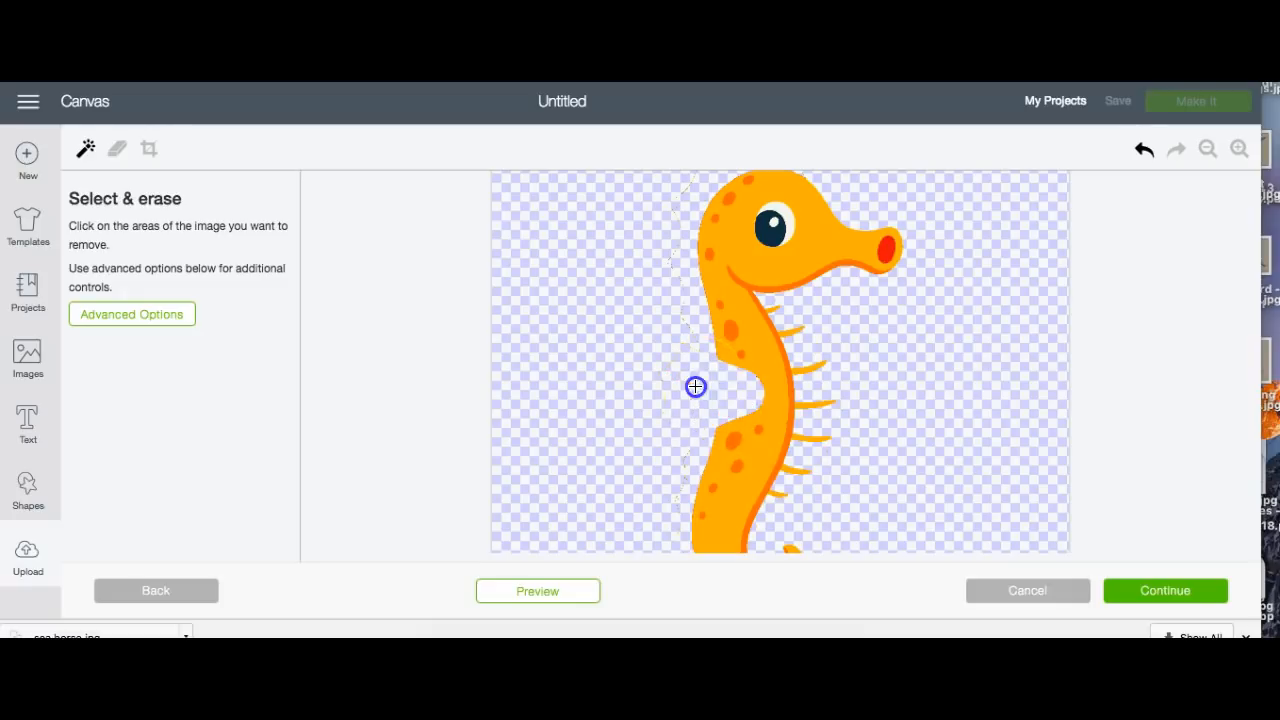
Erase the dark orange body outline, the red snout opening and all the dark orange spots from the third seahorse.
left_click(767, 290)
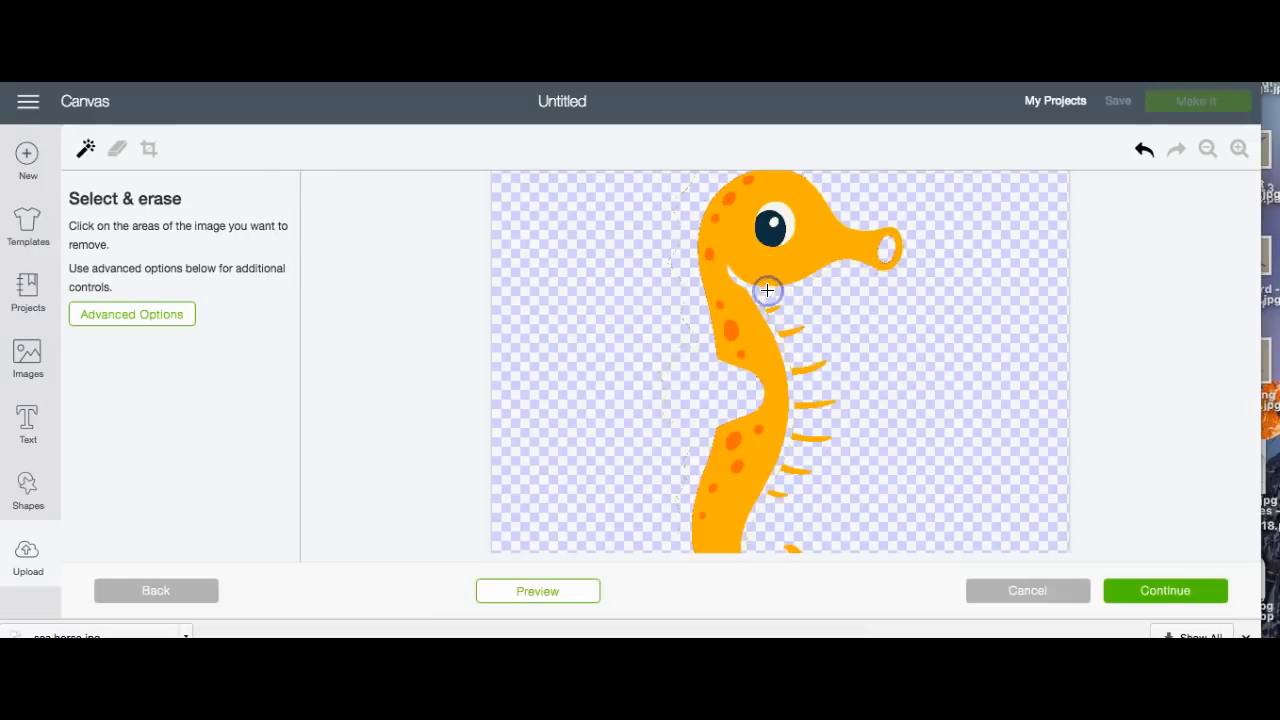
left_click(749, 179)
left_click(712, 255)
left_click(710, 254)
scroll(730, 322, "down", 4)
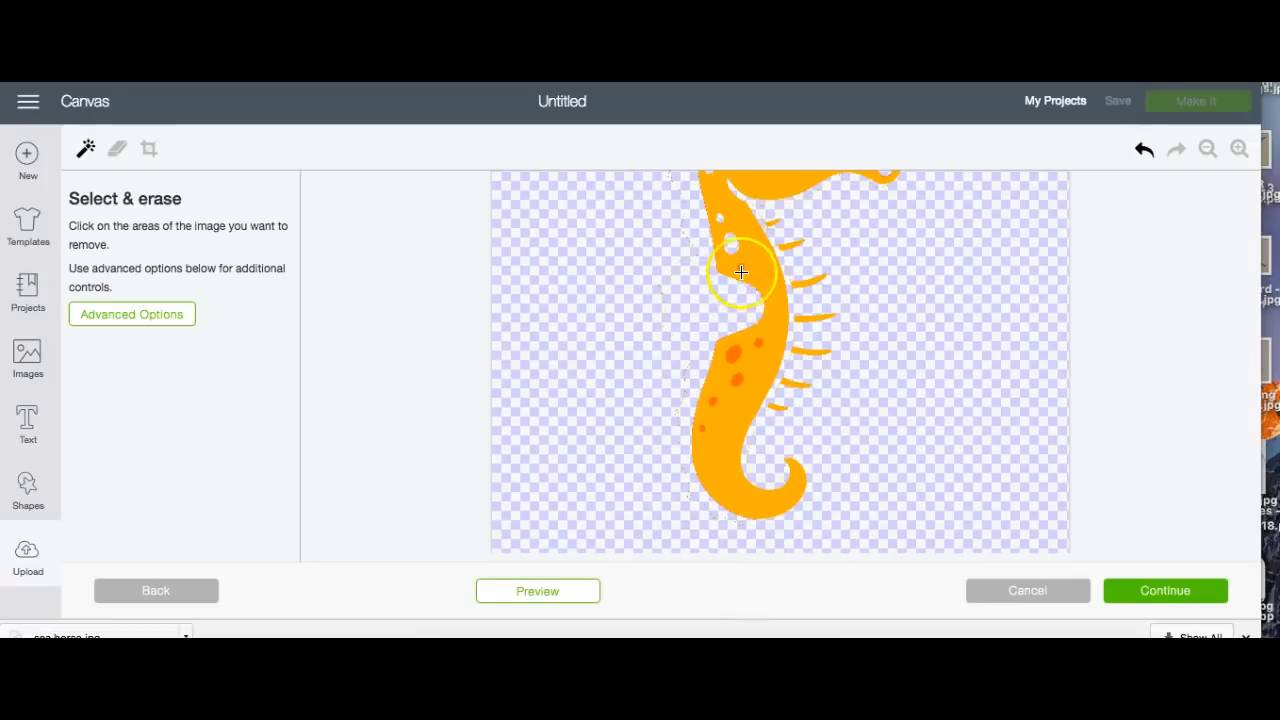
left_click(740, 268)
left_click(758, 342)
left_click(712, 400)
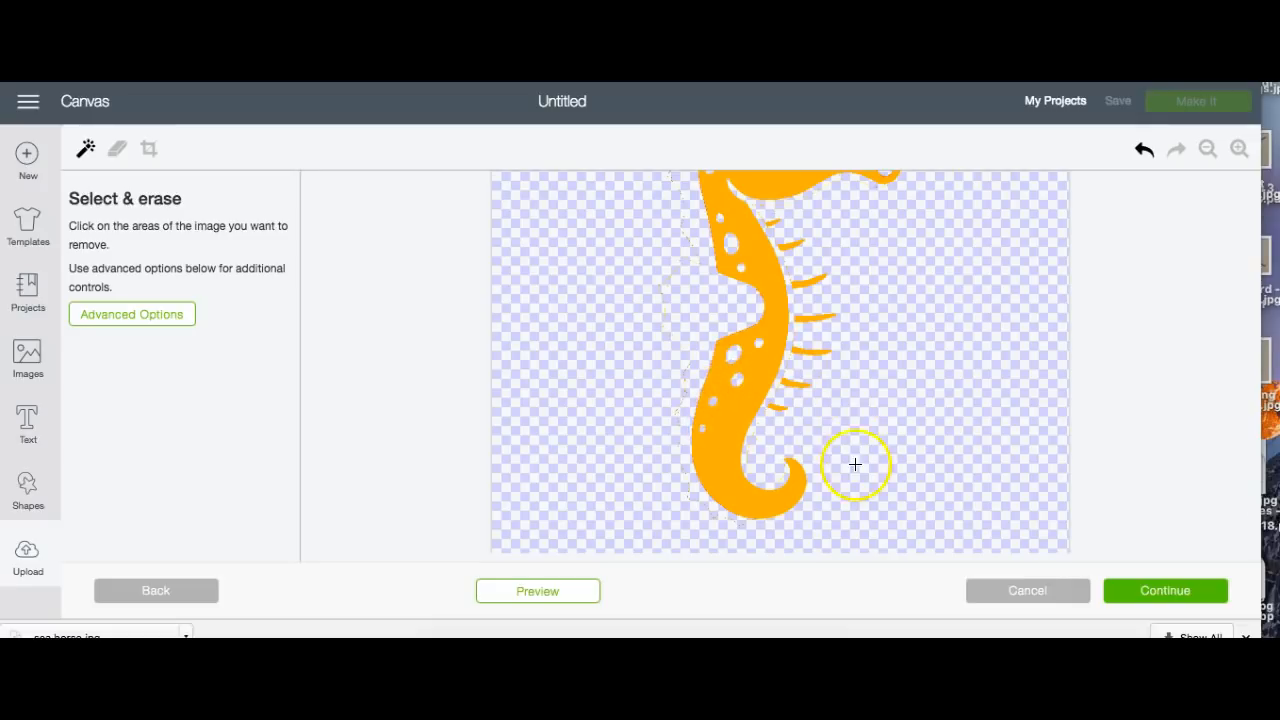
Check the cut image preview of the third seahorse for stray specks and return to the erasing stage.
scroll(855, 464, "up", 5)
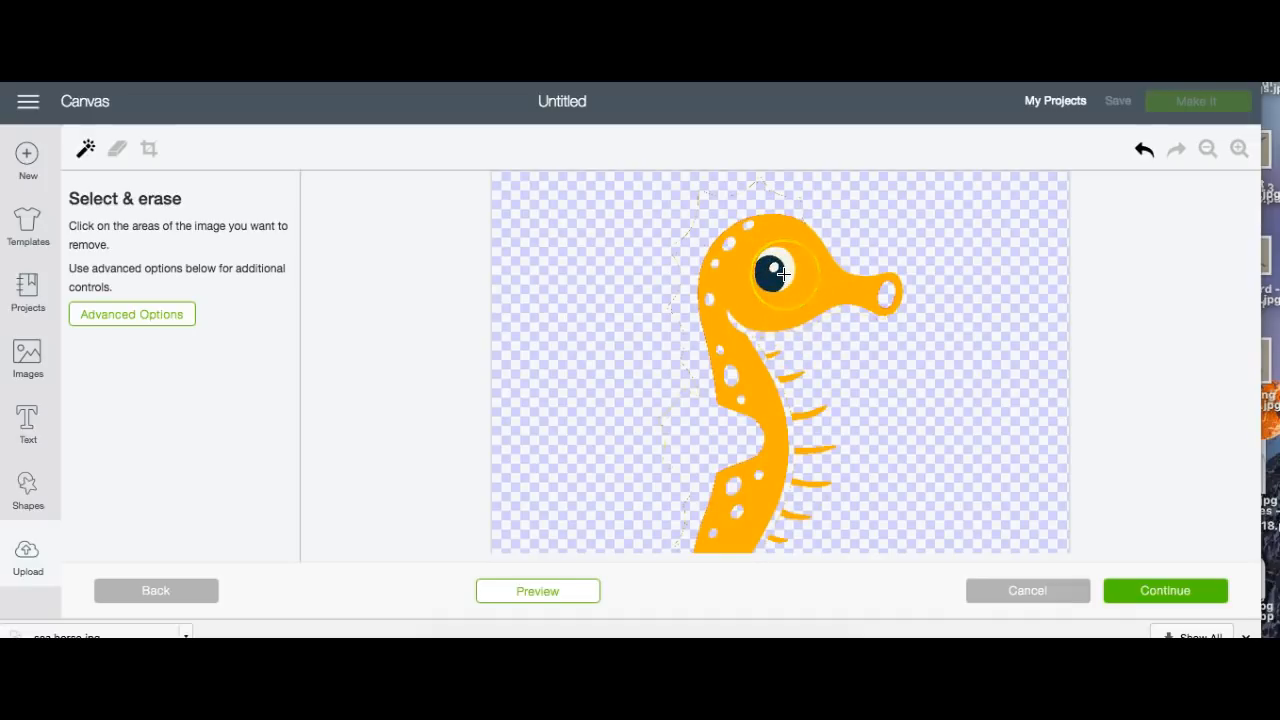
left_click(1138, 596)
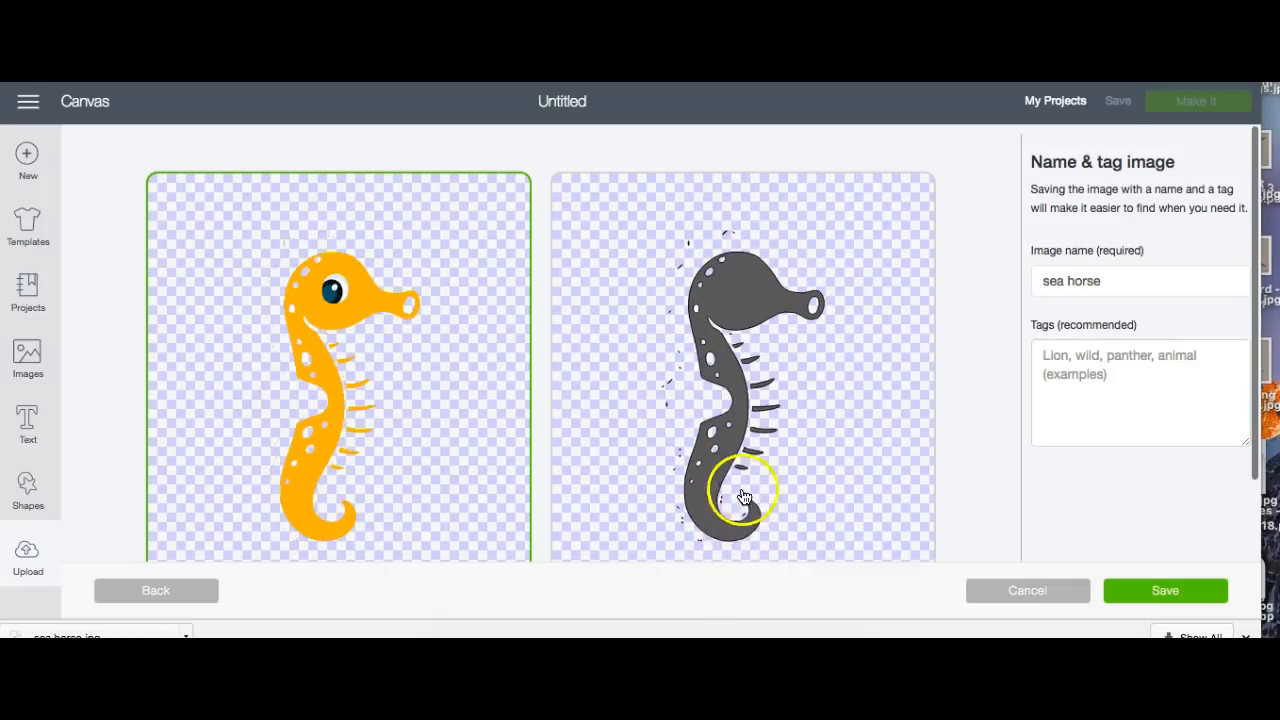
left_click(177, 596)
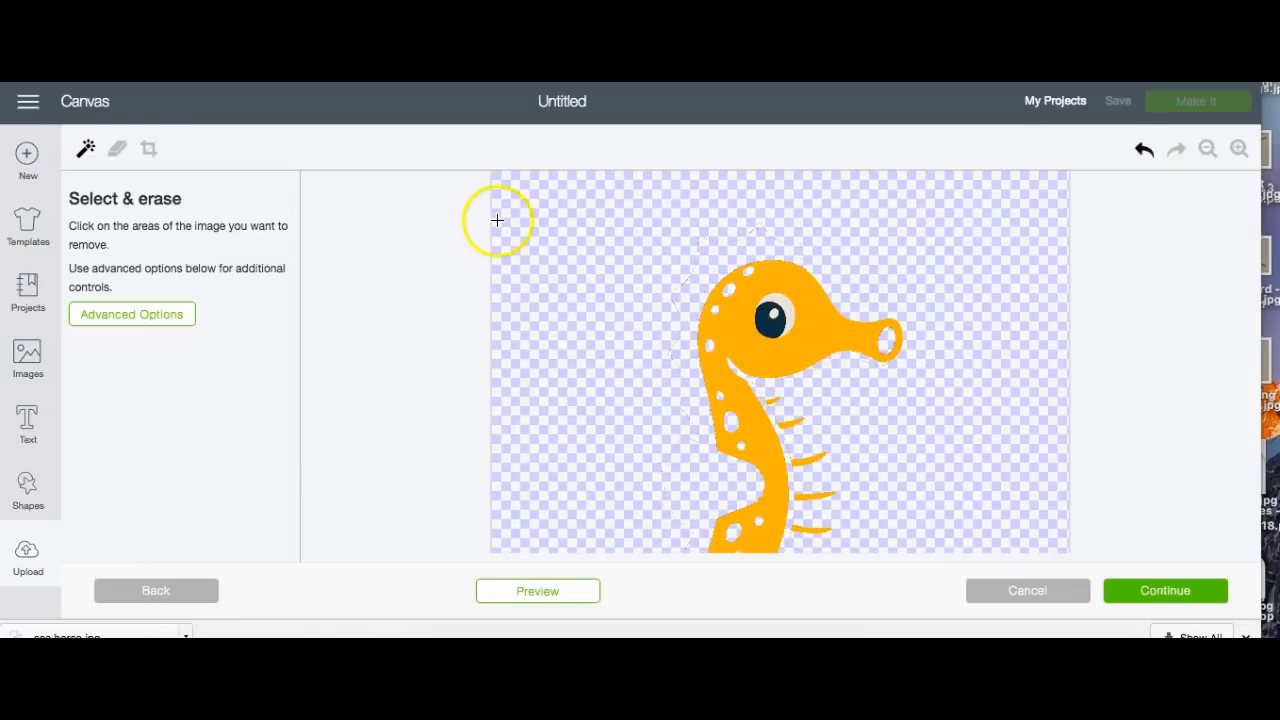
Erase the stray crest specks around the head and along the back with an enlarged Eraser.
left_click(118, 152)
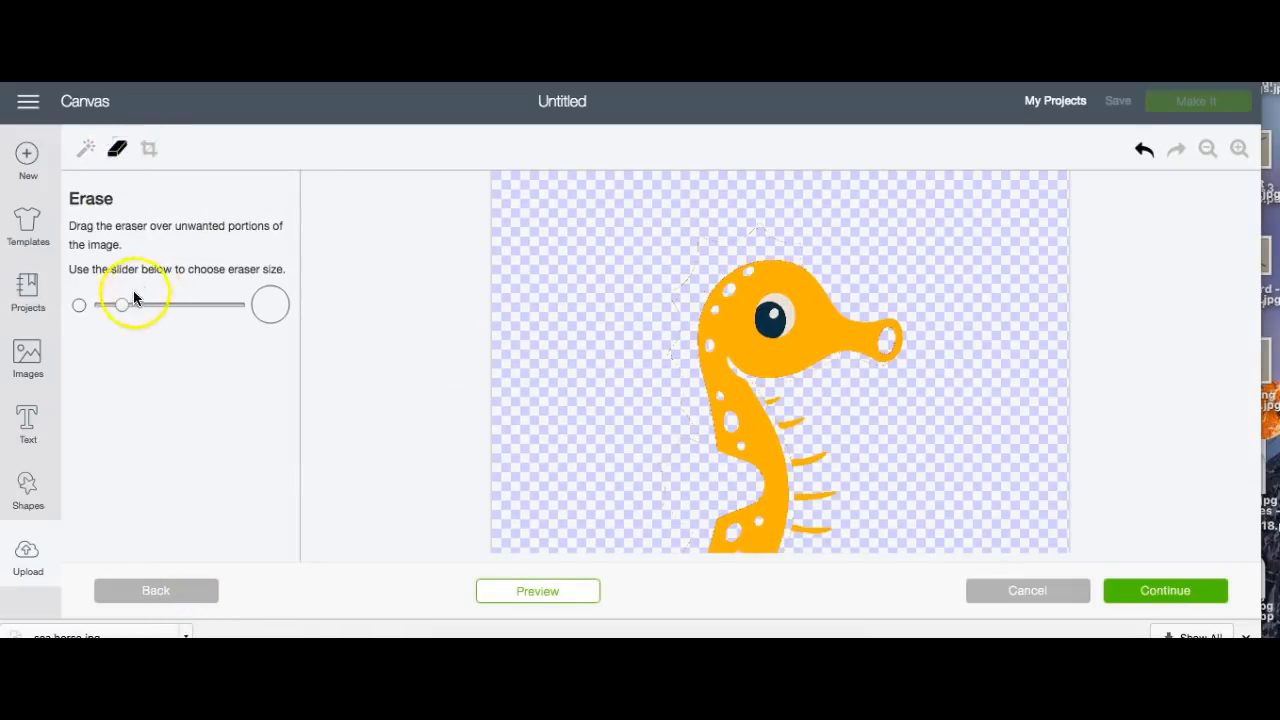
left_click_drag(124, 302, 221, 318)
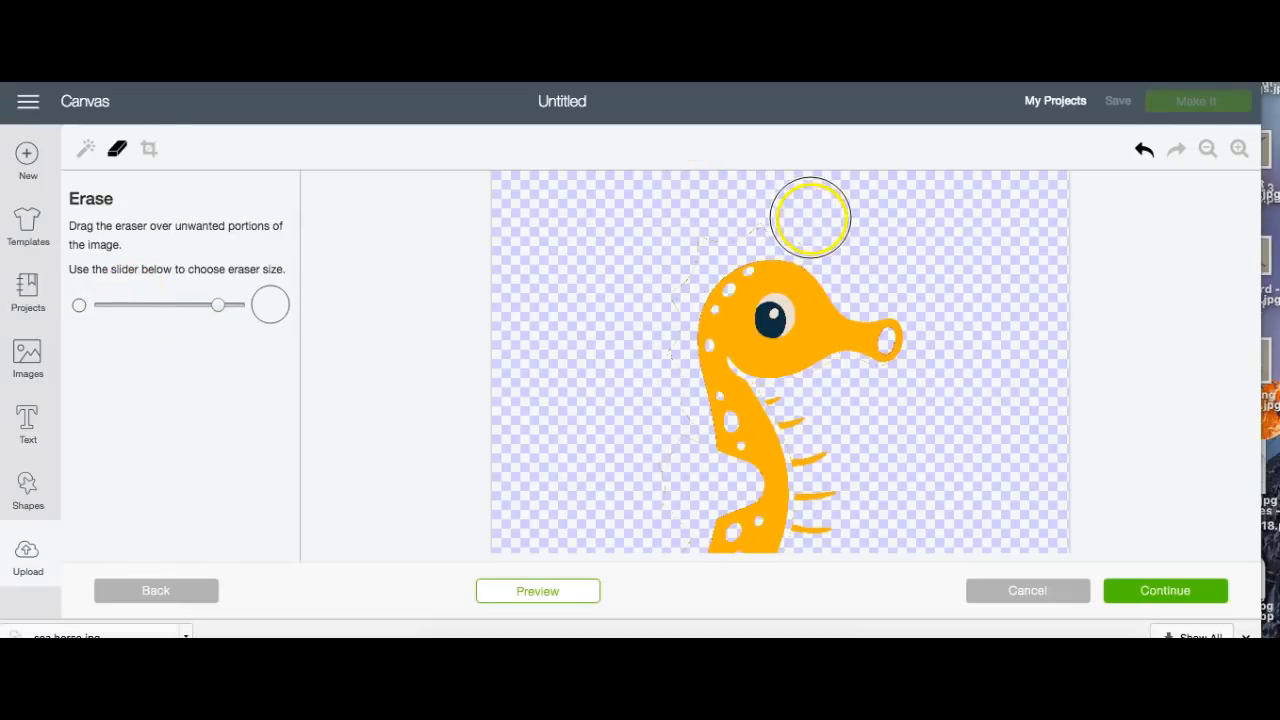
mouse_move(814, 217)
left_mouse_down()
mouse_move(764, 205)
mouse_move(684, 229)
mouse_move(645, 293)
mouse_move(649, 375)
left_mouse_up()
scroll(650, 373, "down", 3)
mouse_move(655, 260)
left_mouse_down()
mouse_move(645, 420)
mouse_move(663, 403)
mouse_move(657, 454)
mouse_move(646, 454)
mouse_move(644, 398)
mouse_move(640, 463)
mouse_move(668, 516)
left_mouse_up()
Clean up the stray specks around the seahorse's tail and inside its curl, using progressively smaller Eraser sizes.
scroll(646, 454, "down", 2)
left_click_drag(220, 305, 169, 306)
mouse_move(644, 490)
left_mouse_down()
mouse_move(686, 517)
mouse_move(748, 529)
left_mouse_up()
left_click(1145, 149)
mouse_move(561, 433)
left_mouse_down()
mouse_move(600, 431)
mouse_move(697, 517)
mouse_move(774, 531)
left_mouse_up()
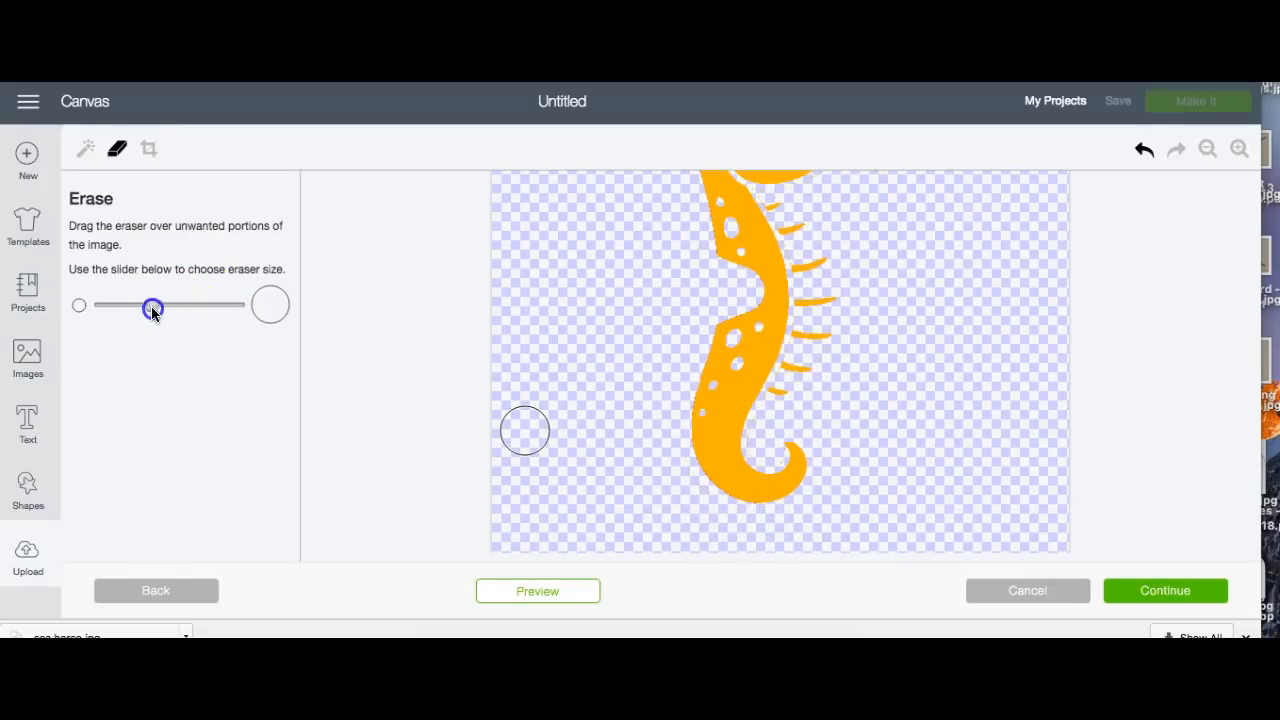
left_click_drag(110, 305, 109, 305)
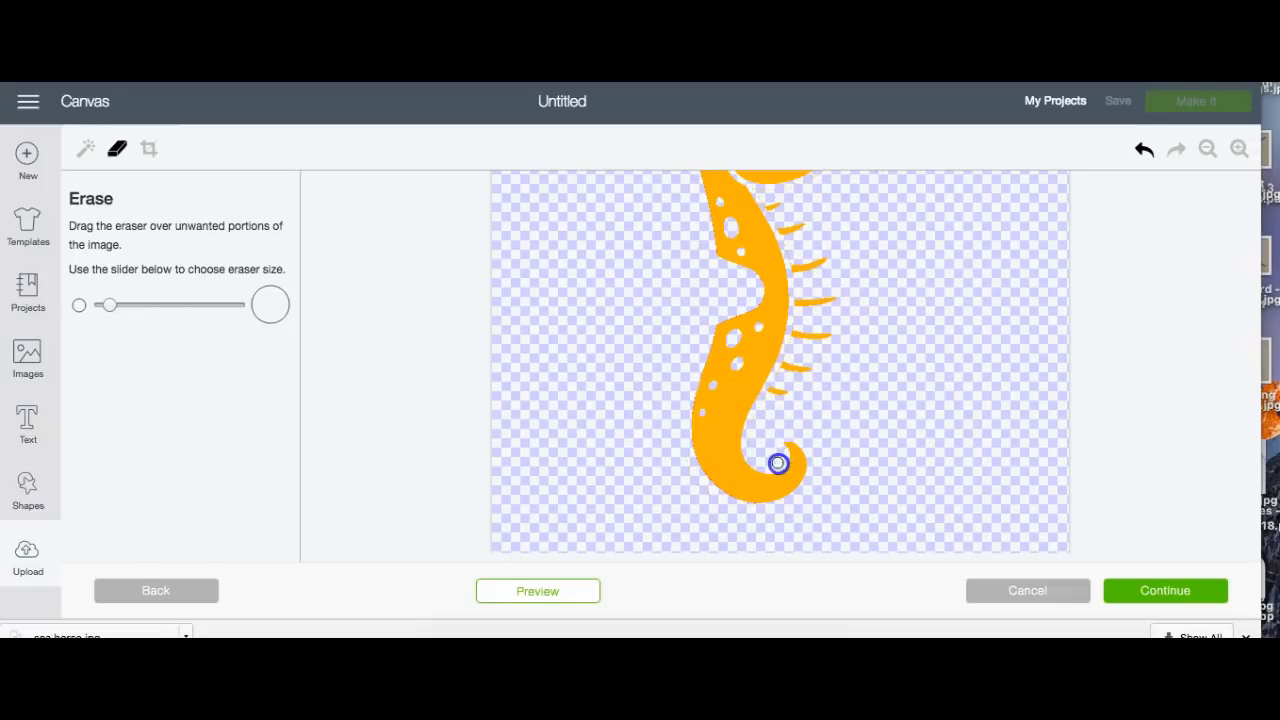
Save the third seahorse as a cut image named "sea horse light orange".
left_click(1170, 591)
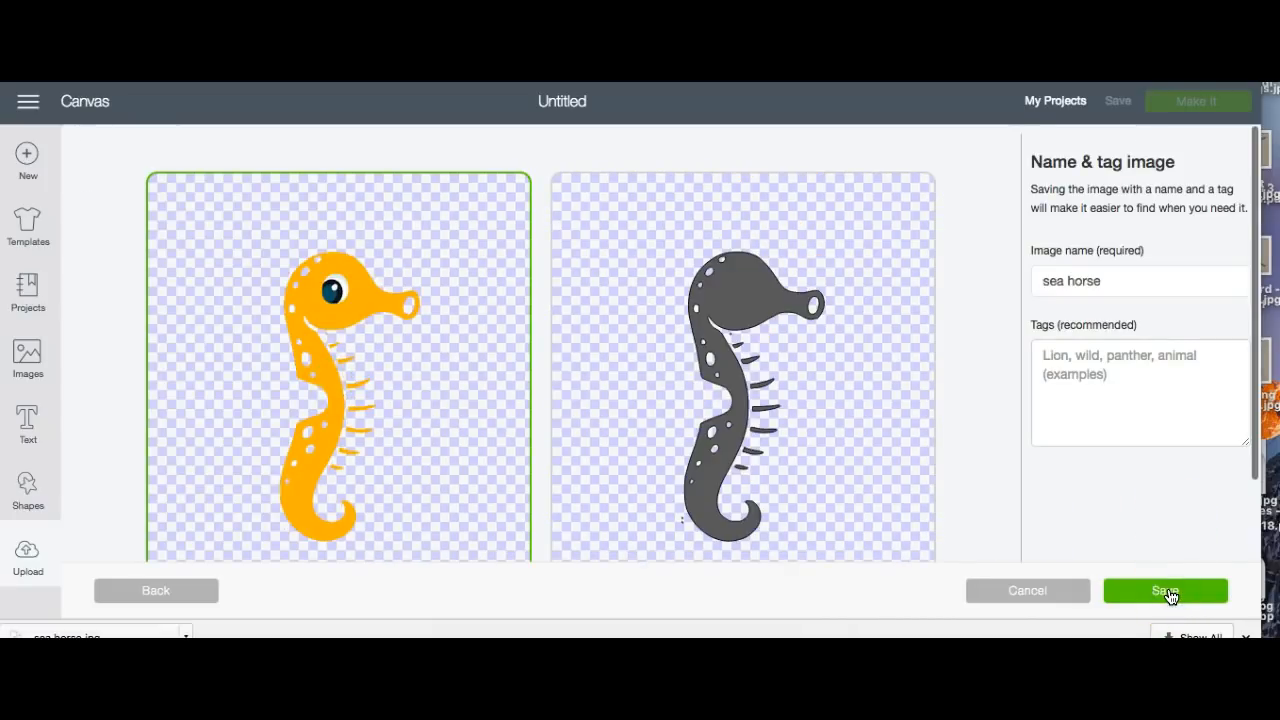
left_click(887, 478)
left_click(1151, 283)
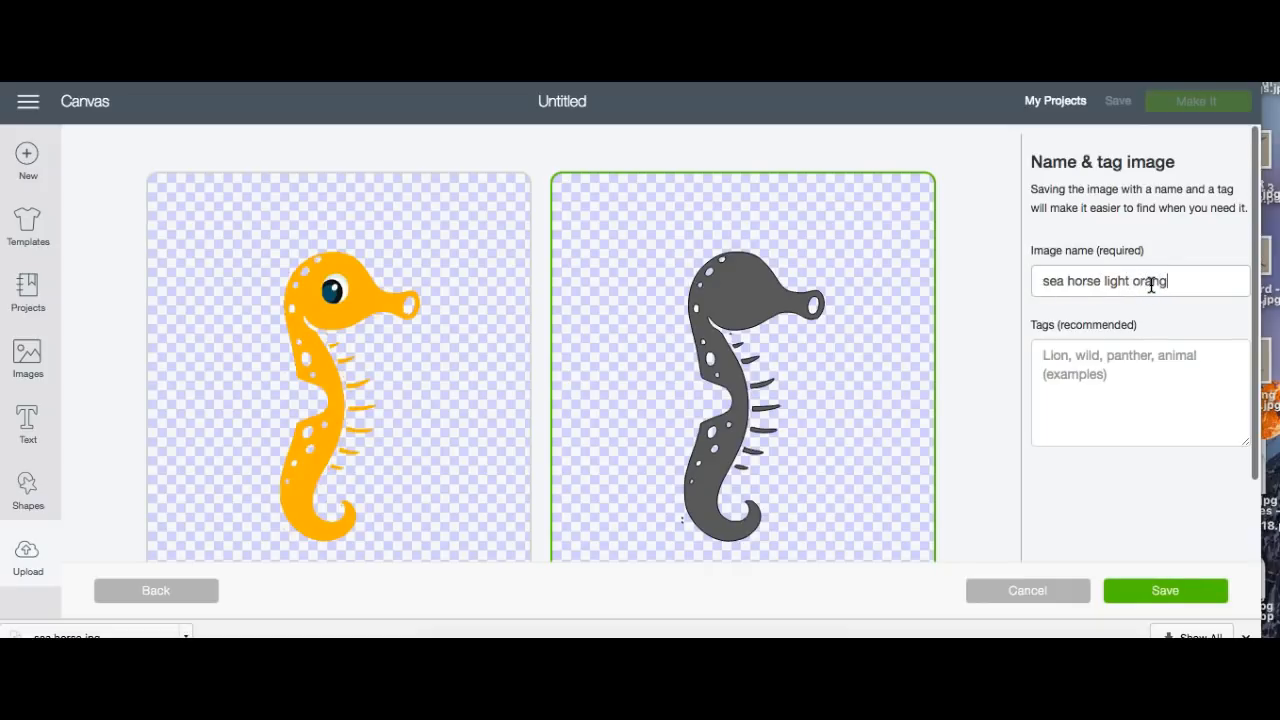
left_click(1182, 592)
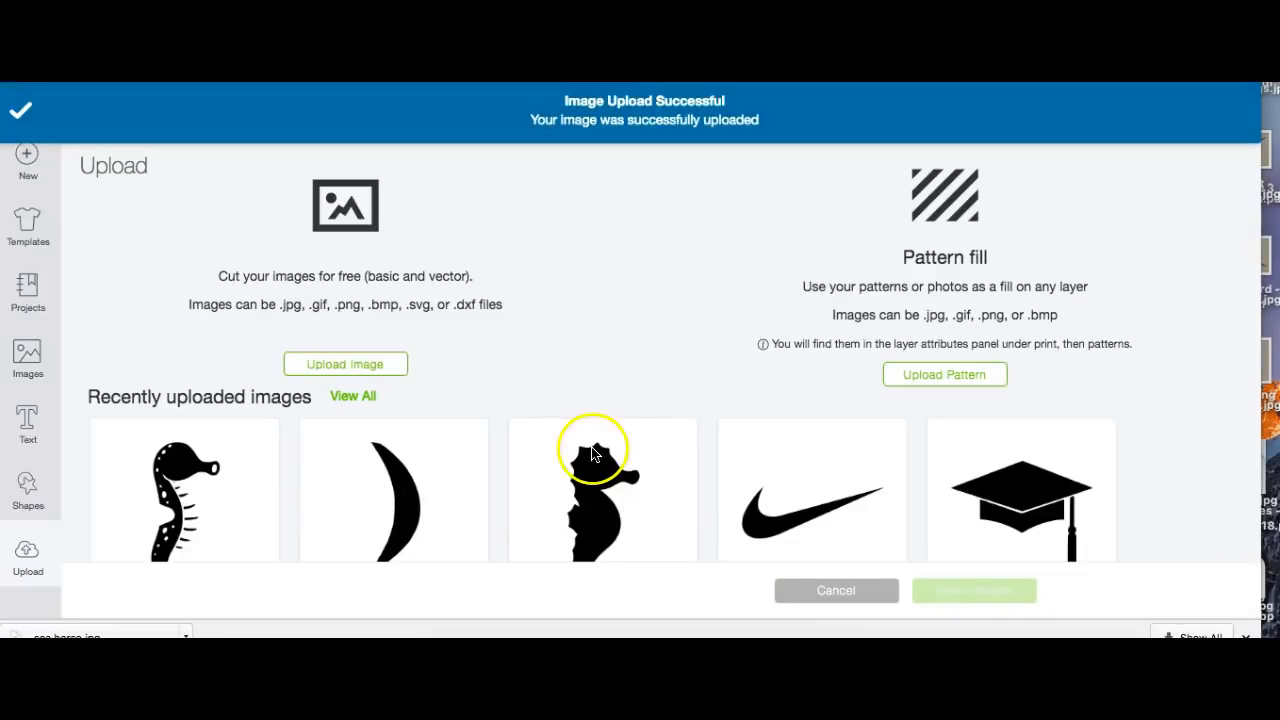
Upload sea horse.jpg a fourth time, finding it with the search "sea", and set its image type to Simple.
left_click(347, 365)
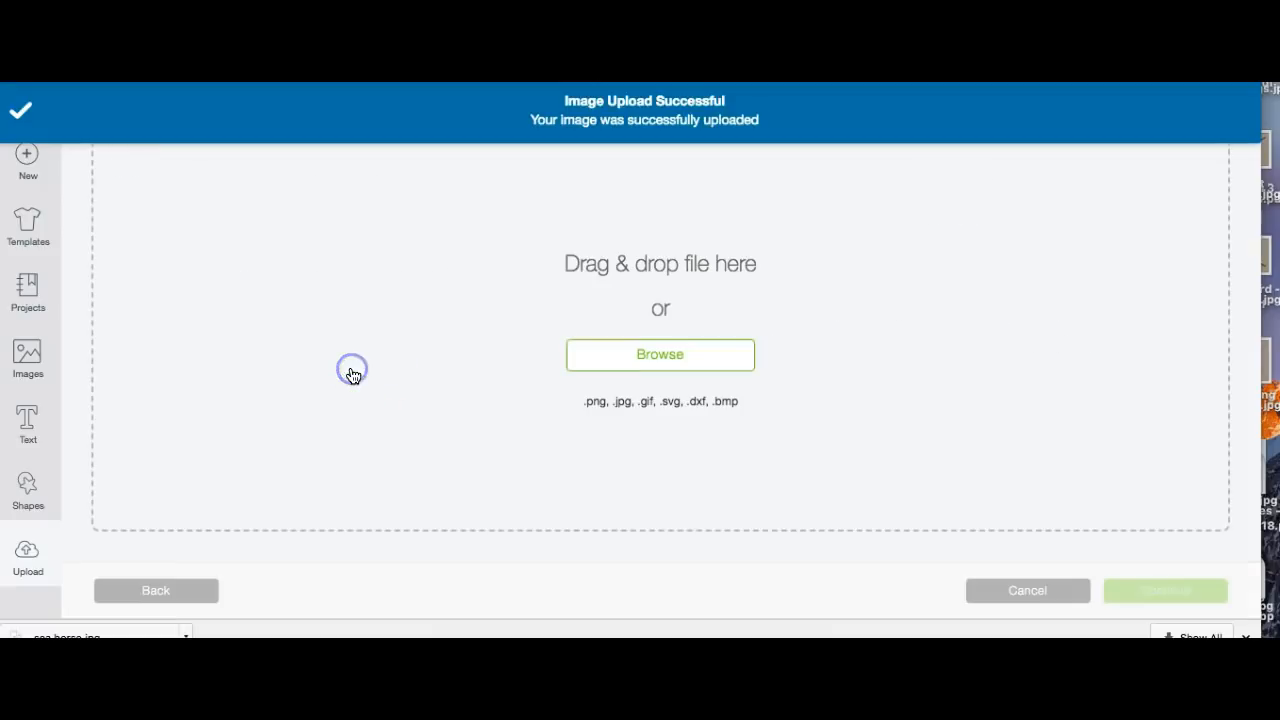
left_click(677, 357)
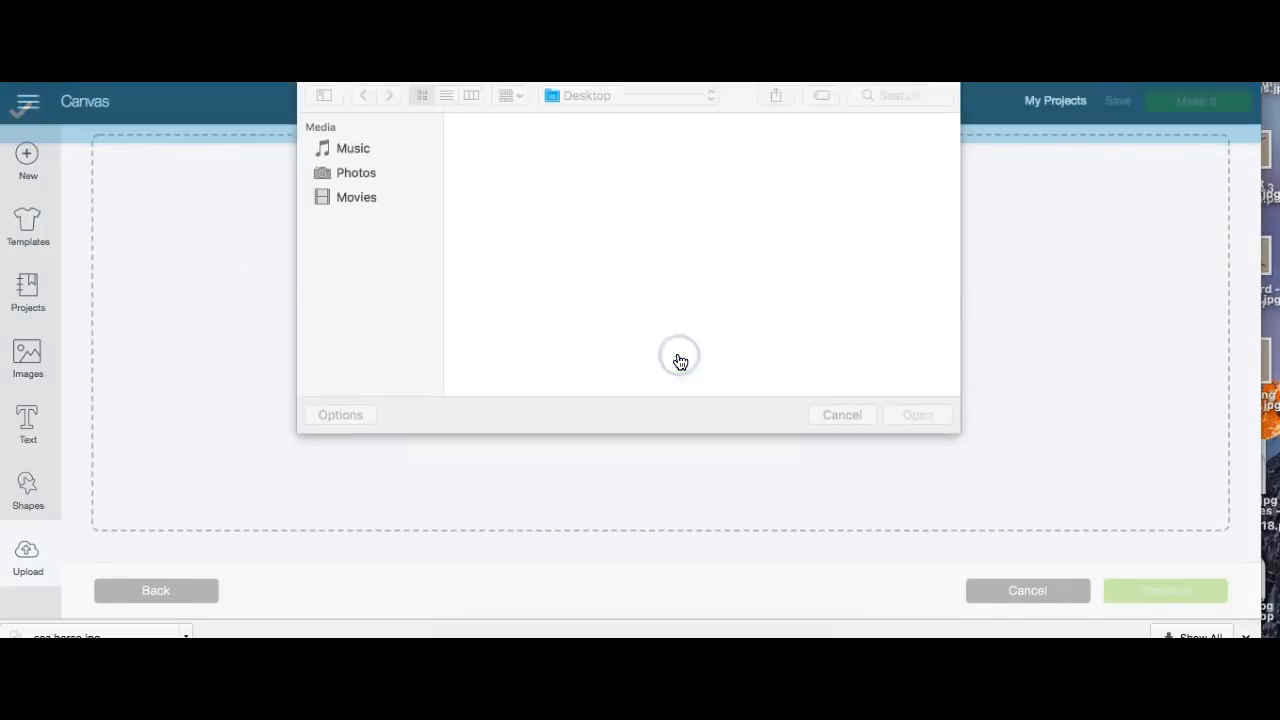
left_click(911, 97)
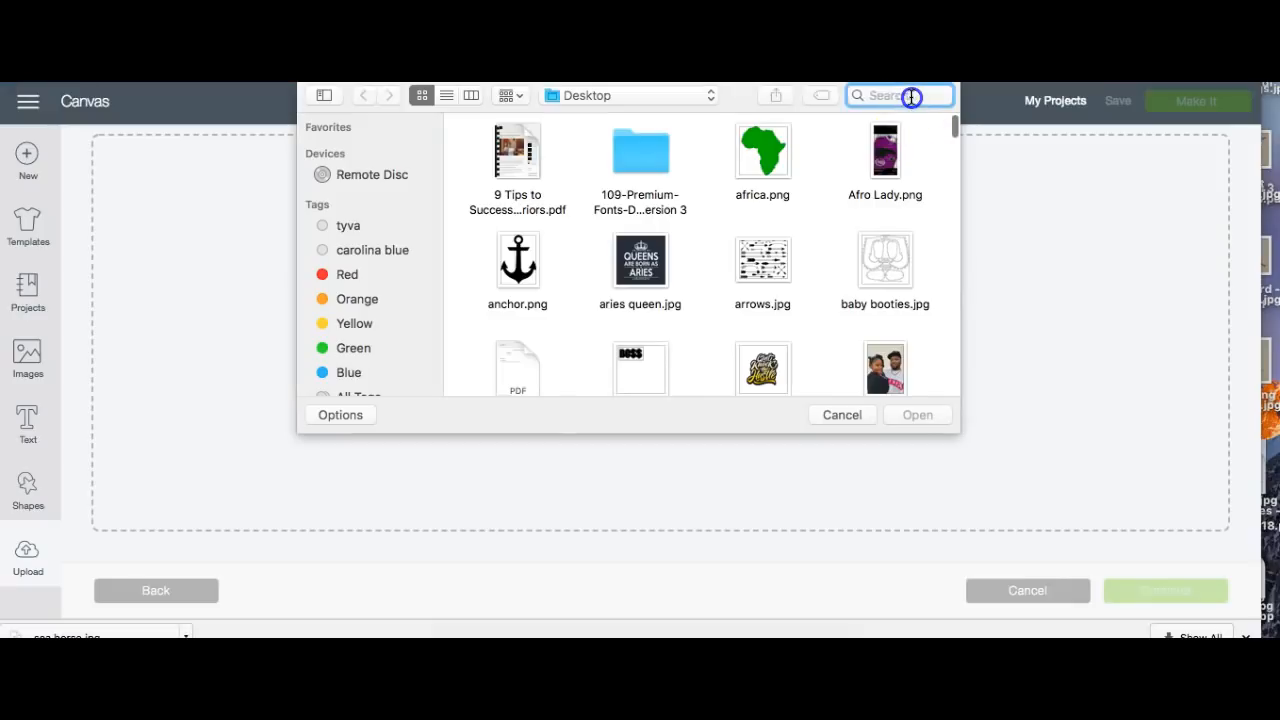
type("sea")
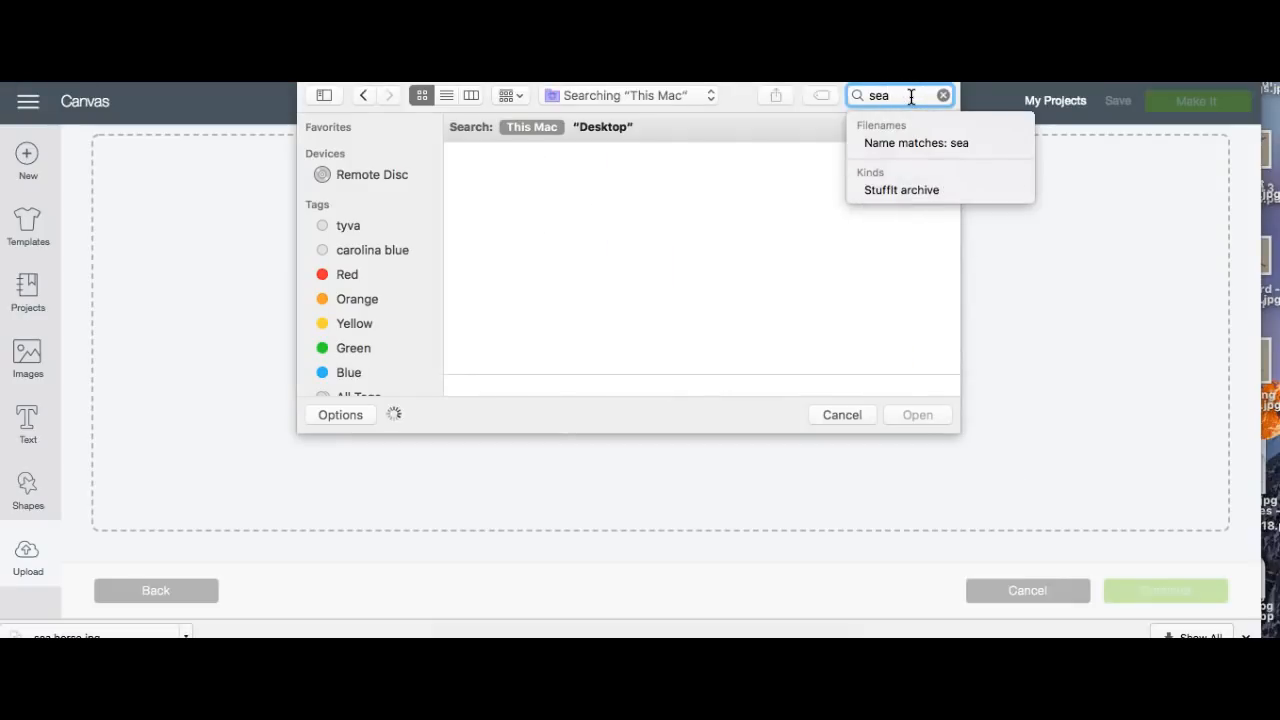
left_click(507, 190)
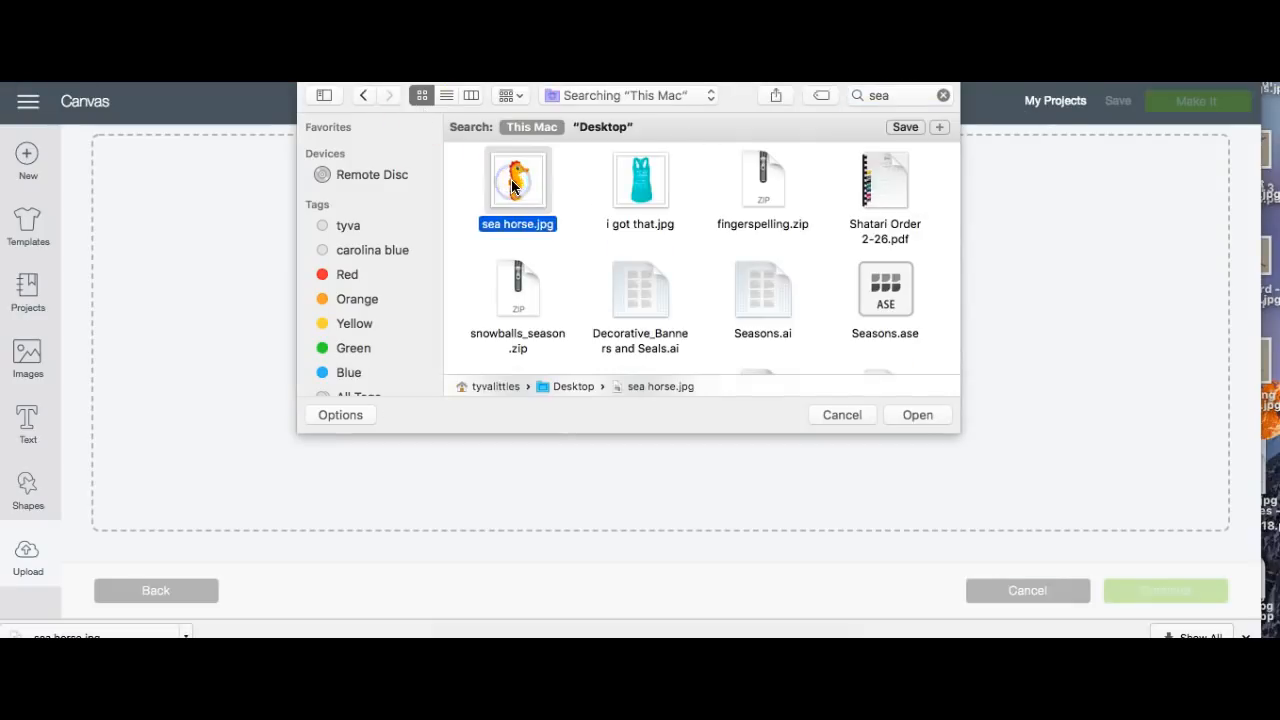
left_click(910, 414)
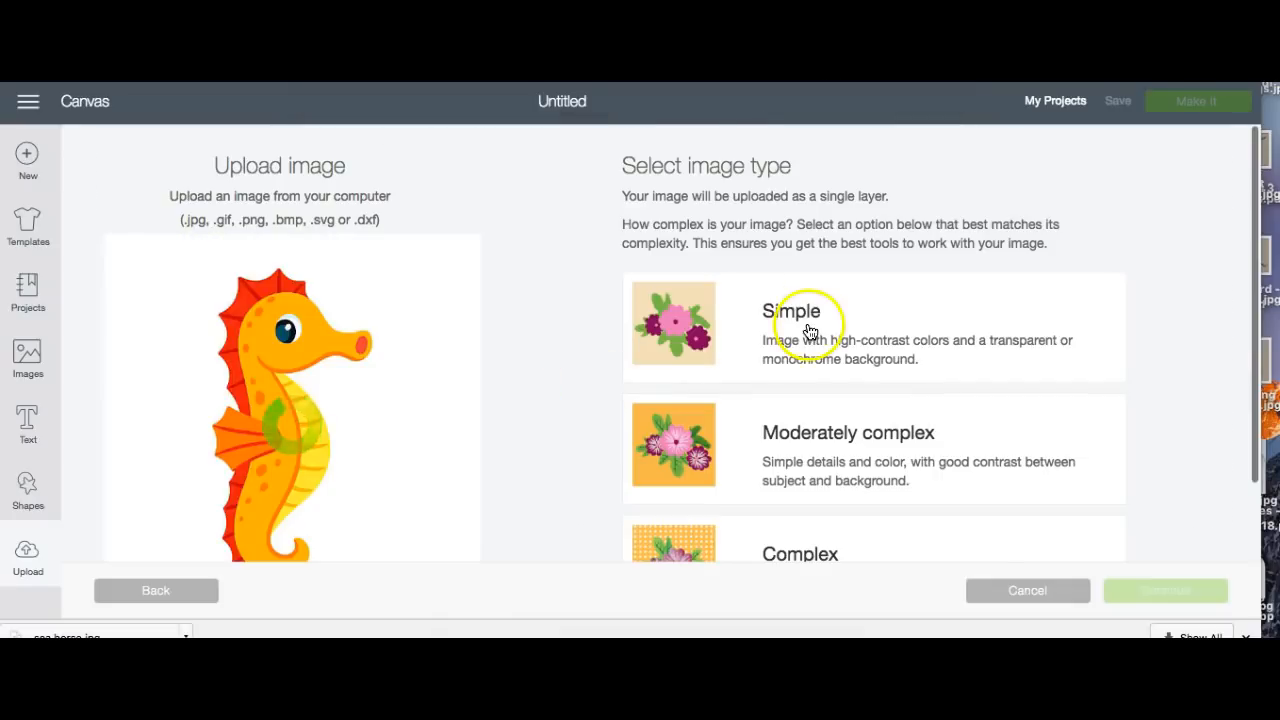
left_click(810, 330)
left_click(1137, 591)
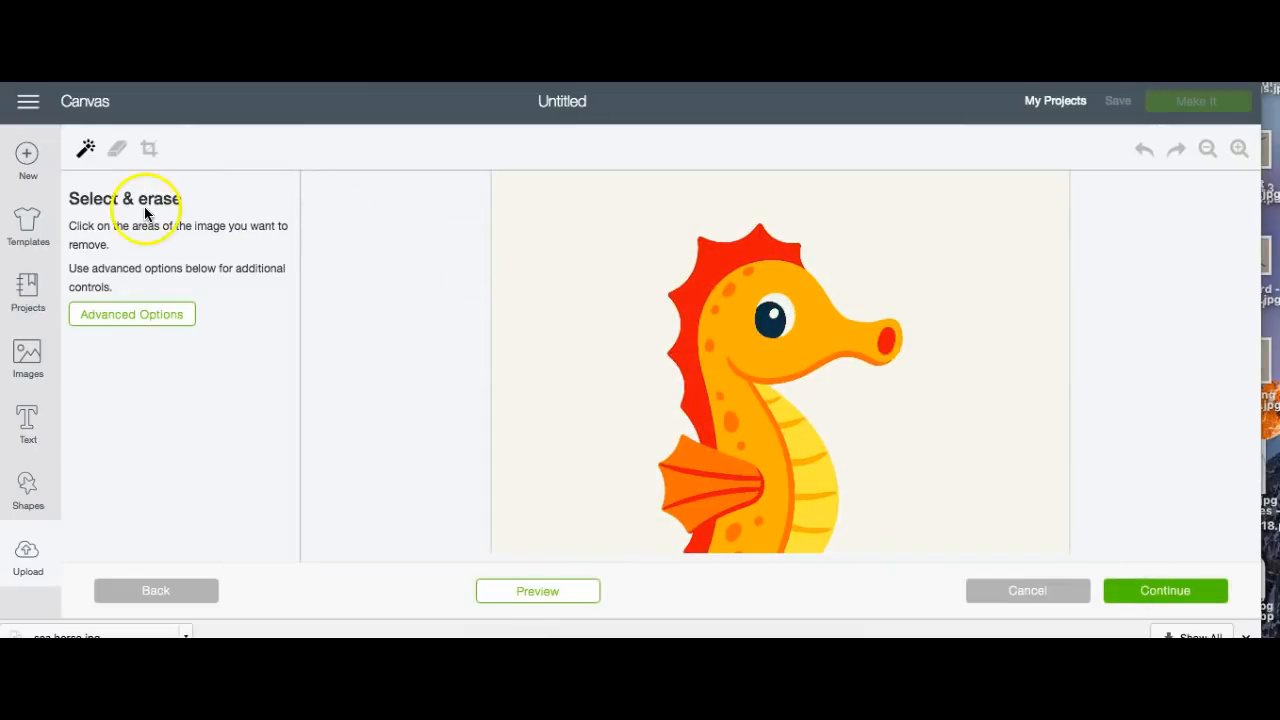
Erase the background, the upper red crest and the middle yellow belly segments from the fourth seahorse image.
left_click(86, 148)
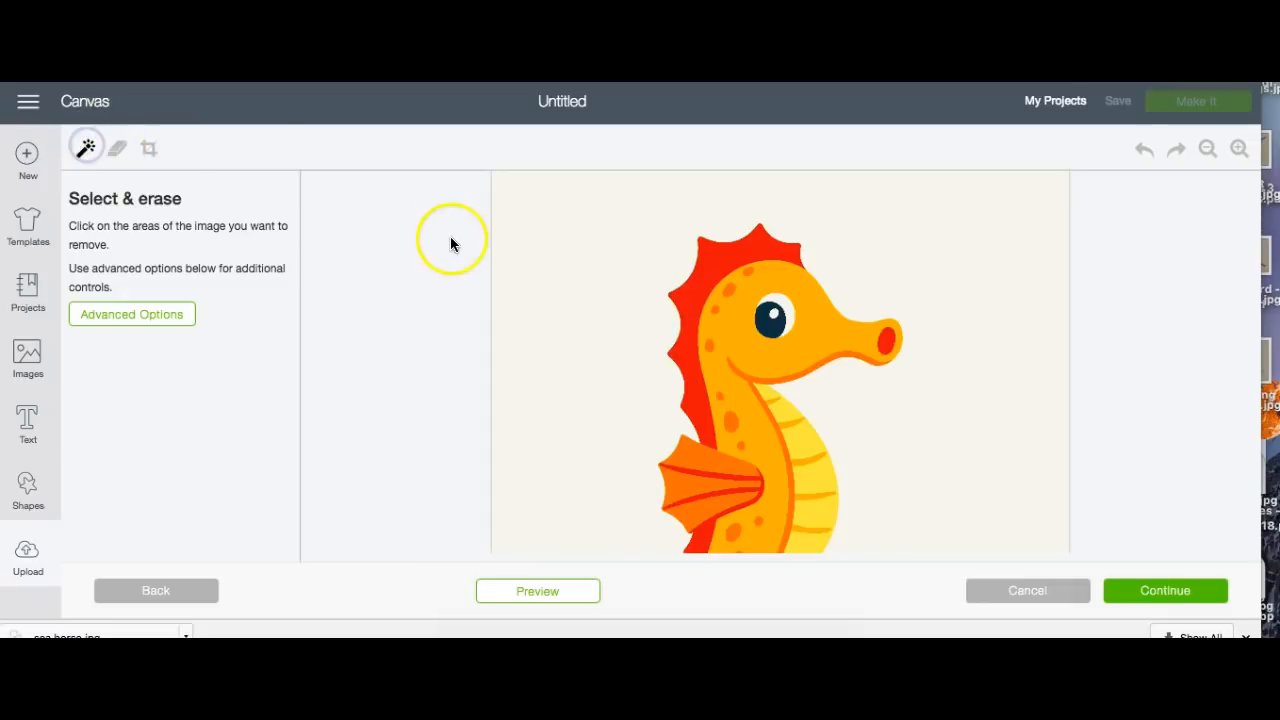
left_click(597, 280)
scroll(599, 280, "down", 2)
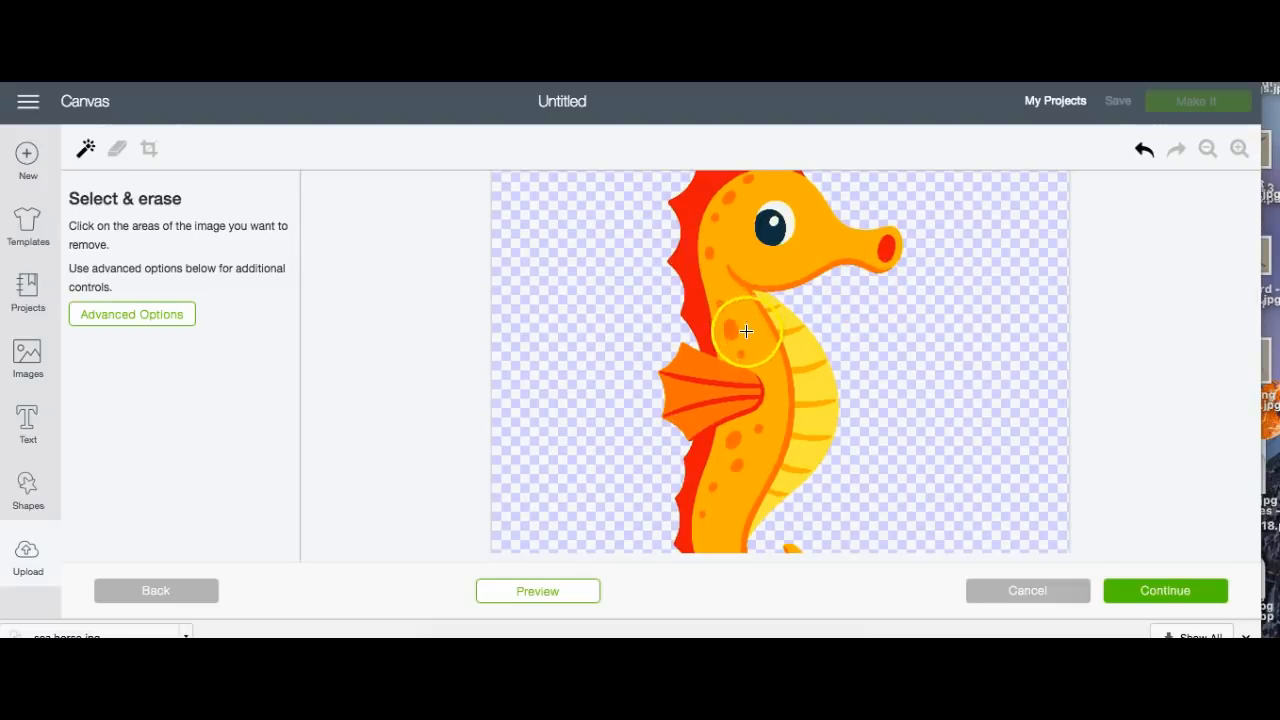
left_click(688, 263)
left_click(806, 342)
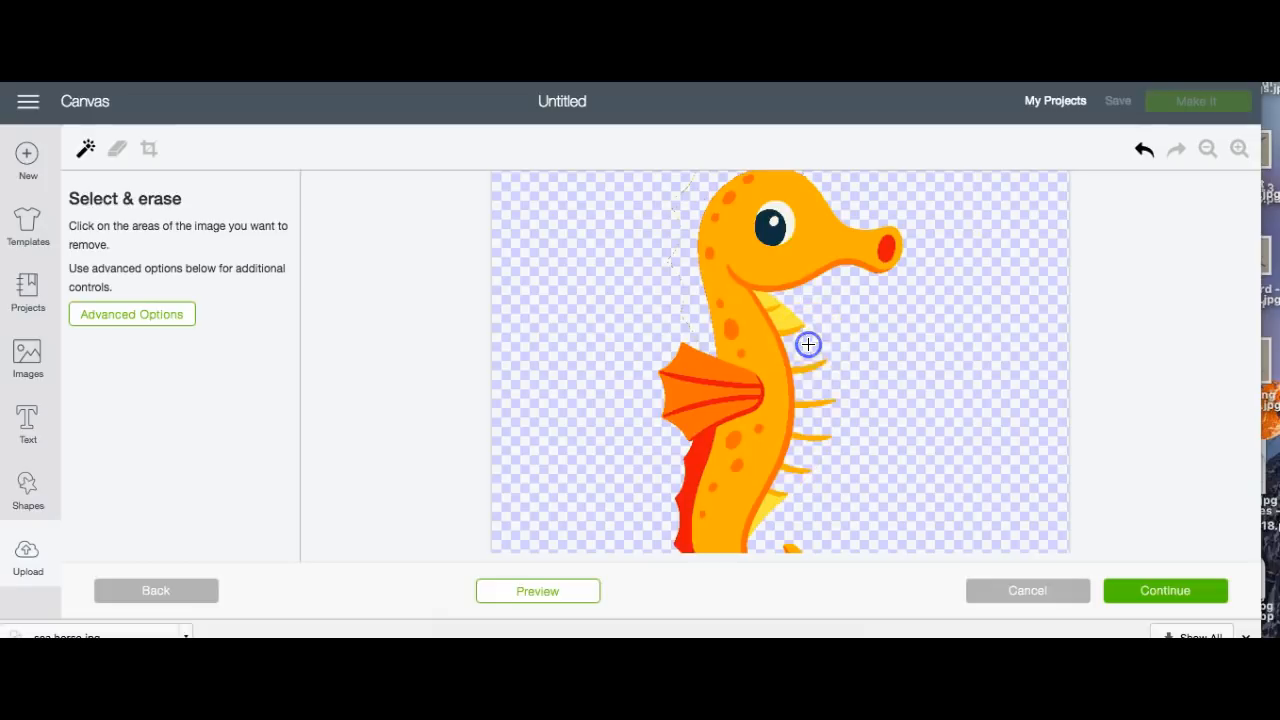
Erase the light orange head and body of the fourth seahorse, keeping its dark orange outline and spots.
left_click(775, 263)
key("ctrl+z")
left_click(766, 240)
left_click(709, 238)
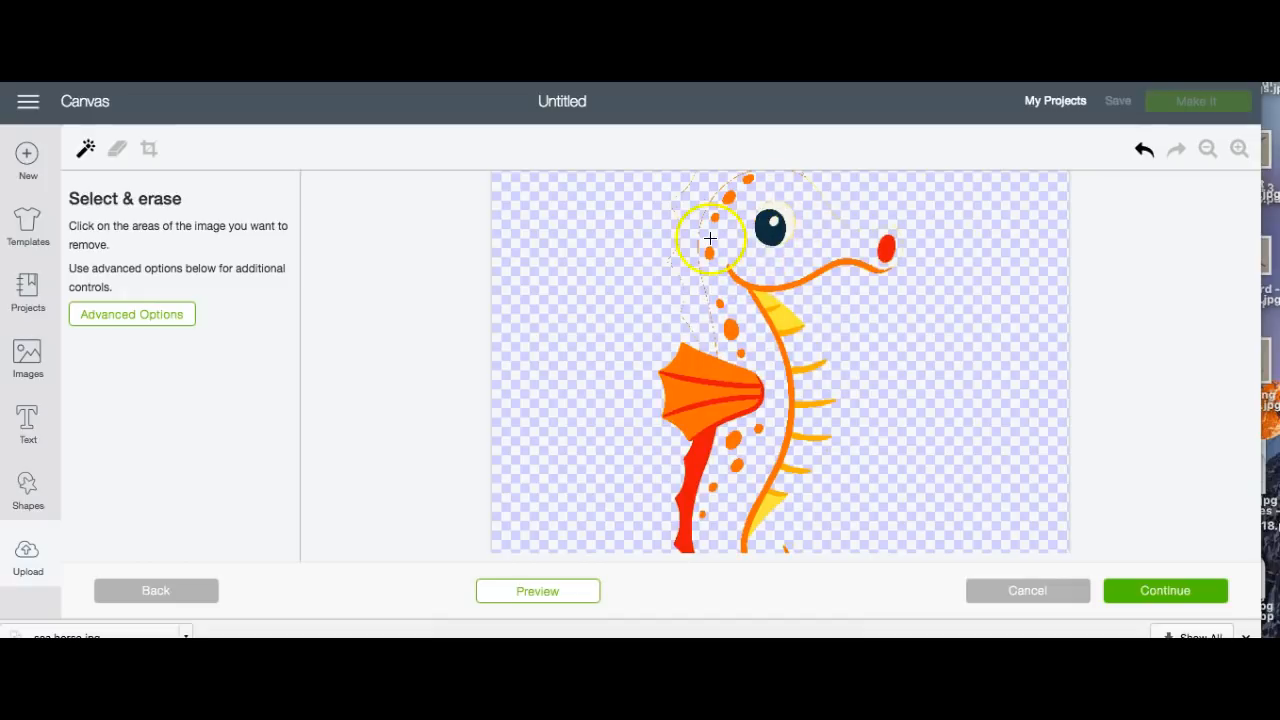
Remove the eye and the red snout opening from the fourth seahorse with the Eraser.
left_click(119, 150)
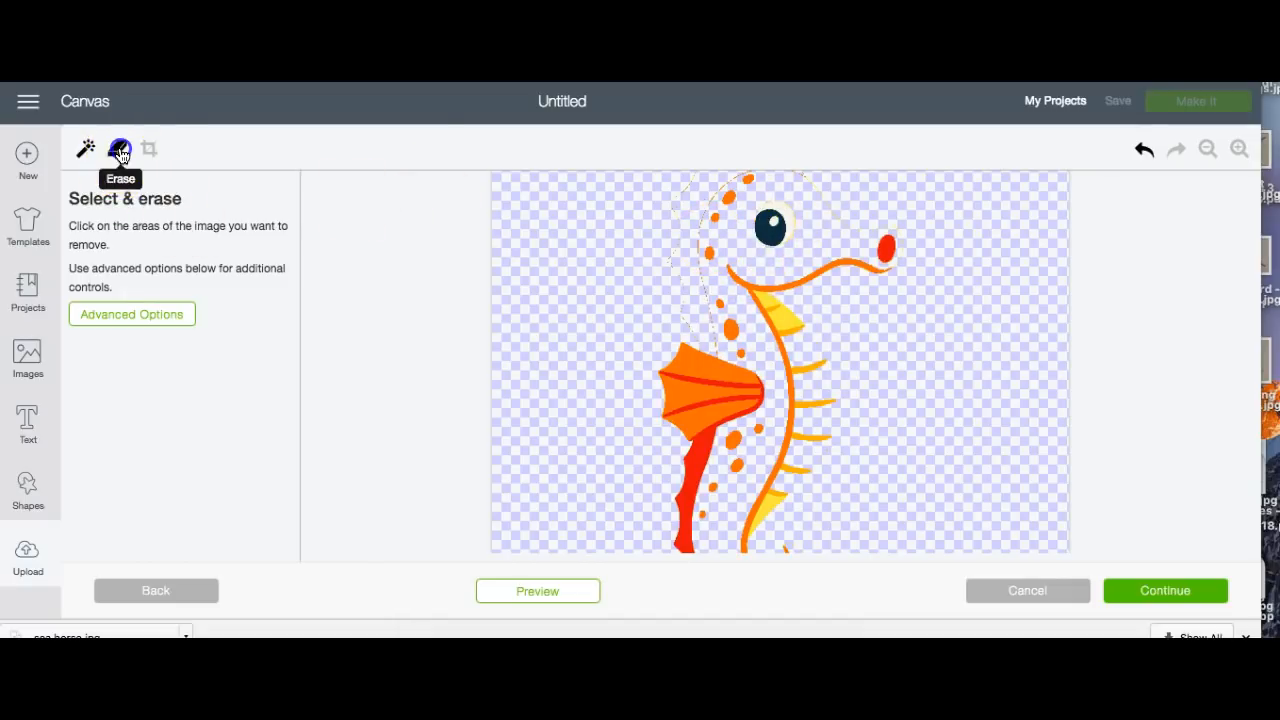
left_click(889, 177)
mouse_move(760, 228)
left_mouse_down()
mouse_move(780, 210)
mouse_move(789, 237)
mouse_move(766, 229)
mouse_move(778, 240)
mouse_move(871, 223)
mouse_move(892, 249)
mouse_move(884, 258)
mouse_move(849, 206)
mouse_move(773, 246)
left_mouse_up()
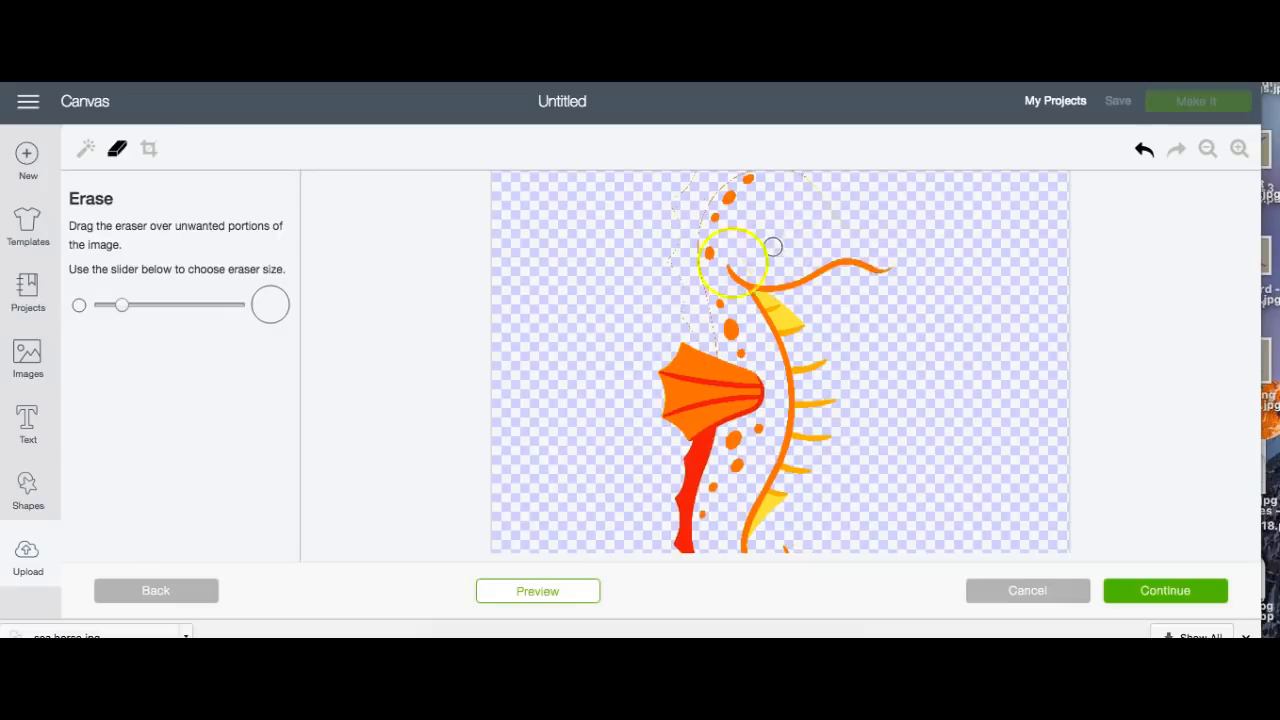
Erase the lower red crest, the red fin lines and the remaining yellow belly segments from the fourth seahorse.
scroll(677, 303, "down", 3)
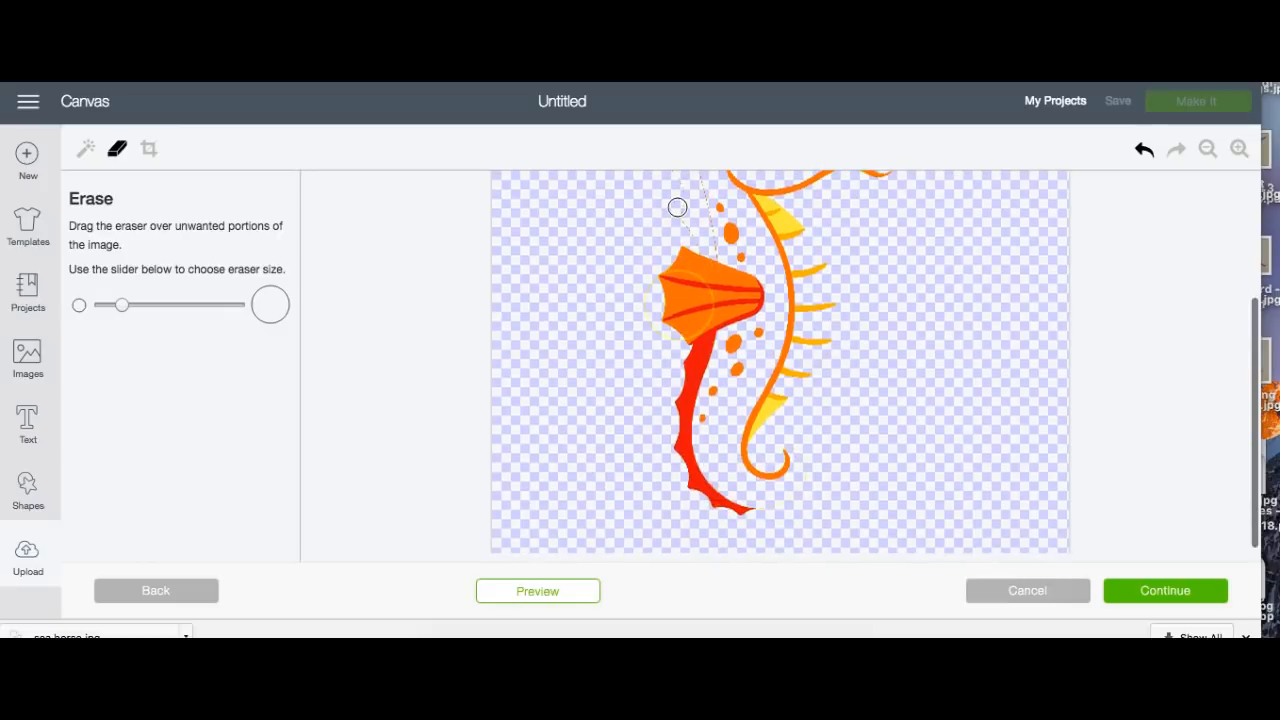
left_click(88, 150)
left_click(716, 284)
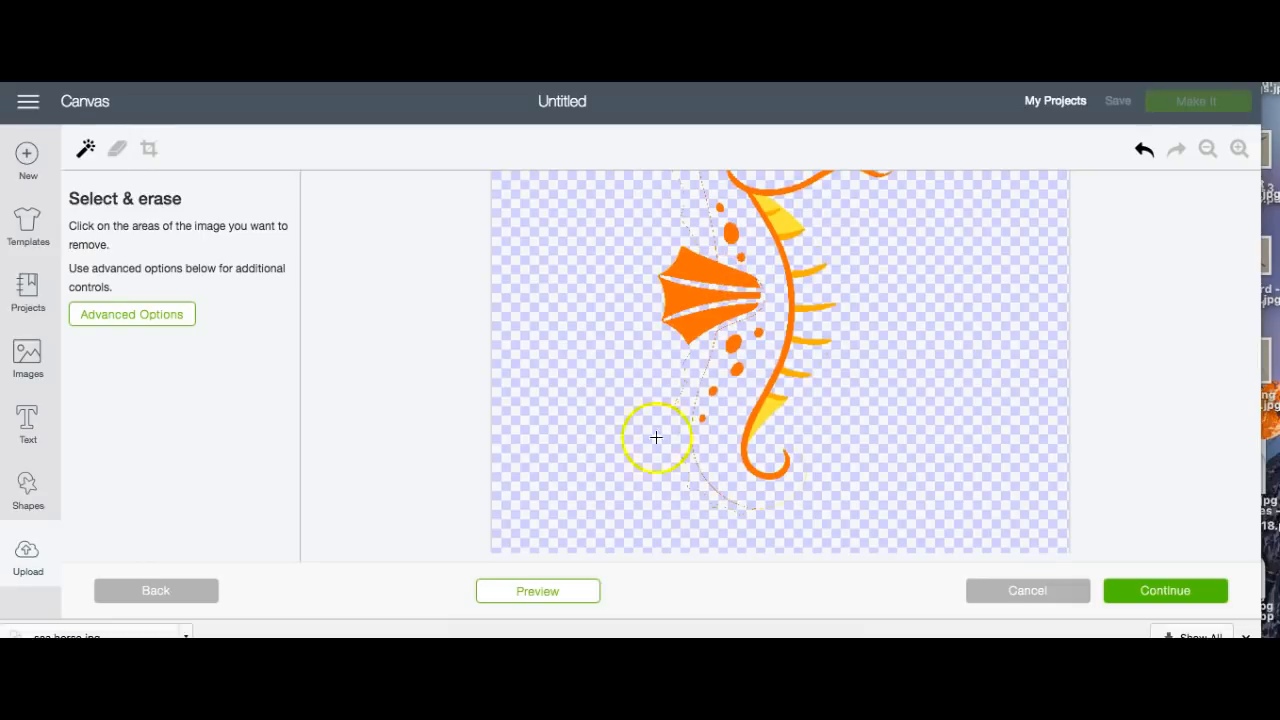
scroll(585, 439, "up", 3)
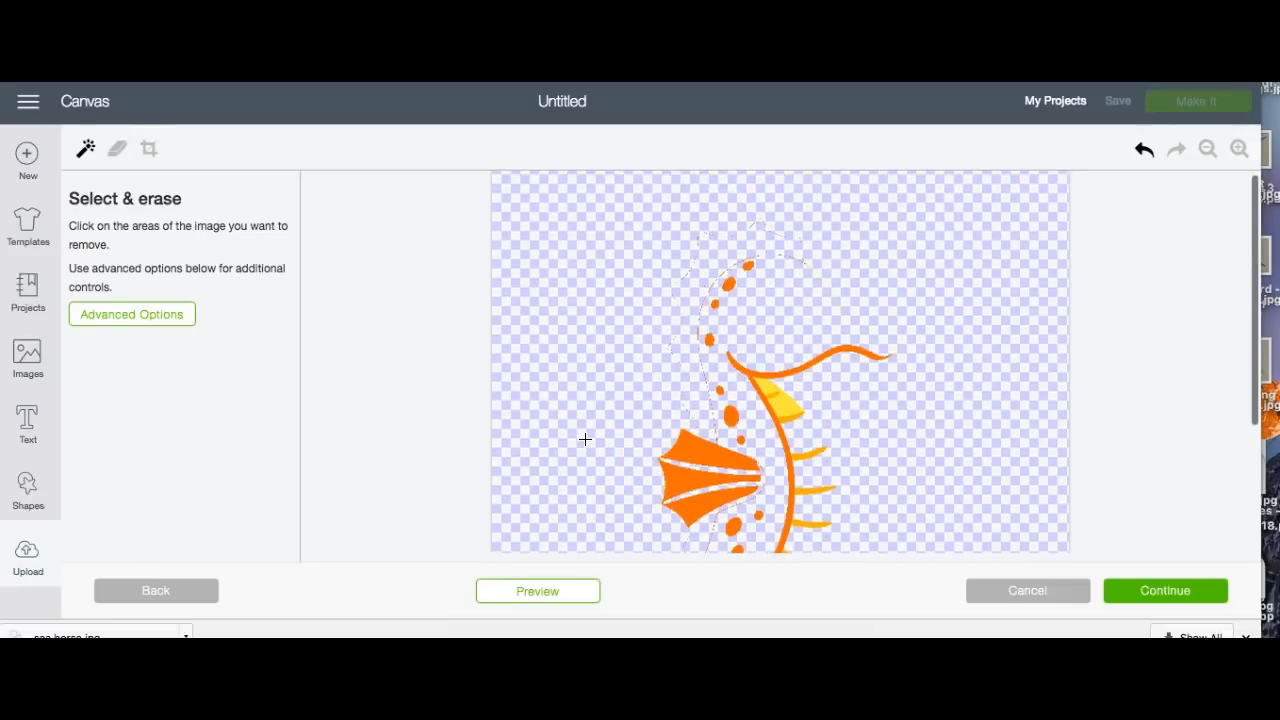
scroll(586, 437, "down", 3)
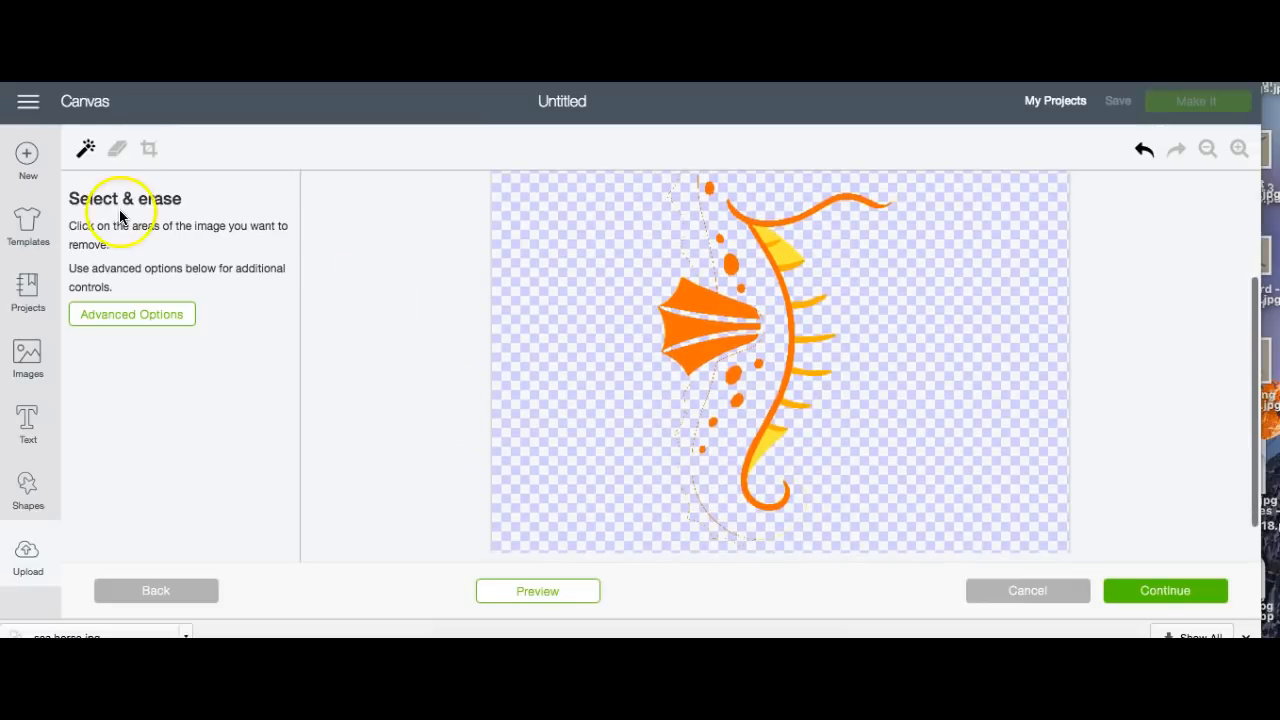
left_click(766, 446)
left_click(782, 255)
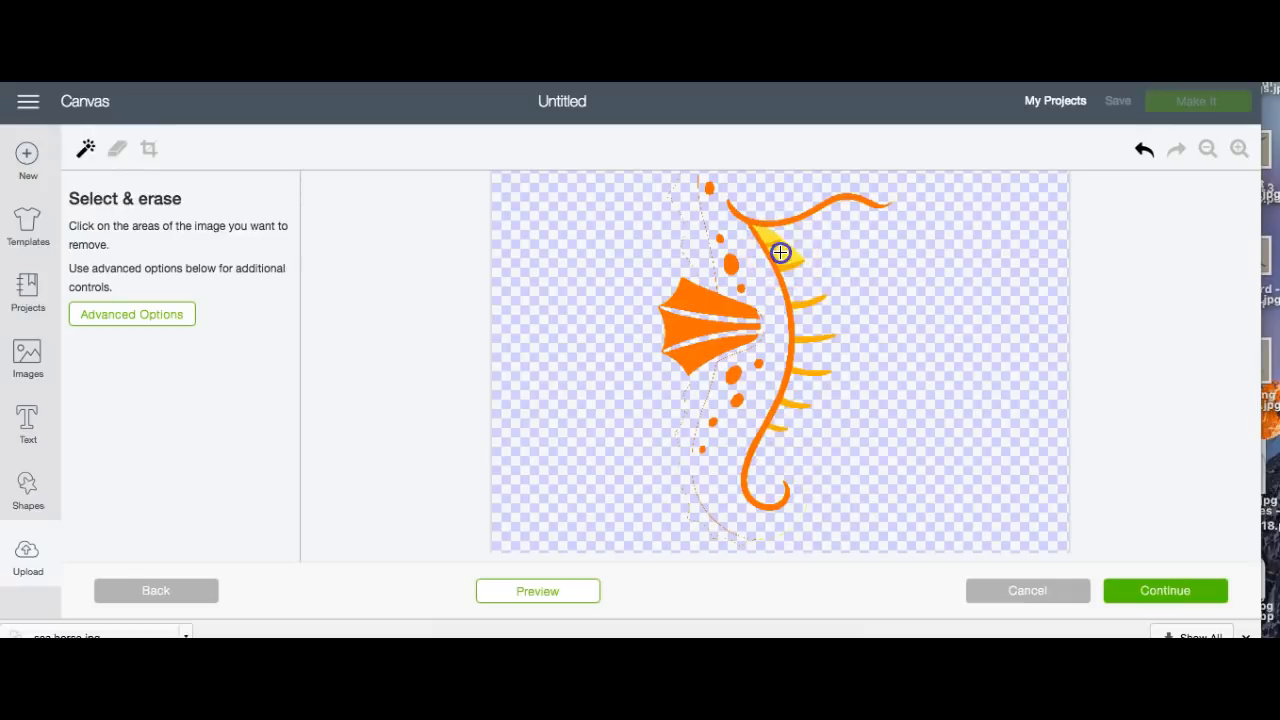
Erase the stray outline specks below the fin and around the tail, using a larger and then a smaller Eraser.
left_click(117, 148)
left_click_drag(121, 305, 180, 305)
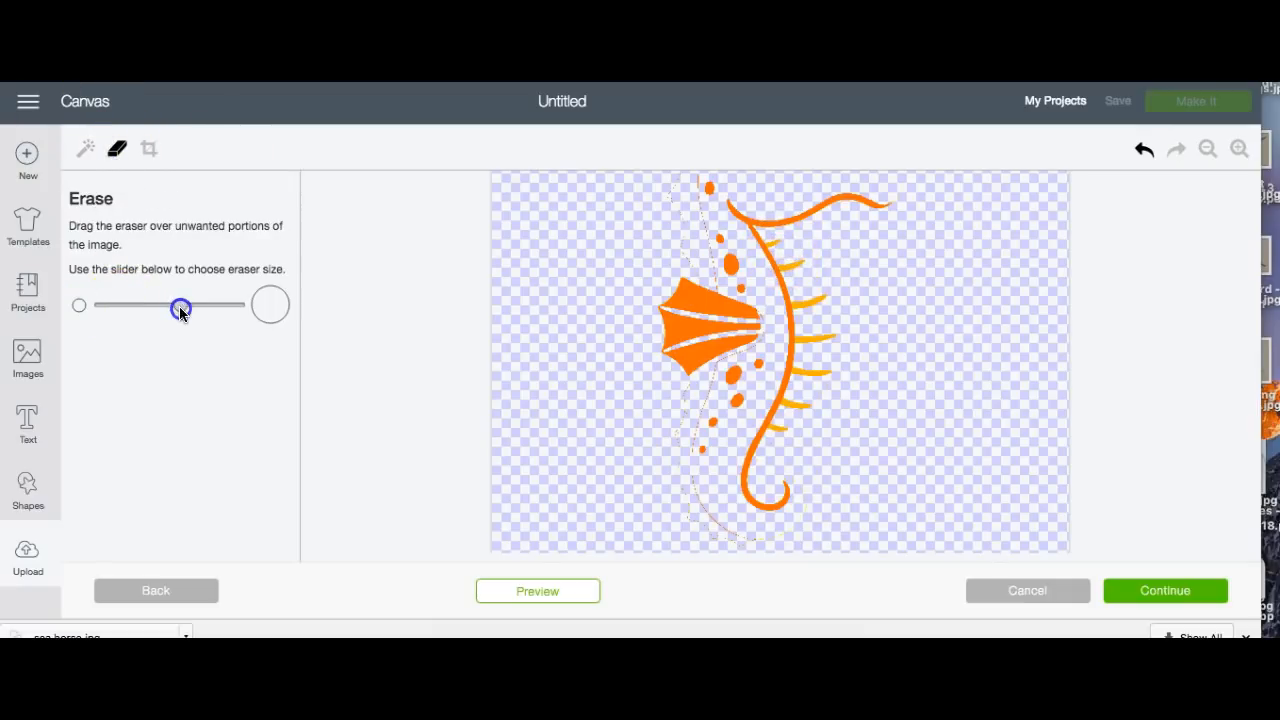
mouse_move(657, 397)
left_mouse_down()
mouse_move(686, 394)
mouse_move(654, 429)
left_mouse_up()
left_click_drag(180, 305, 119, 304)
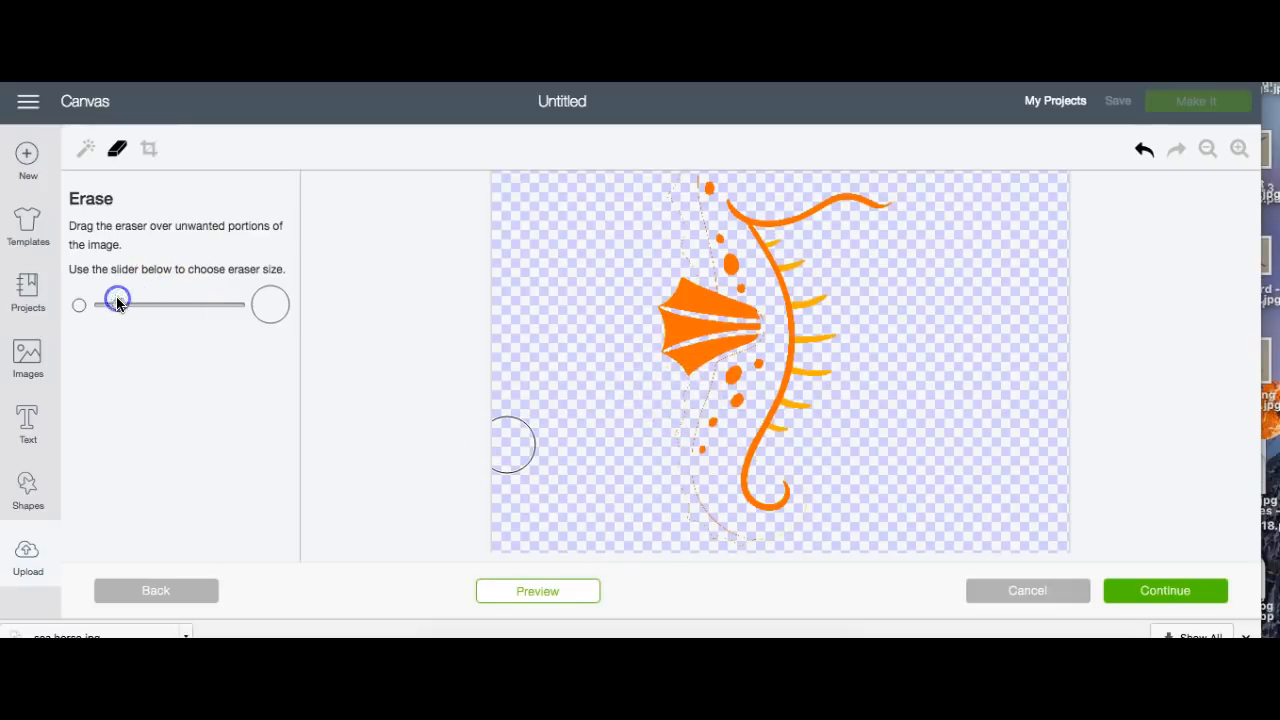
mouse_move(640, 514)
left_mouse_down()
mouse_move(729, 531)
mouse_move(729, 549)
mouse_move(716, 524)
left_mouse_up()
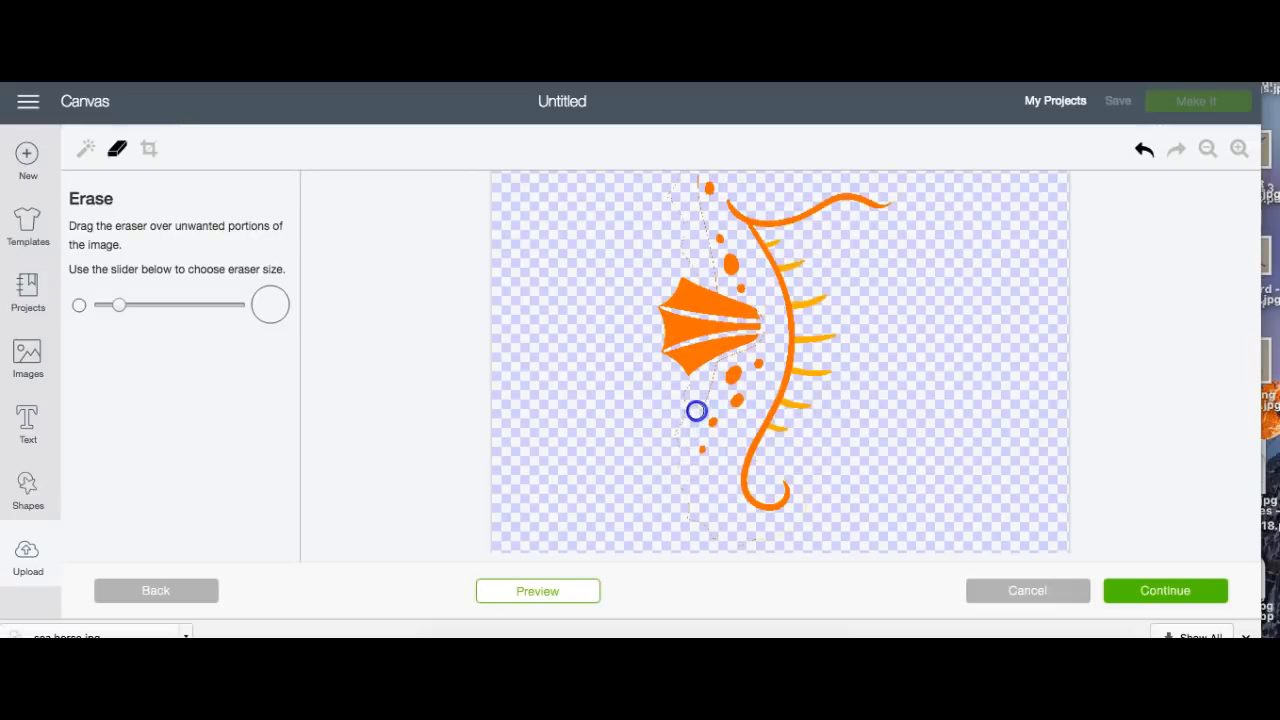
left_click_drag(715, 367, 716, 366)
Erase the stray outline specks along the back and around the head of the fourth seahorse with the small Eraser.
scroll(705, 330, "up", 3)
left_click(698, 293)
left_click_drag(698, 293, 717, 371)
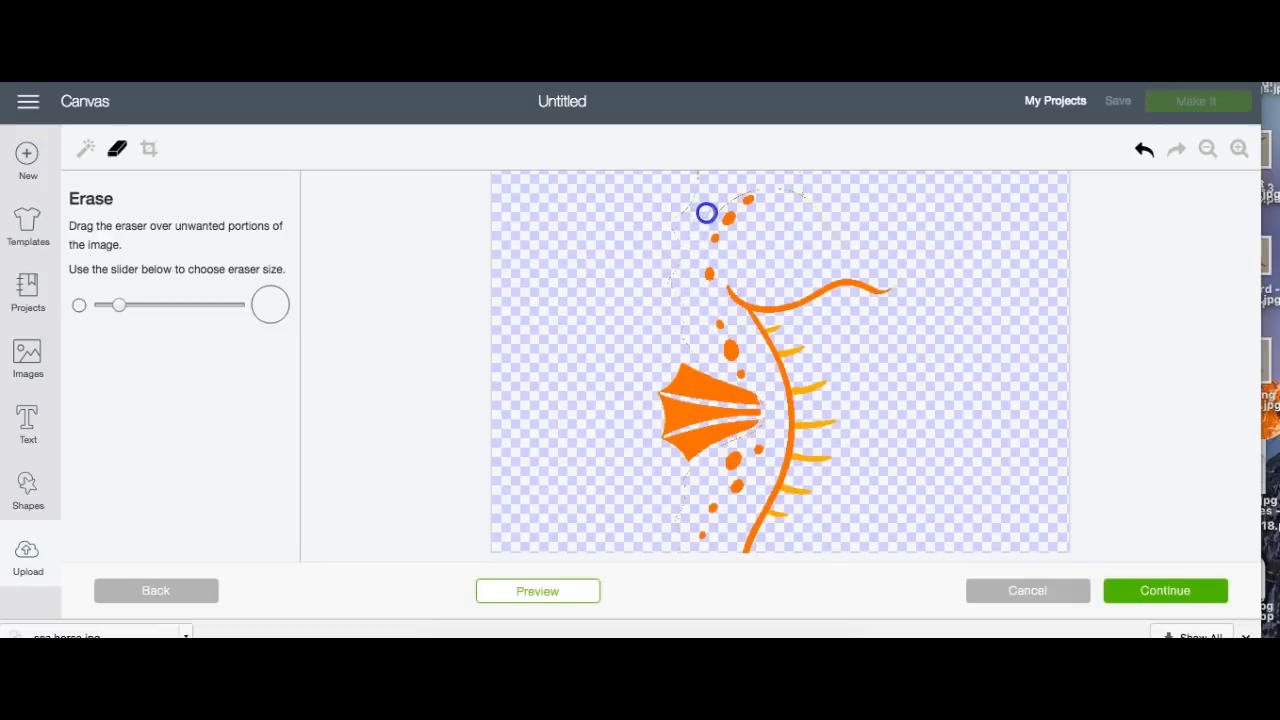
scroll(730, 190, "up", 2)
left_click_drag(727, 205, 729, 262)
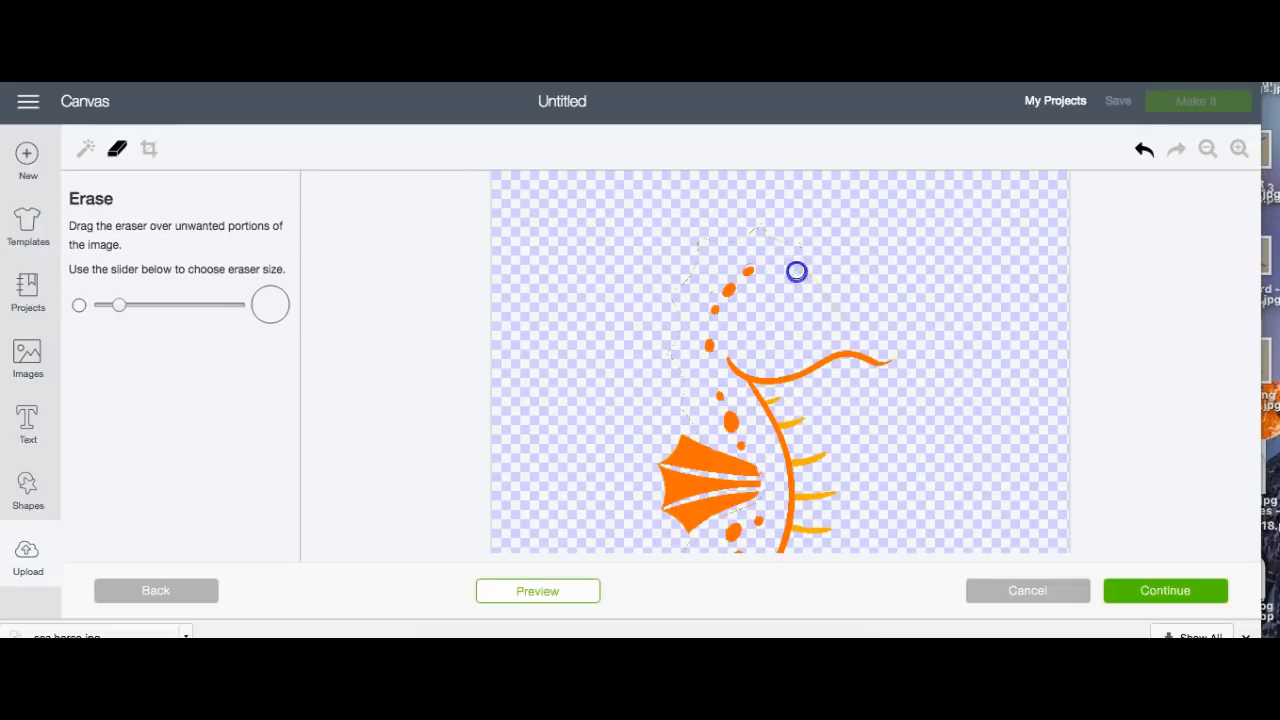
left_click_drag(808, 428, 794, 409)
scroll(800, 420, "down", 1)
scroll(794, 409, "up", 1)
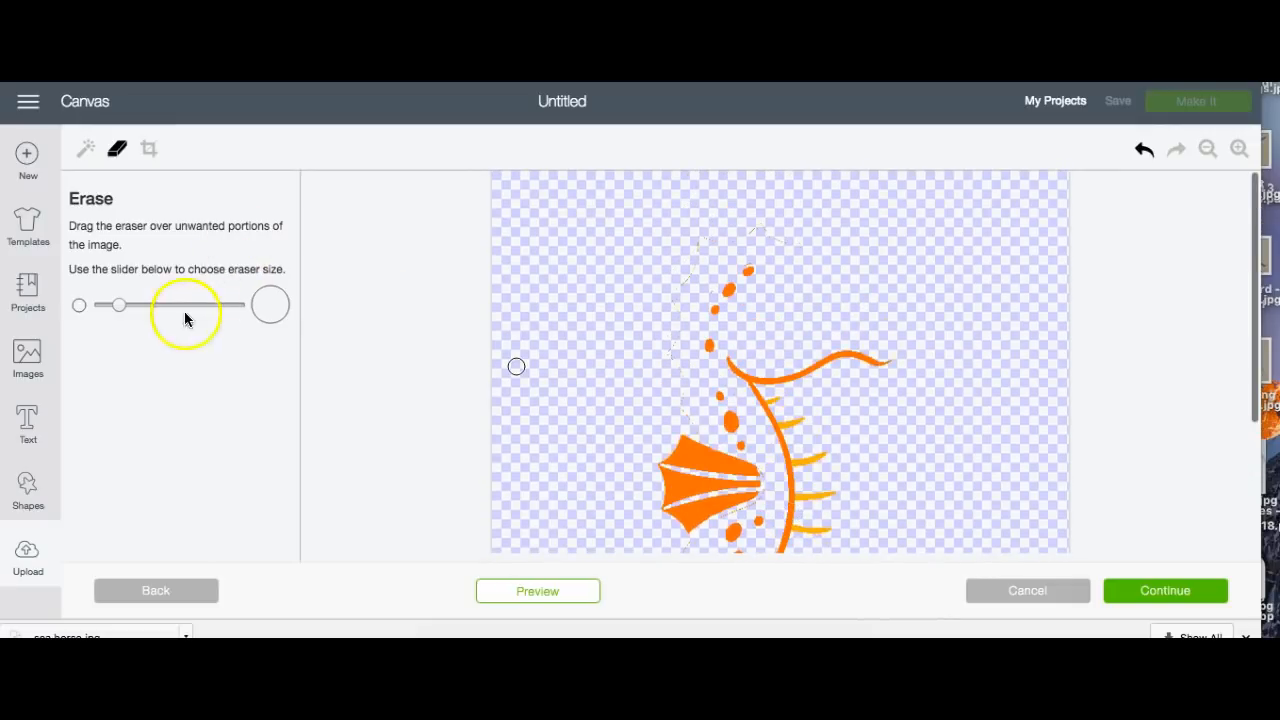
Enlarge the Eraser and clear the remaining specks above the head and along the outer side of the back and fin.
left_click_drag(122, 305, 205, 306)
left_click_drag(702, 272, 811, 237)
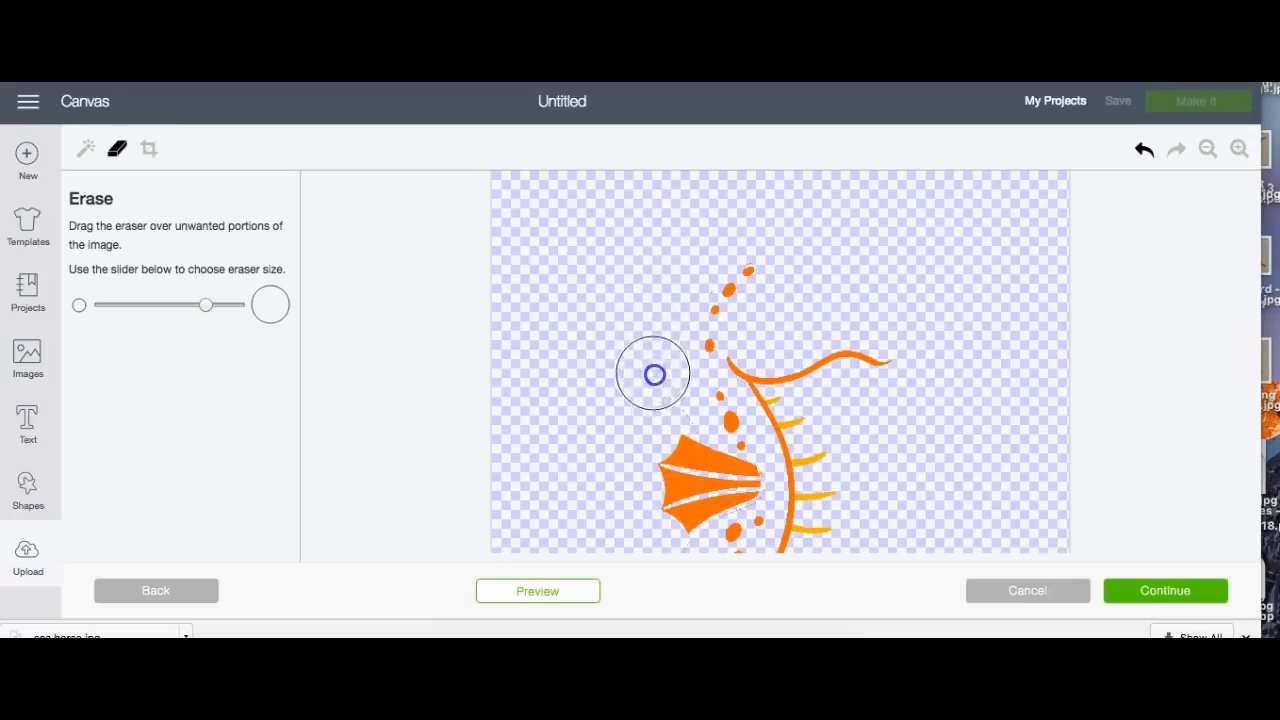
scroll(657, 382, "down", 5)
mouse_move(698, 335)
left_mouse_down()
mouse_move(688, 375)
mouse_move(661, 395)
left_mouse_up()
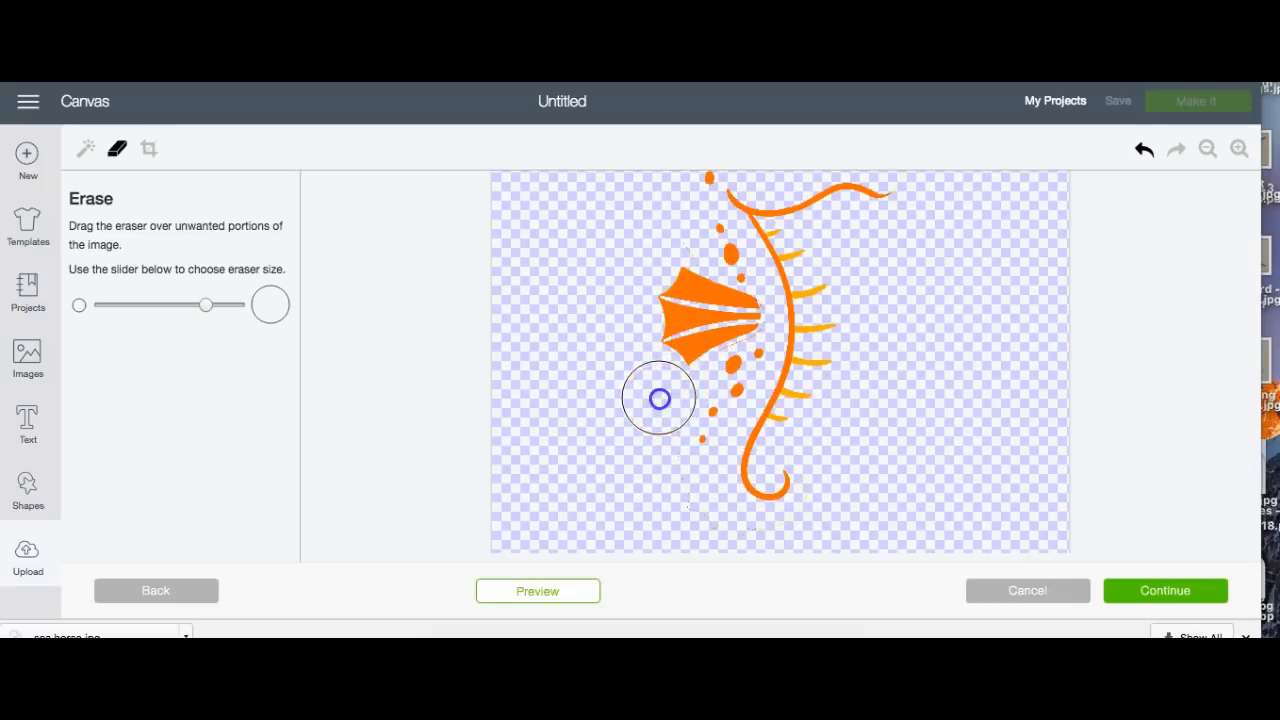
scroll(653, 452, "down", 2)
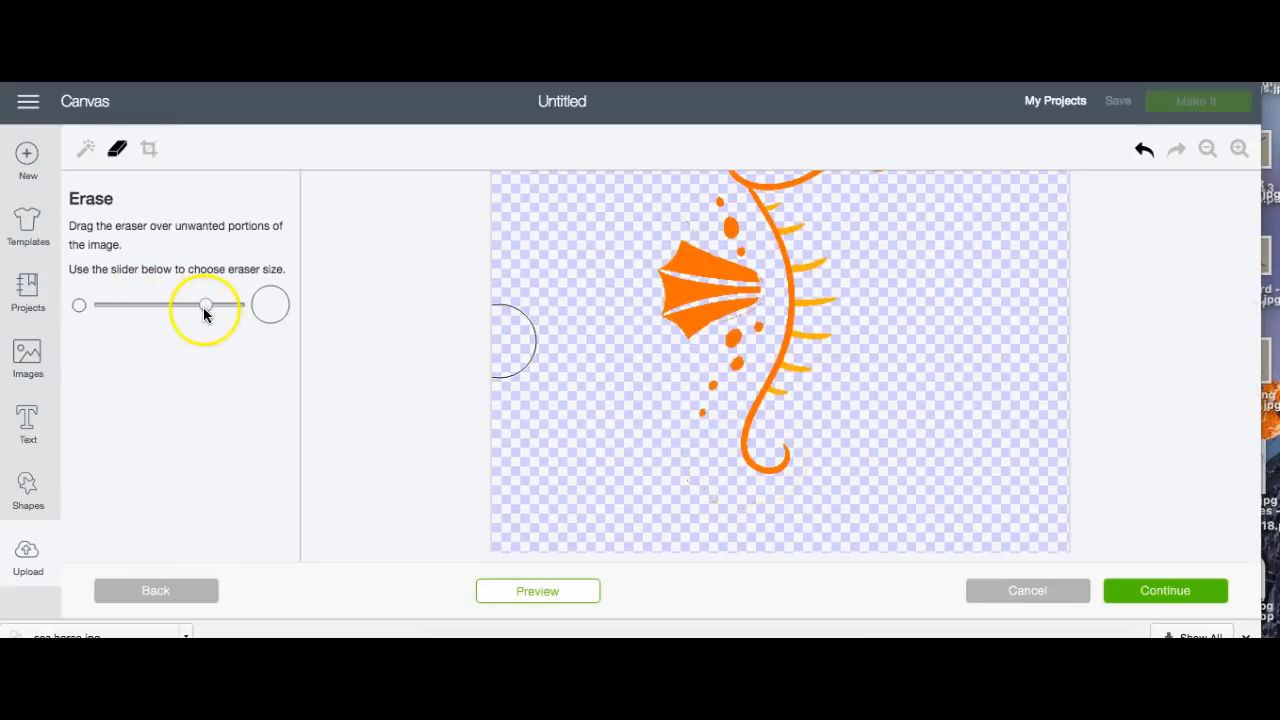
Erase the yellow-orange belly stripes beside the dark orange body line with a smaller Eraser, undoing a stroke that goes wrong.
left_click_drag(203, 307, 124, 305)
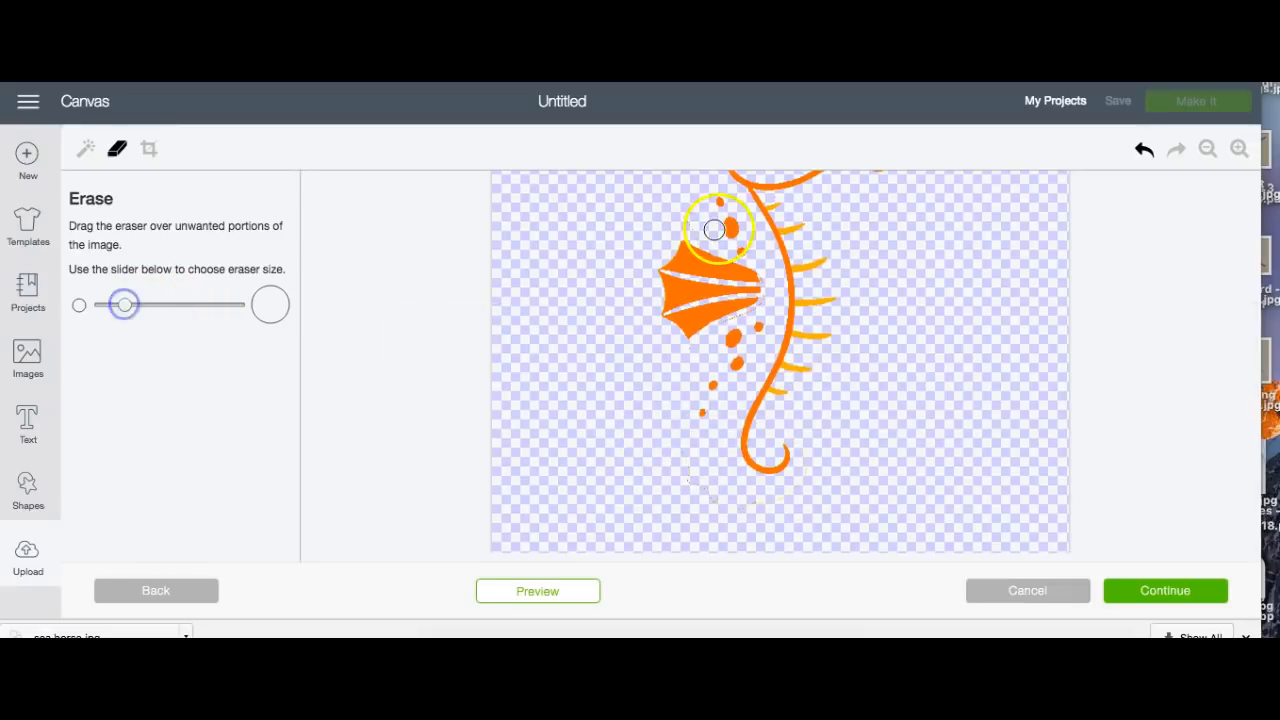
left_click(777, 202)
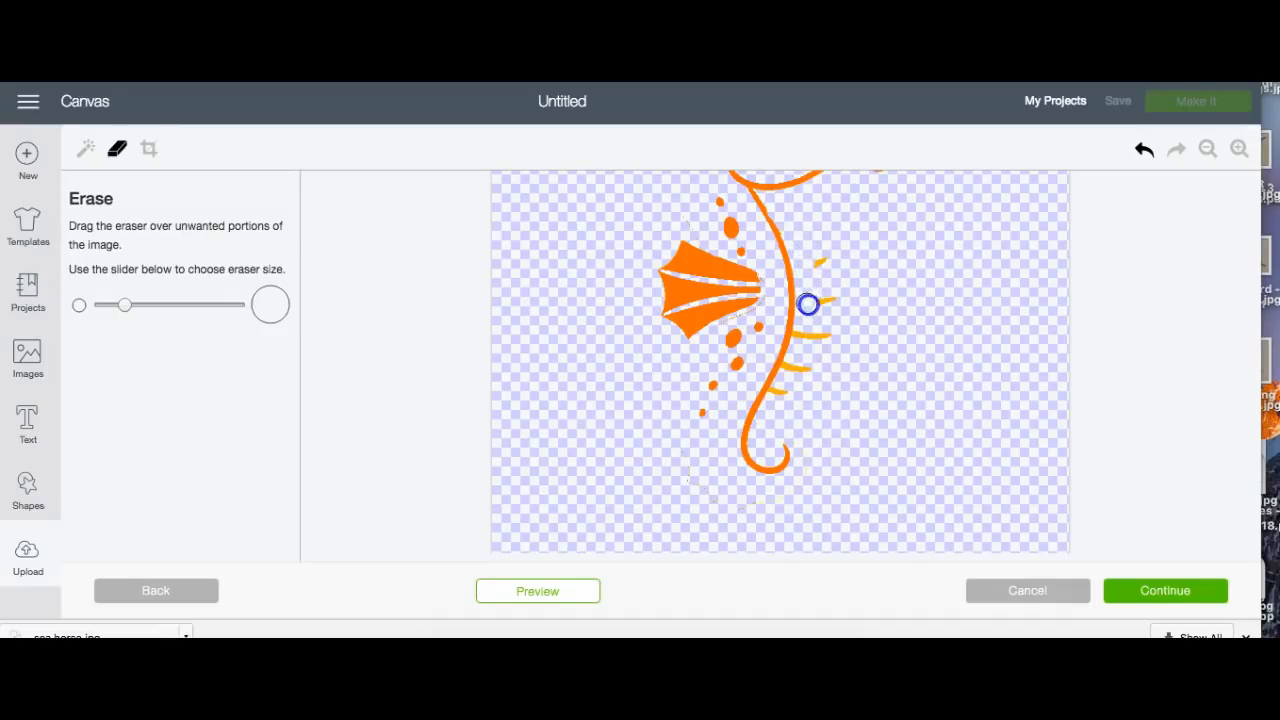
left_click(1143, 149)
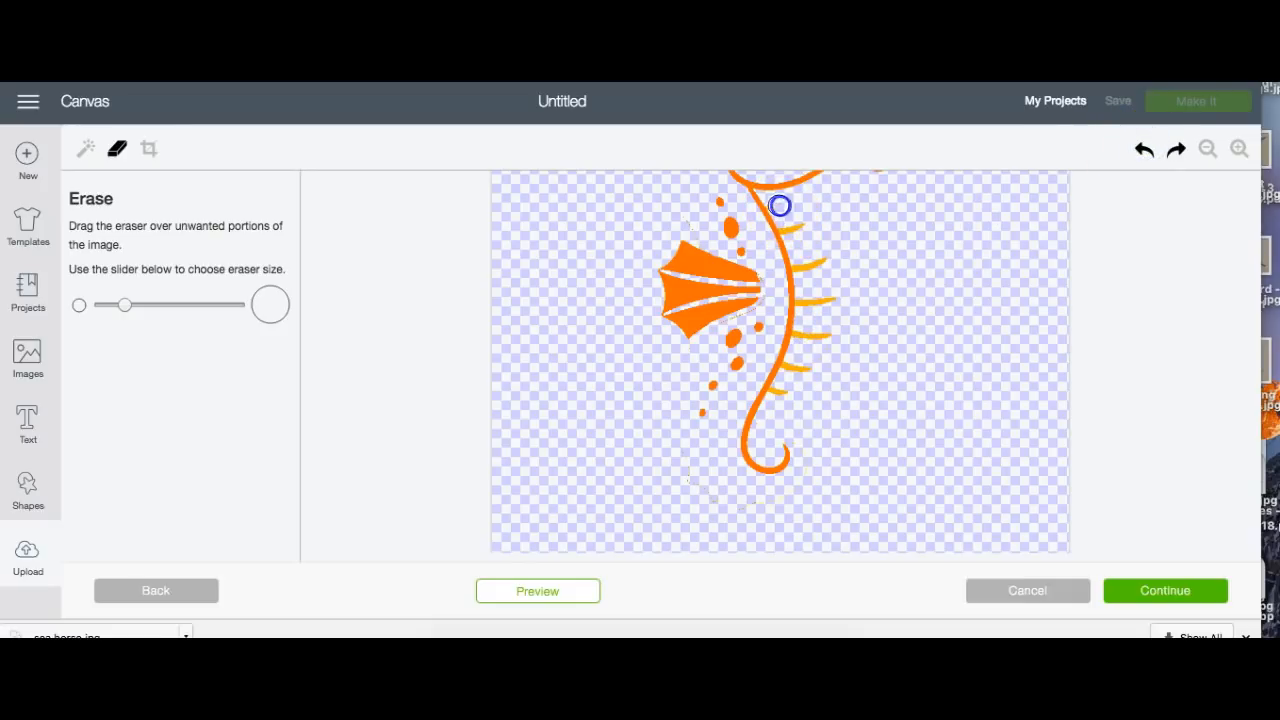
left_click_drag(809, 222, 808, 261)
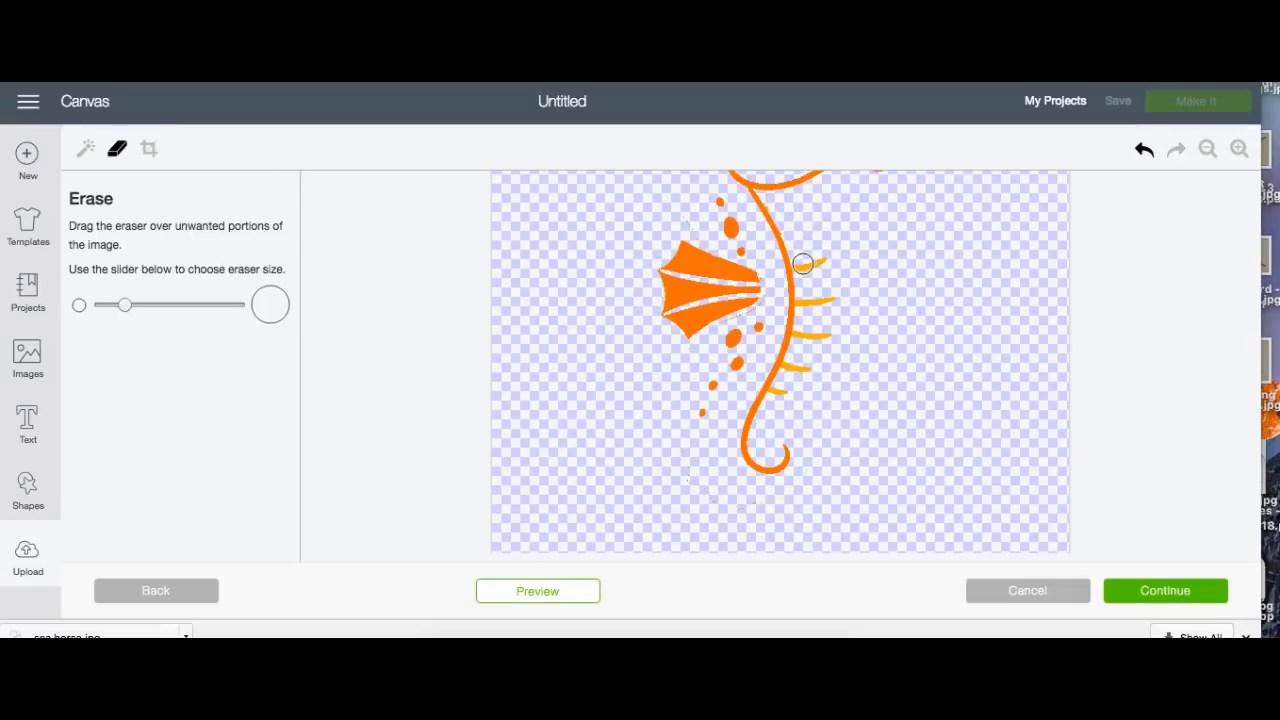
mouse_move(801, 263)
left_mouse_down()
mouse_move(806, 303)
mouse_move(826, 301)
mouse_move(822, 178)
mouse_move(836, 321)
mouse_move(823, 261)
left_mouse_up()
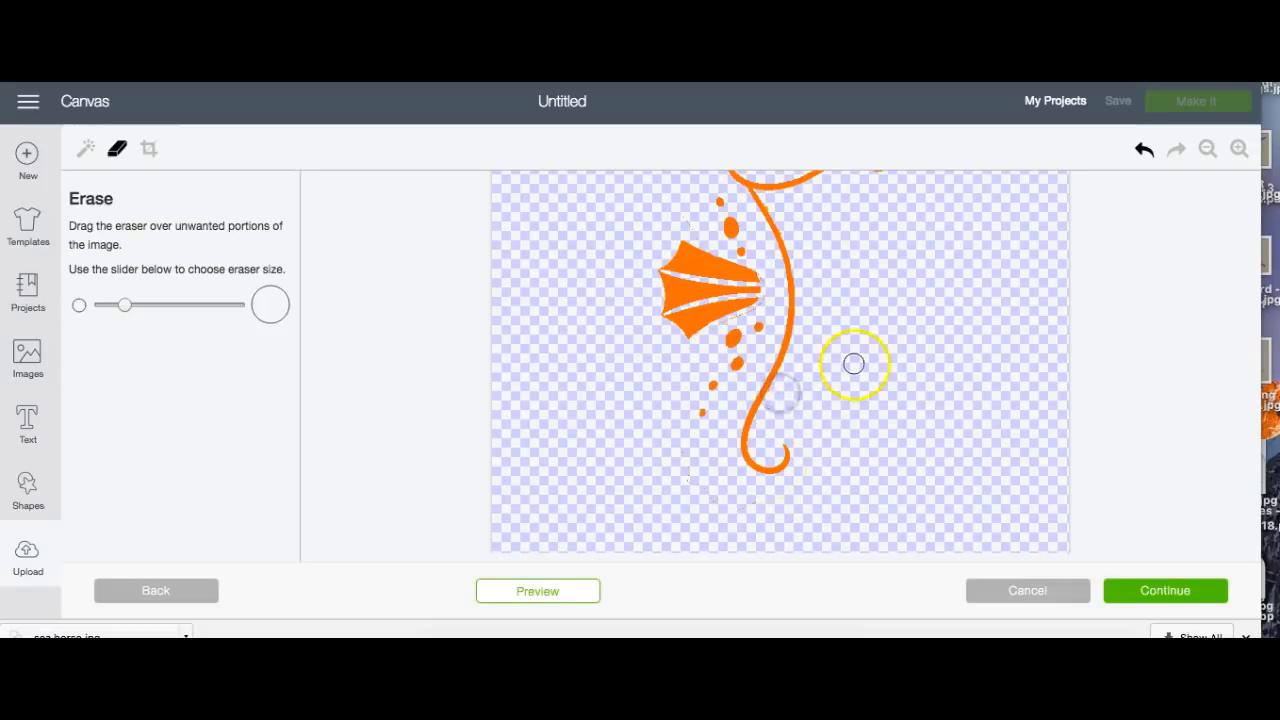
Clean the edges and gaps of the fin with the smallest Eraser and continue to the cut image preview.
scroll(851, 491, "up", 5)
scroll(851, 500, "down", 5)
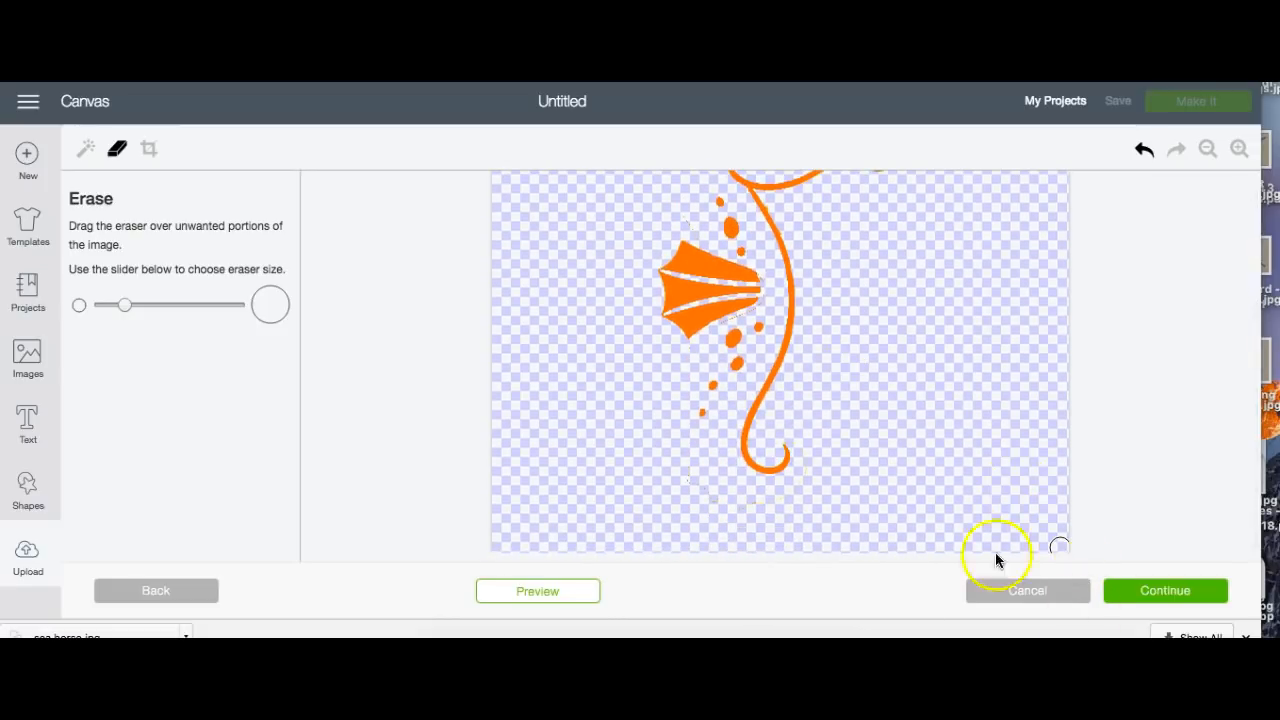
mouse_move(124, 310)
left_mouse_down()
mouse_move(91, 297)
mouse_move(101, 305)
left_mouse_up()
left_click_drag(634, 291, 722, 320)
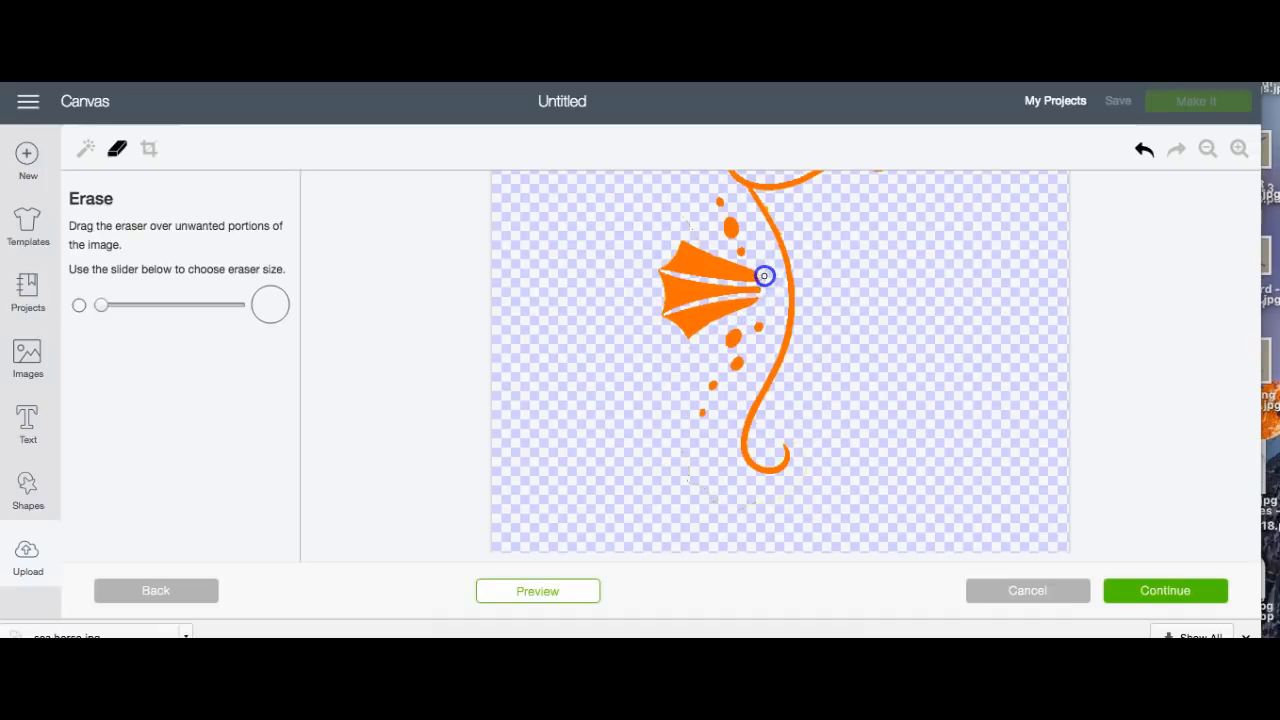
left_click(1167, 591)
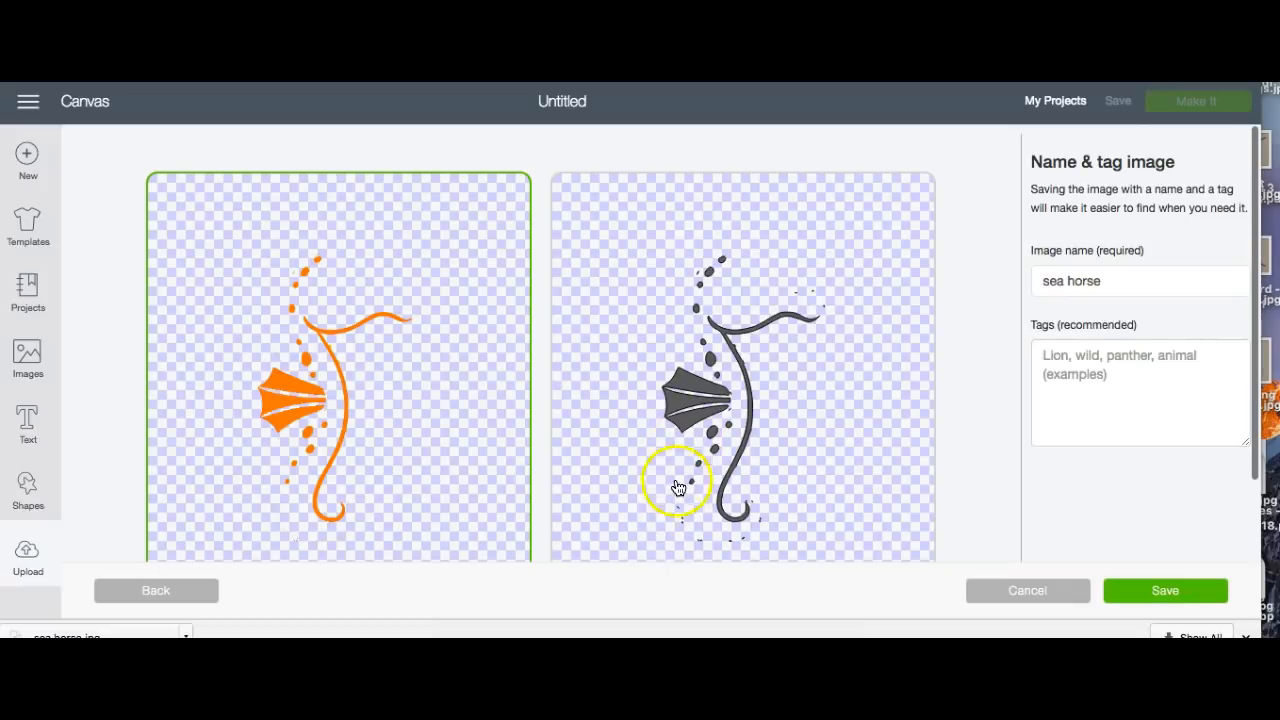
Return to editing, erase the specks around the snout and below the tail with the largest Eraser, and continue to the preview.
left_click(160, 592)
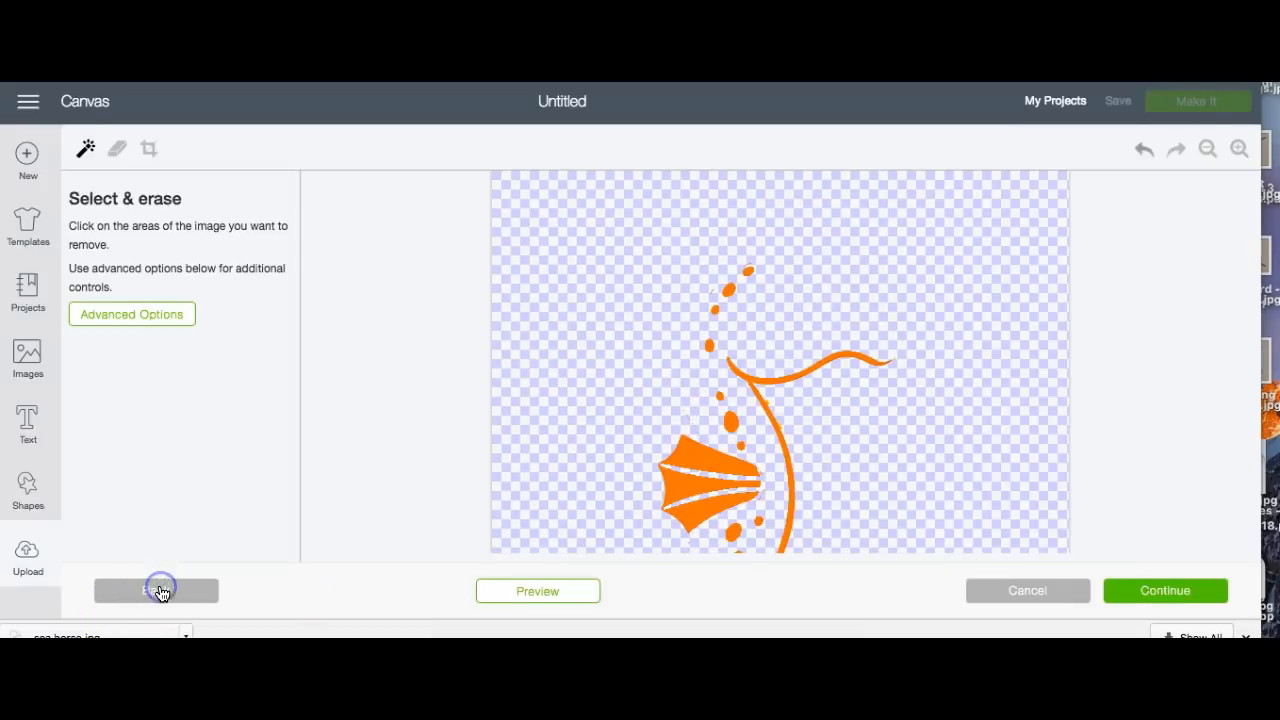
left_click(120, 151)
left_click(123, 305)
left_click_drag(123, 305, 308, 328)
left_click(828, 287)
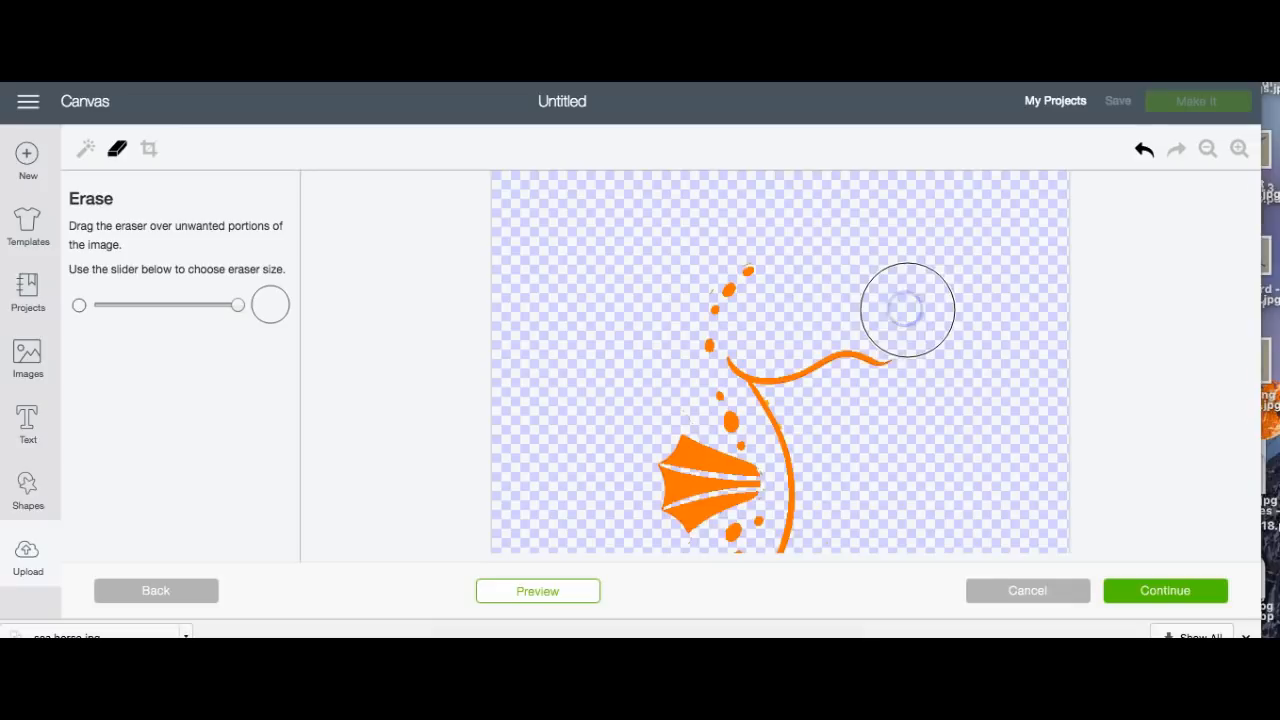
scroll(907, 310, "down", 5)
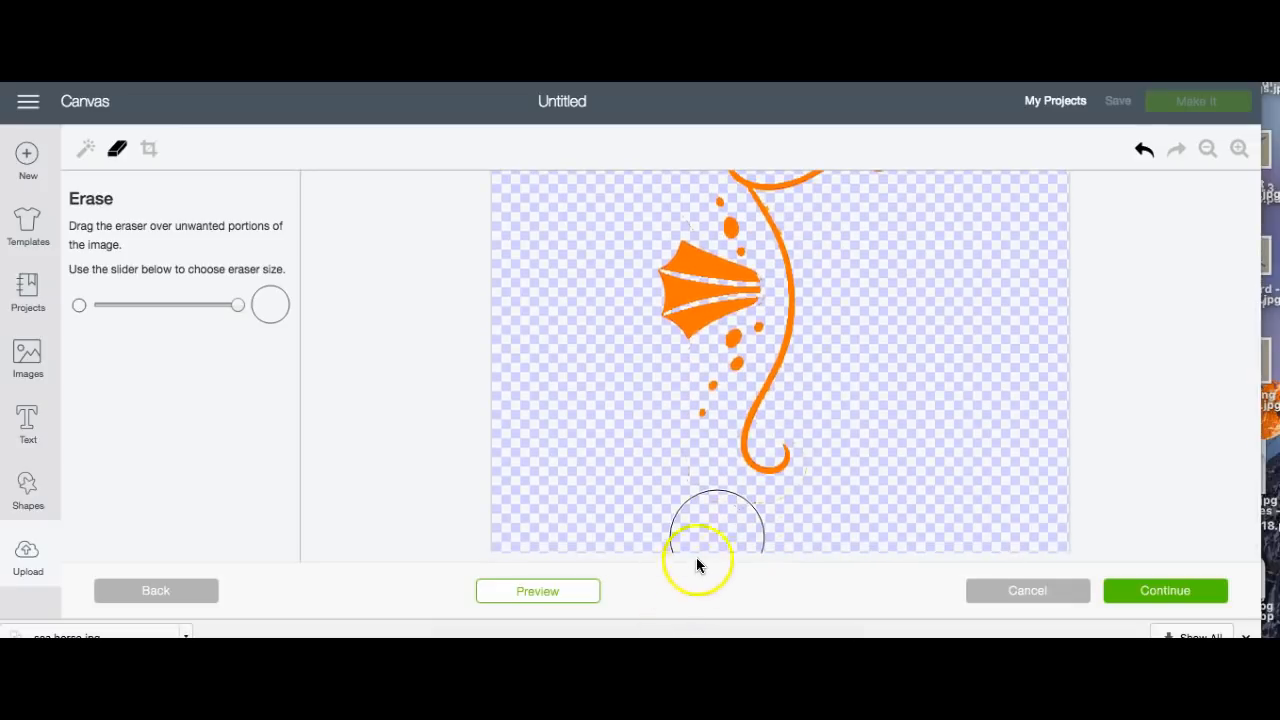
mouse_move(725, 540)
left_mouse_down()
mouse_move(789, 533)
mouse_move(860, 495)
left_mouse_up()
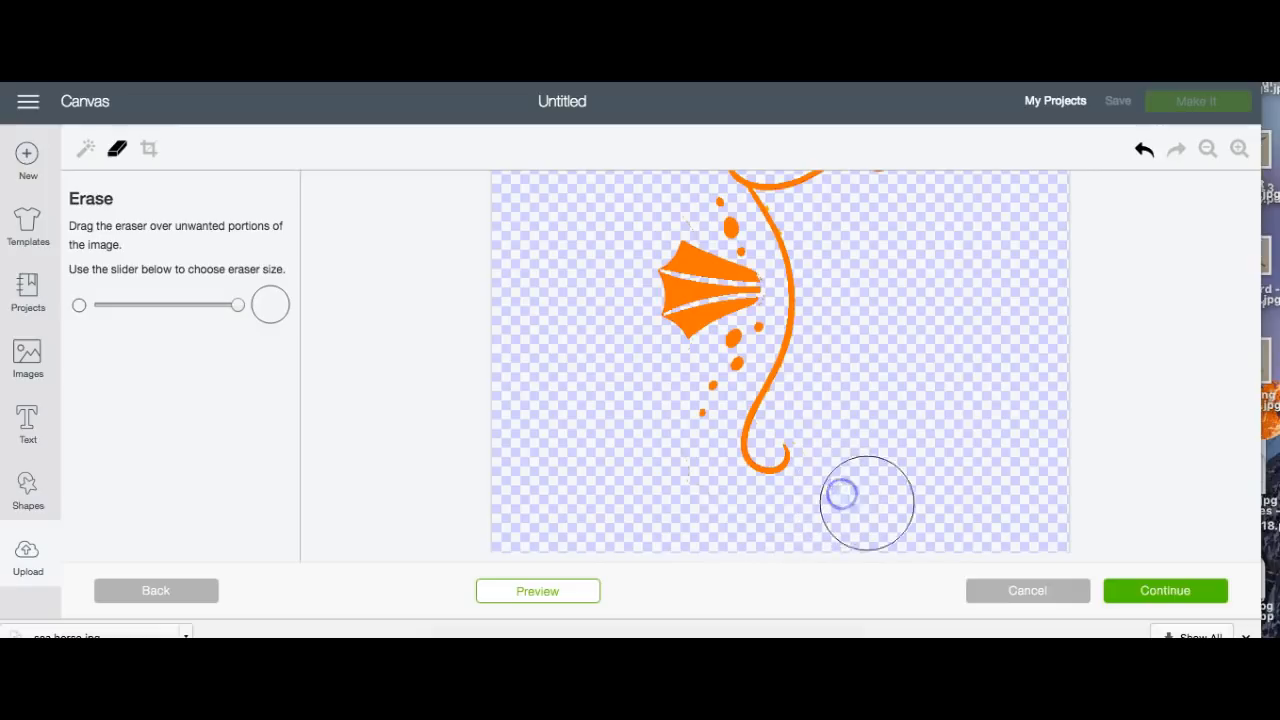
left_click(1156, 597)
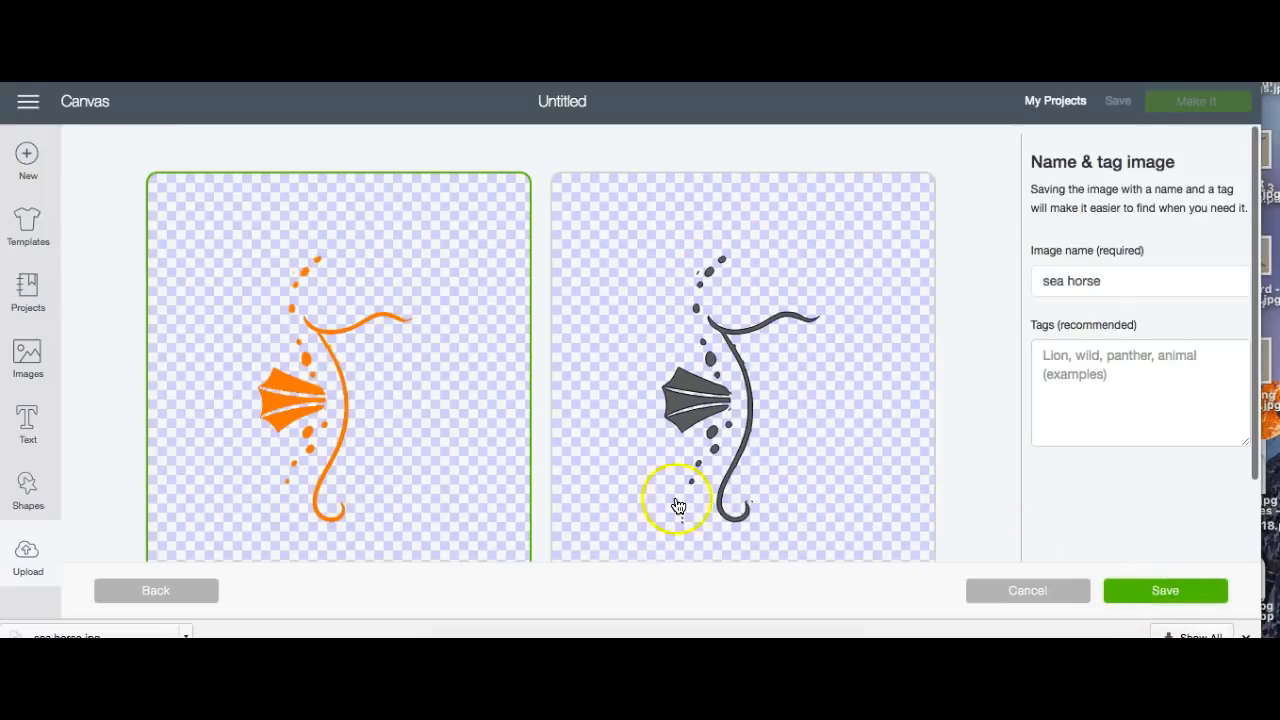
Go back to erase the leftover specks beside the head spots and the lower body, and continue to the preview.
left_click(155, 591)
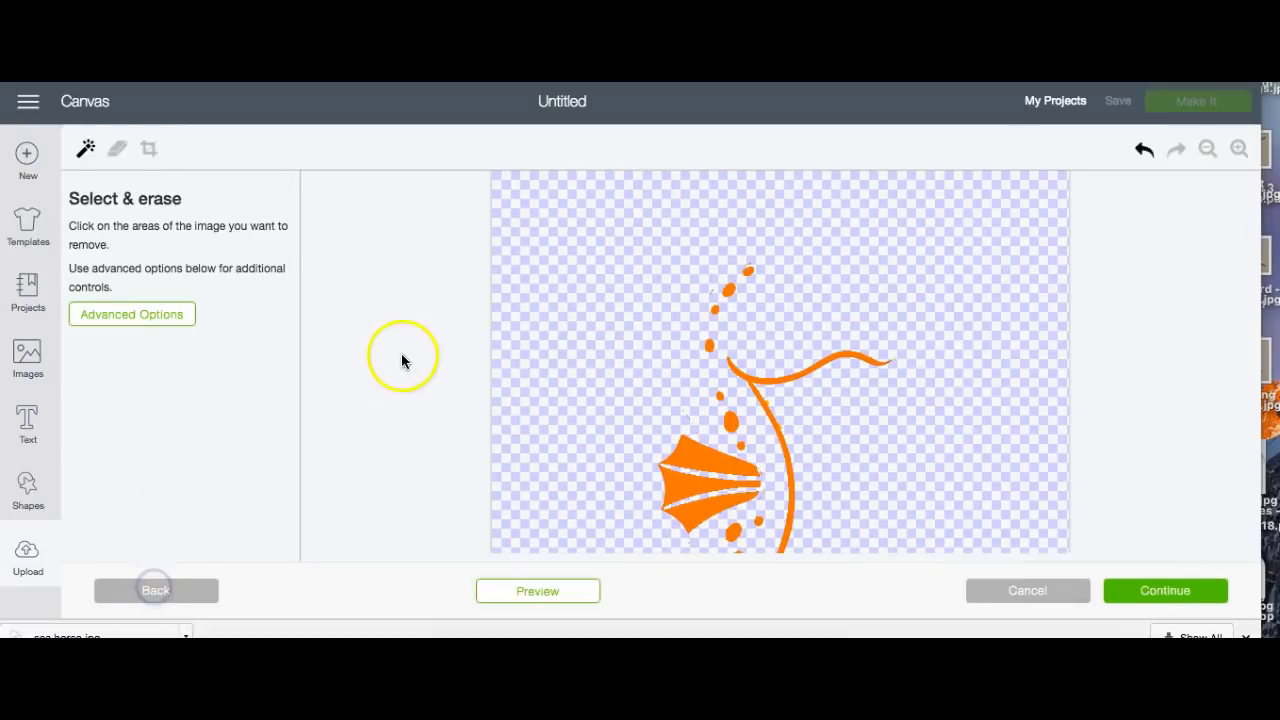
left_click(117, 148)
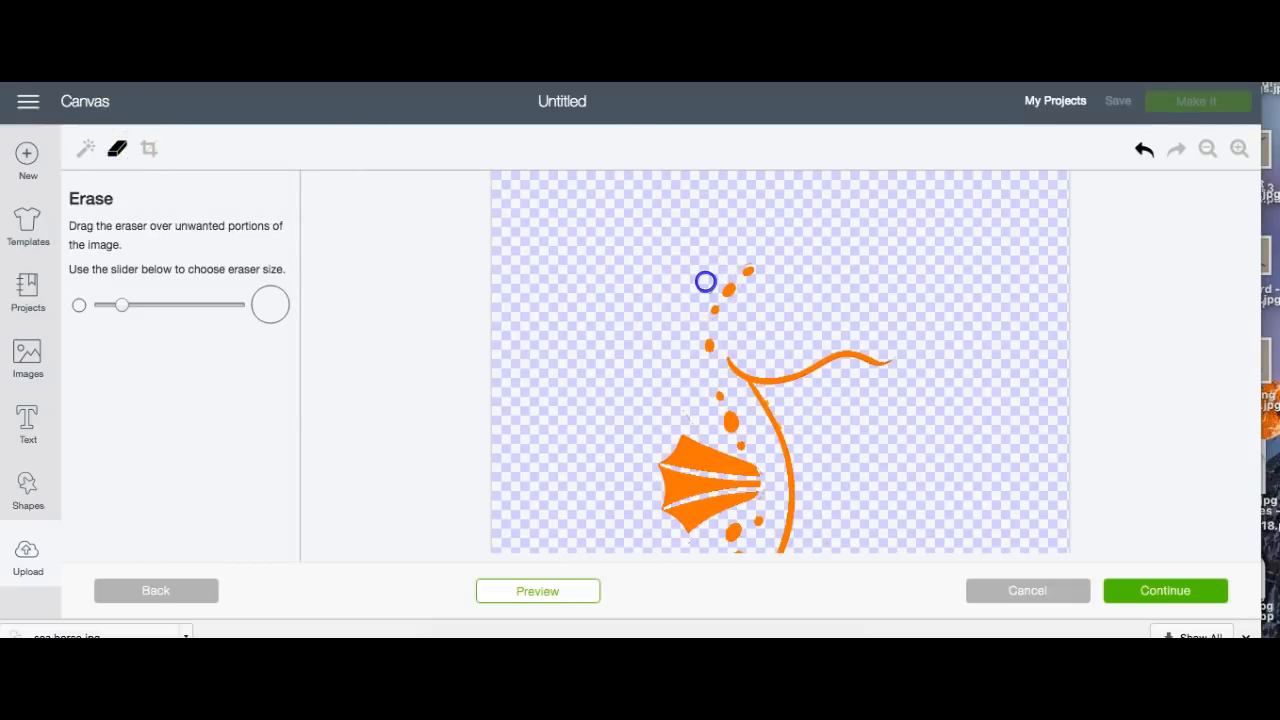
scroll(708, 300, "down", 4)
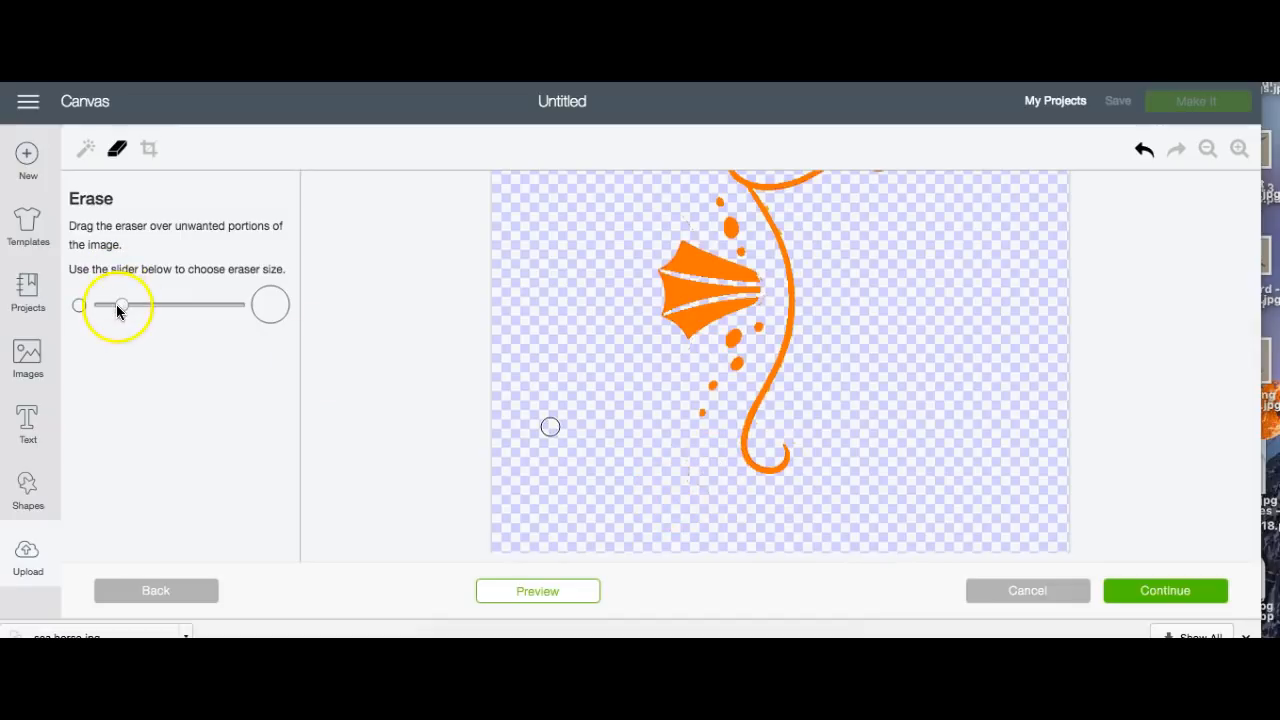
left_click_drag(660, 420, 689, 491)
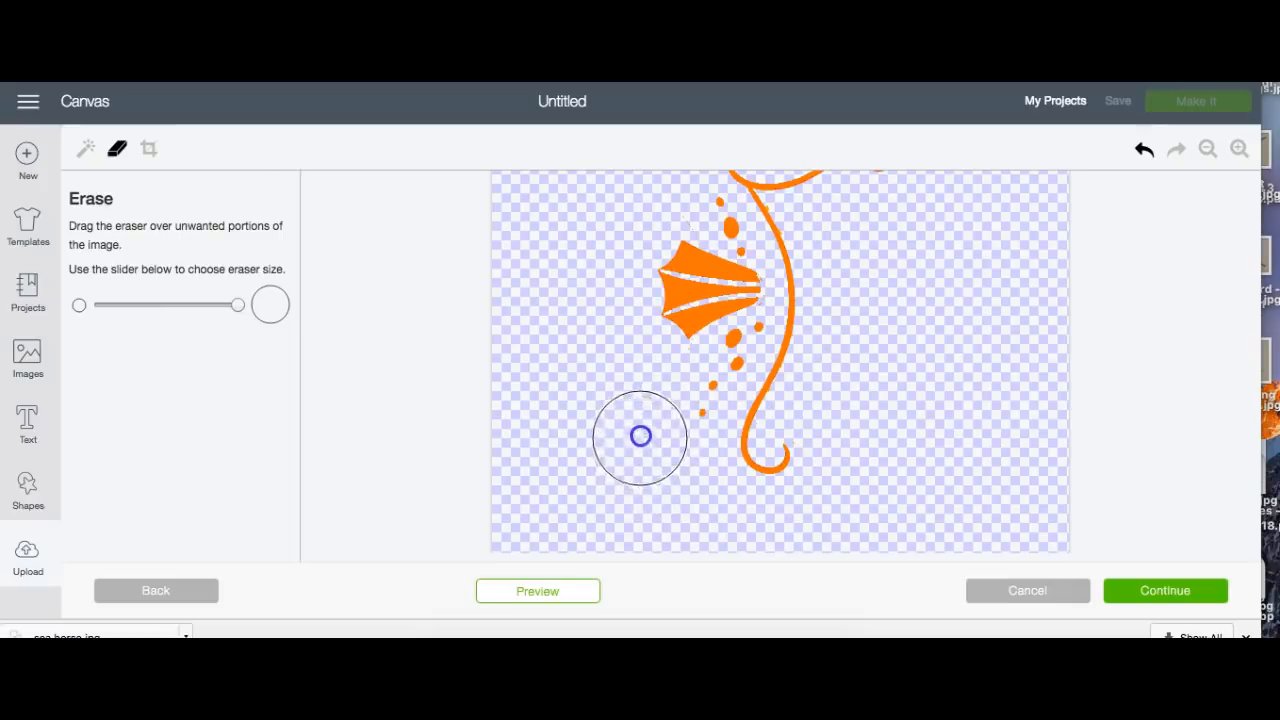
left_click(1182, 614)
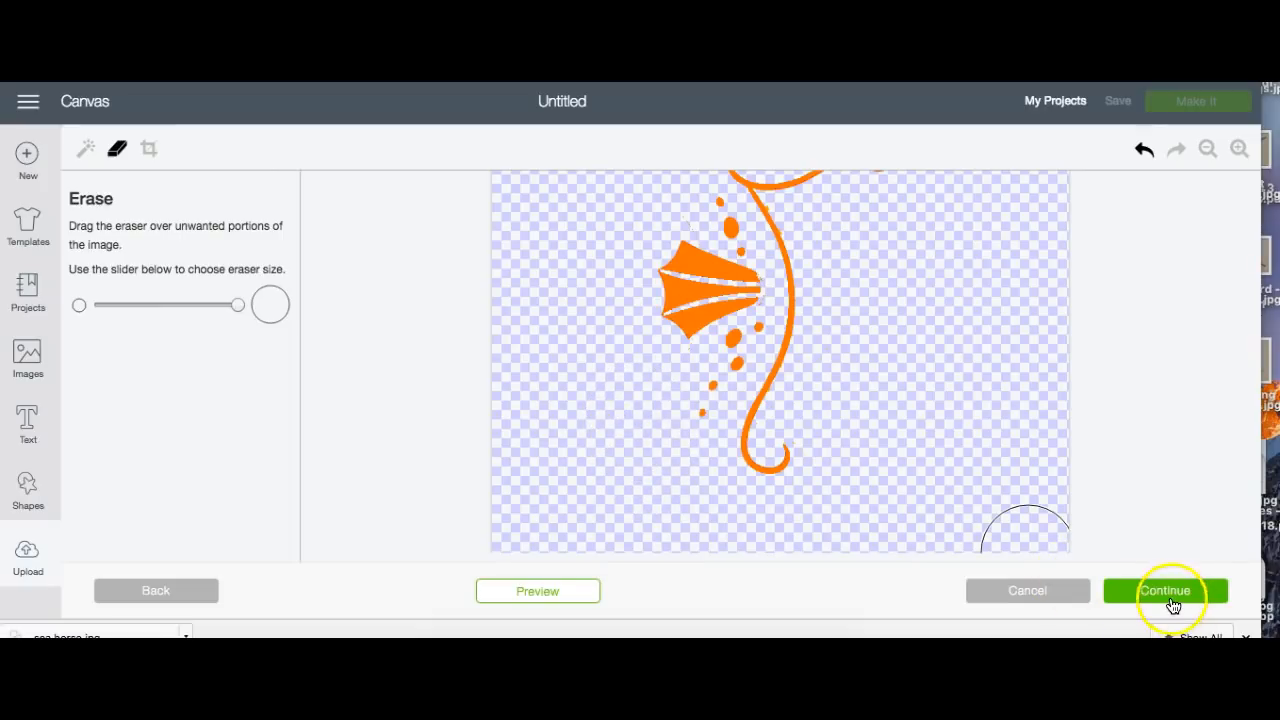
Save the layer as a cut image named "sea horse dark orange".
left_click(895, 453)
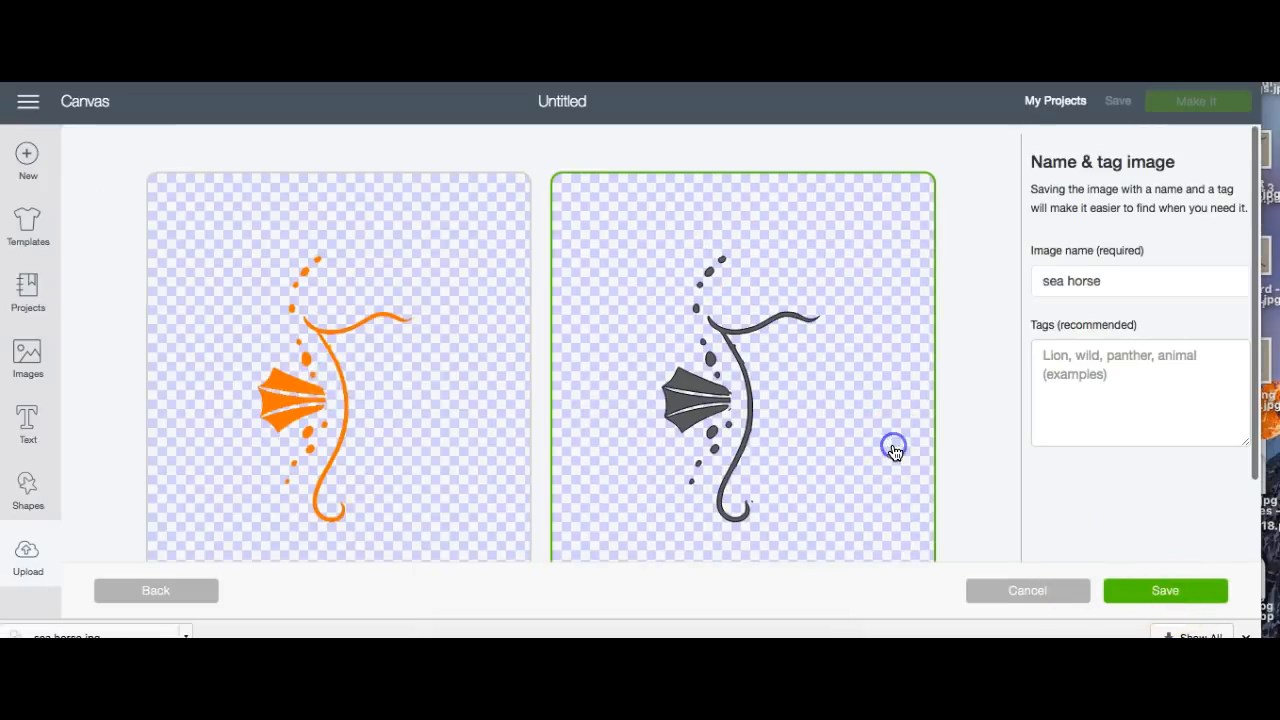
left_click(1167, 280)
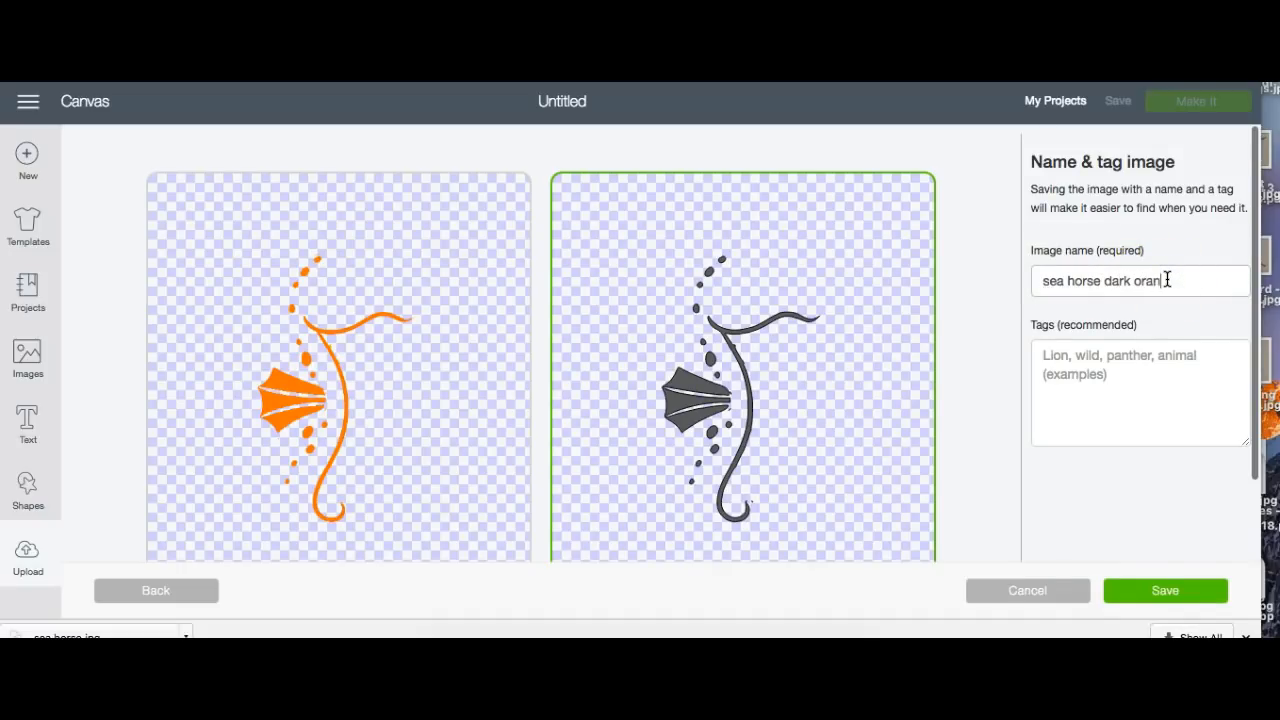
type("dark orange")
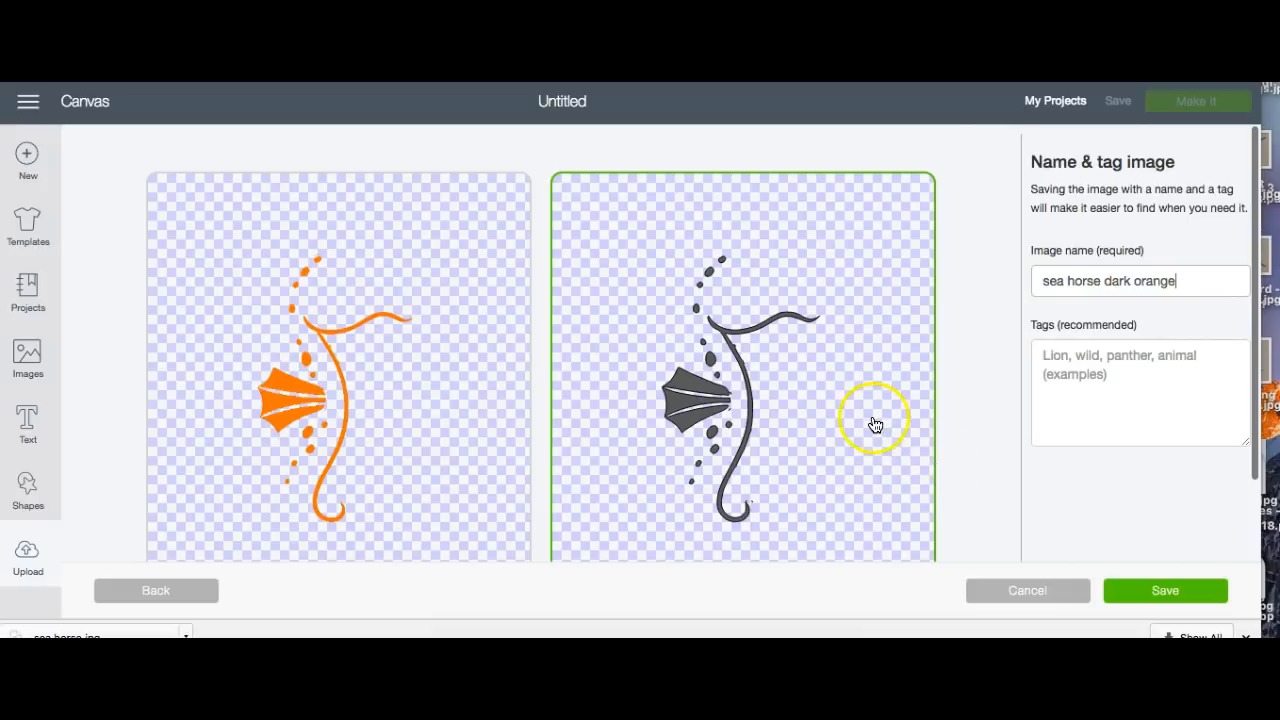
scroll(874, 423, "down", 2)
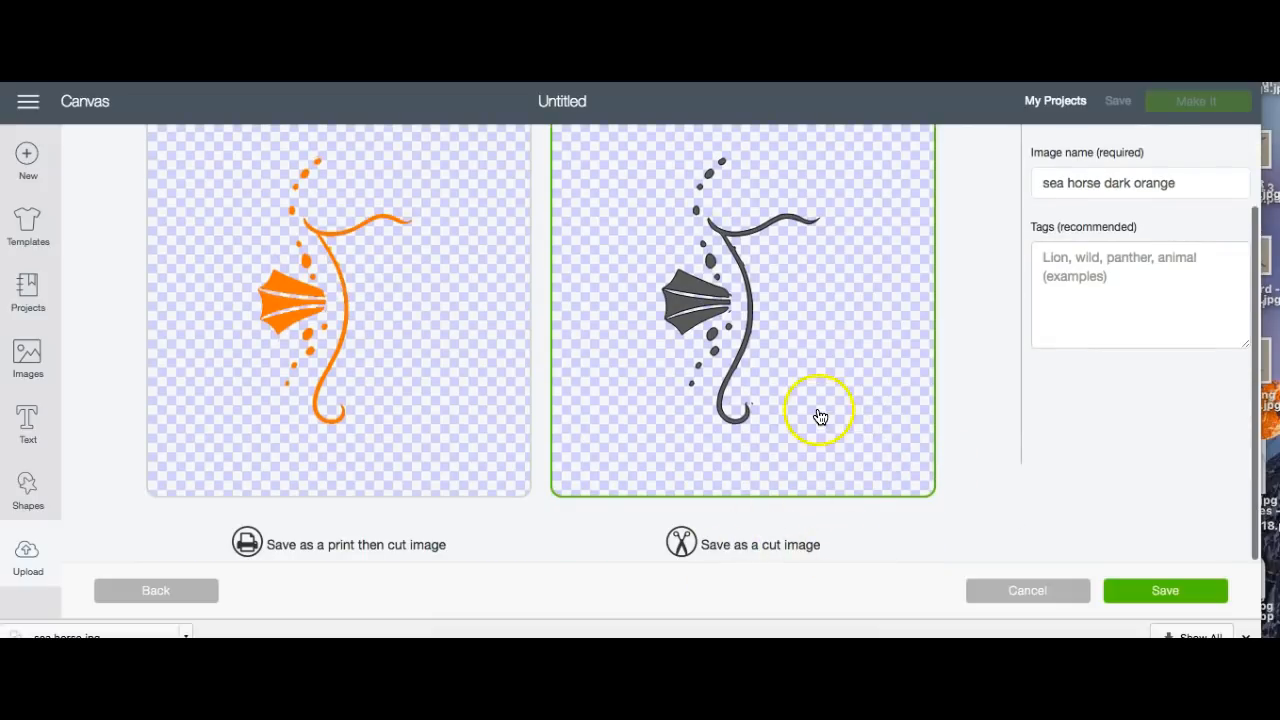
left_click(1158, 593)
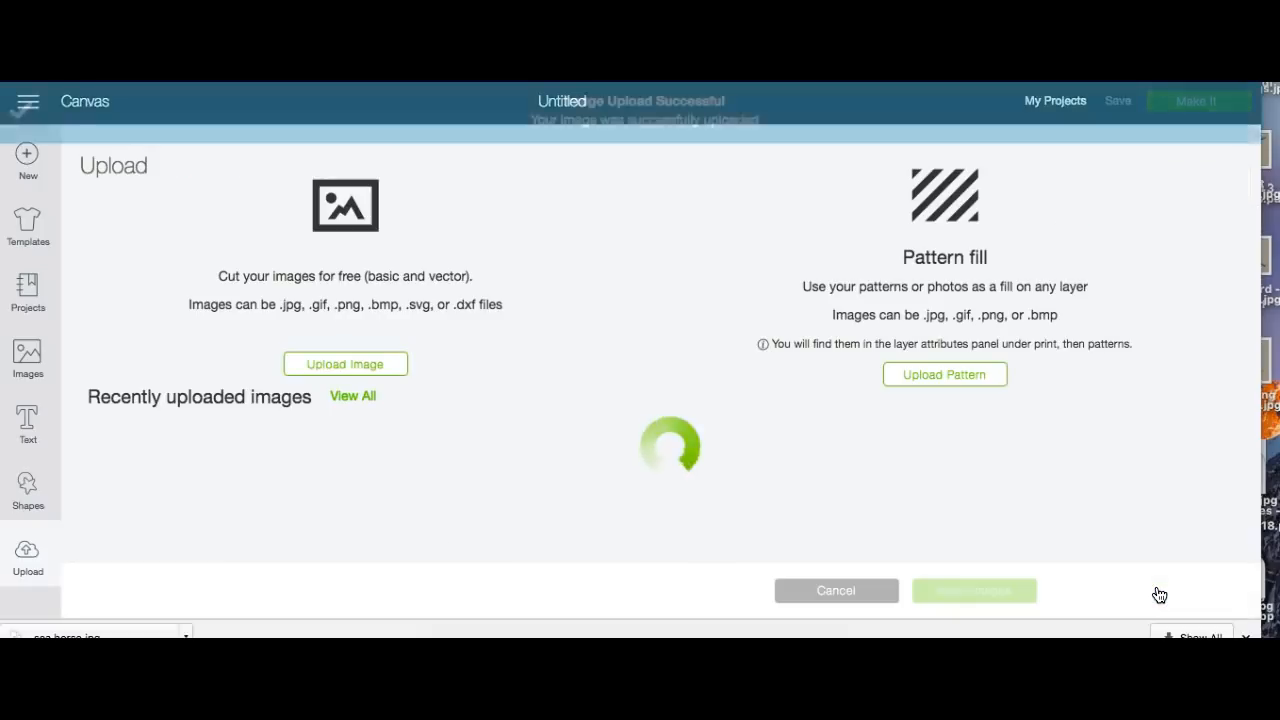
Upload sea horse.jpg again as a Simple image and open it for background removal with Select & erase.
left_click(323, 367)
left_click(695, 374)
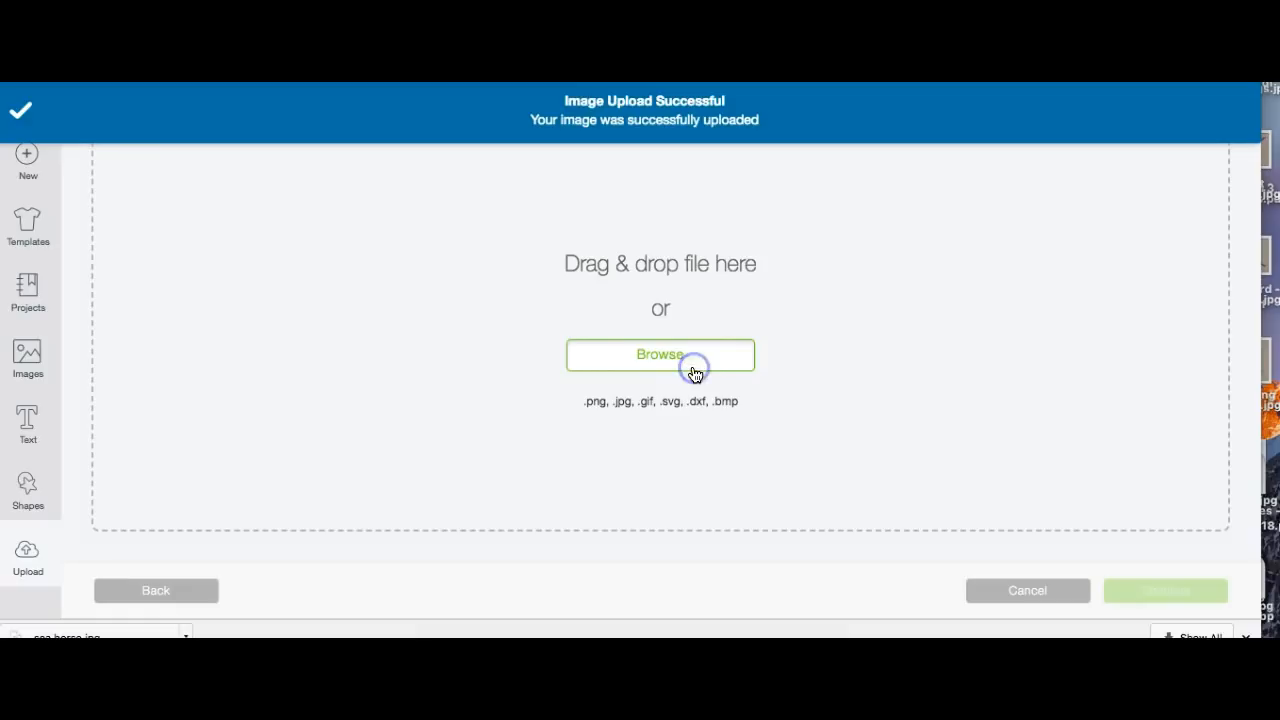
left_click(915, 95)
type("sea")
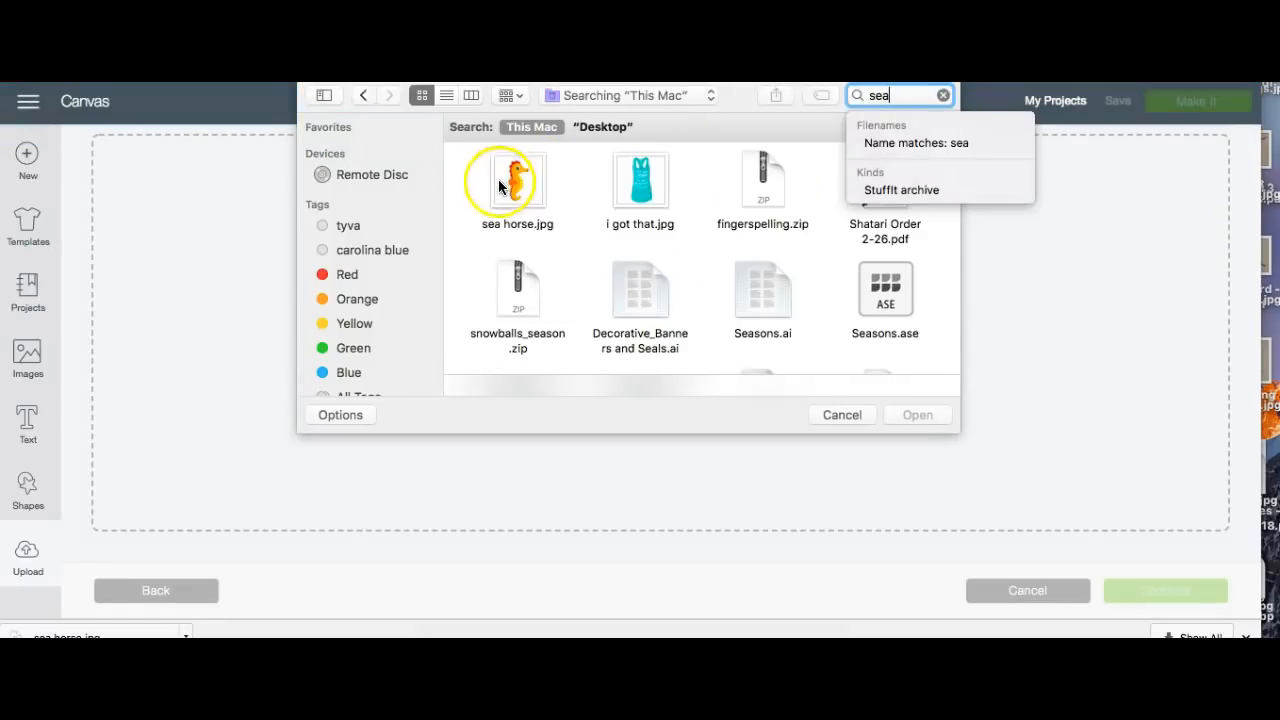
left_click(513, 192)
left_click(912, 415)
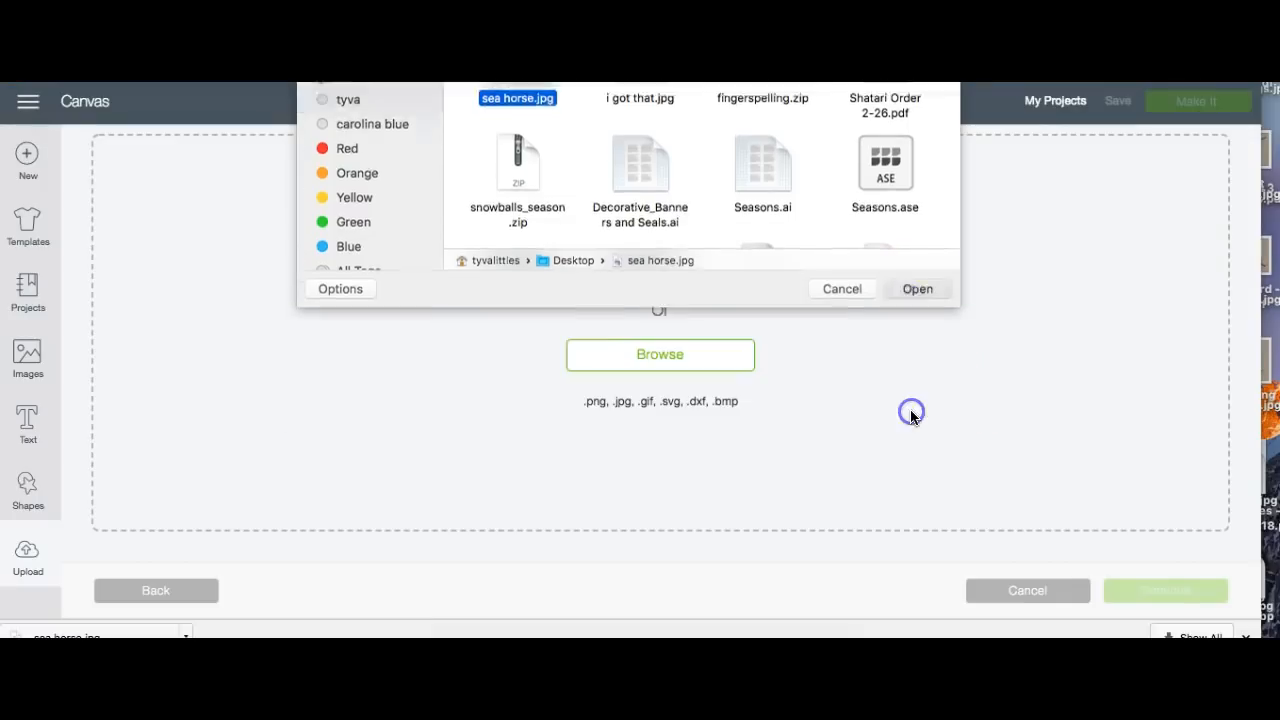
left_click(797, 322)
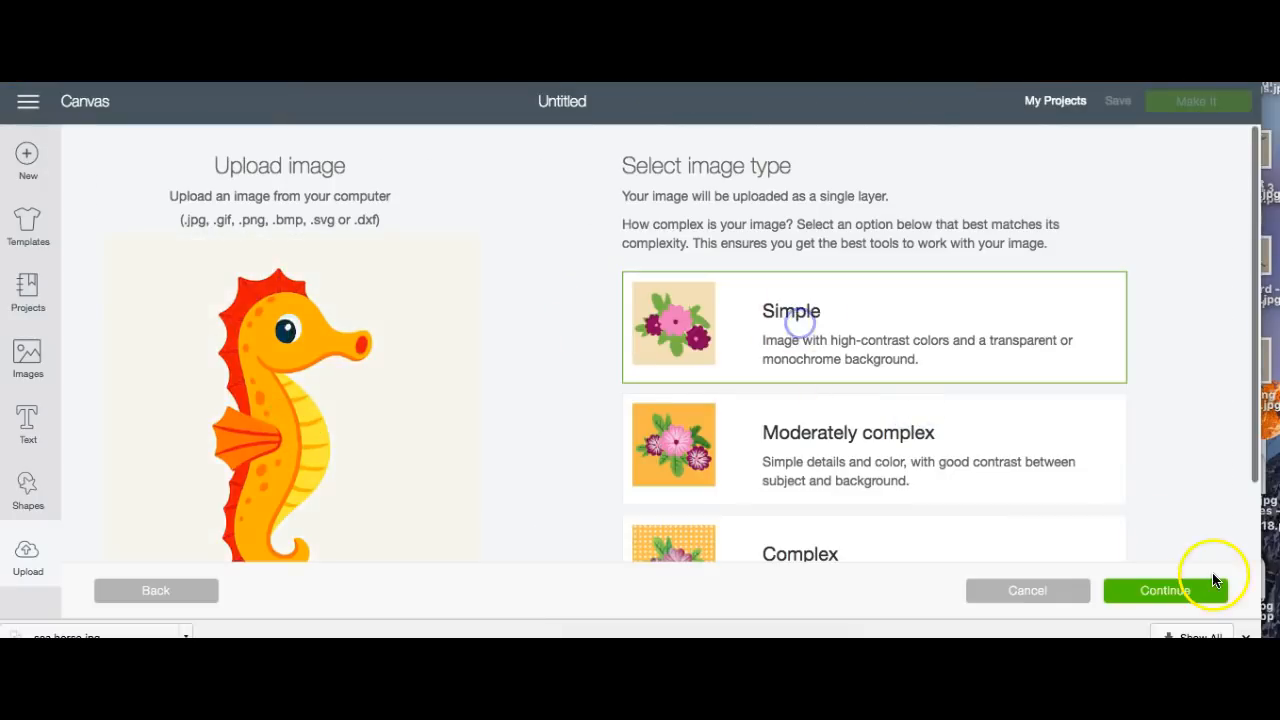
left_click(1164, 596)
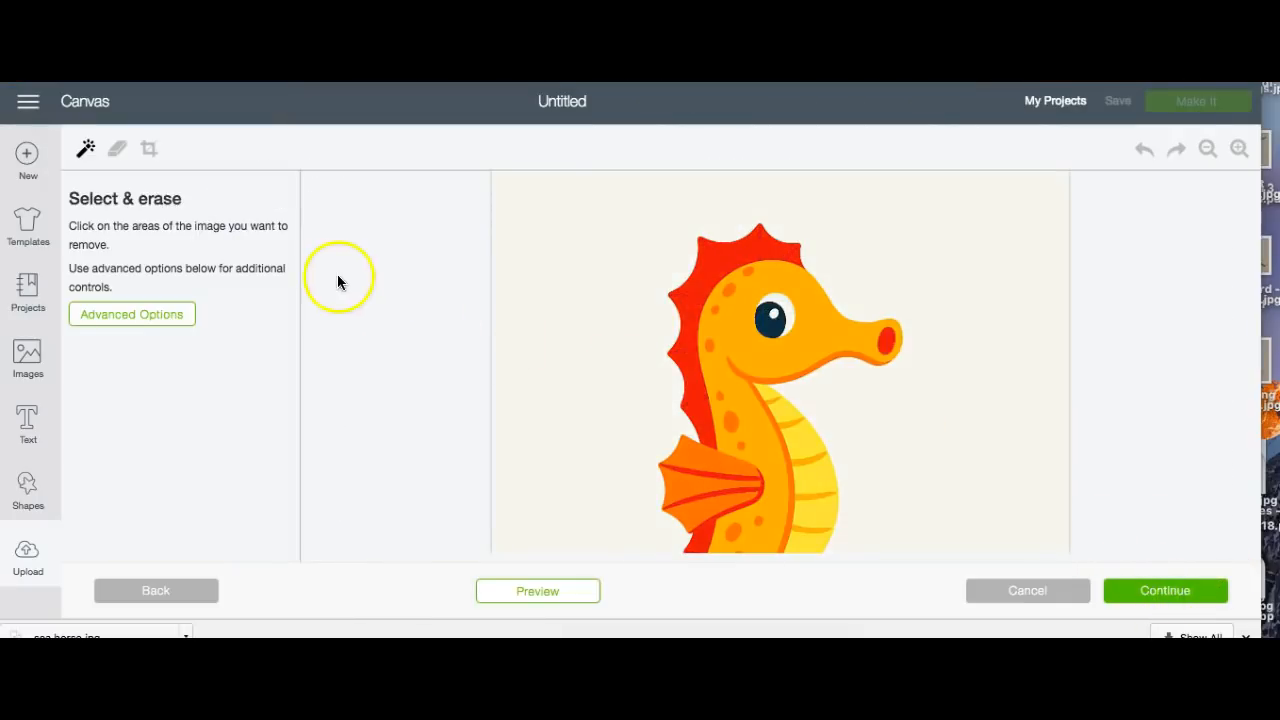
left_click(87, 150)
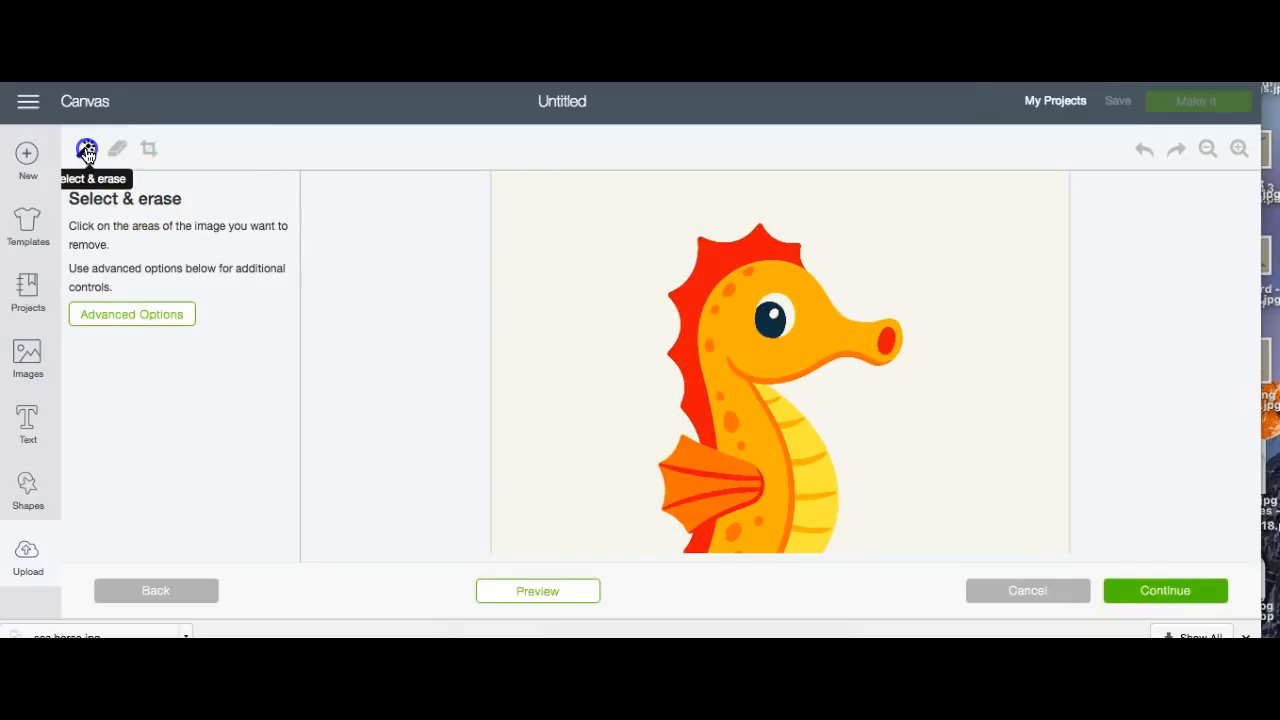
Remove the beige background and erase the seahorse's head, body and tail around the eye with the largest Eraser.
left_click(582, 215)
scroll(582, 215, "down", 2)
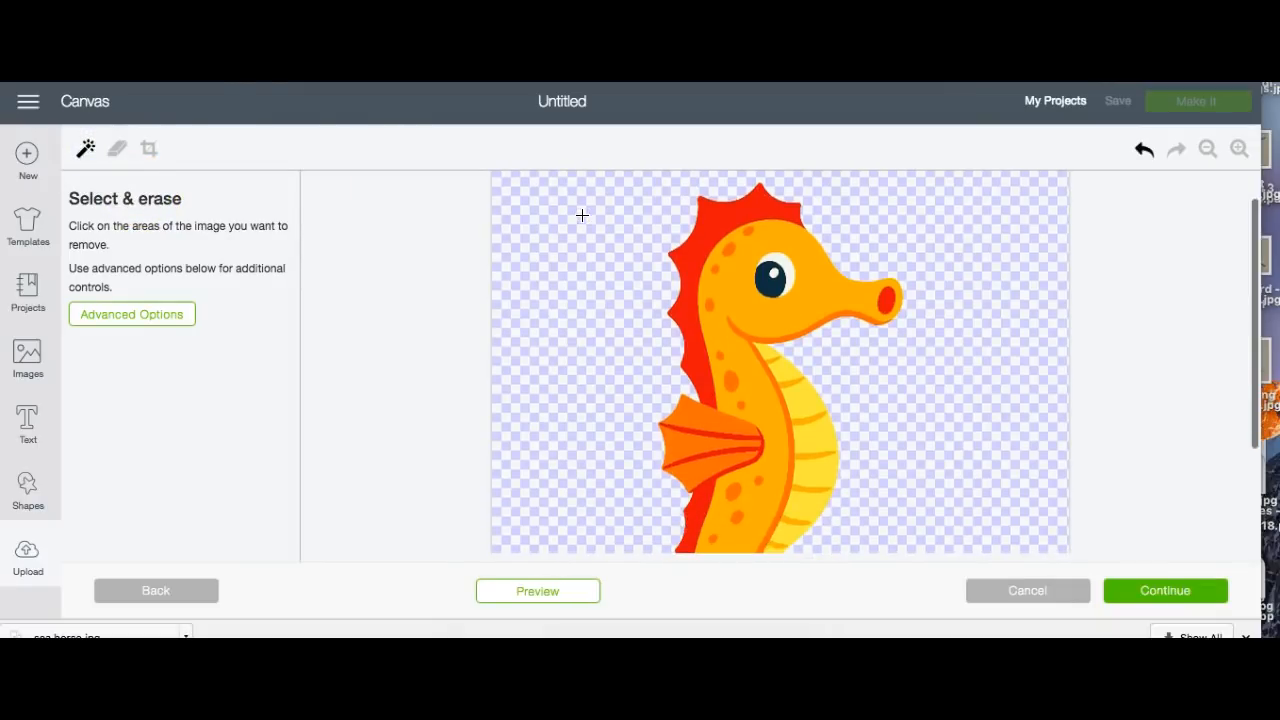
left_click(113, 155)
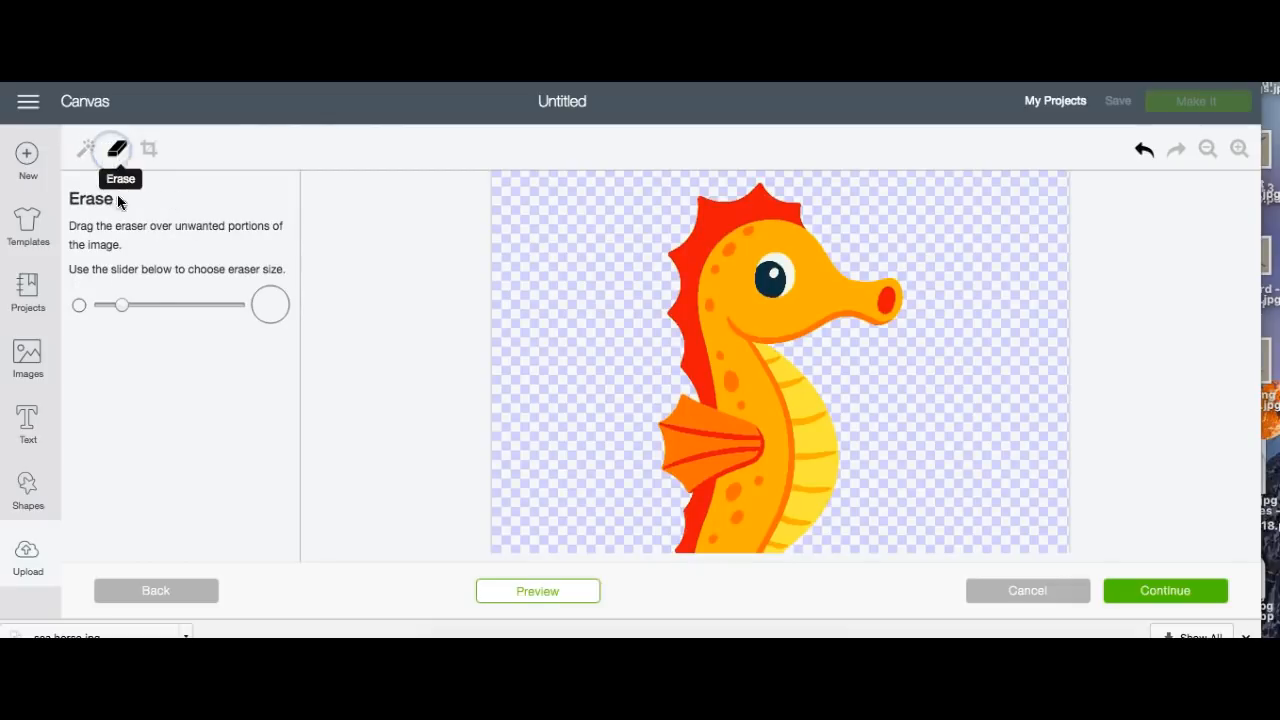
left_click(120, 306)
left_click_drag(120, 306, 257, 337)
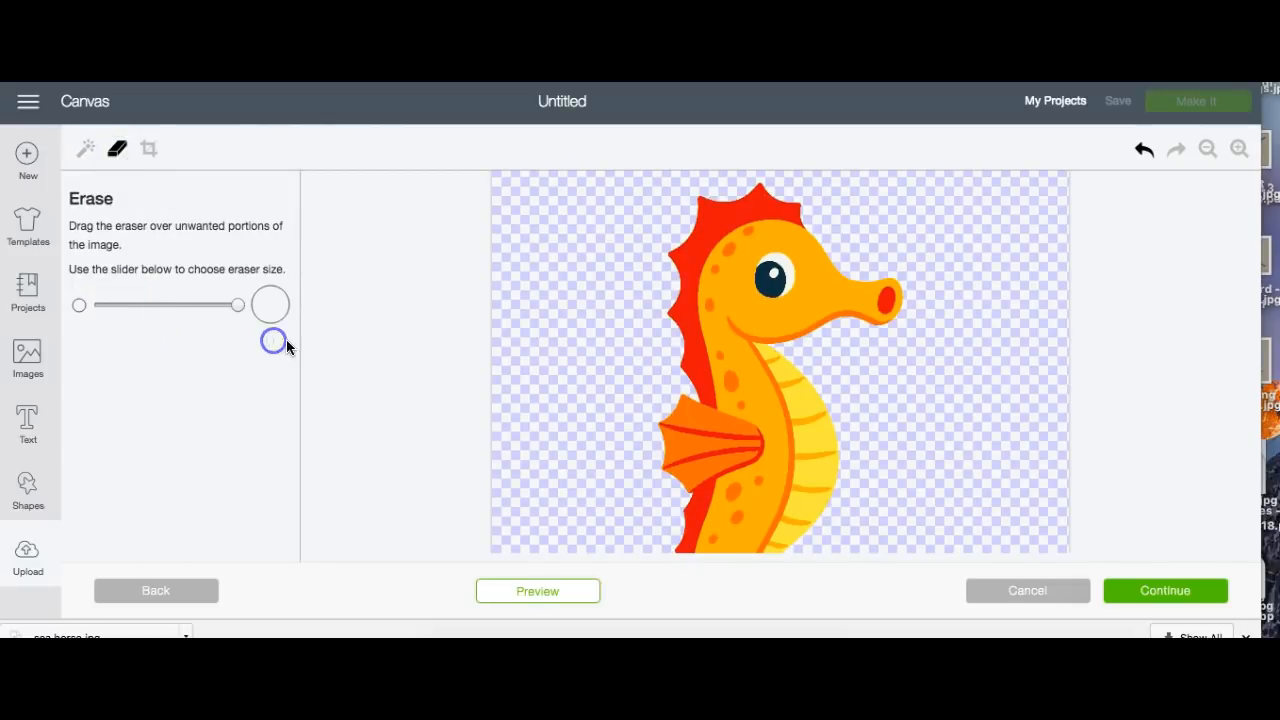
mouse_move(669, 357)
left_mouse_down()
mouse_move(670, 264)
mouse_move(723, 202)
mouse_move(800, 199)
mouse_move(866, 253)
mouse_move(872, 299)
mouse_move(845, 329)
mouse_move(753, 366)
mouse_move(688, 423)
mouse_move(714, 402)
mouse_move(720, 435)
mouse_move(724, 411)
mouse_move(809, 421)
mouse_move(776, 463)
mouse_move(779, 485)
mouse_move(780, 421)
mouse_move(806, 479)
mouse_move(810, 435)
mouse_move(676, 435)
mouse_move(692, 524)
mouse_move(738, 548)
mouse_move(790, 535)
mouse_move(744, 481)
mouse_move(728, 489)
mouse_move(723, 464)
mouse_move(802, 557)
left_mouse_up()
left_click(717, 451)
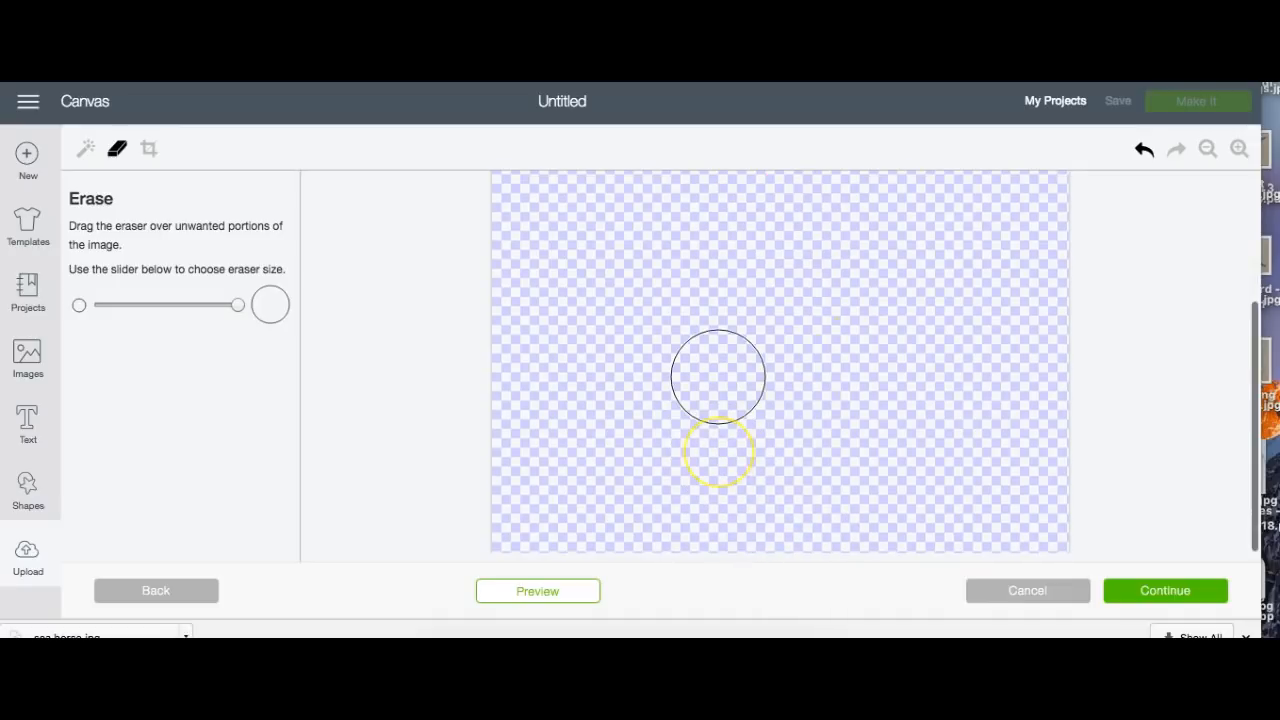
key("ctrl+z")
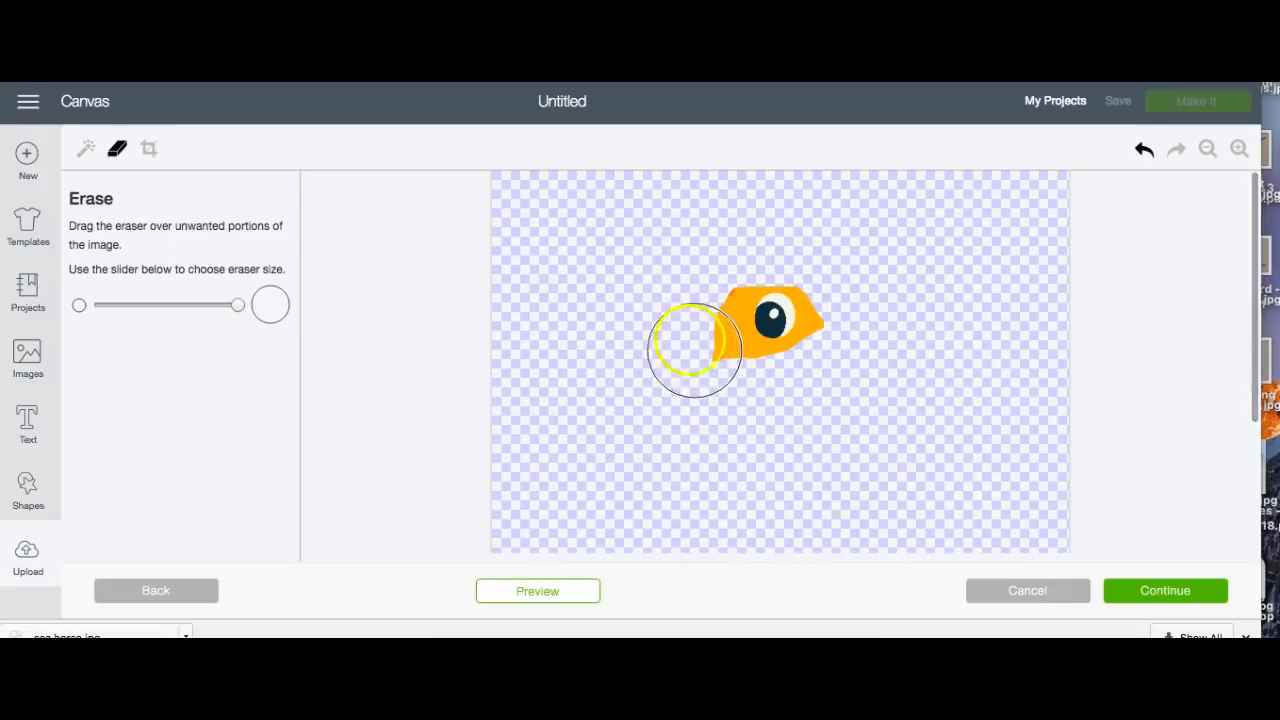
Remove the orange patch around the eye with Select & erase, erase the specks beside the eye, and continue to the preview.
left_click(86, 149)
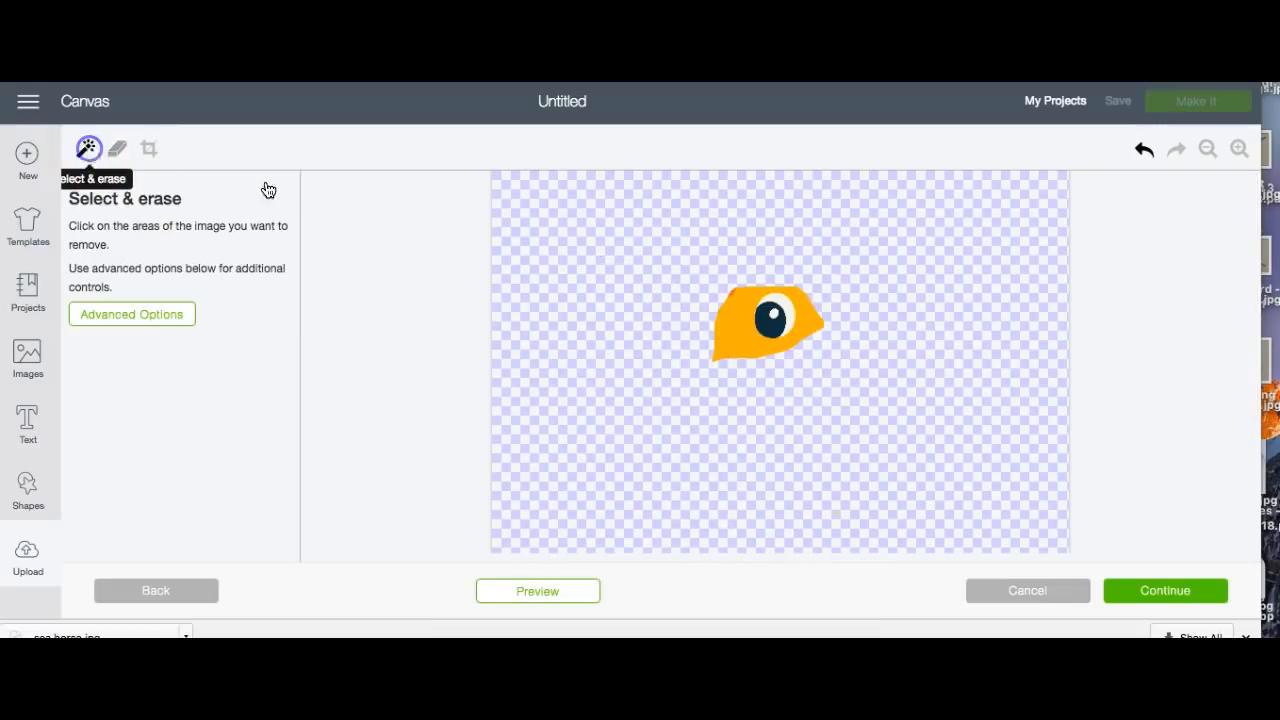
left_click(736, 346)
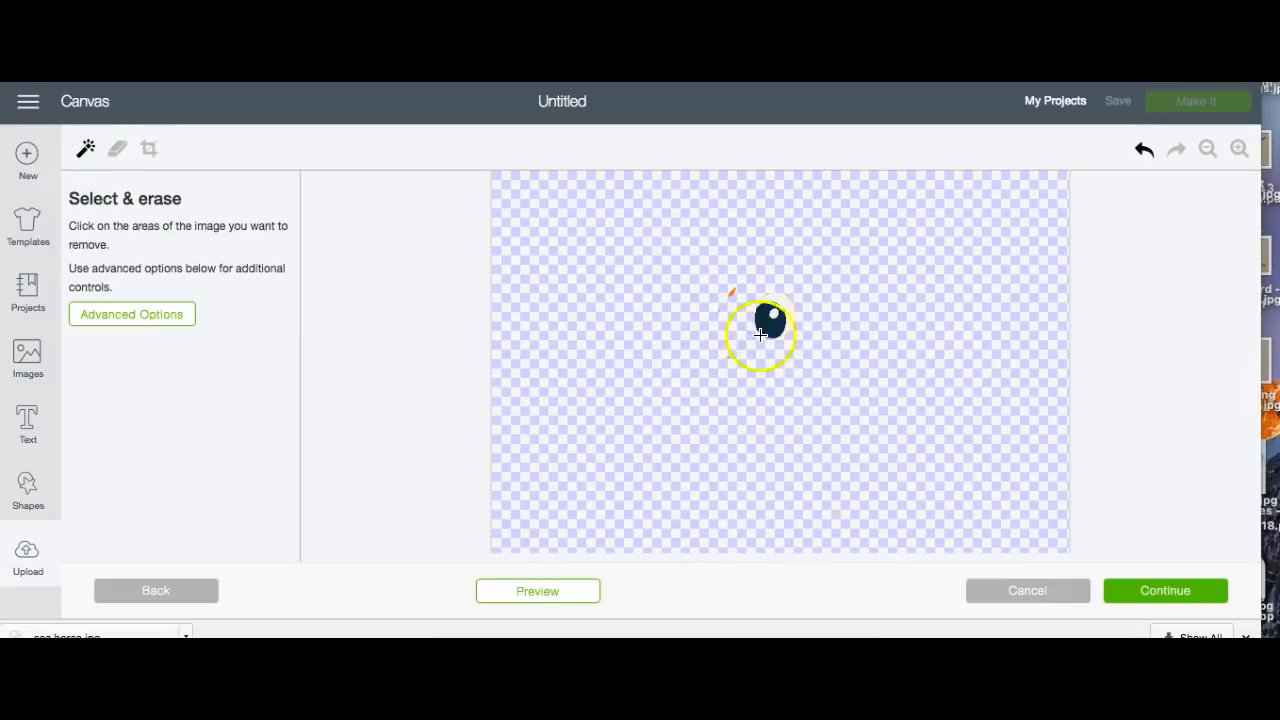
left_click(117, 149)
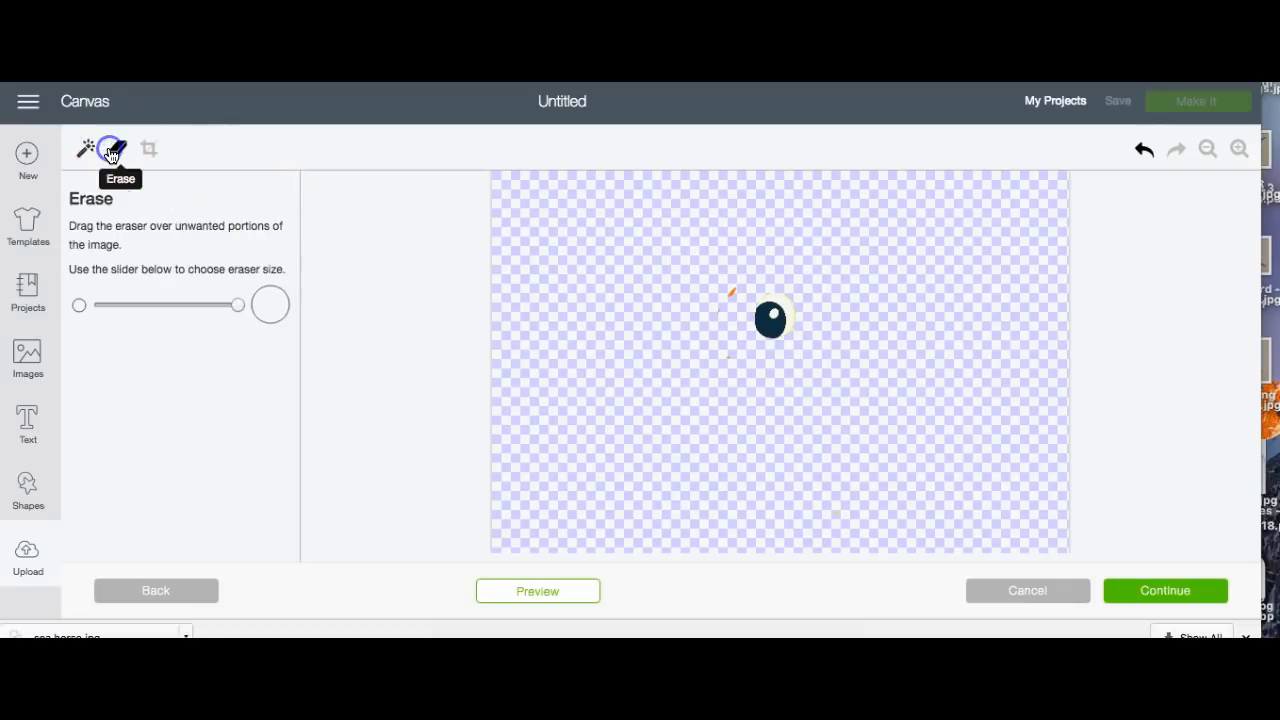
mouse_move(686, 286)
left_mouse_down()
mouse_move(680, 329)
mouse_move(718, 392)
left_mouse_up()
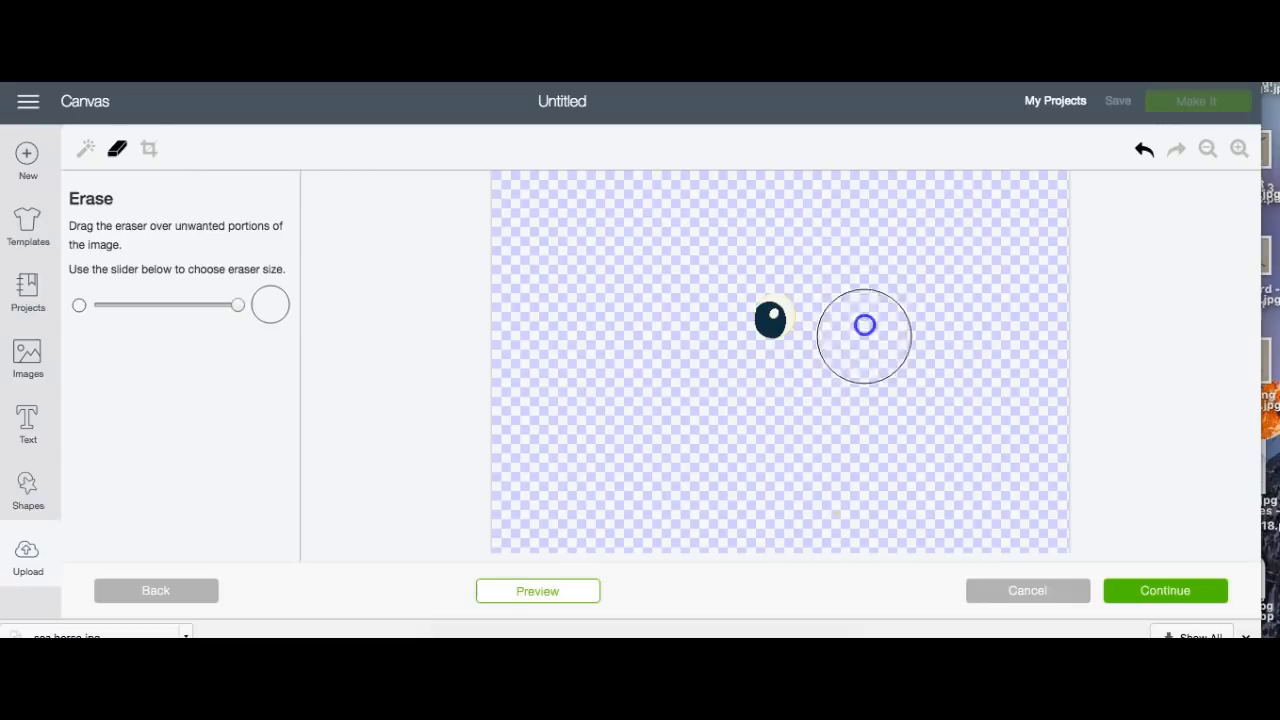
mouse_move(806, 249)
left_mouse_down()
mouse_move(760, 226)
mouse_move(770, 240)
left_mouse_up()
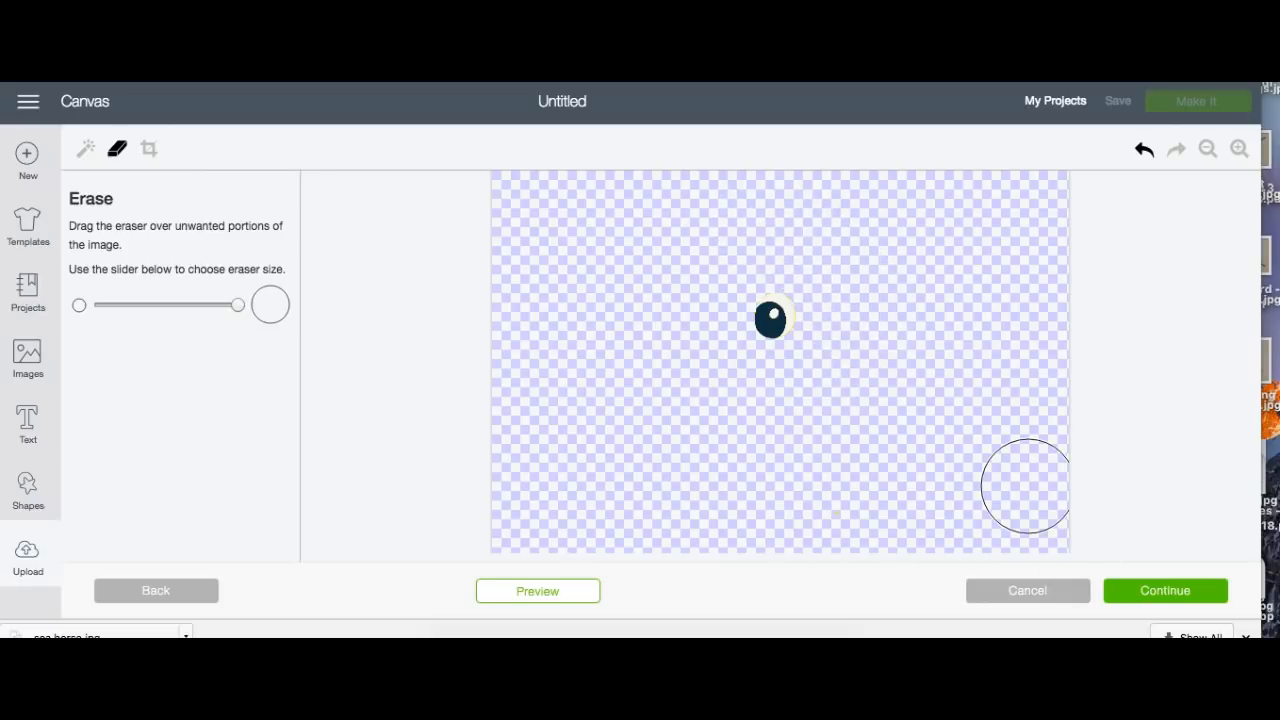
left_click(1181, 594)
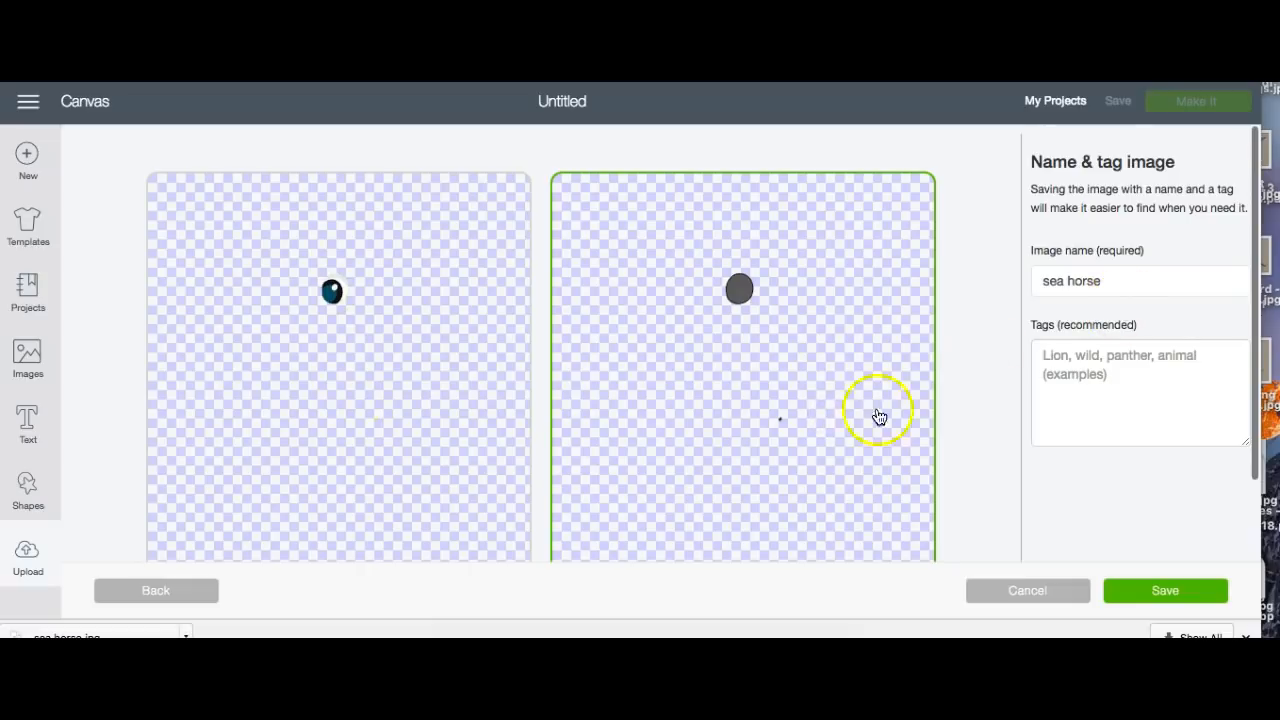
Return to editing, erase the leftover speck below the eye with the largest Eraser, and continue to the preview.
left_click(173, 596)
scroll(614, 460, "down", 3)
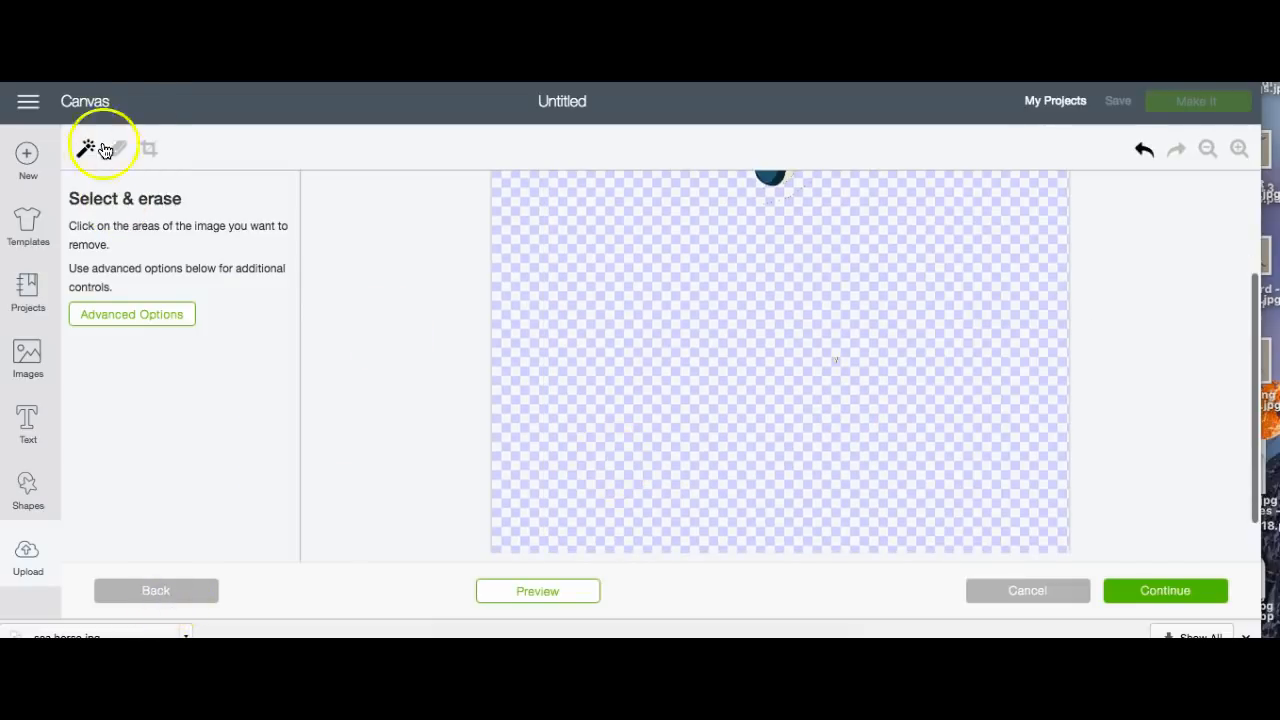
left_click(117, 148)
left_click_drag(113, 302, 292, 324)
left_click(694, 337)
left_click(1149, 595)
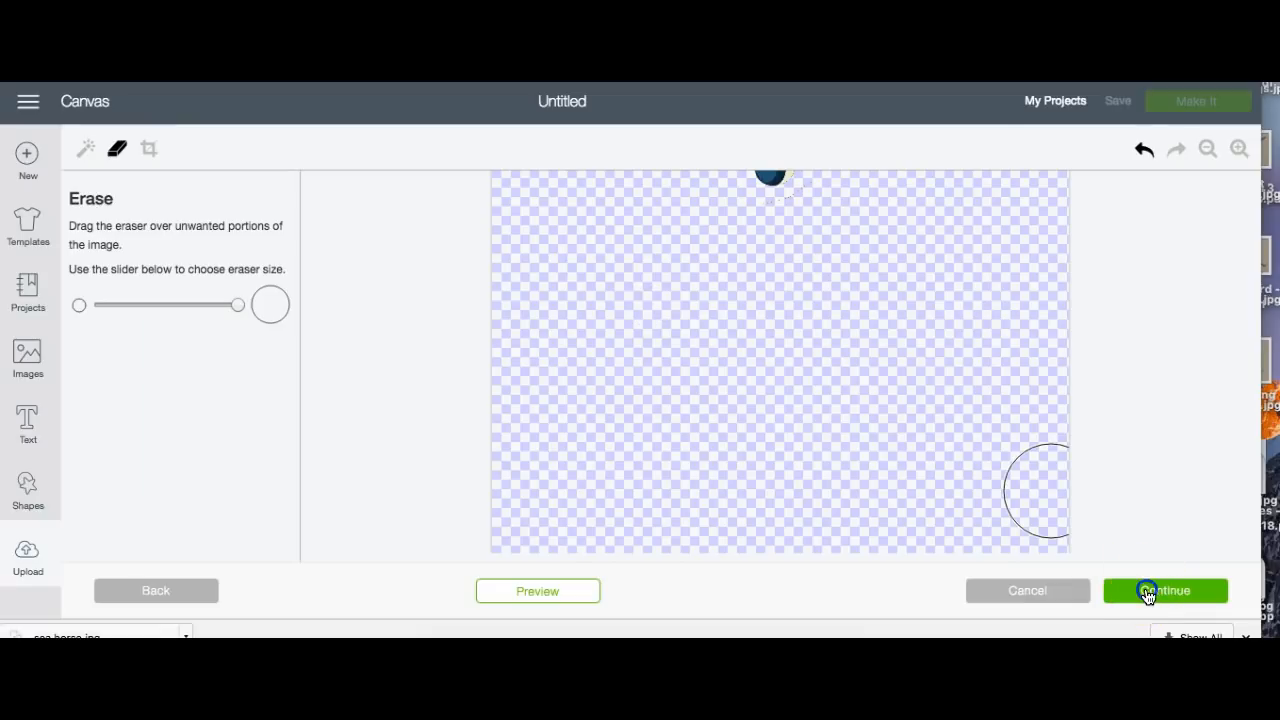
Save the whole eye shape as a cut image named "sea horse white".
left_click(777, 411)
left_click(1145, 281)
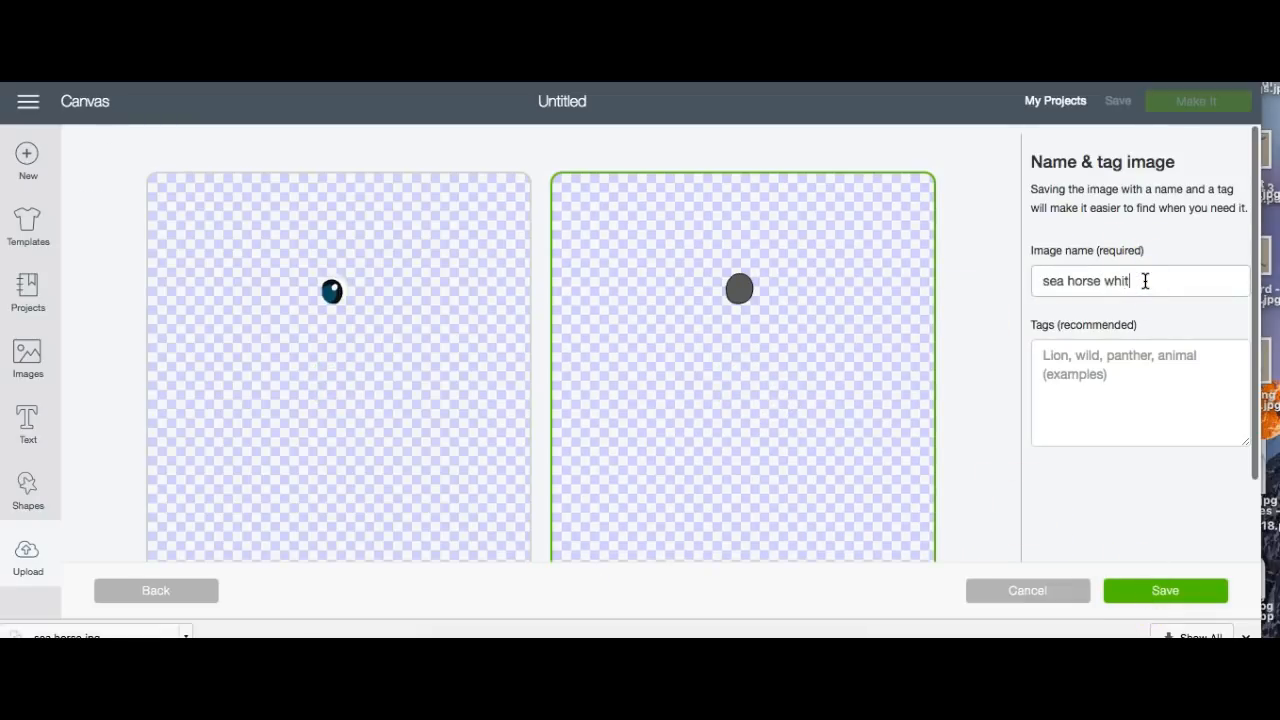
left_click(1157, 600)
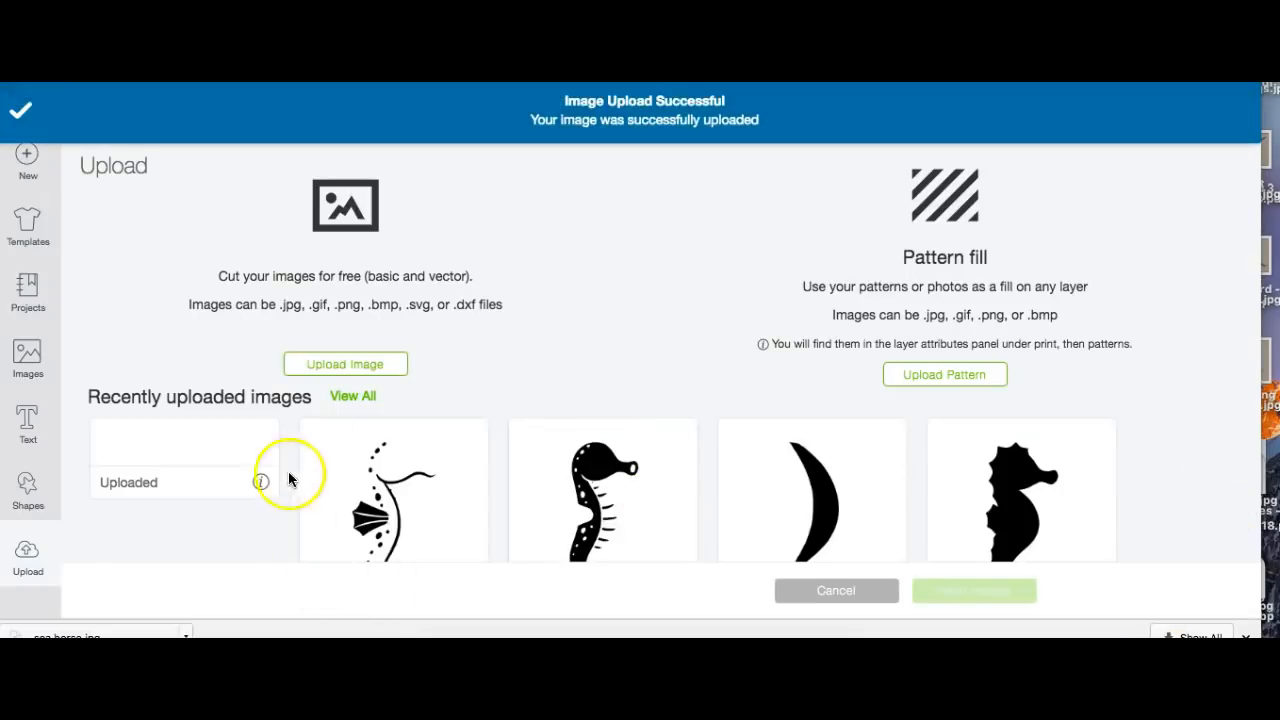
Upload sea horse.jpg once more as a Simple image and continue to background removal.
left_click(345, 365)
left_click(640, 358)
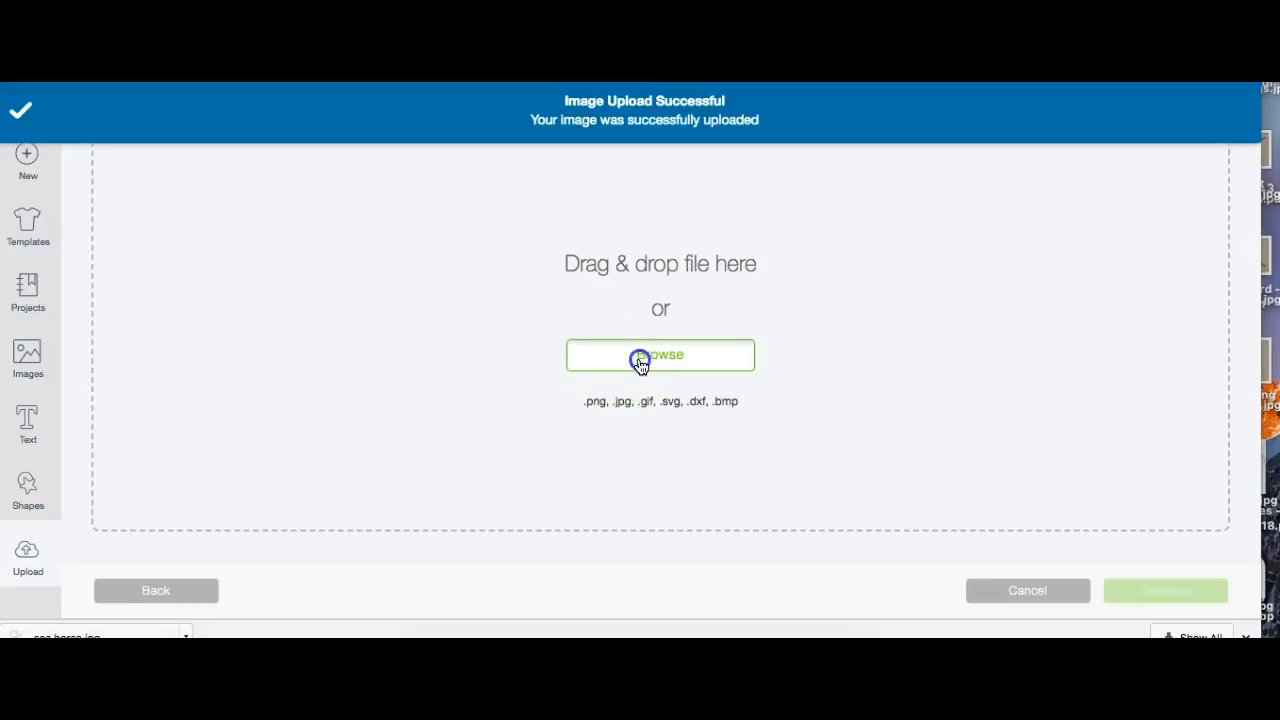
left_click(912, 94)
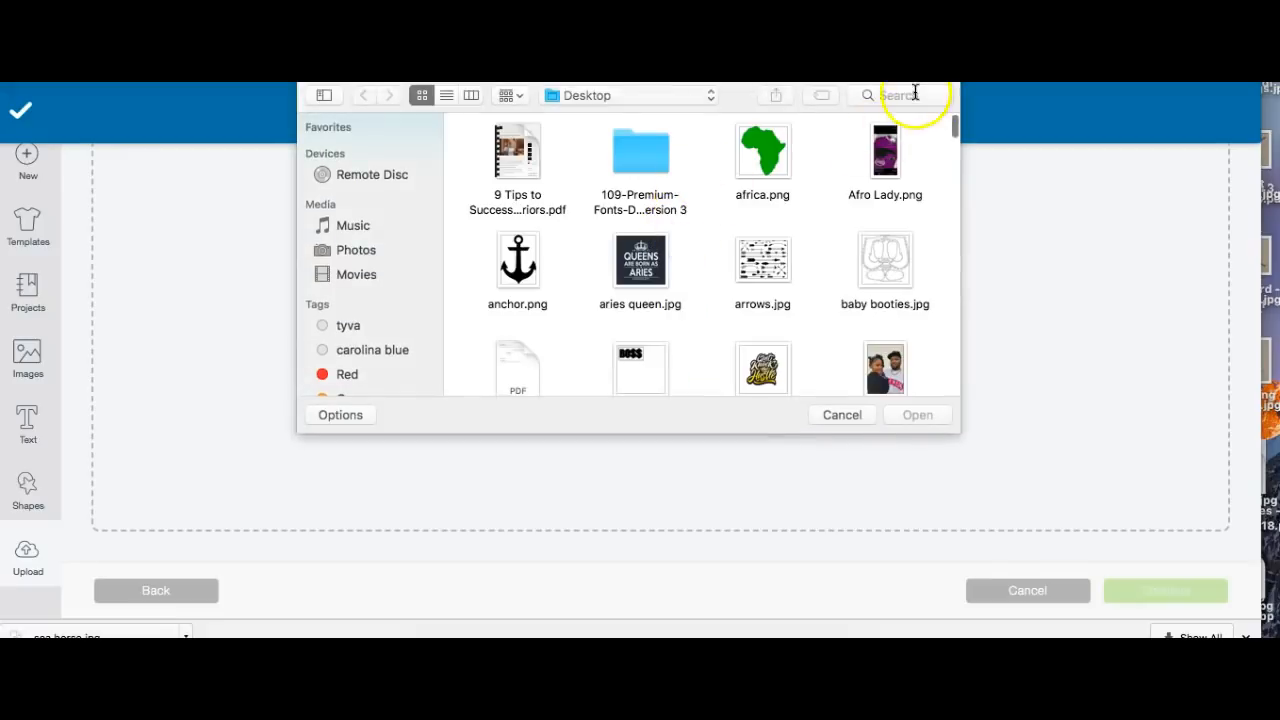
type("sea")
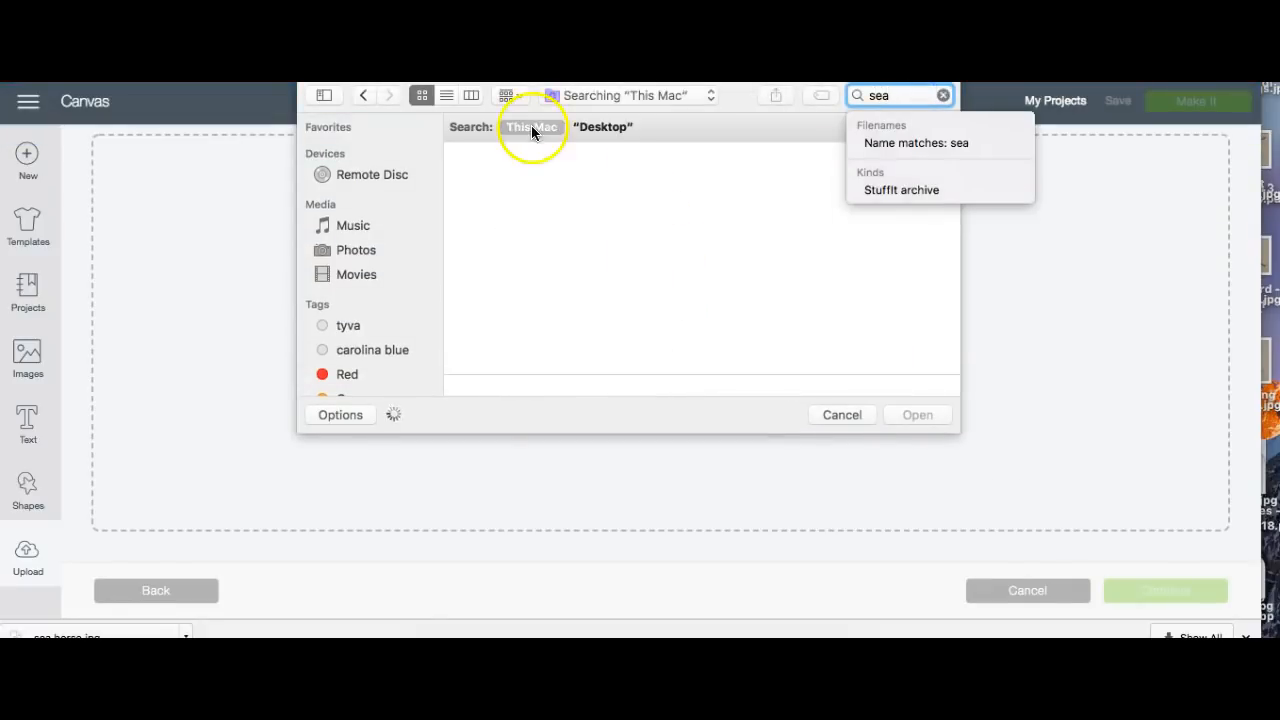
double_click(517, 180)
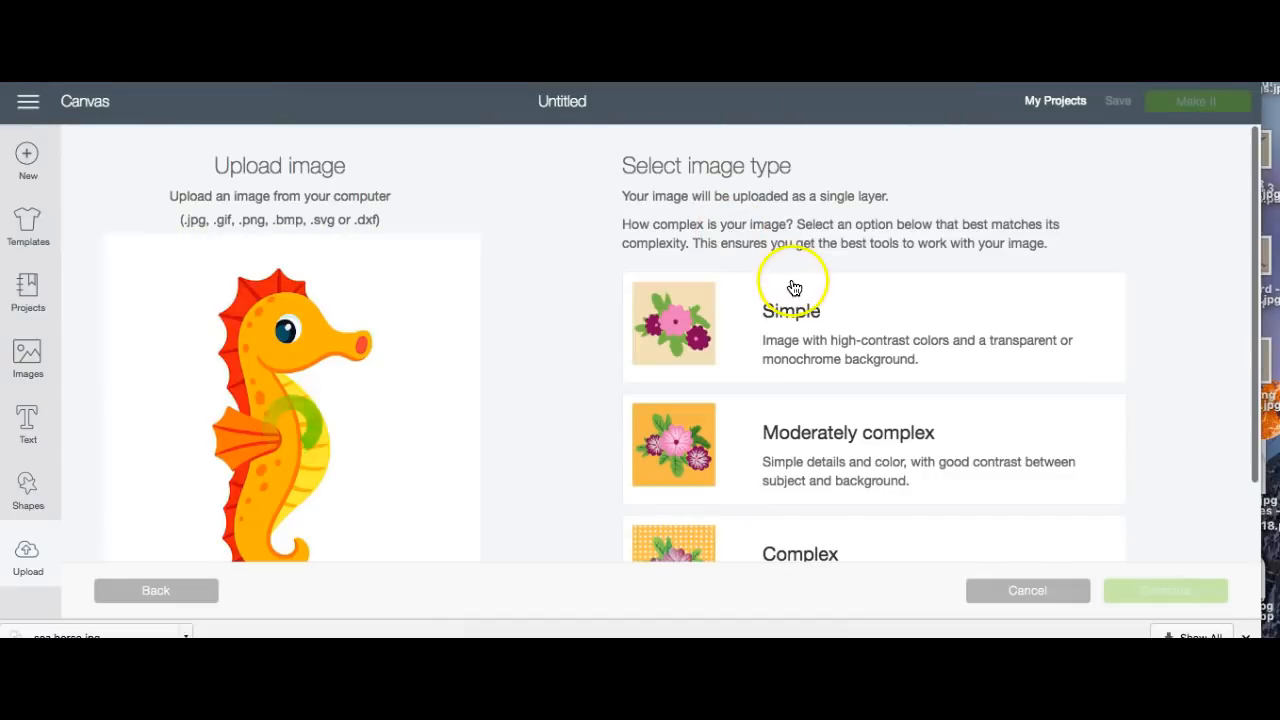
left_click(797, 328)
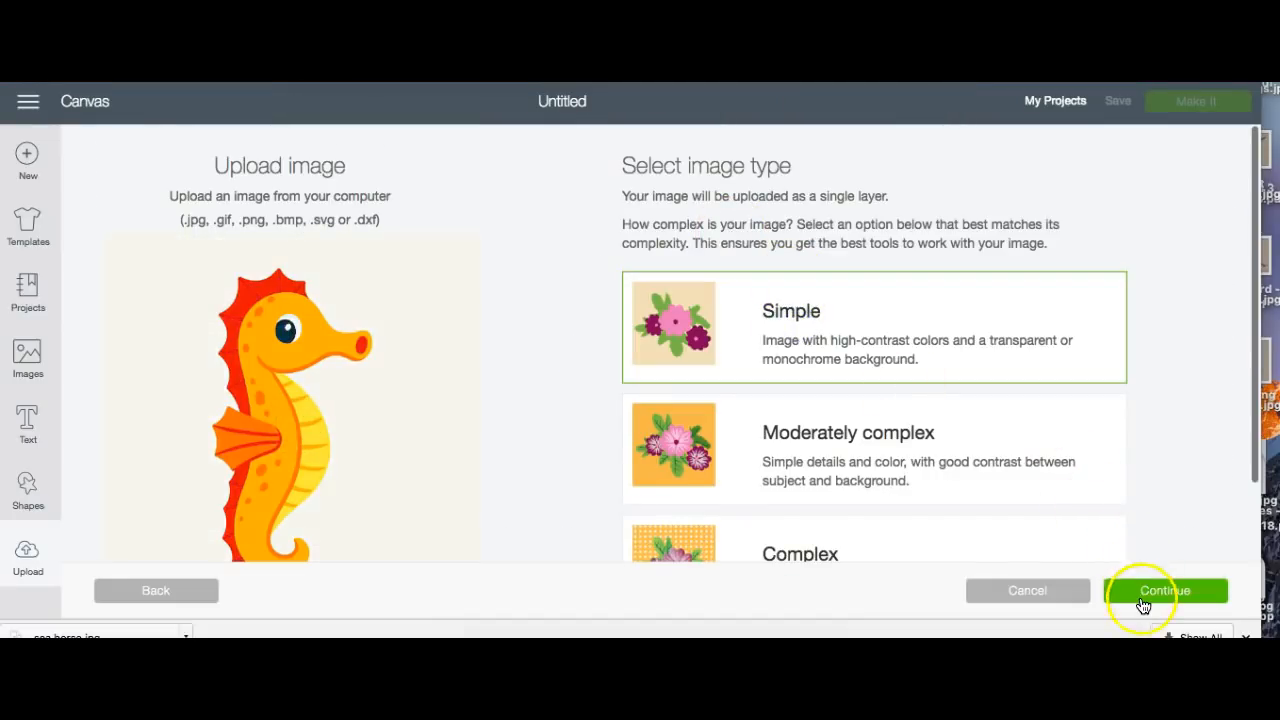
left_click(1143, 603)
Remove the background and the red crest, and erase the head and body around the eye with the largest Eraser.
left_click(614, 251)
left_click(695, 314)
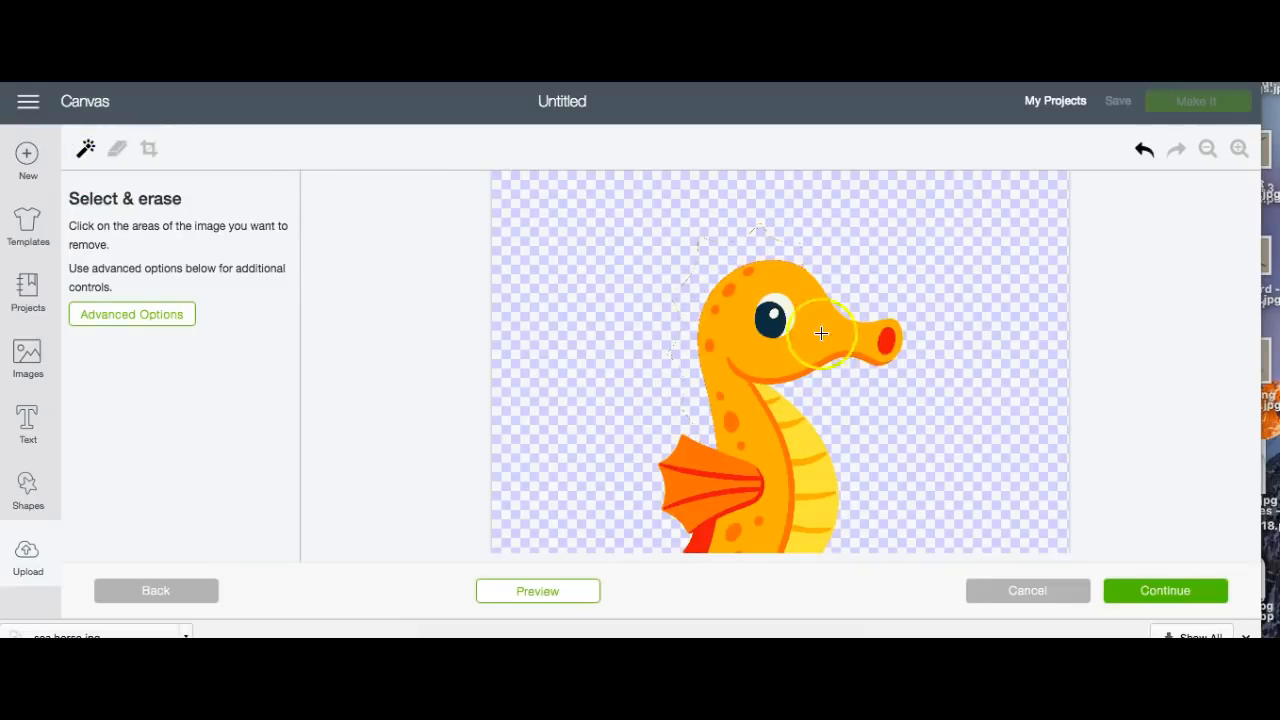
left_click(117, 155)
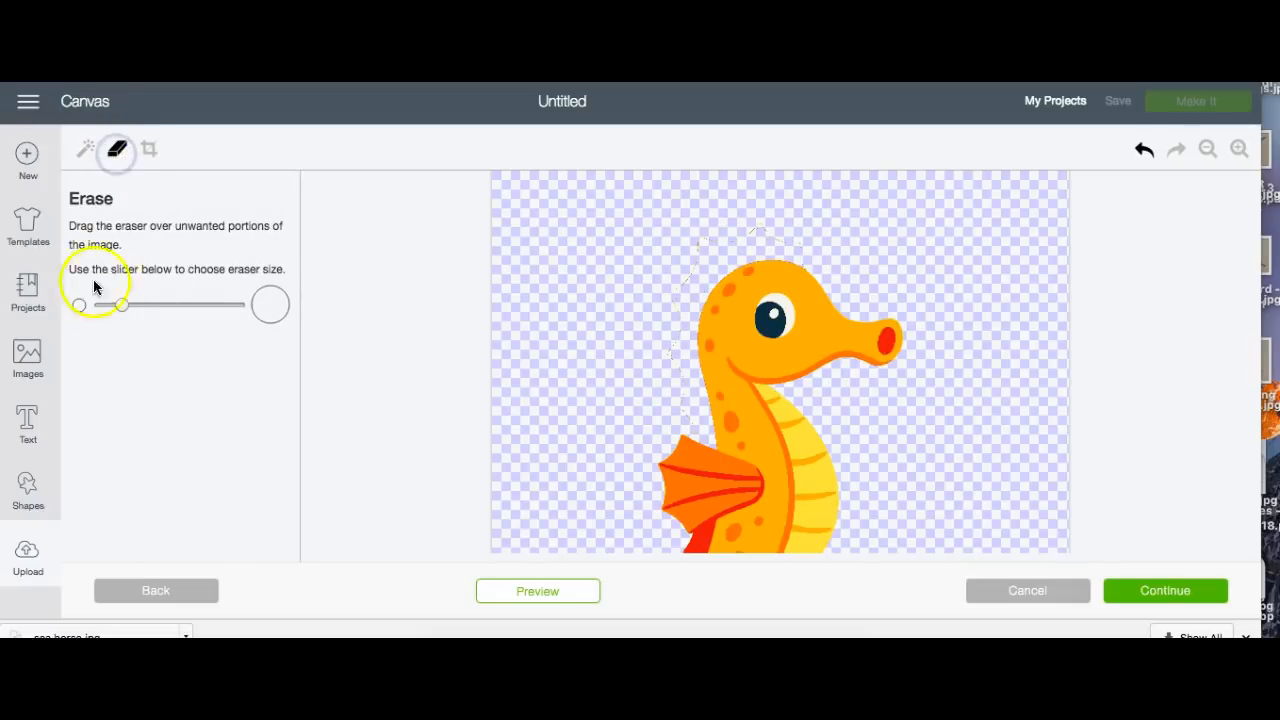
left_click_drag(122, 304, 238, 305)
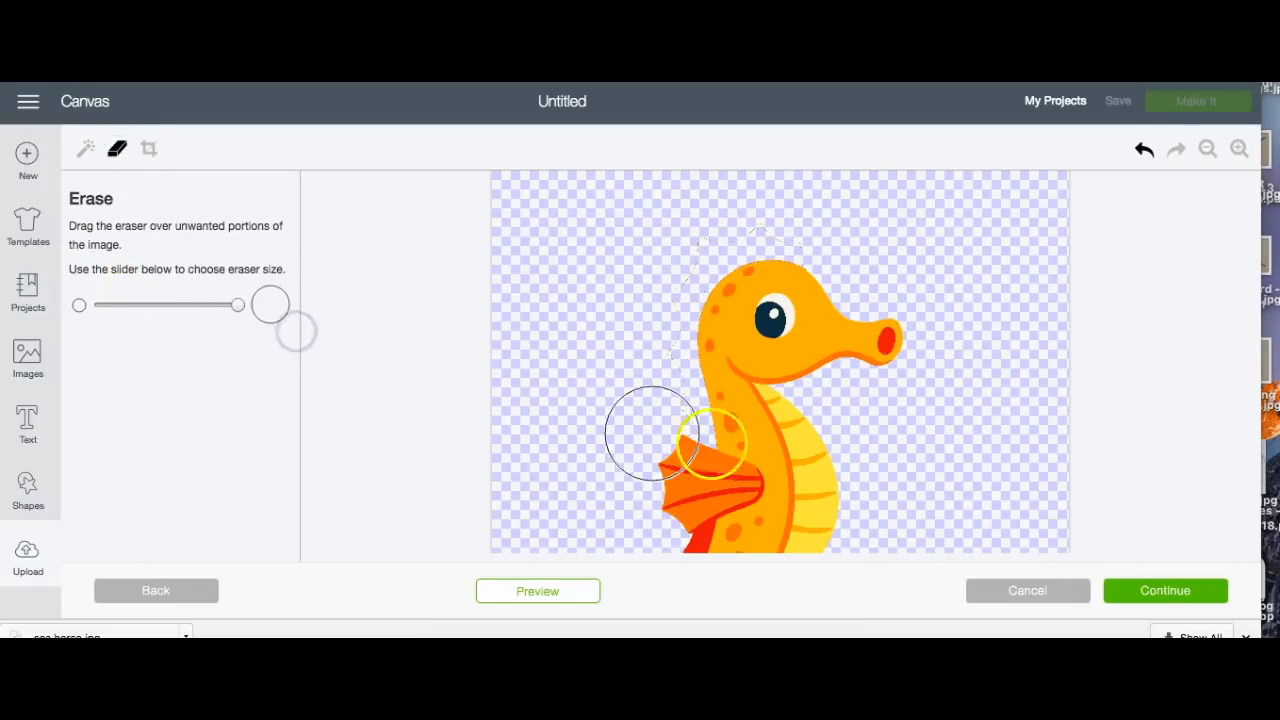
mouse_move(749, 453)
left_mouse_down()
mouse_move(702, 404)
mouse_move(685, 290)
mouse_move(711, 250)
mouse_move(779, 231)
mouse_move(823, 246)
mouse_move(864, 287)
mouse_move(871, 326)
mouse_move(837, 379)
mouse_move(763, 393)
left_mouse_up()
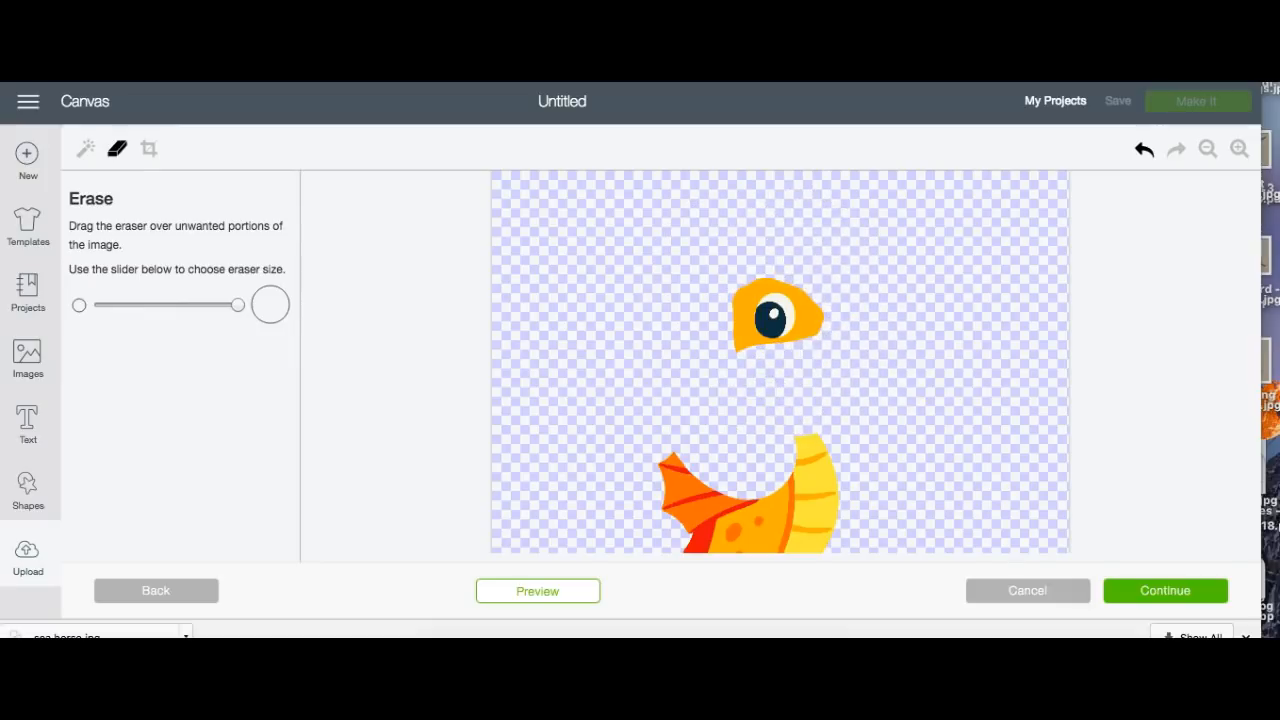
scroll(780, 360, "down", 4)
mouse_move(790, 348)
left_mouse_down()
mouse_move(791, 275)
mouse_move(797, 379)
mouse_move(725, 351)
mouse_move(719, 291)
mouse_move(656, 279)
mouse_move(653, 334)
mouse_move(686, 427)
mouse_move(771, 434)
left_mouse_up()
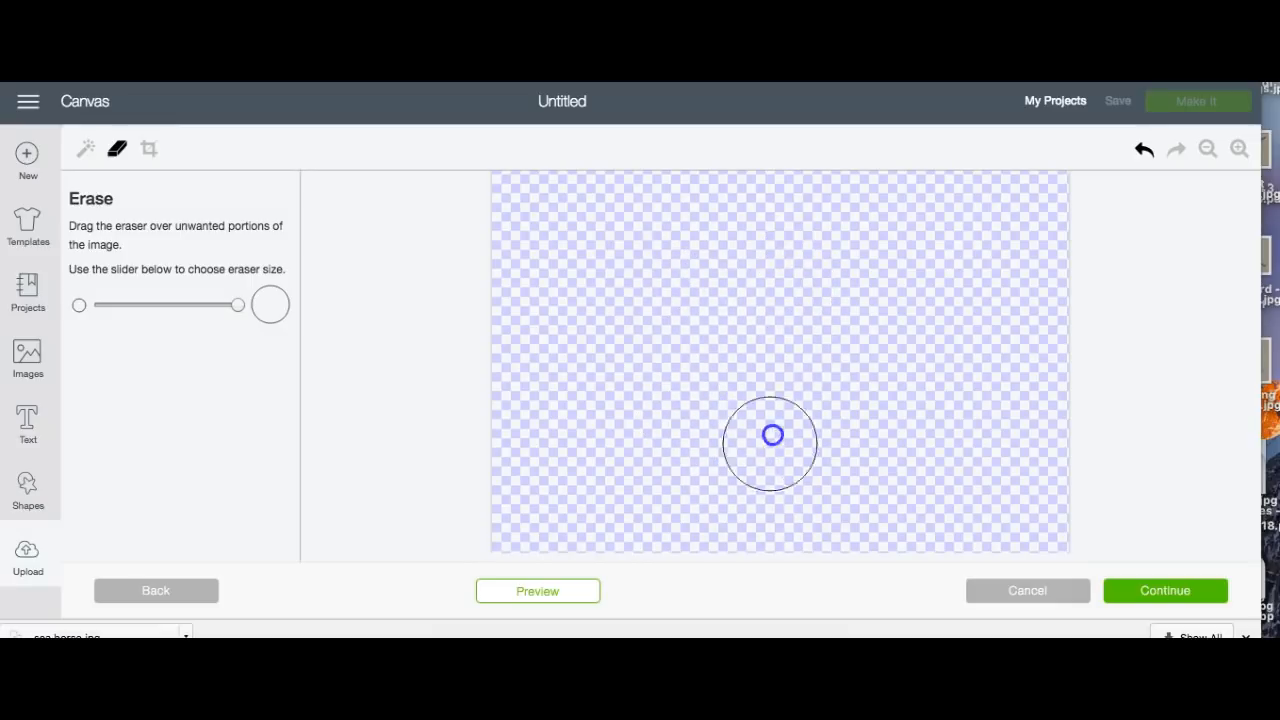
scroll(780, 414, "up", 4)
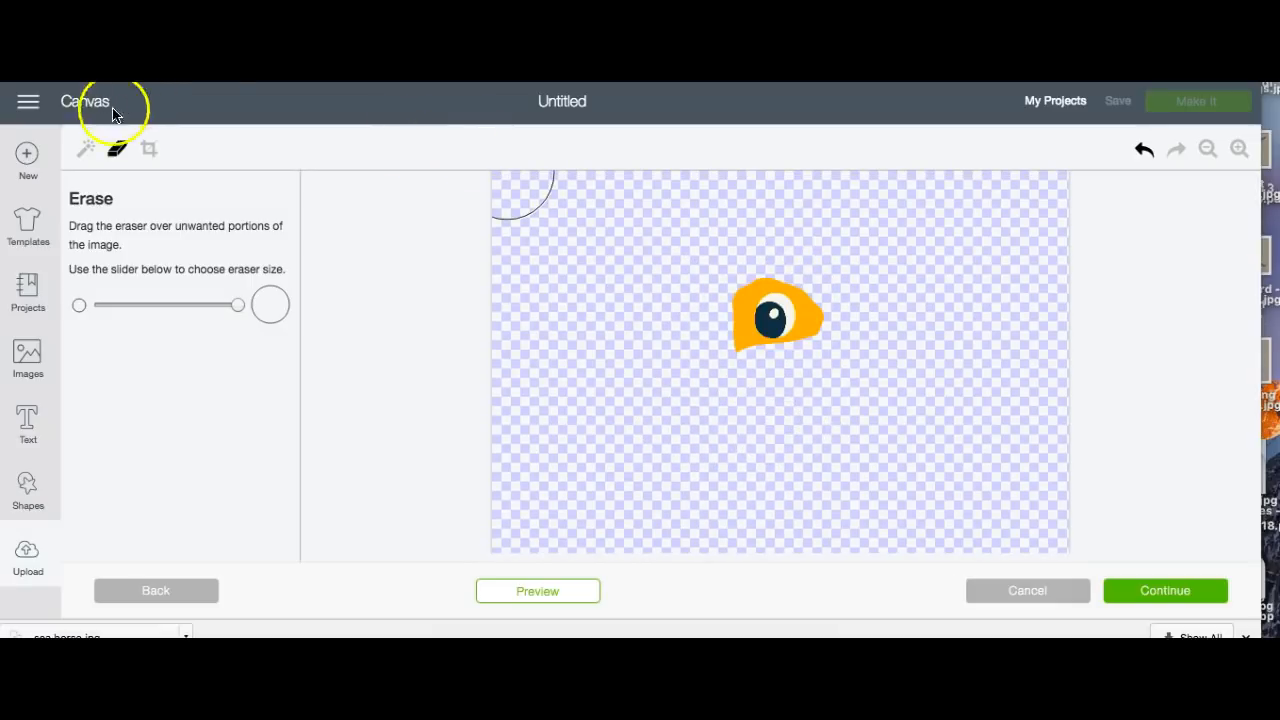
Remove the orange patch and the white of the eye with Select & erase, and continue to the preview.
left_click(86, 148)
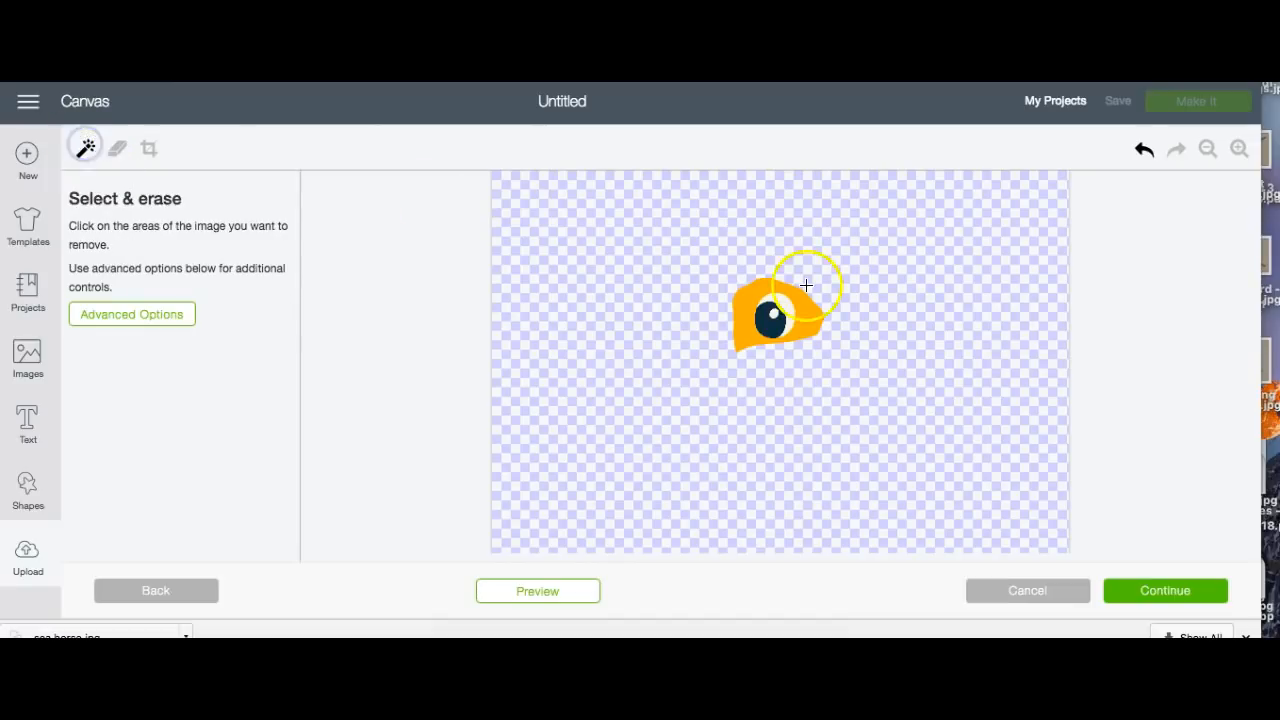
left_click(746, 301)
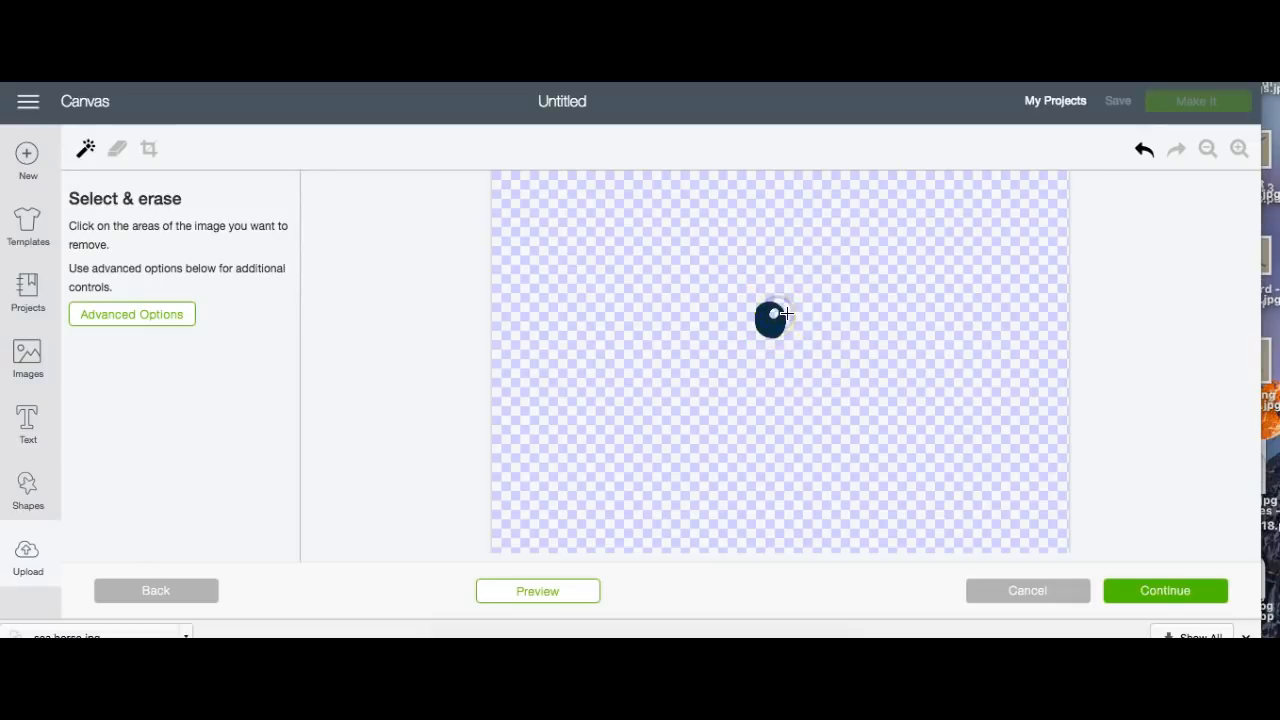
left_click(1134, 594)
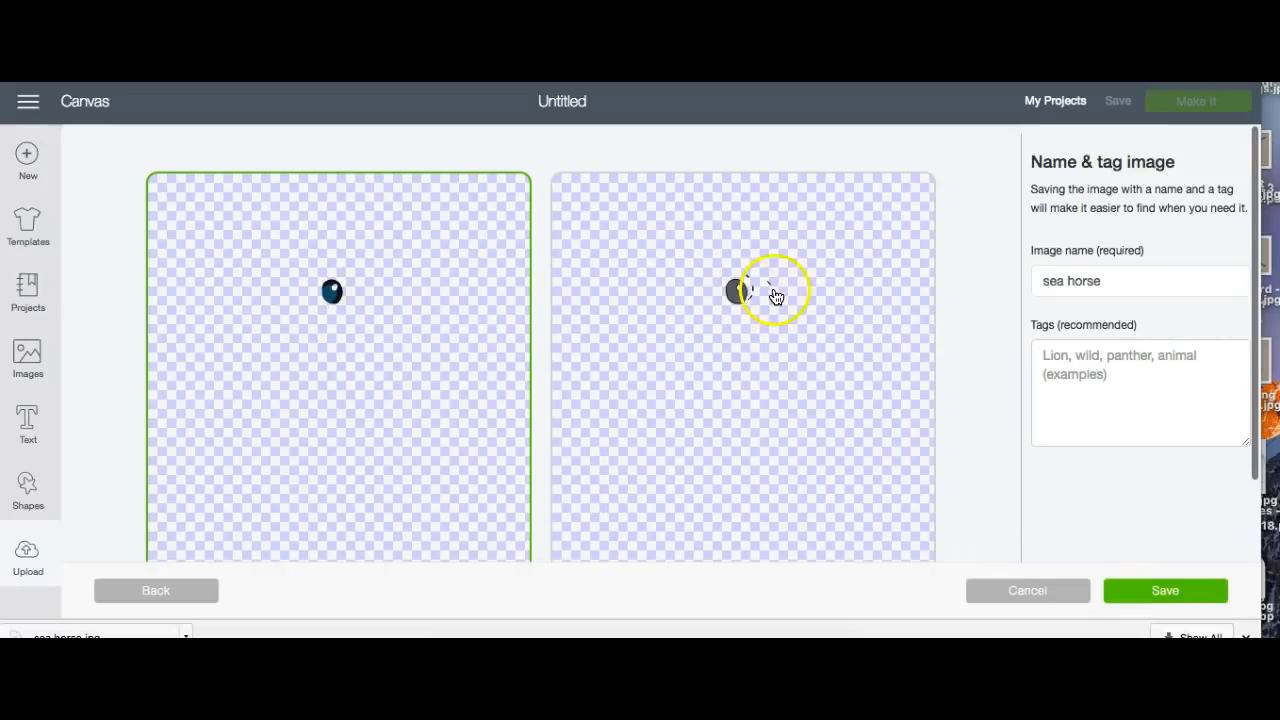
Return to editing, erase the leftover white rim fragments beside the pupil, and continue to the preview.
left_click(200, 591)
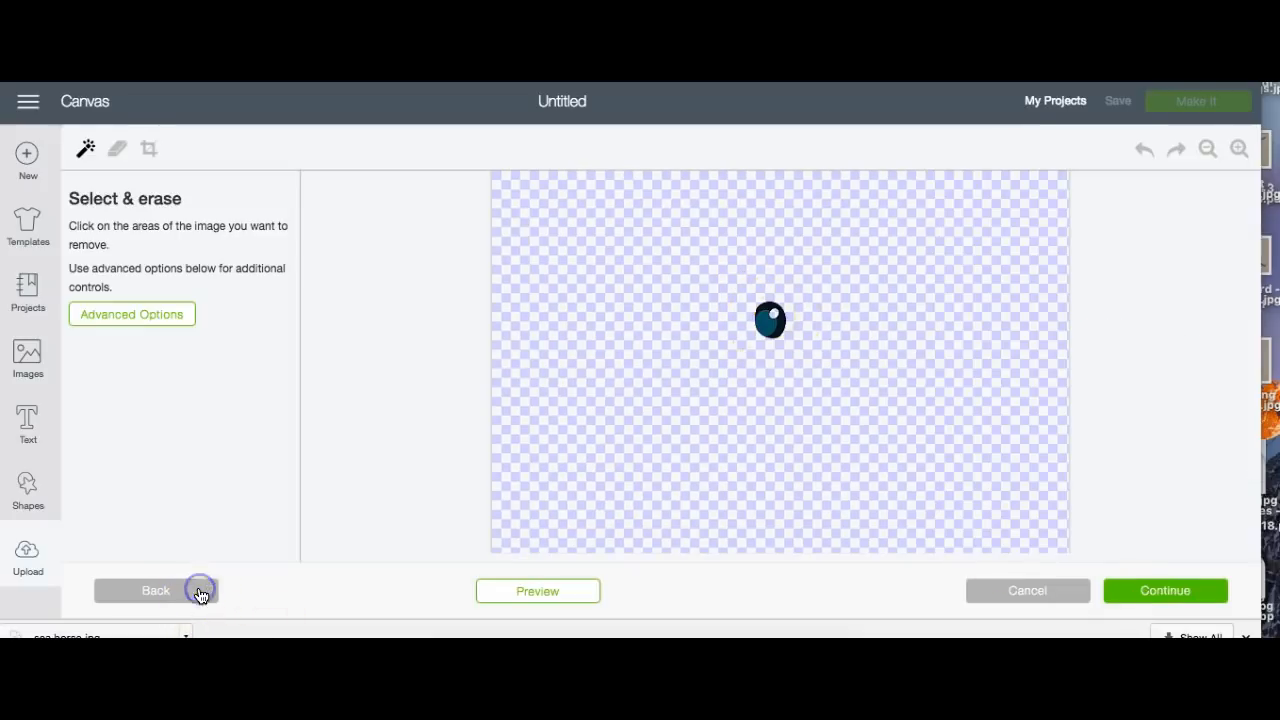
left_click(117, 149)
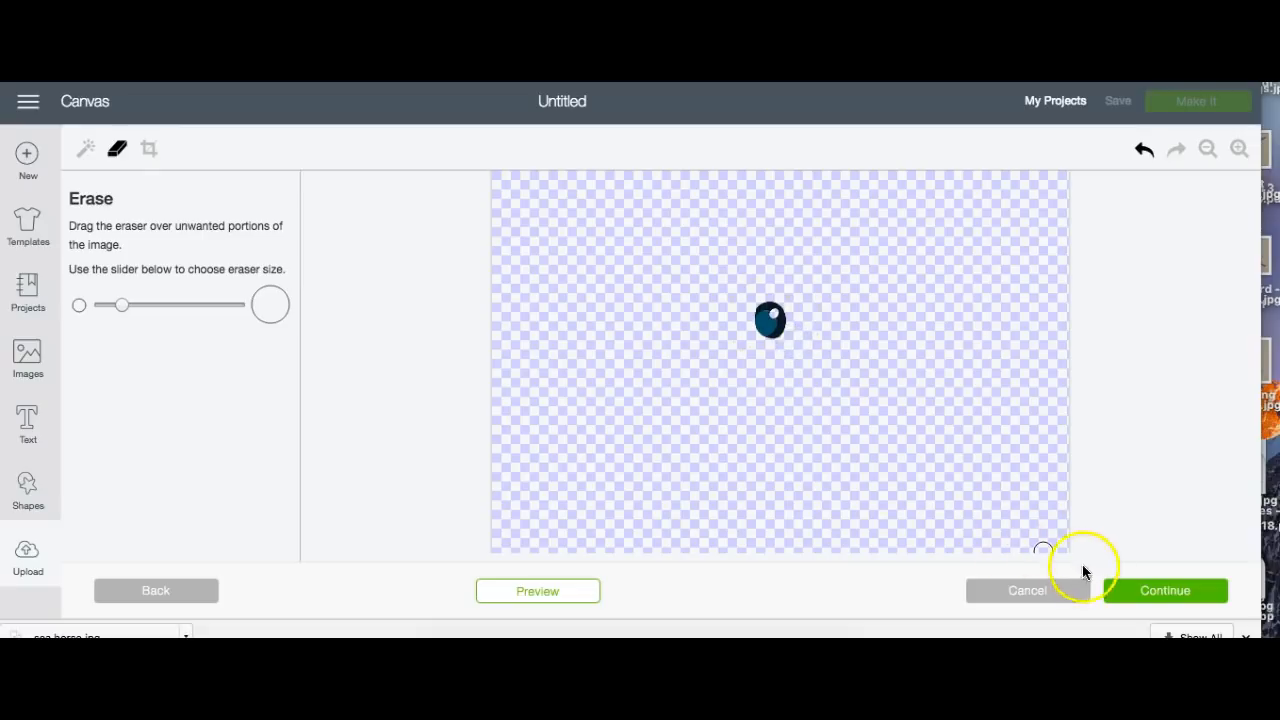
left_click(1140, 594)
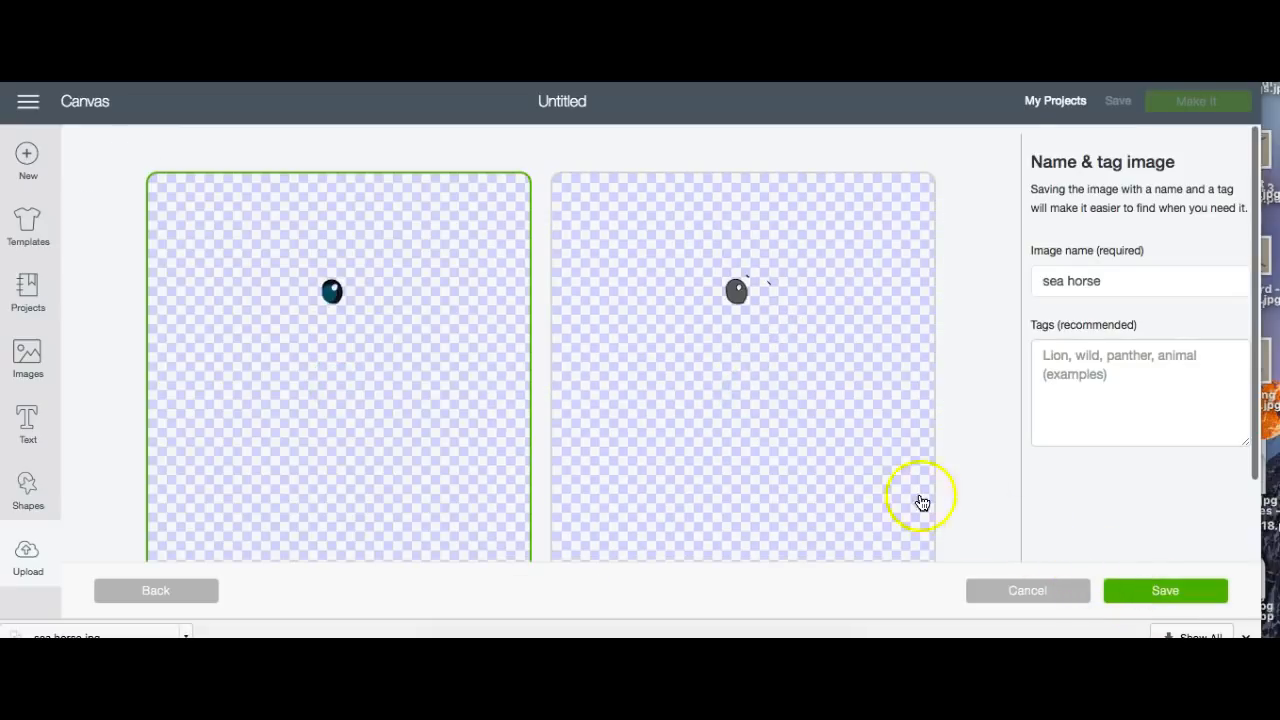
Go back to erase the remaining specks beside the pupil with the largest Eraser, and continue to the preview.
left_click(145, 592)
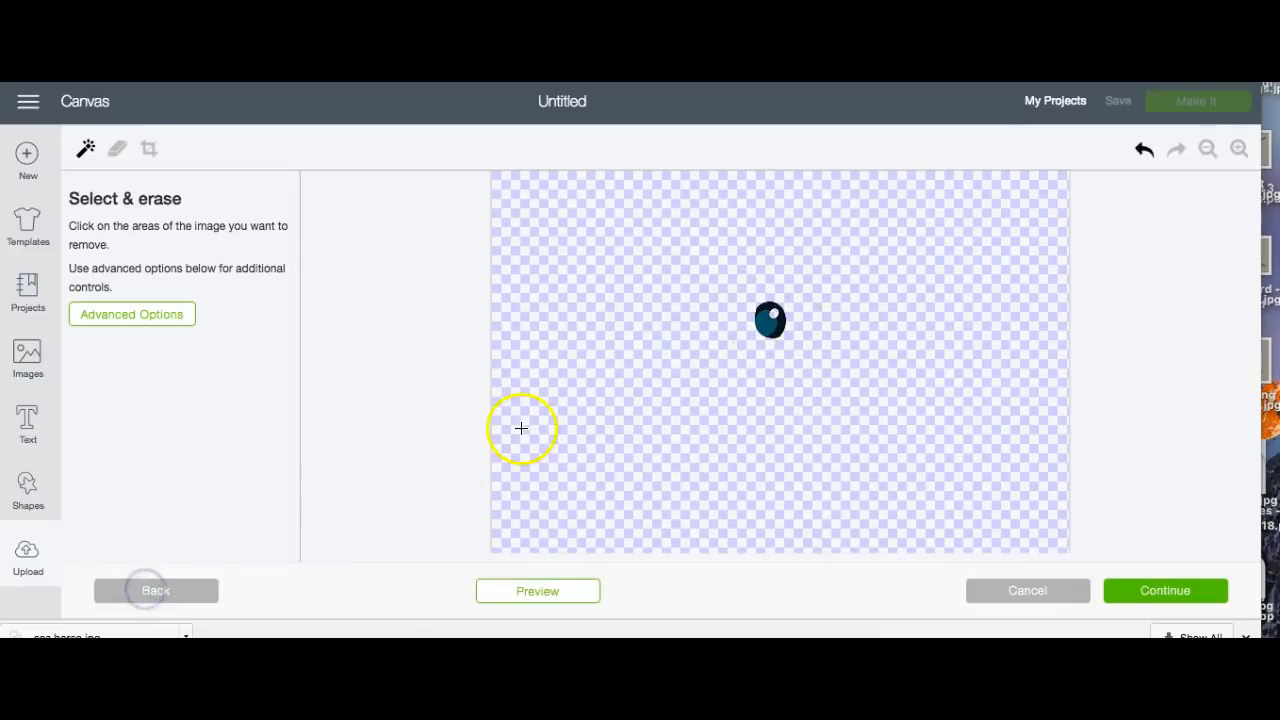
left_click(117, 148)
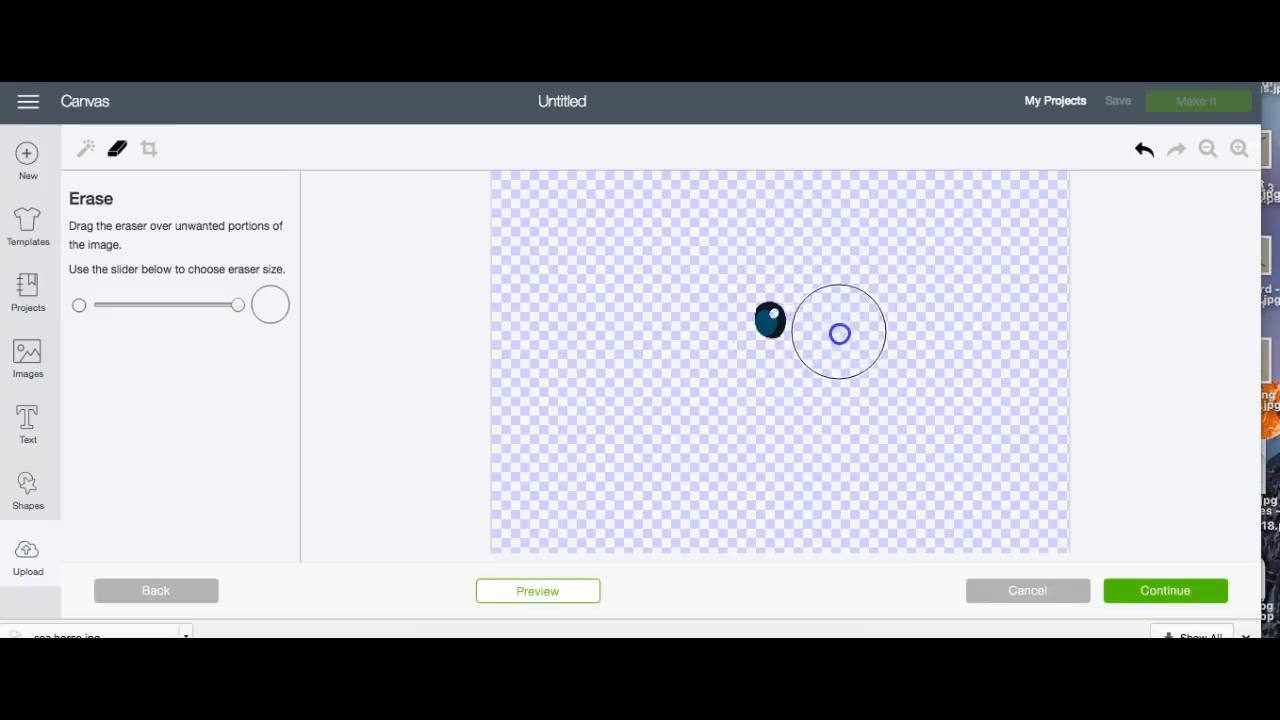
left_click(1145, 595)
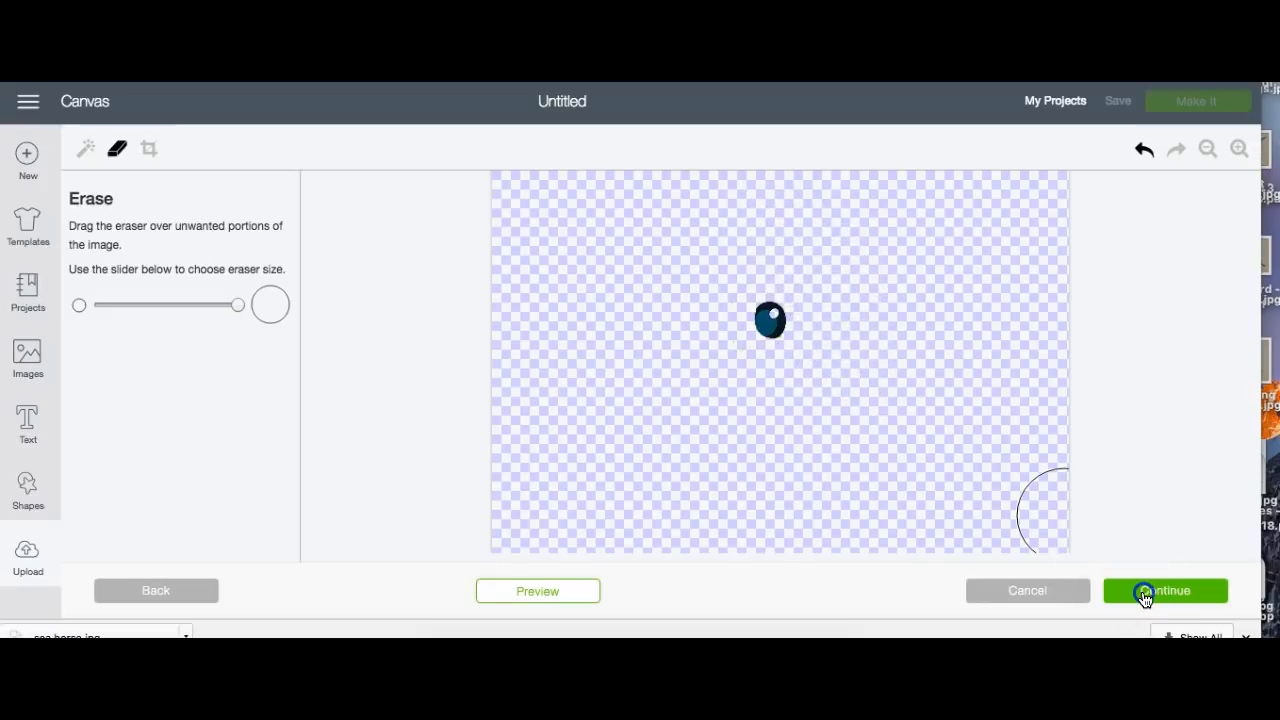
Save the isolated eye as a cut image named "sea horse black".
left_click(911, 483)
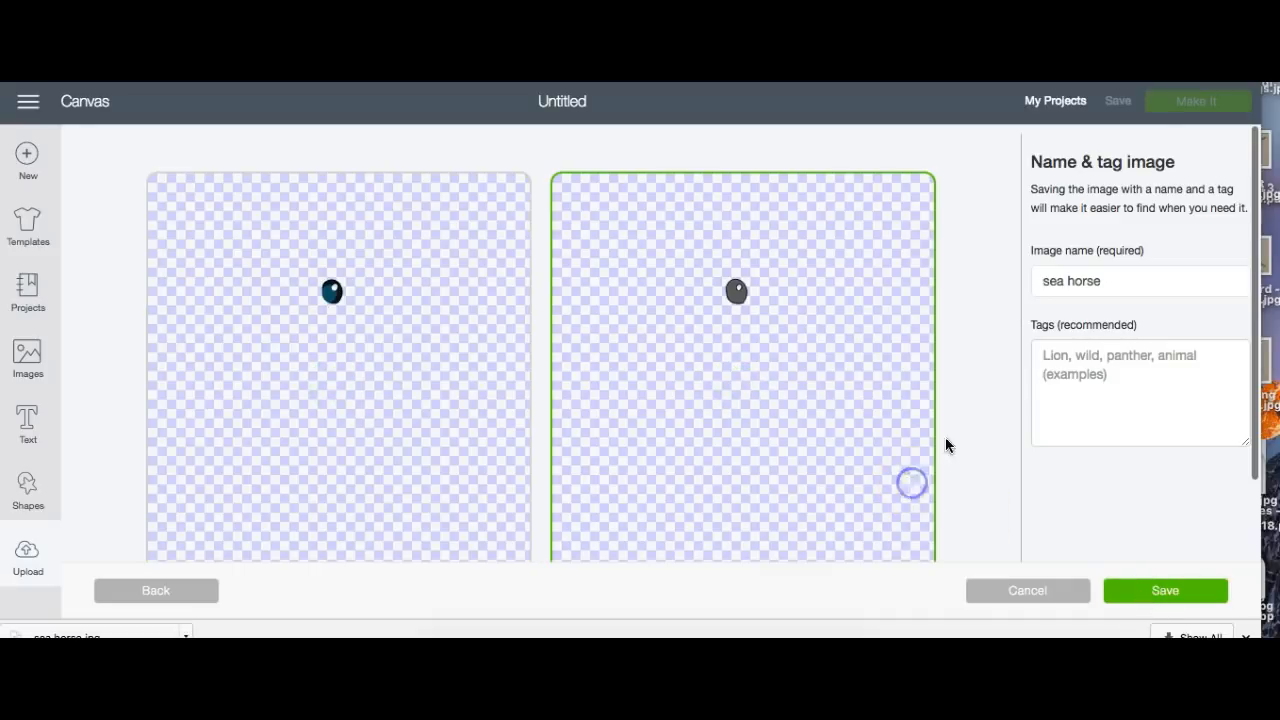
left_click(1138, 281)
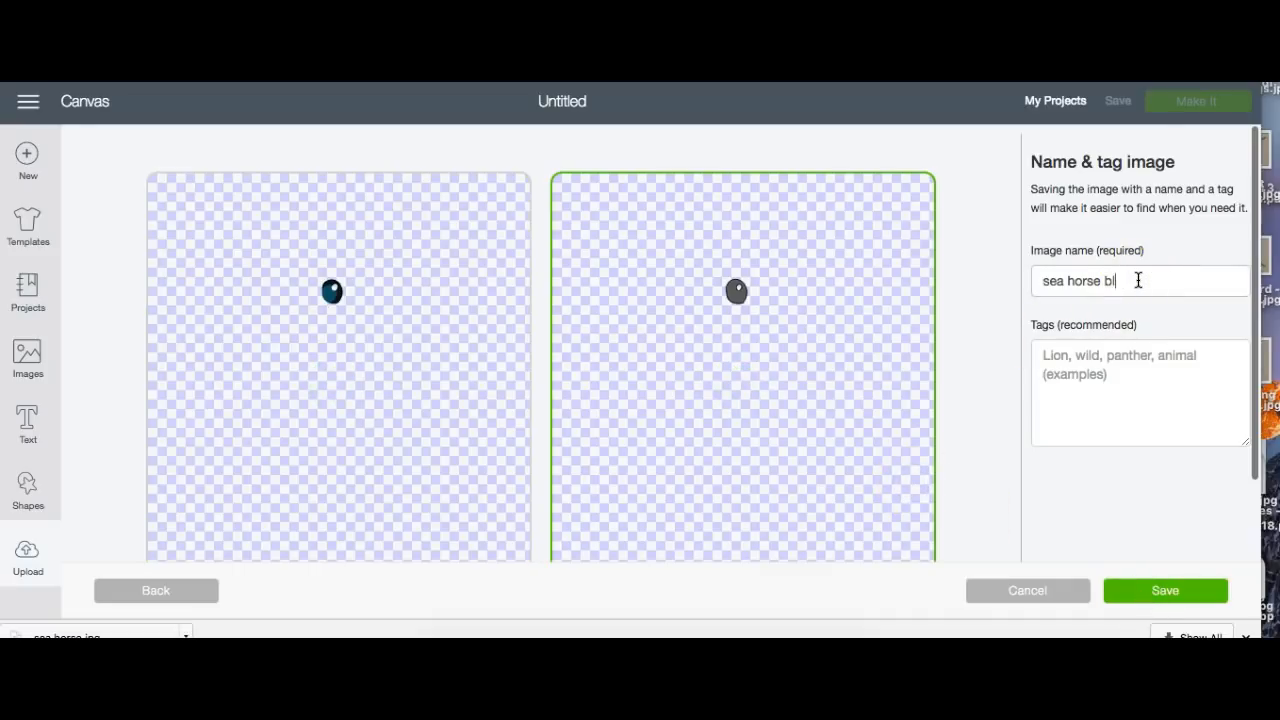
left_click(1172, 590)
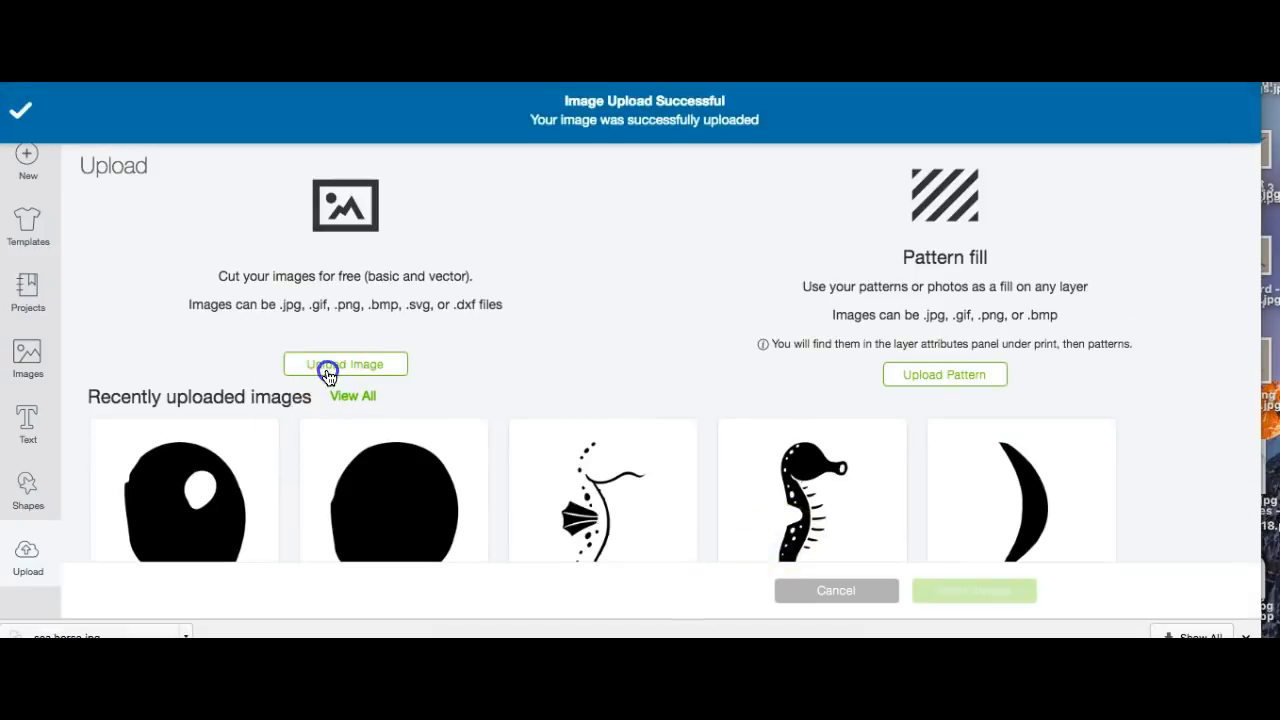
Upload "sea horse.jpg" again, found by searching for "sea", as a Simple image and continue to the erase tools.
left_click(327, 372)
left_click(666, 359)
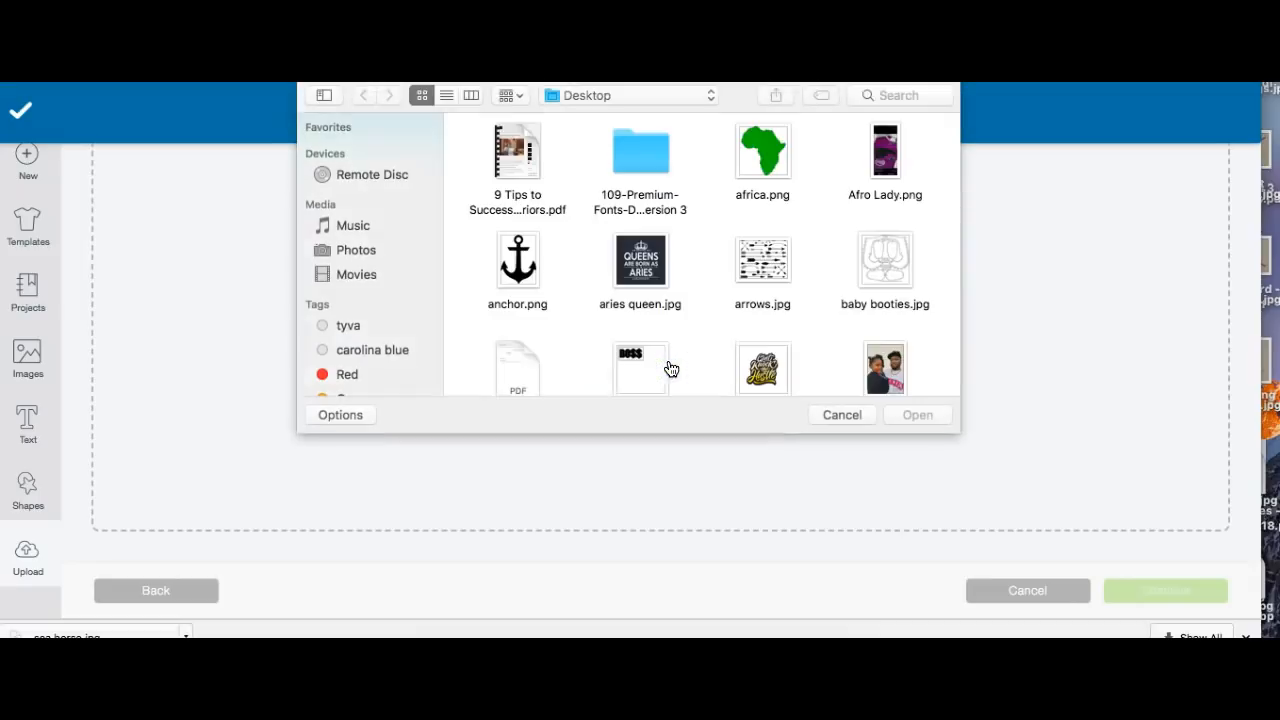
left_click(896, 94)
type("se")
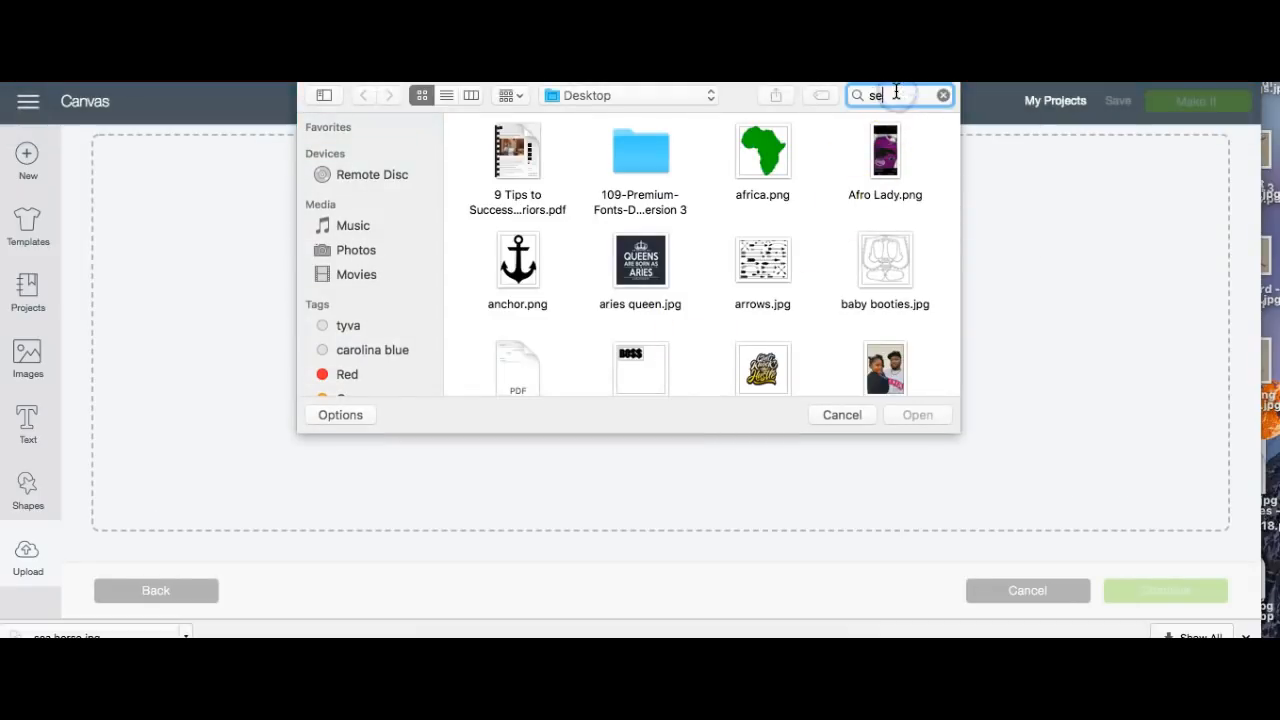
type("a")
left_click(524, 180)
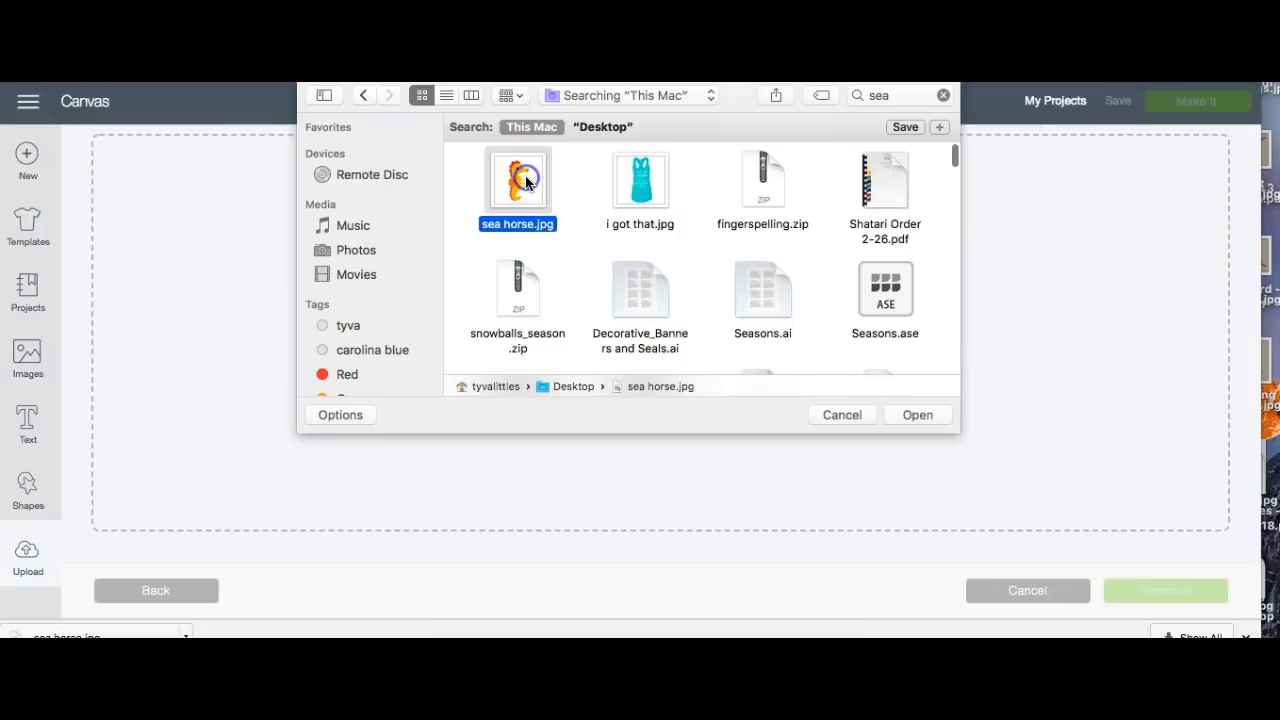
left_click(920, 415)
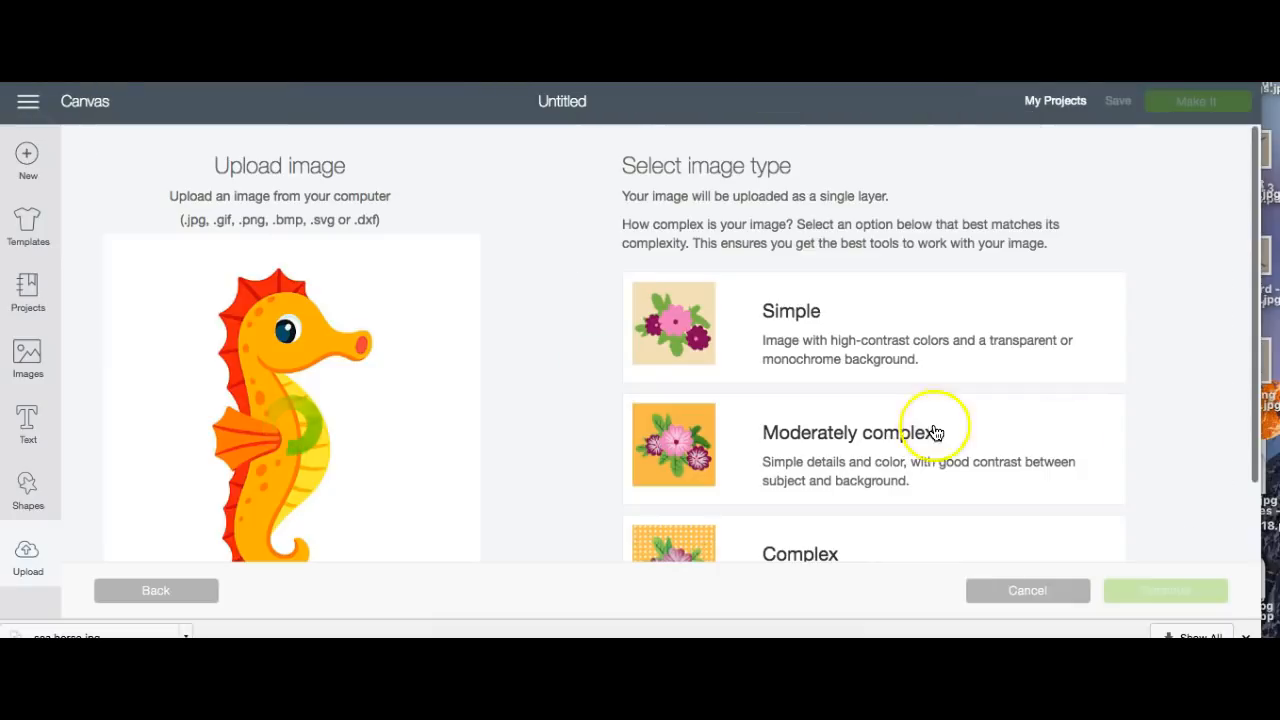
left_click(906, 357)
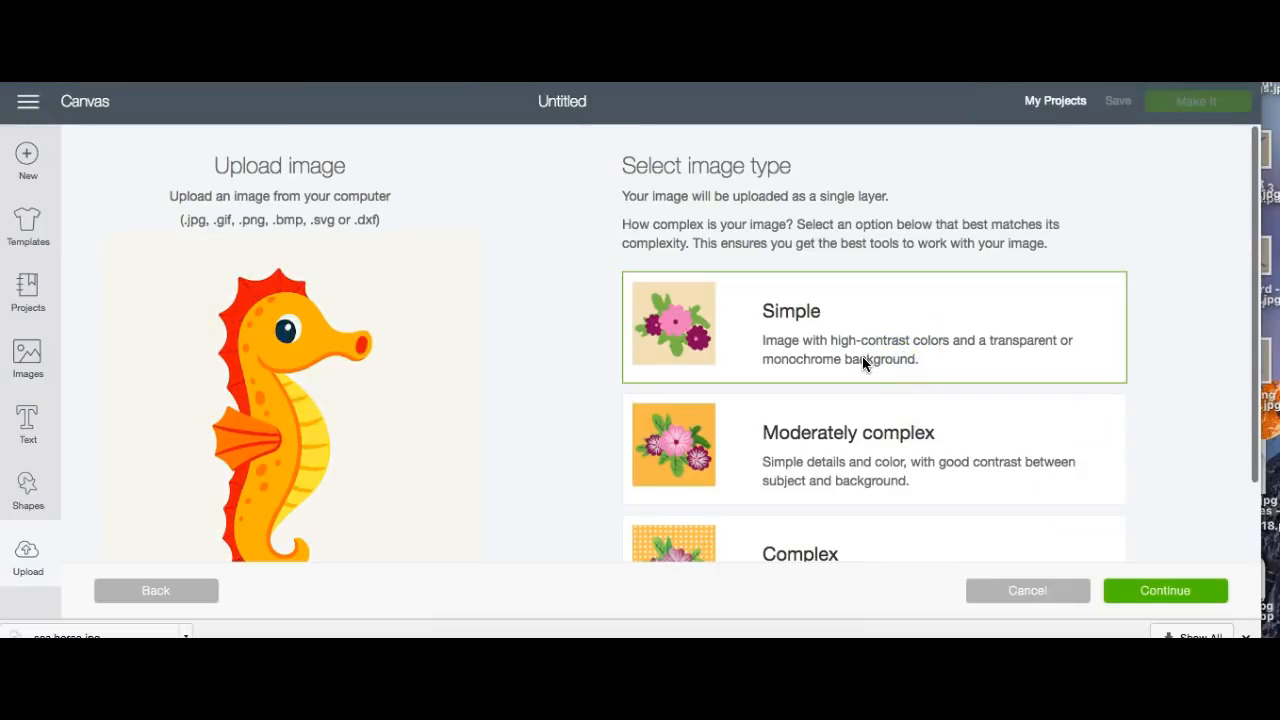
left_click(1131, 589)
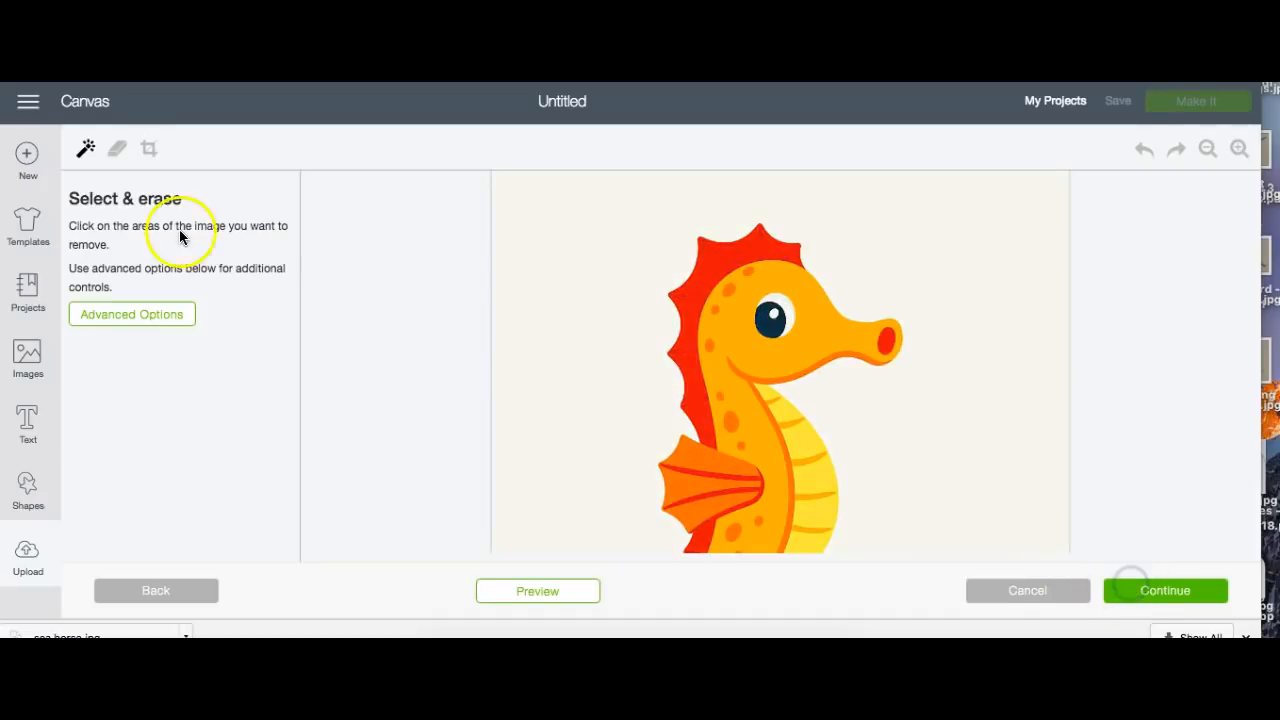
Remove only the background with Select & erase and save the full-colour seahorse as a print then cut image named "sea horse".
left_click(86, 149)
left_click(540, 280)
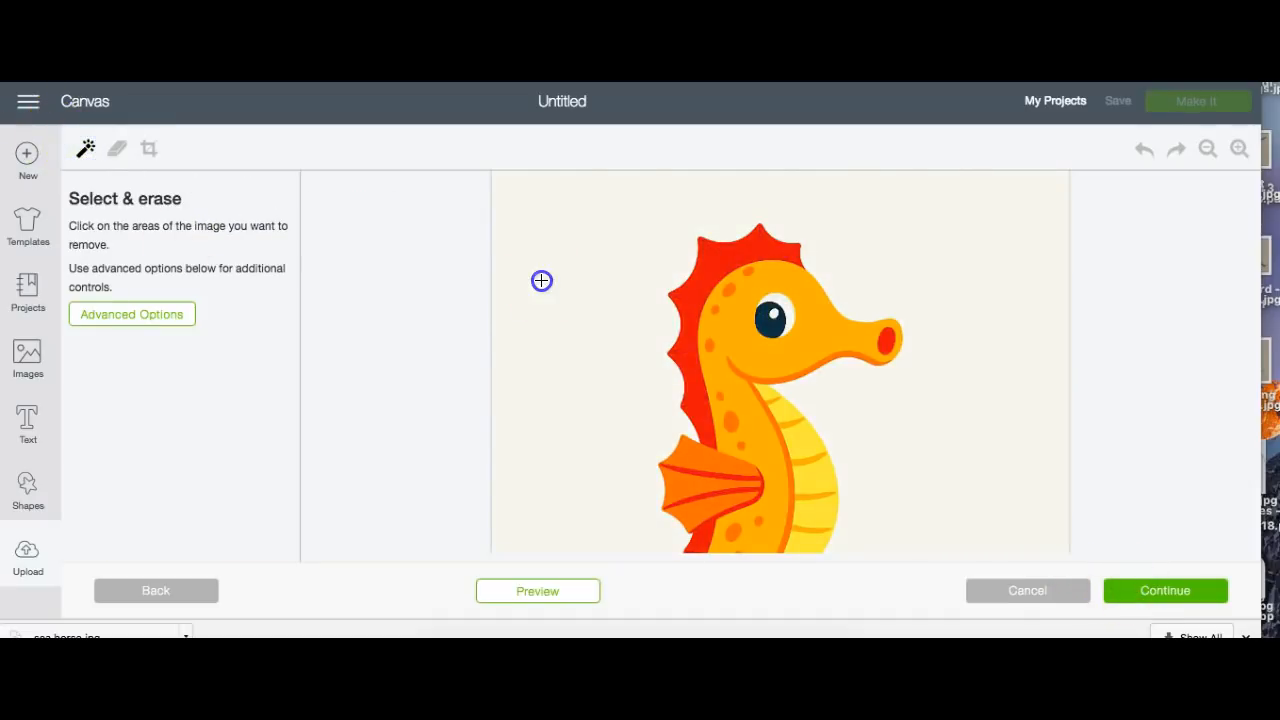
left_click(1140, 600)
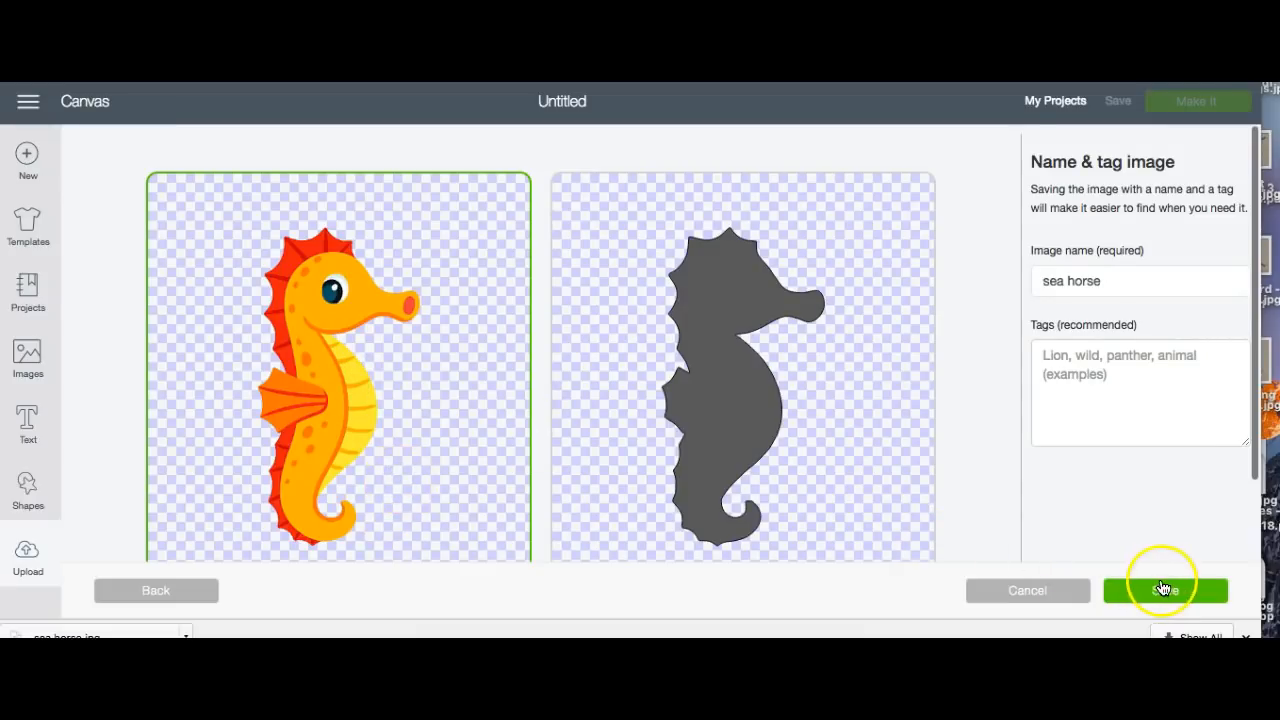
scroll(429, 546, "down", 2)
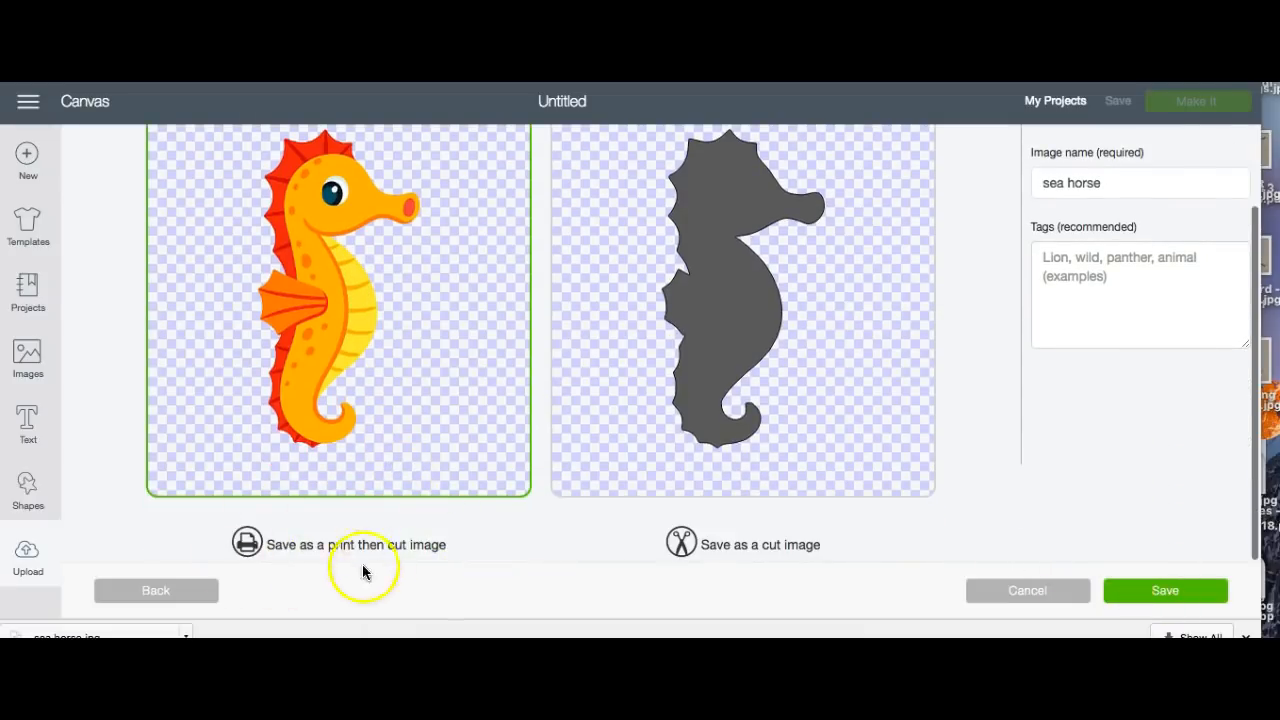
left_click(1163, 594)
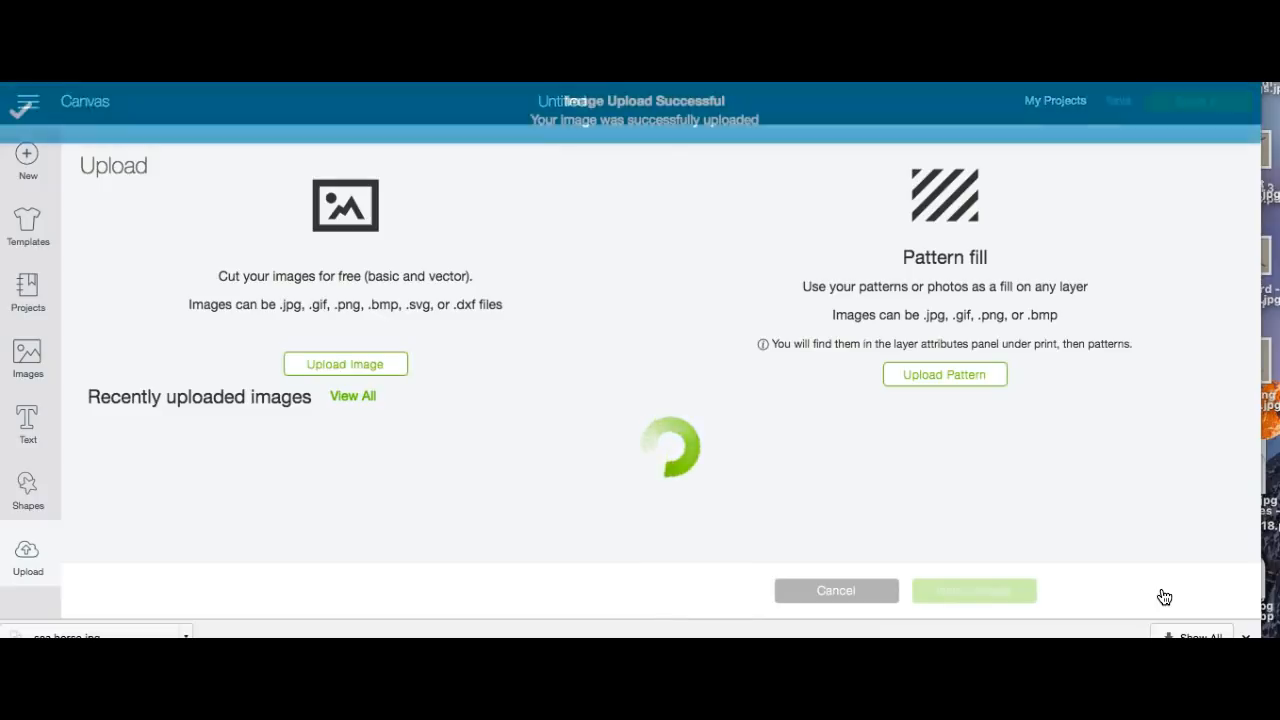
Select the full-colour seahorse and its six cut layers from the recent uploads and insert them into the canvas.
left_click(993, 545)
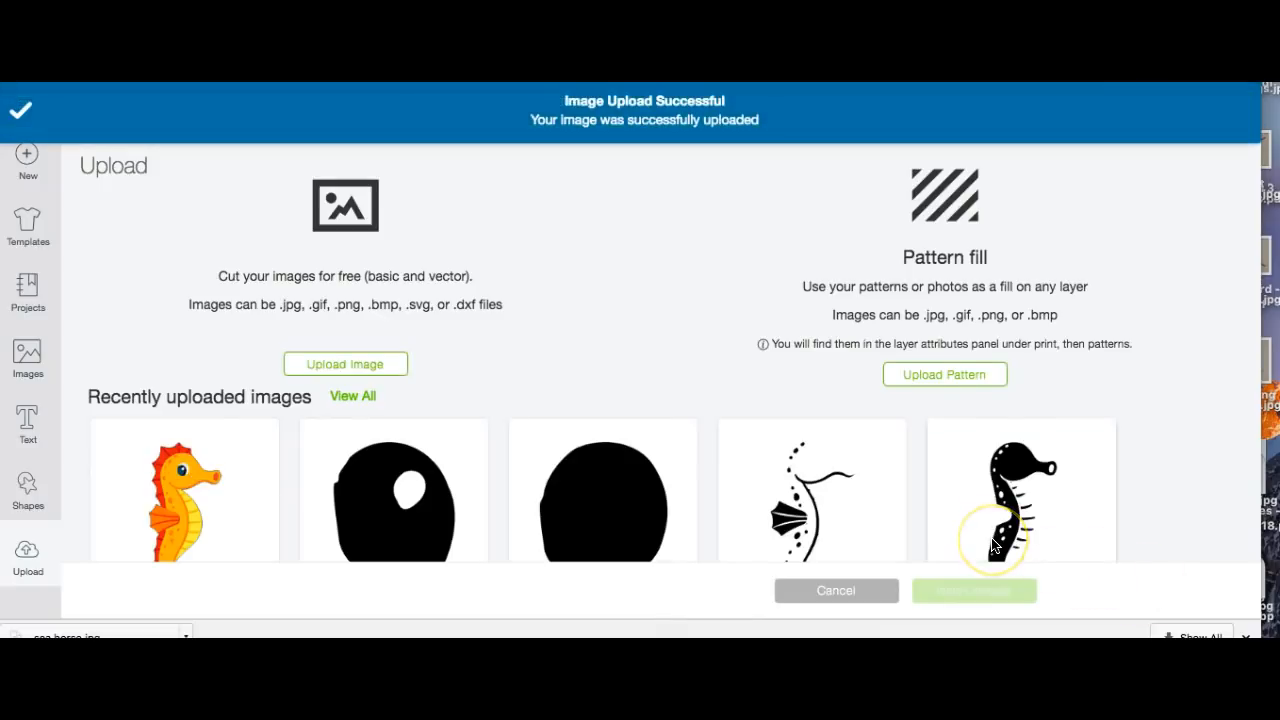
scroll(993, 545, "down", 3)
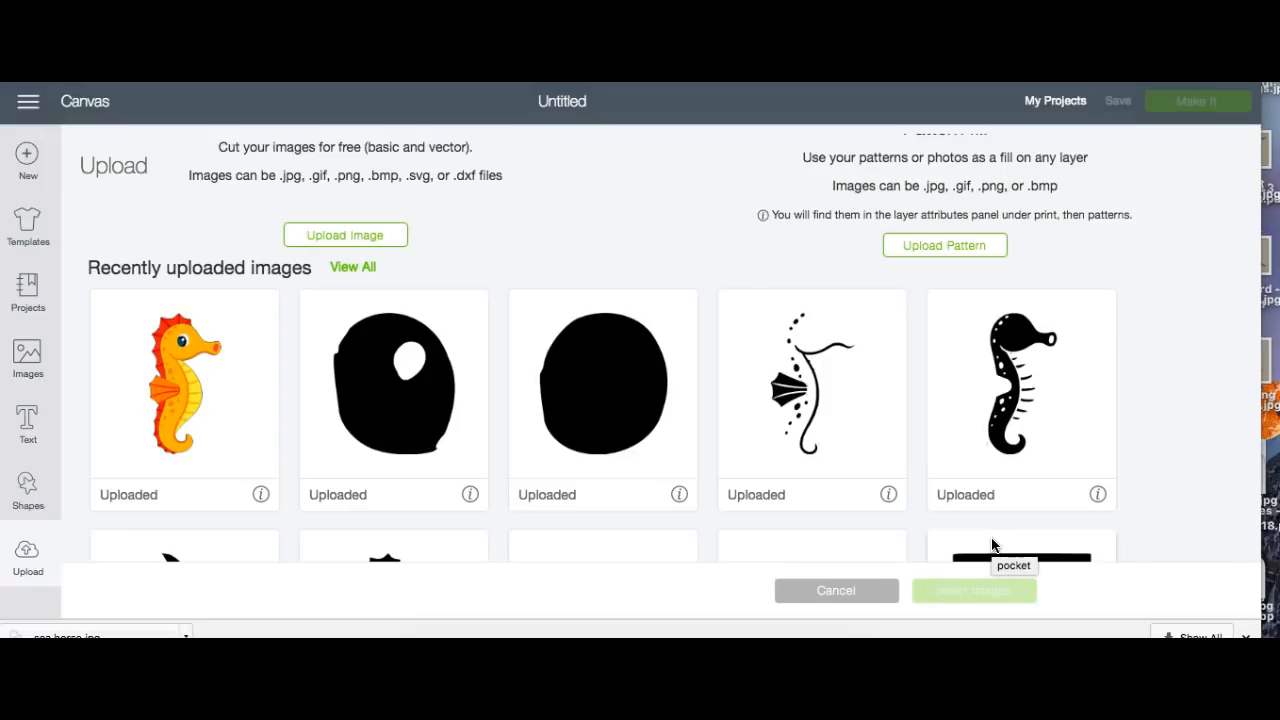
left_click(221, 423)
scroll(343, 508, "down", 3)
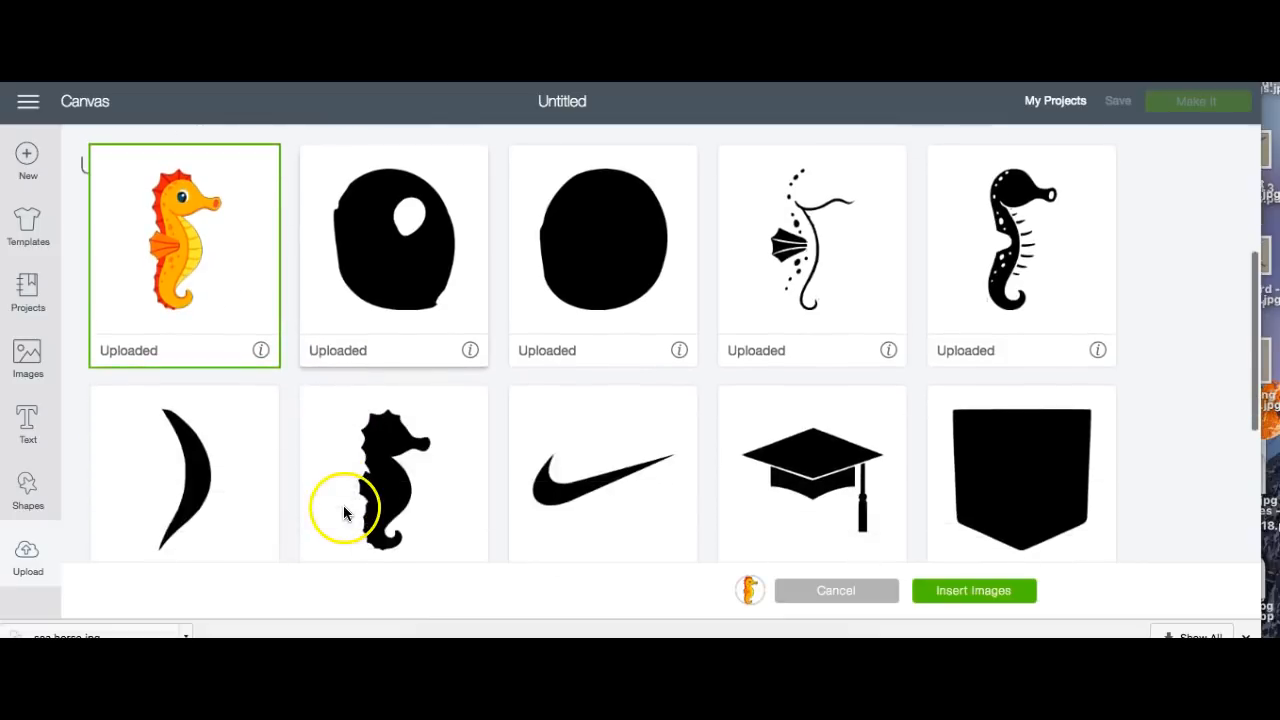
left_click(397, 491)
left_click(246, 466)
left_click(394, 291)
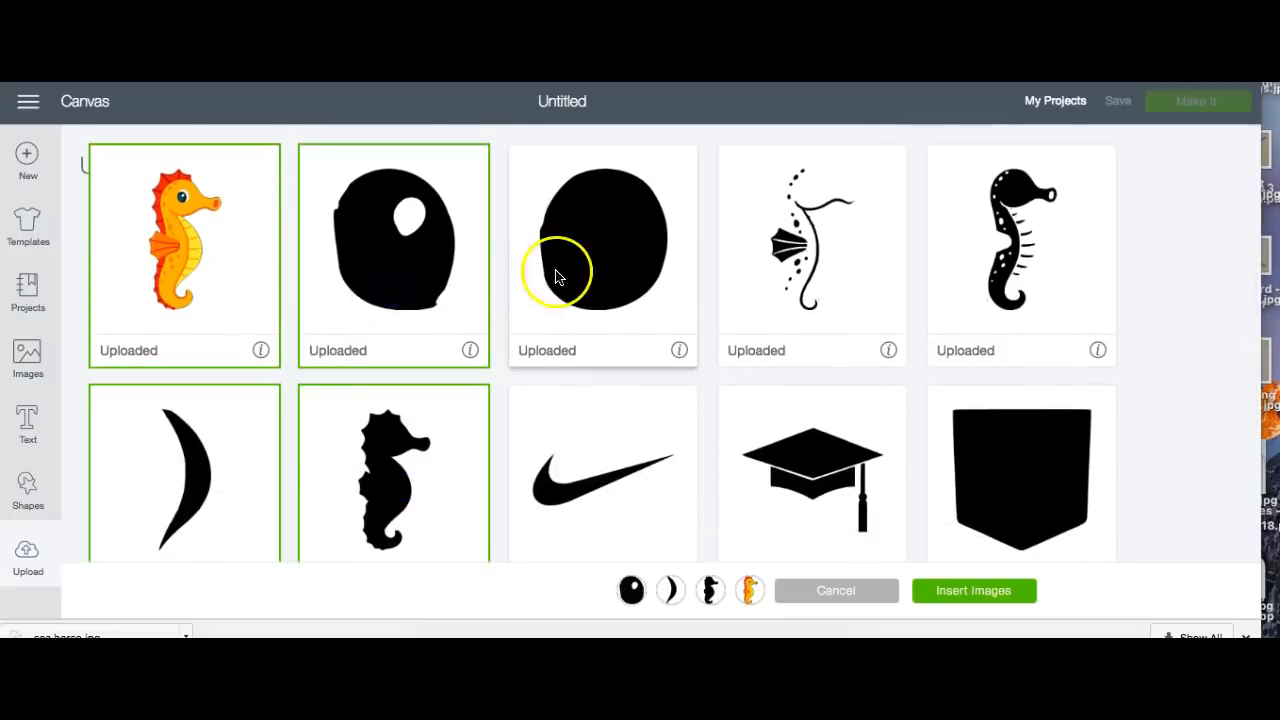
left_click(557, 277)
left_click(851, 256)
left_click(975, 250)
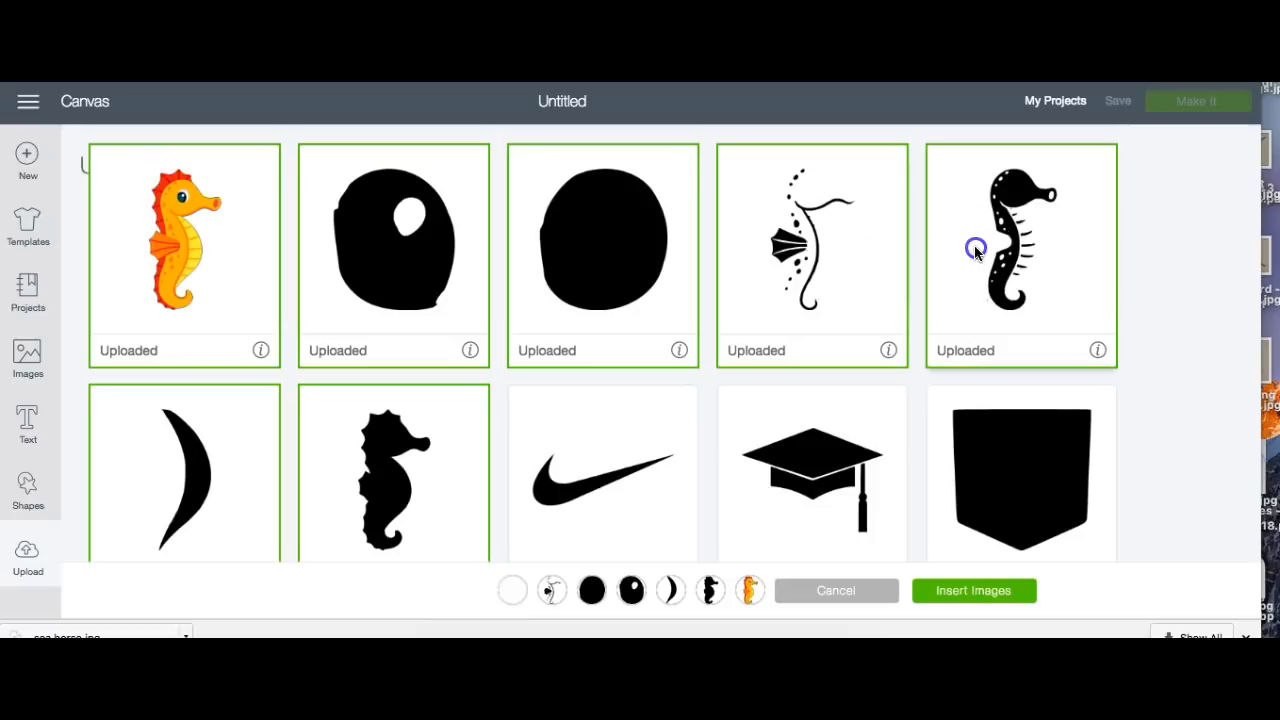
left_click(947, 593)
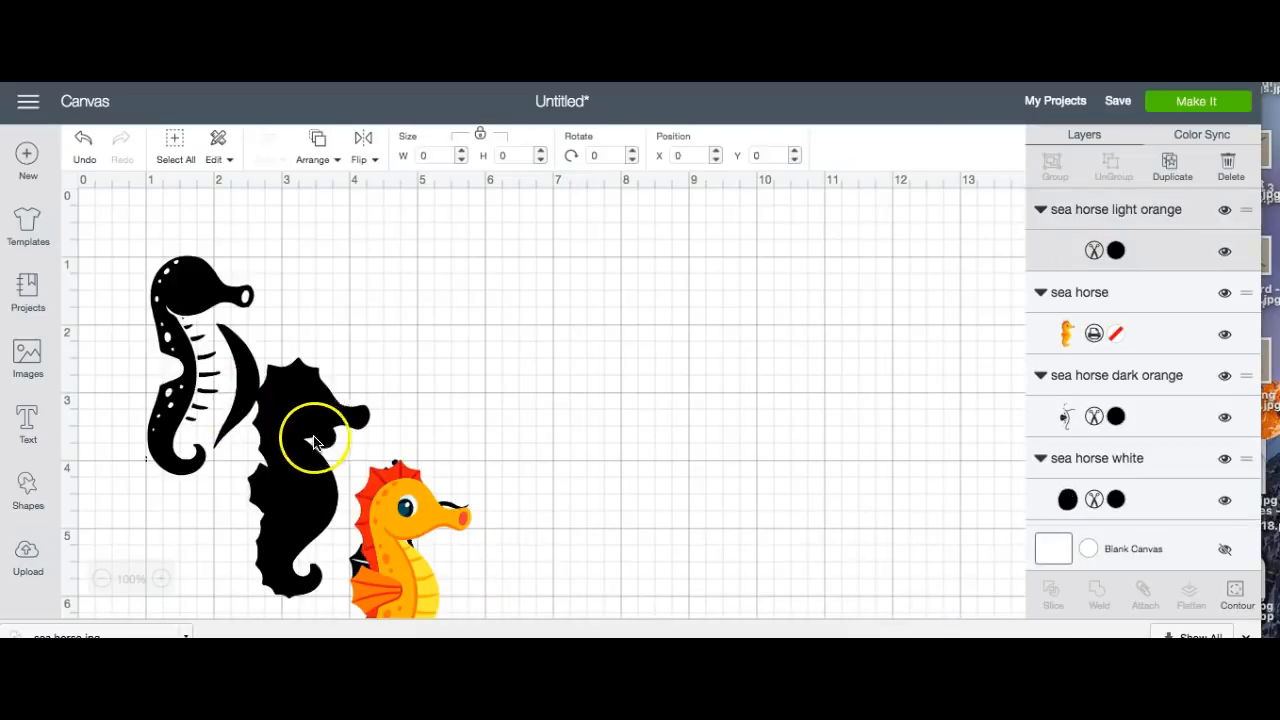
Move the full-colour seahorse to about the 10-inch mark and the solid silhouette to about X 5.94, Y 0.65.
left_click_drag(392, 528, 785, 300)
left_click_drag(304, 432, 554, 305)
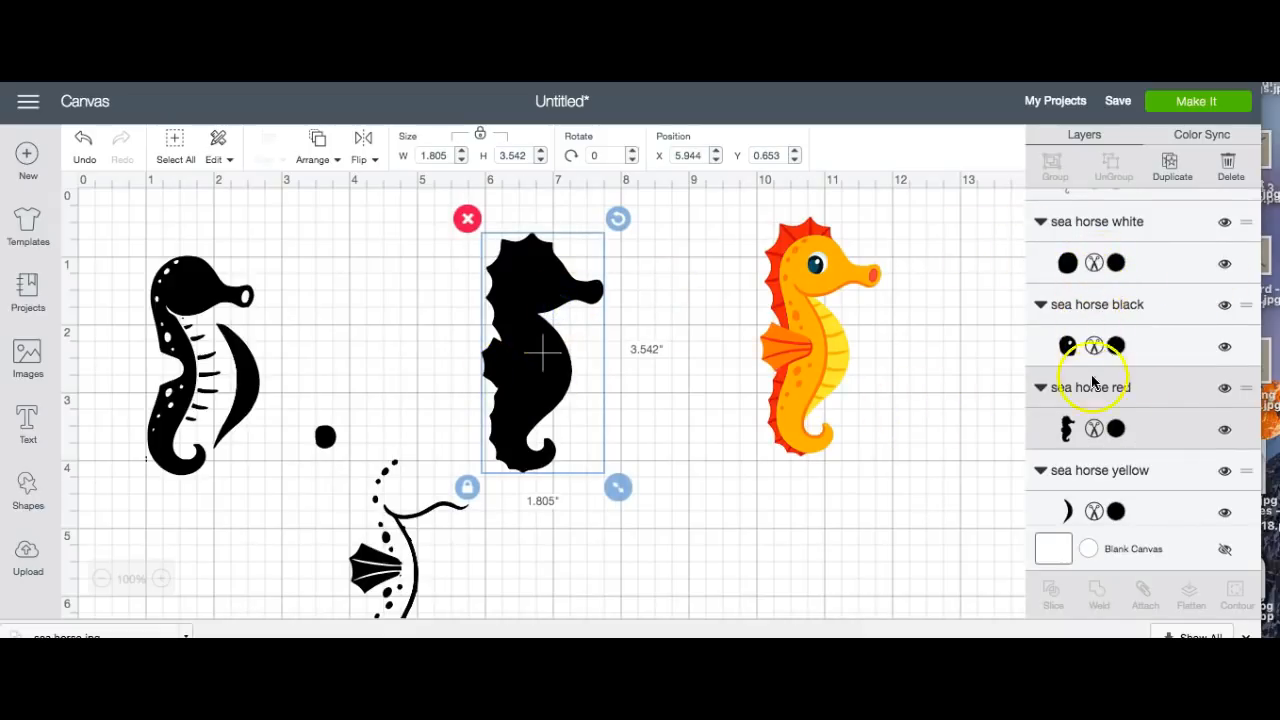
Examine the line type options in the layer attributes of the "sea horse red" layer.
left_click(1094, 431)
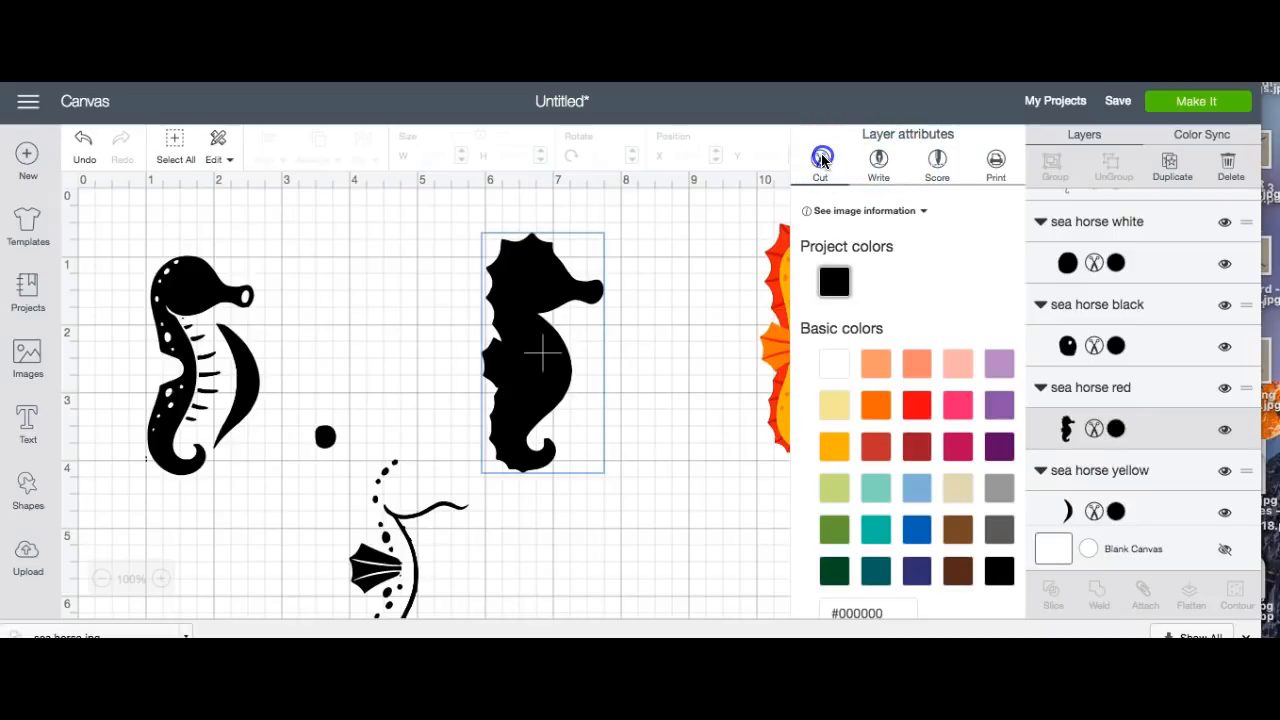
left_click(726, 309)
left_click(530, 330)
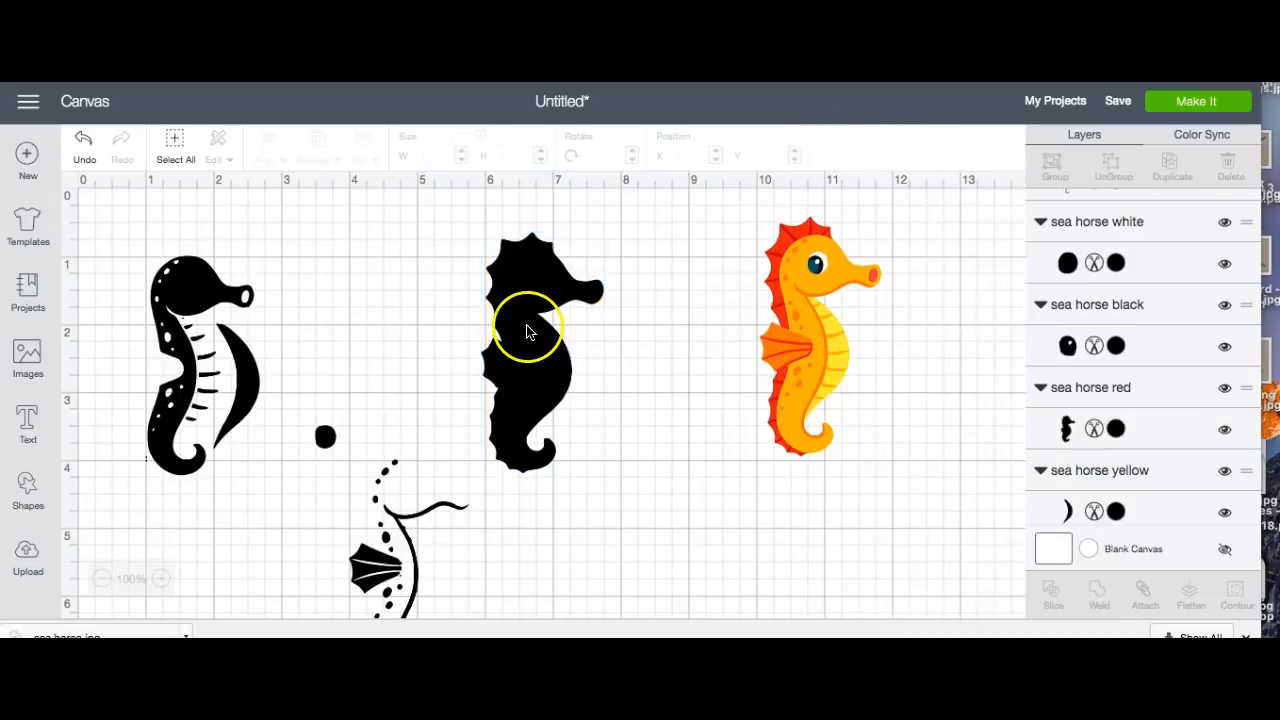
Set the colour of the "sea horse red" layer to red.
left_click(1108, 471)
left_click(1112, 432)
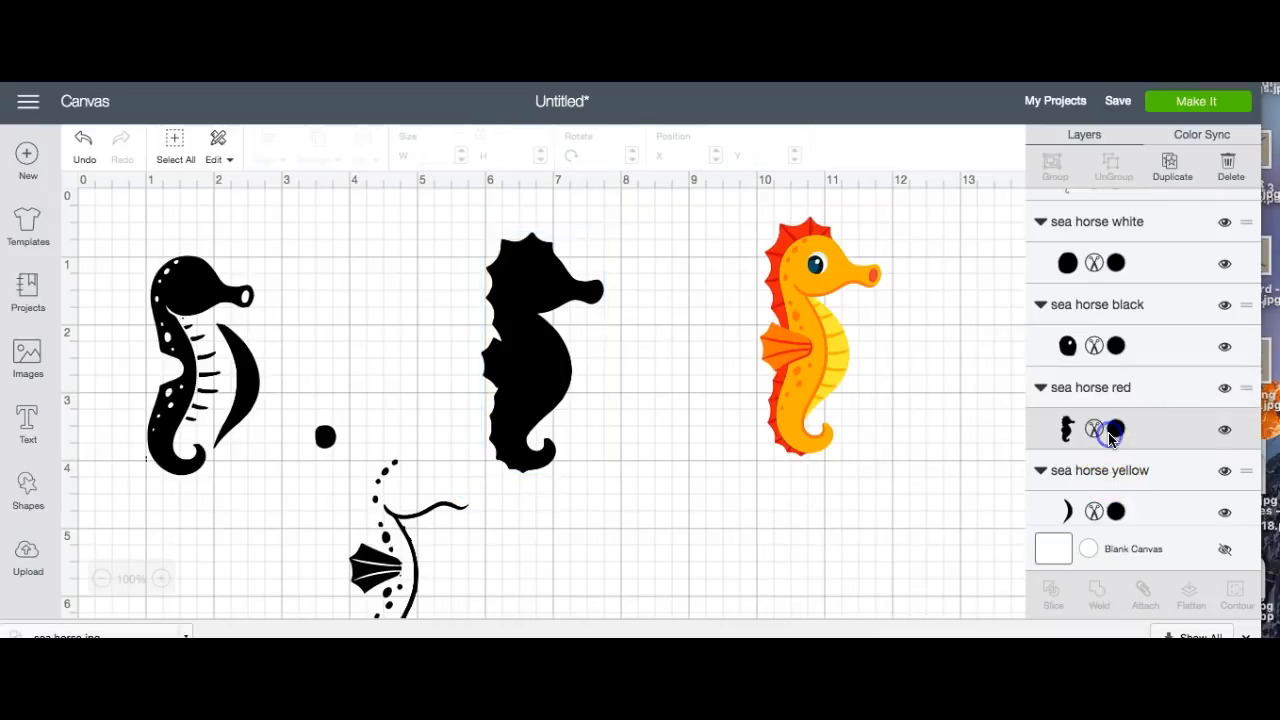
left_click(921, 409)
left_click(655, 490)
Colour the "sea horse light orange" layer Mango and position it over the red silhouette at about X 6.14, Y 0.93.
left_click(250, 383)
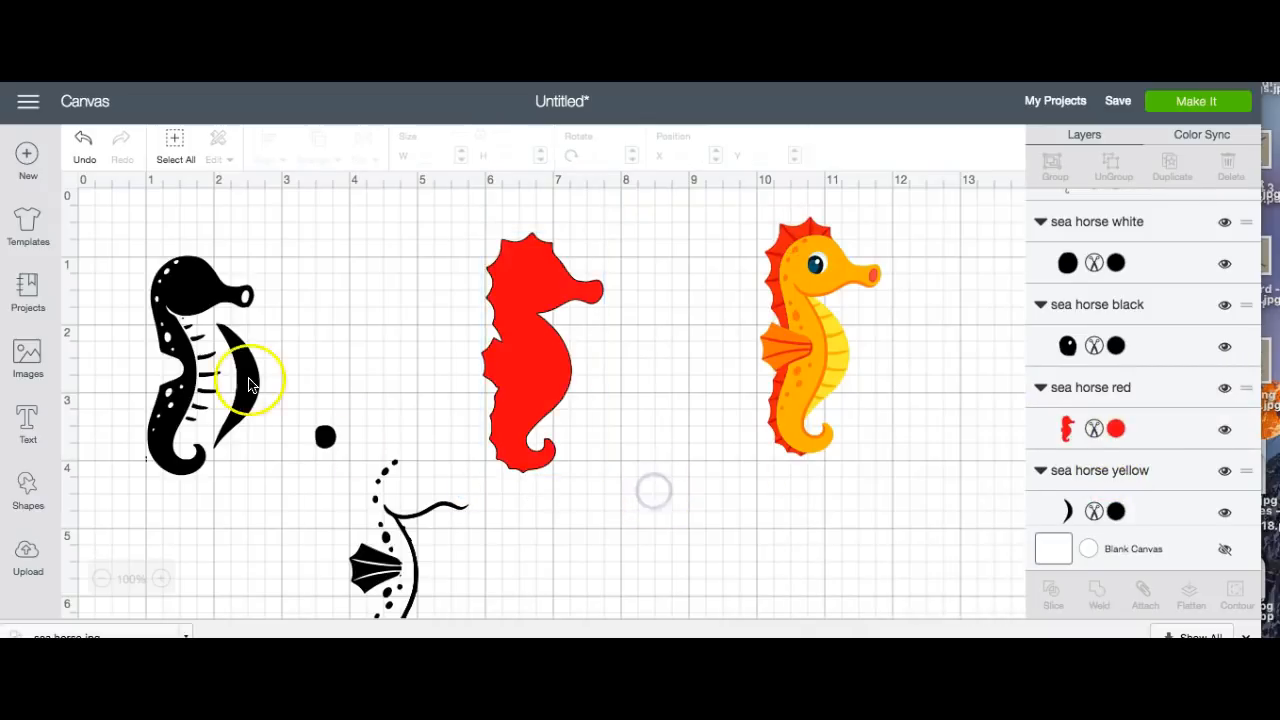
left_click(196, 298)
left_click_drag(196, 298, 675, 352)
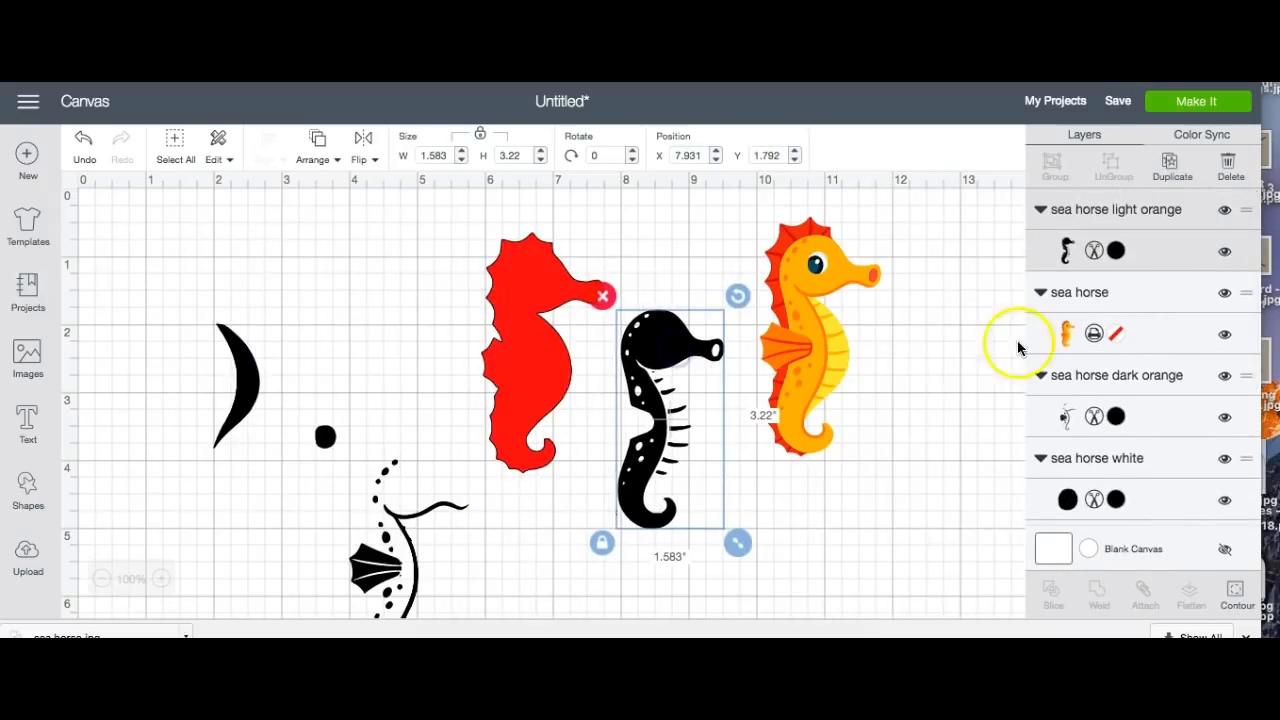
left_click(1115, 253)
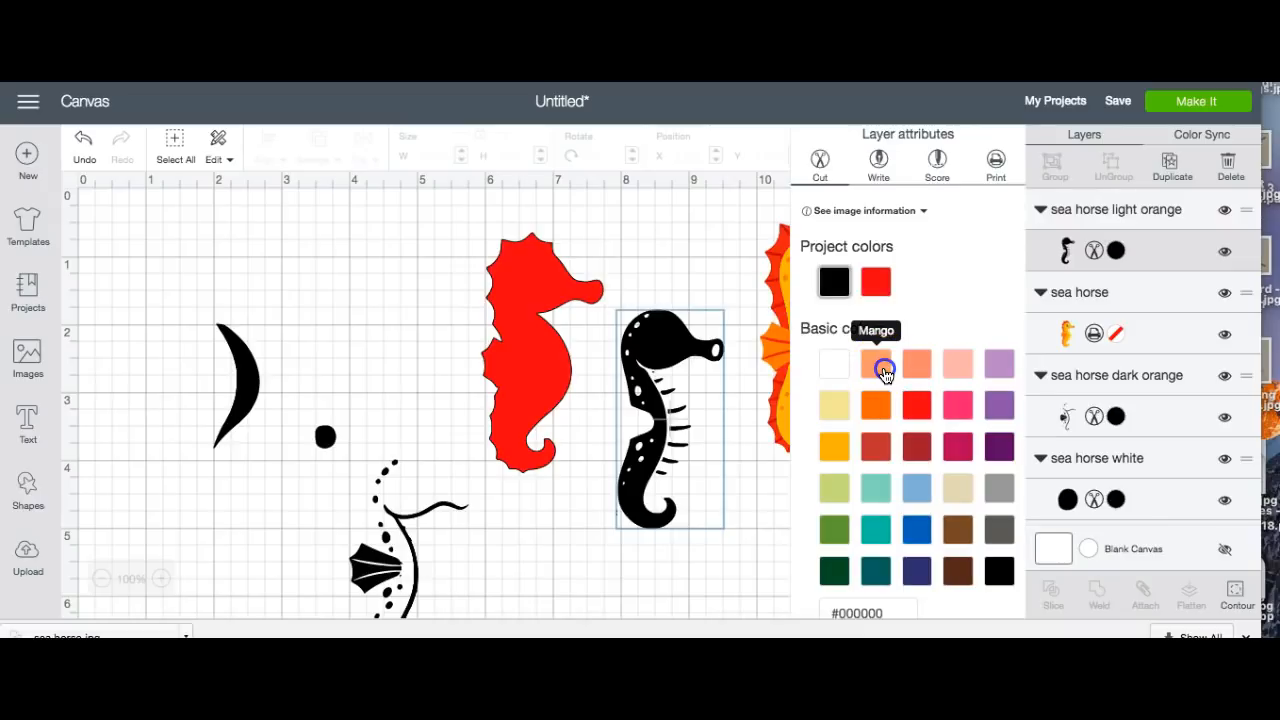
left_click(884, 374)
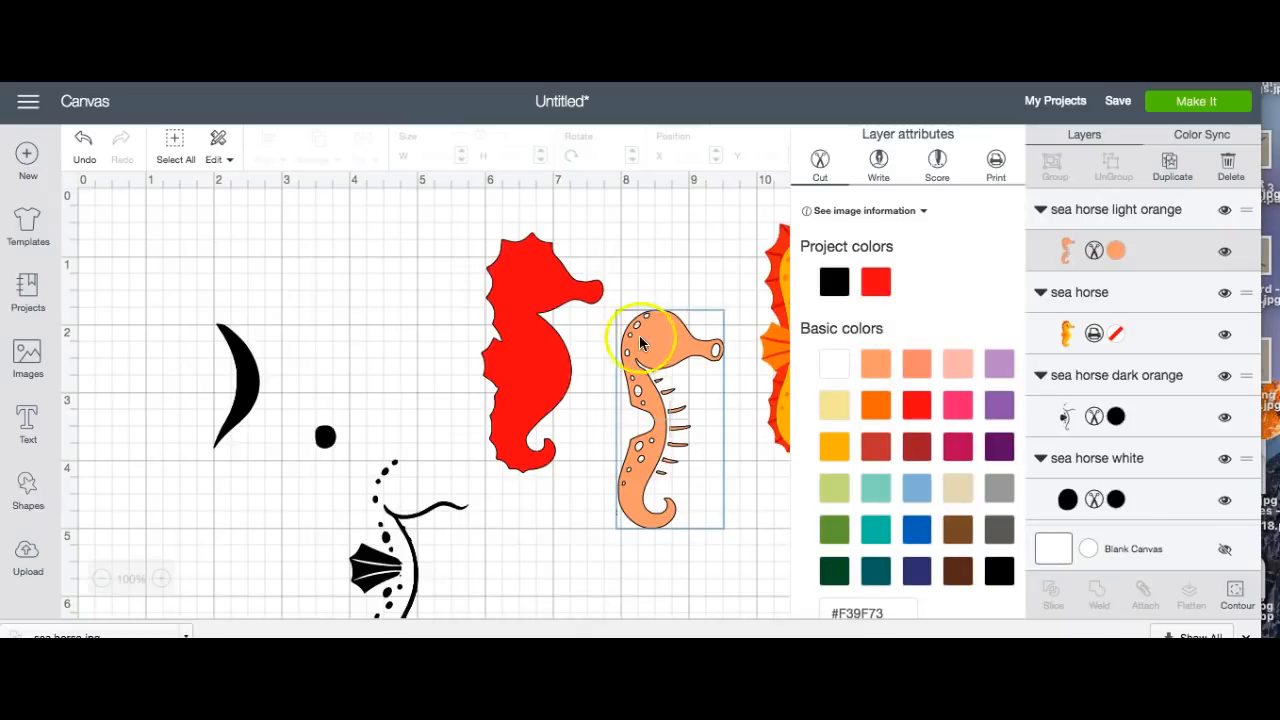
left_click_drag(646, 334, 531, 274)
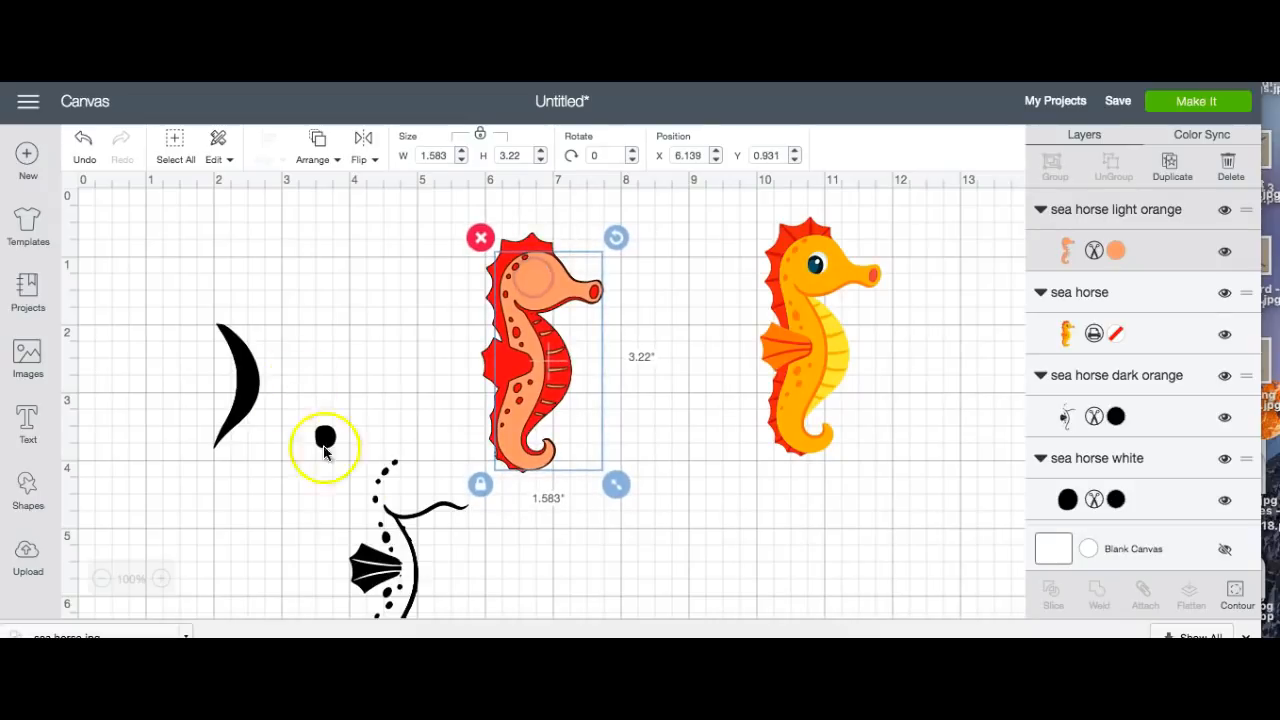
Move the "sea horse dark orange" layer to about X 4.04, Y 3.71 and colour it orange #ED7122.
left_click(404, 519)
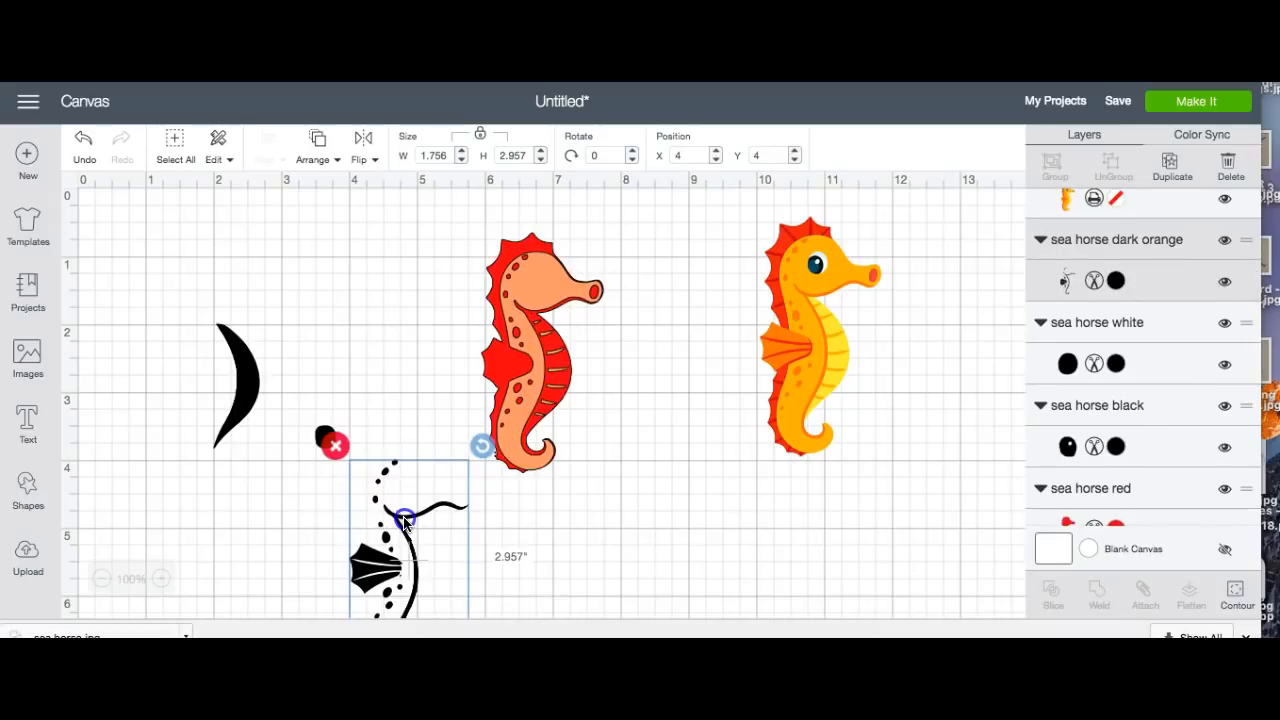
left_click_drag(404, 512, 408, 492)
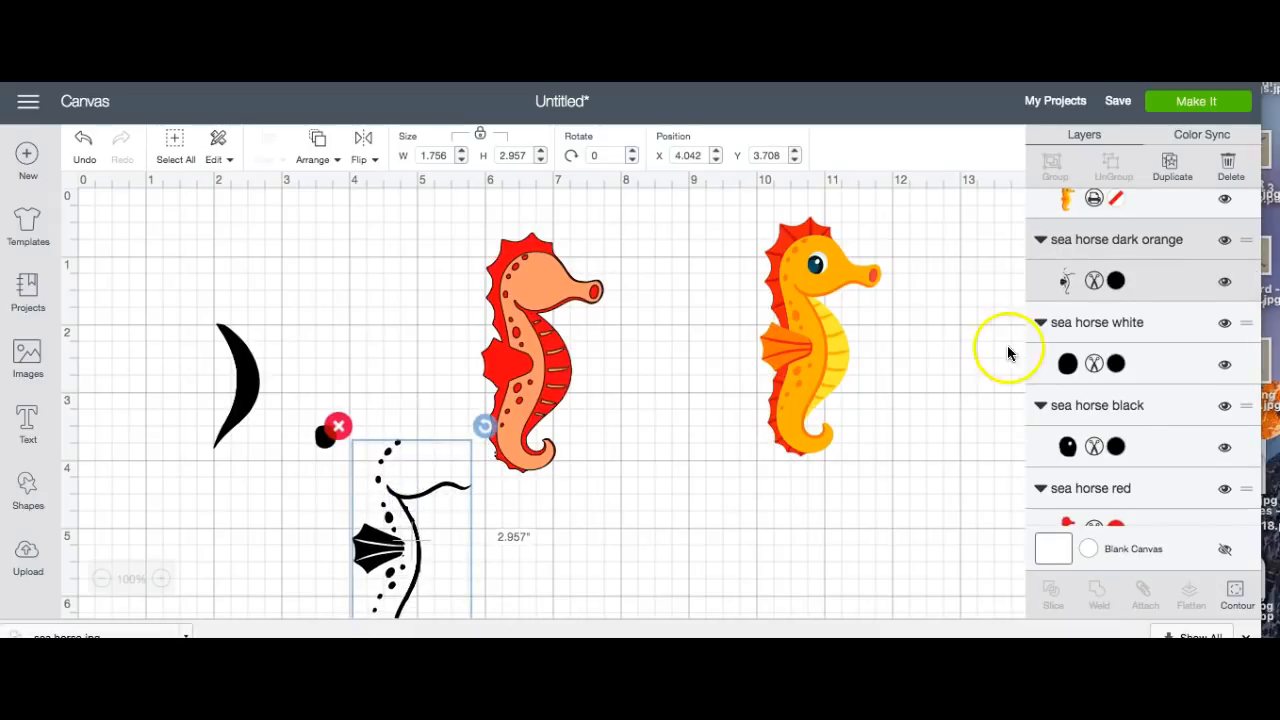
left_click(1116, 284)
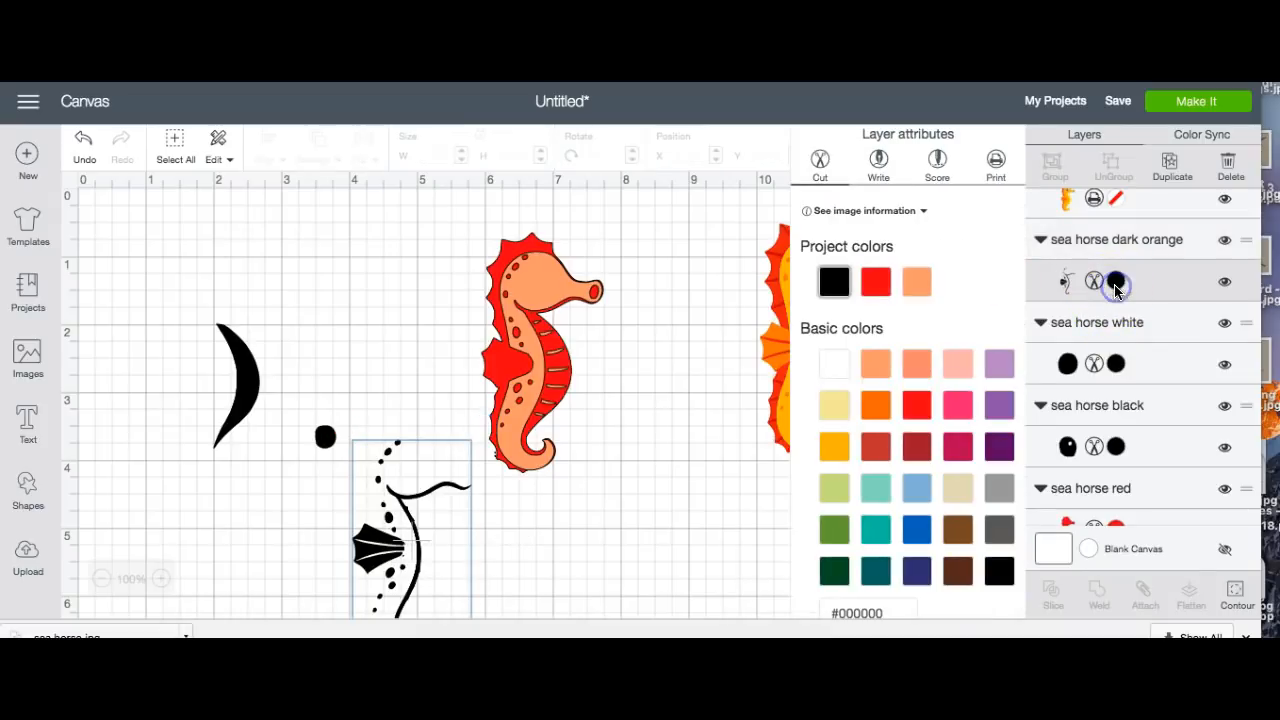
left_click(874, 407)
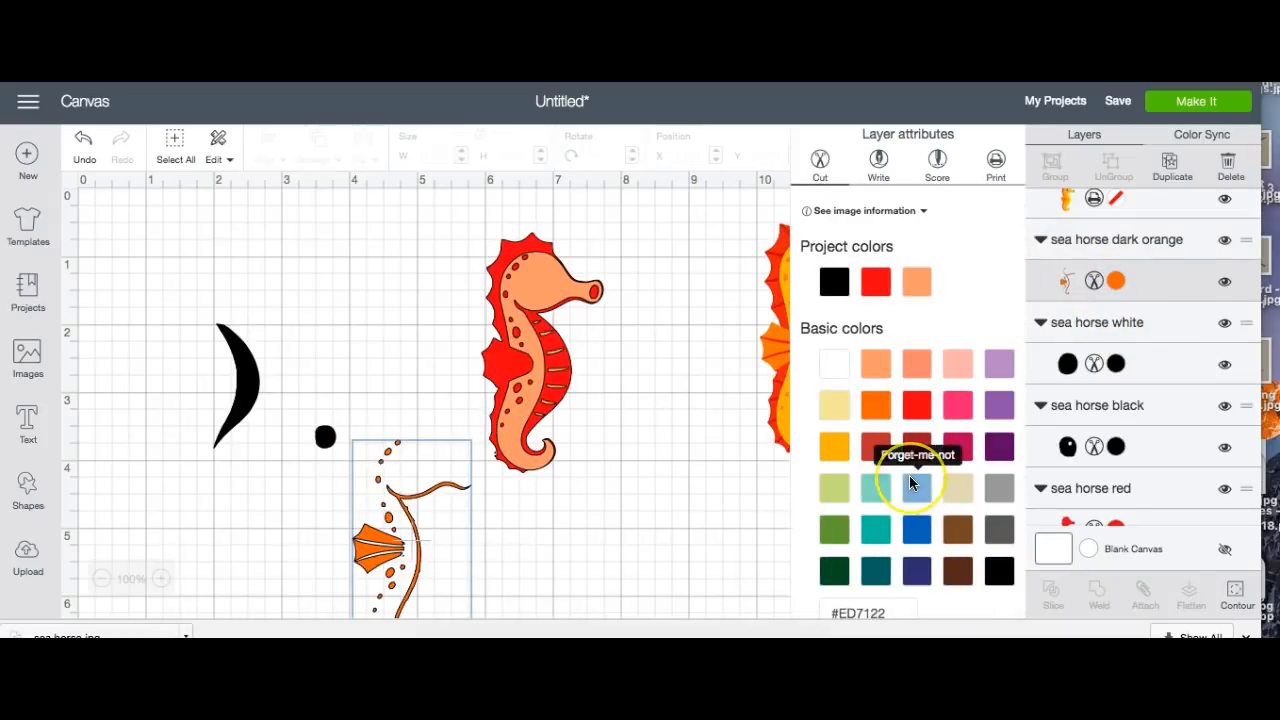
Recolour the "sea horse dark orange" layer to #CE570A and position it over the light orange body at about X 5.92, Y 0.96.
scroll(909, 475, "down", 5)
left_click_drag(930, 531, 942, 543)
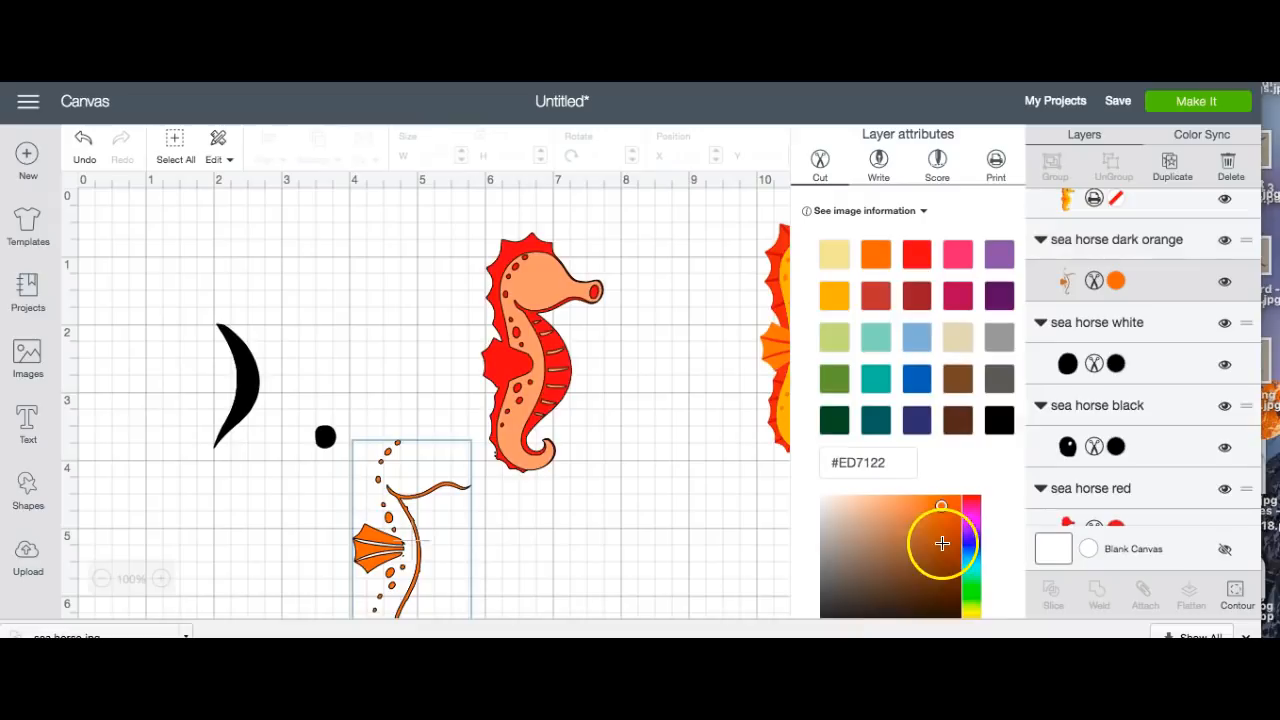
left_click(909, 530)
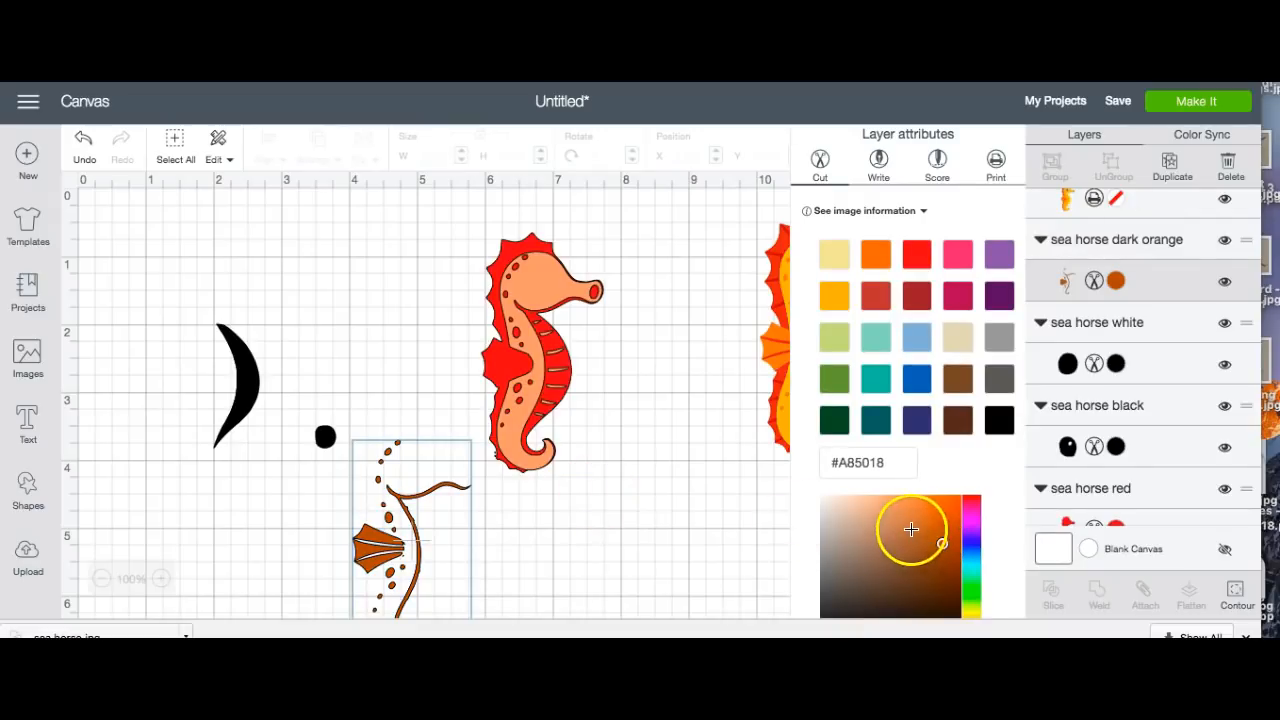
left_click(901, 508)
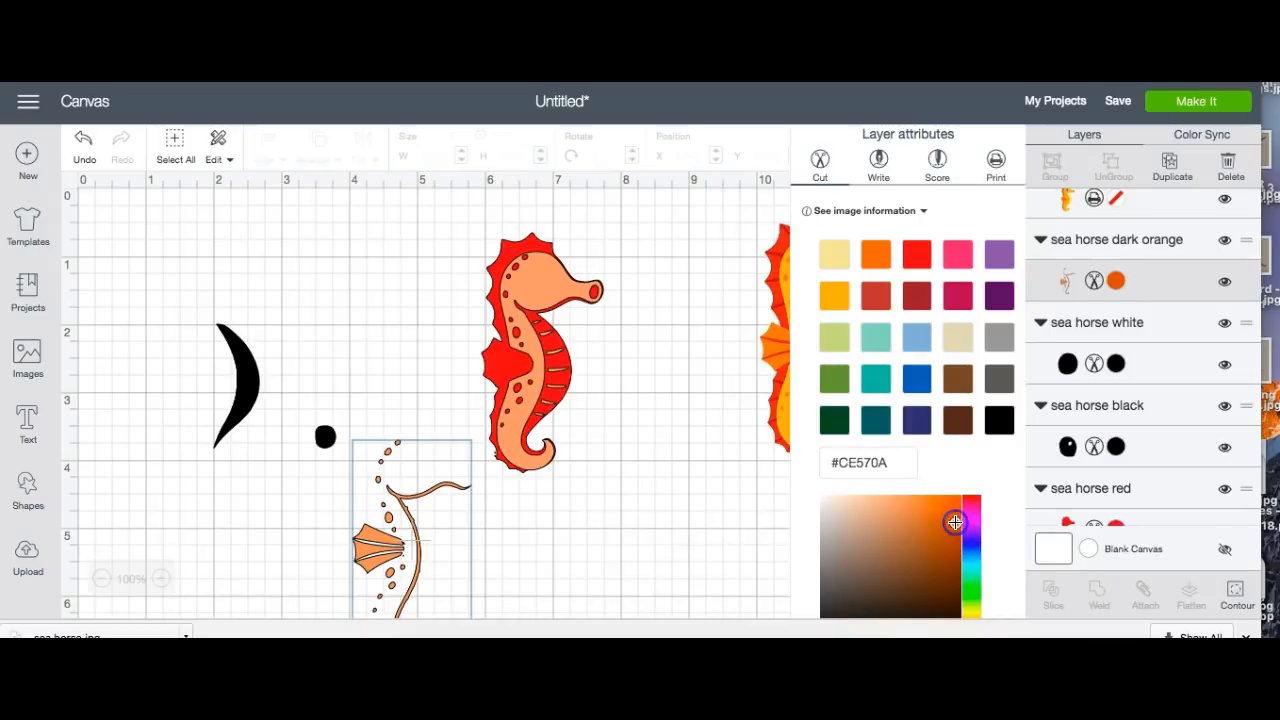
left_click_drag(394, 488, 521, 310)
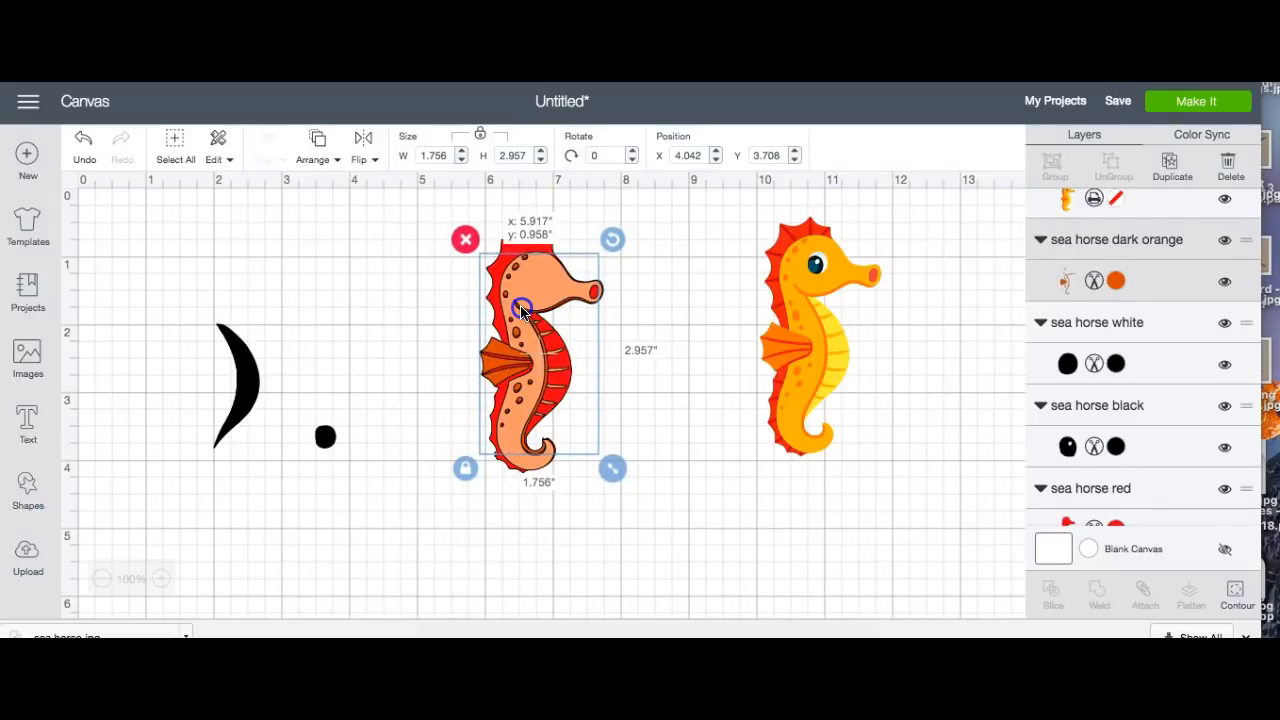
left_click(401, 325)
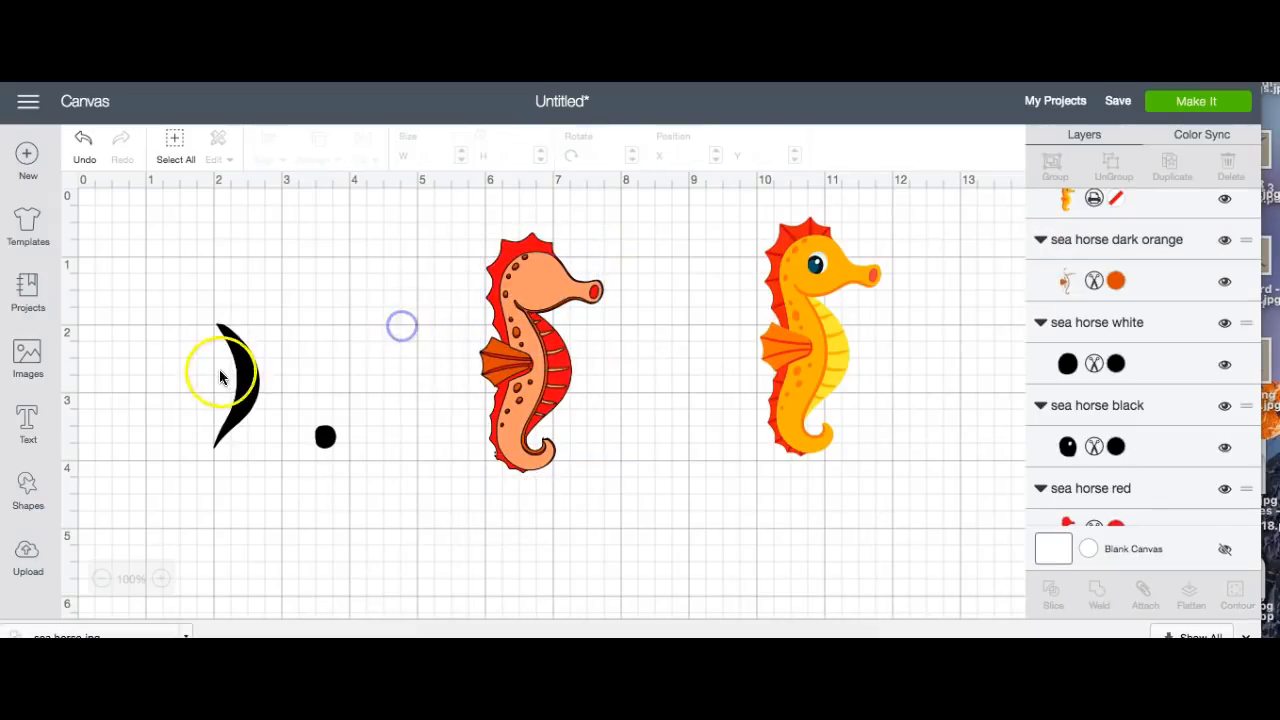
Colour the "sea horse yellow" layer Candycorn and position it over the belly at about X 6.58, Y 1.86.
left_click(250, 380)
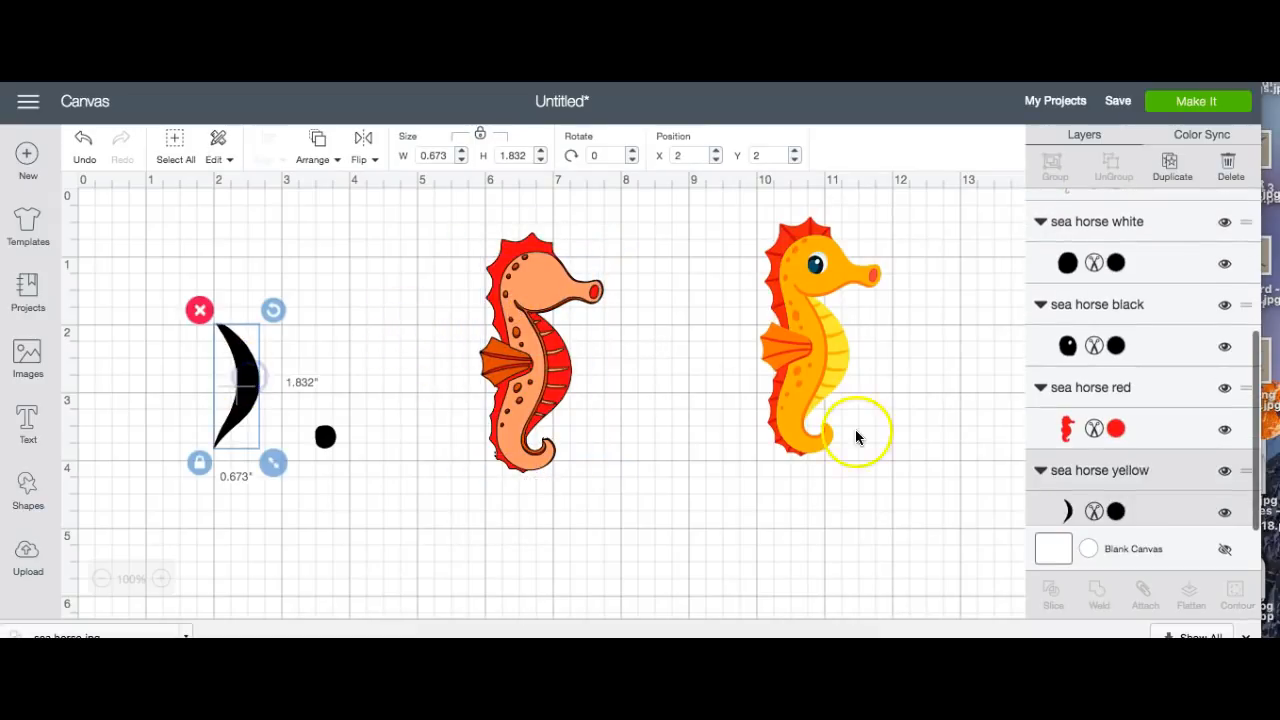
left_click(1116, 513)
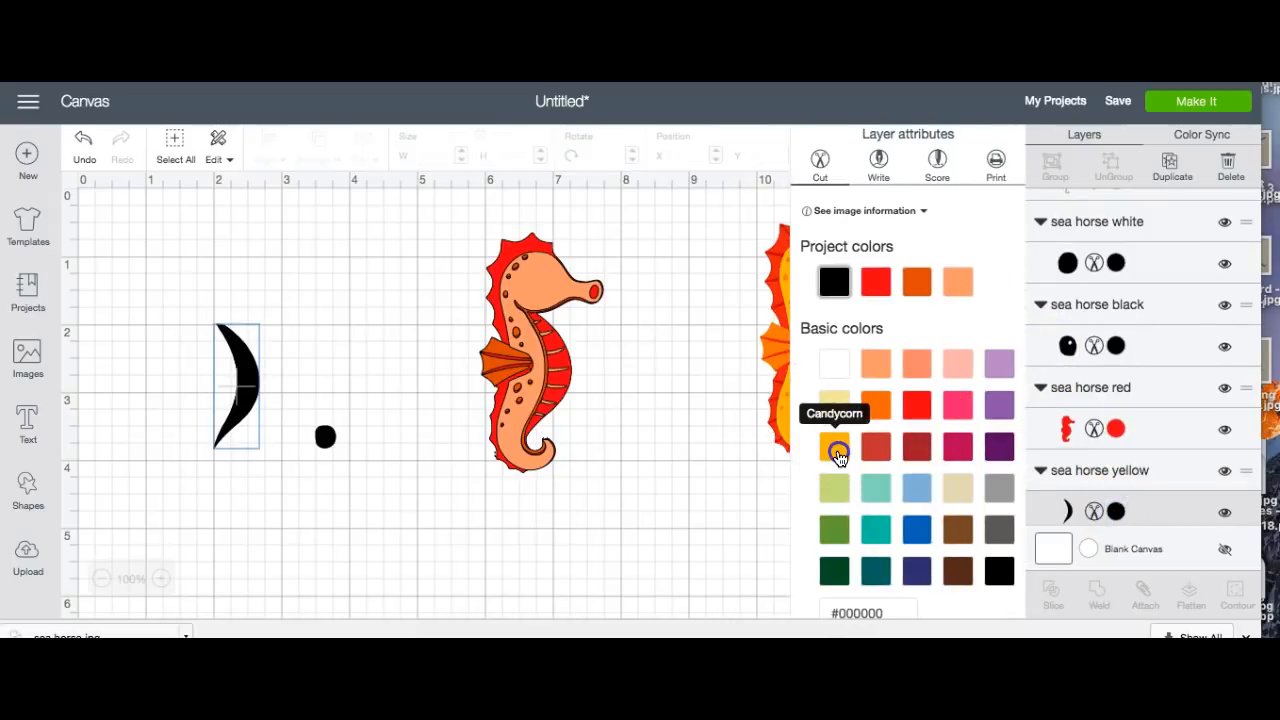
left_click(838, 450)
left_click(267, 375)
left_click_drag(243, 380, 560, 370)
Bring the "sea horse yellow" layer to the front, followed by the "sea horse light orange" layer so that it covers the yellow.
left_click(518, 345)
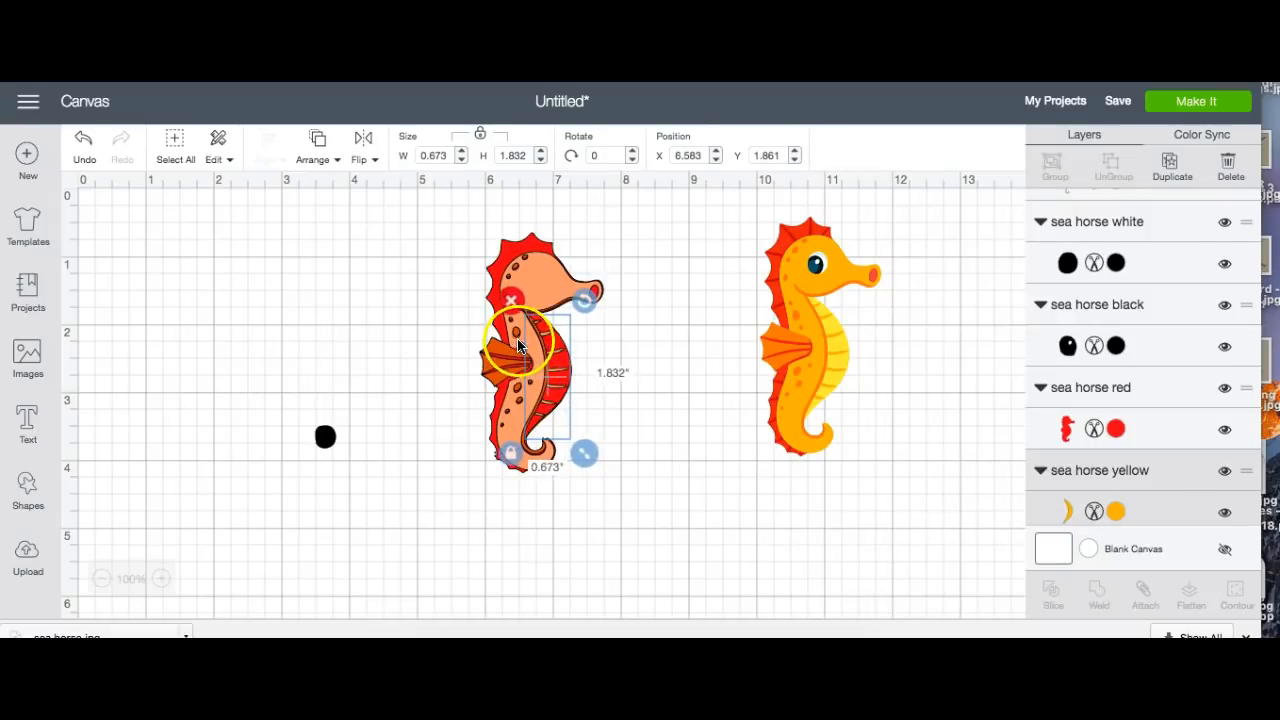
left_click(320, 145)
left_click(298, 264)
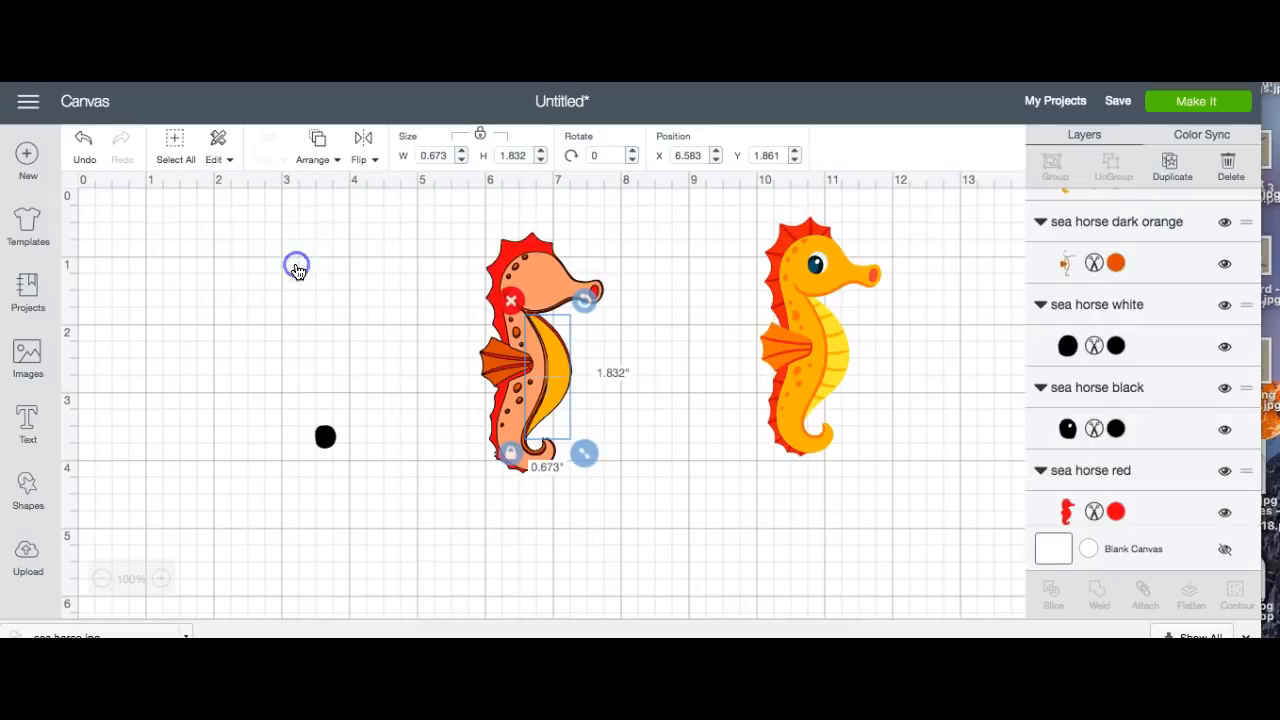
left_click(557, 293)
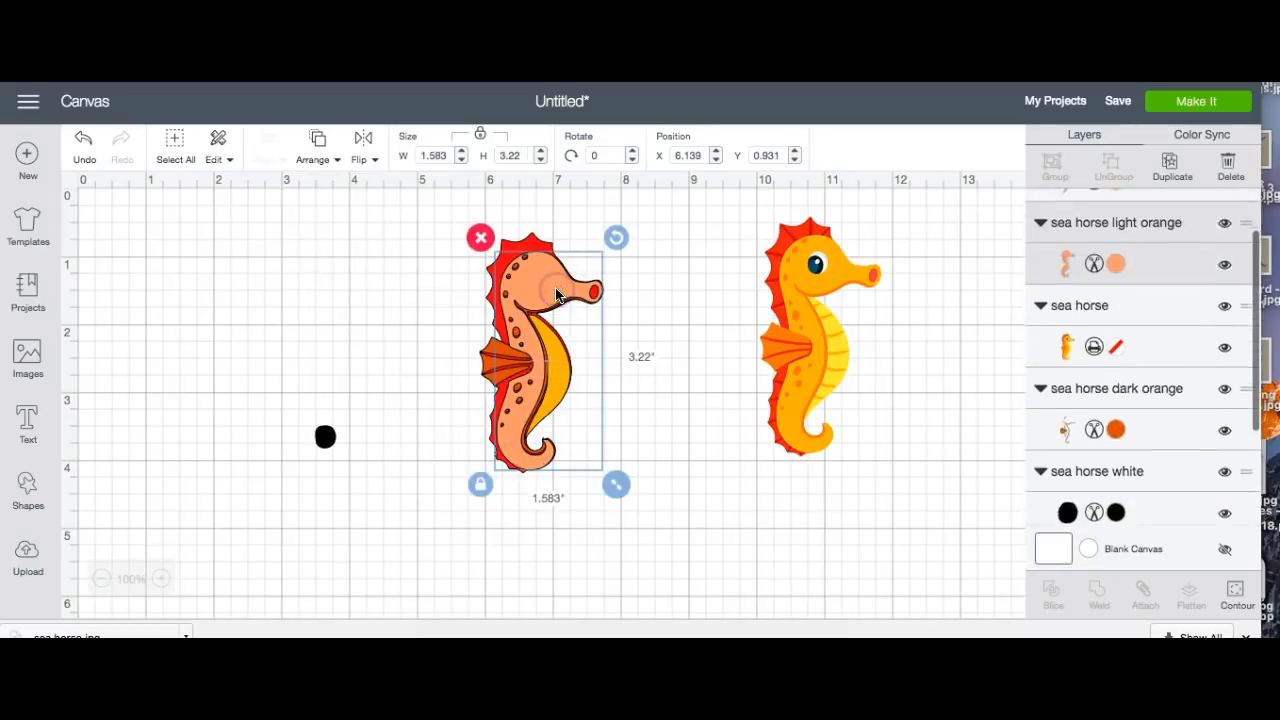
left_click(320, 145)
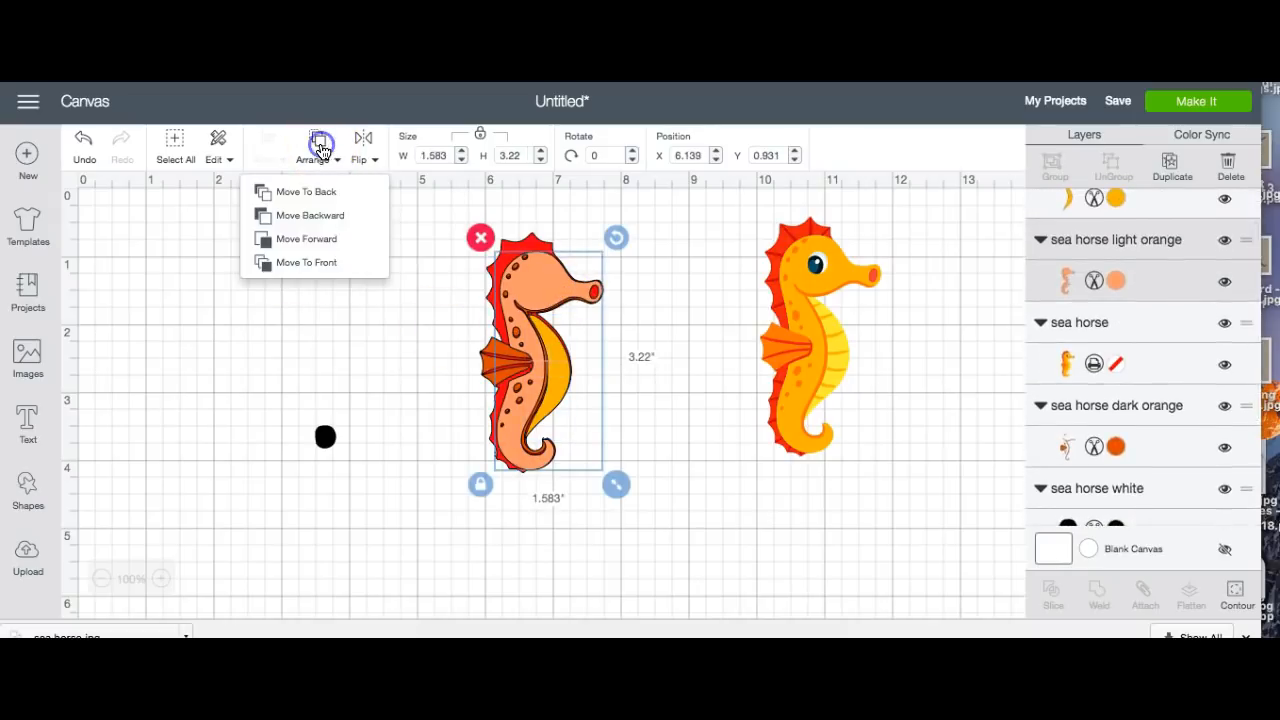
left_click(316, 264)
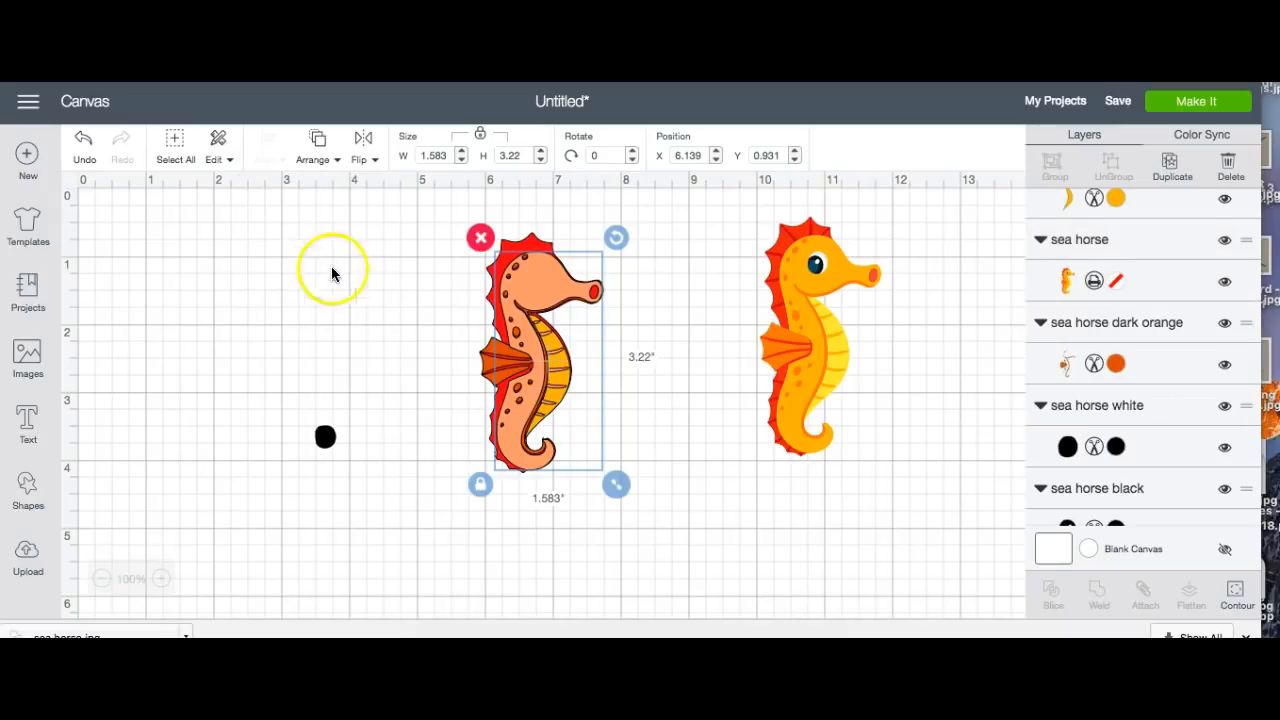
Colour the "sea horse white" layer white and place it in front of the head as the eye at about X 6.68, Y 1.21.
left_click_drag(323, 437, 327, 373)
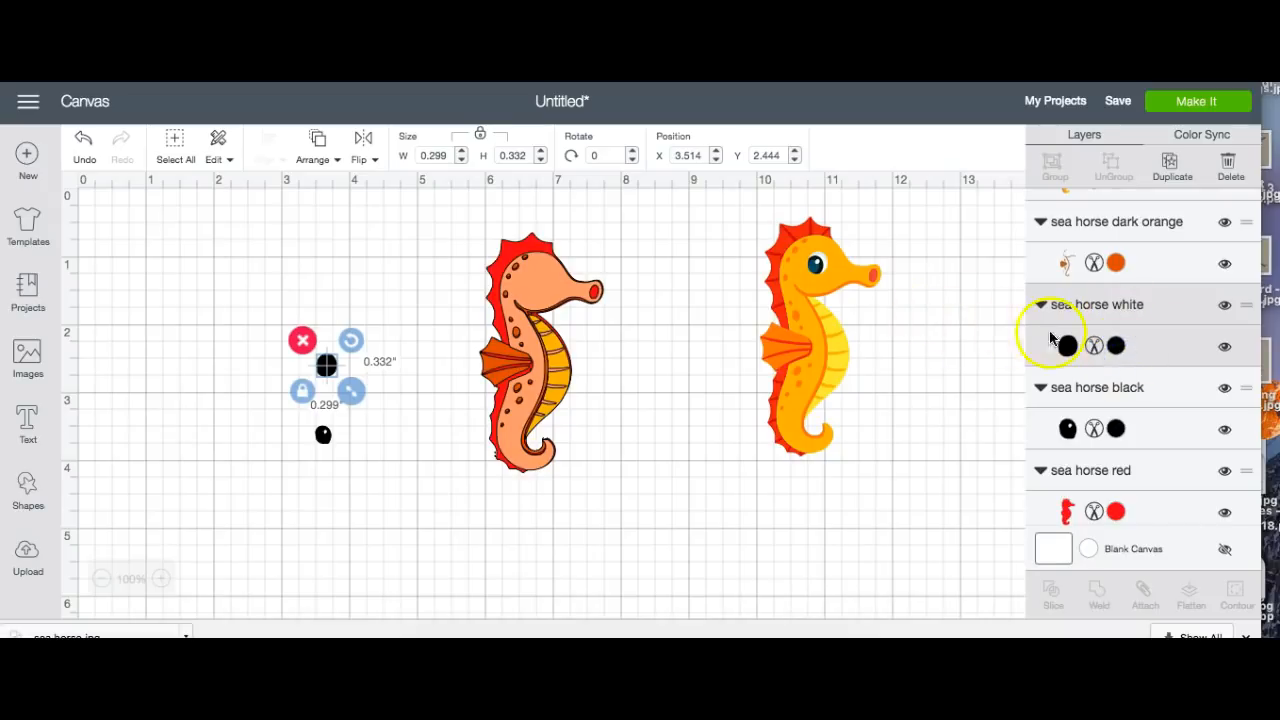
left_click(1120, 347)
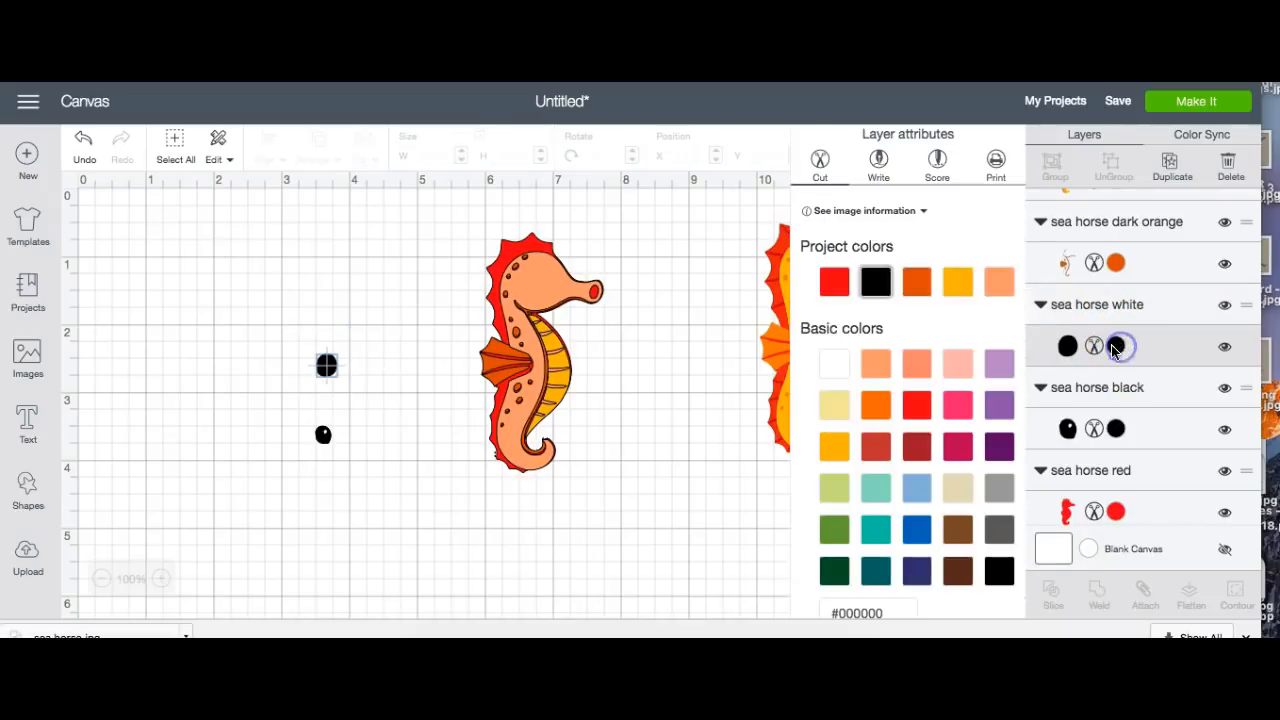
left_click(838, 363)
left_click_drag(329, 363, 544, 274)
left_click(313, 148)
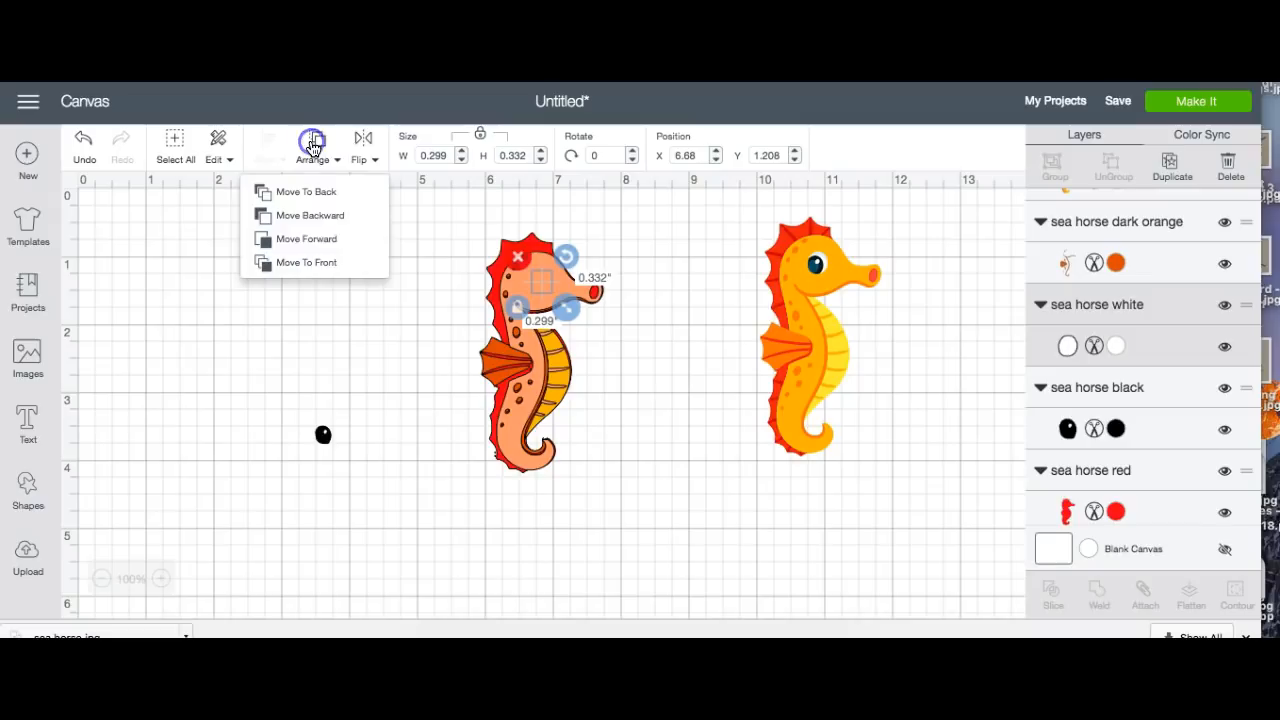
left_click(306, 262)
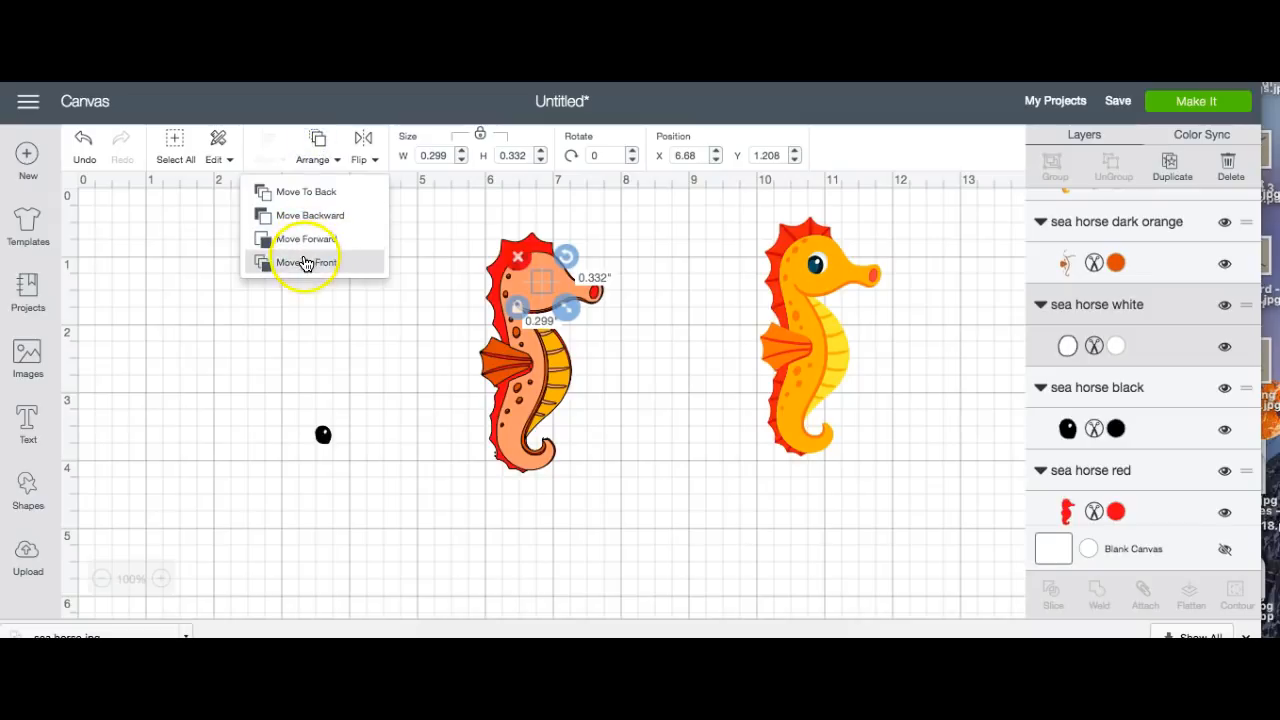
Place the "sea horse black" pupil over the white eye at about X 6.69, Y 1.28, in front of all other layers.
left_click(323, 435)
left_click_drag(323, 435, 540, 286)
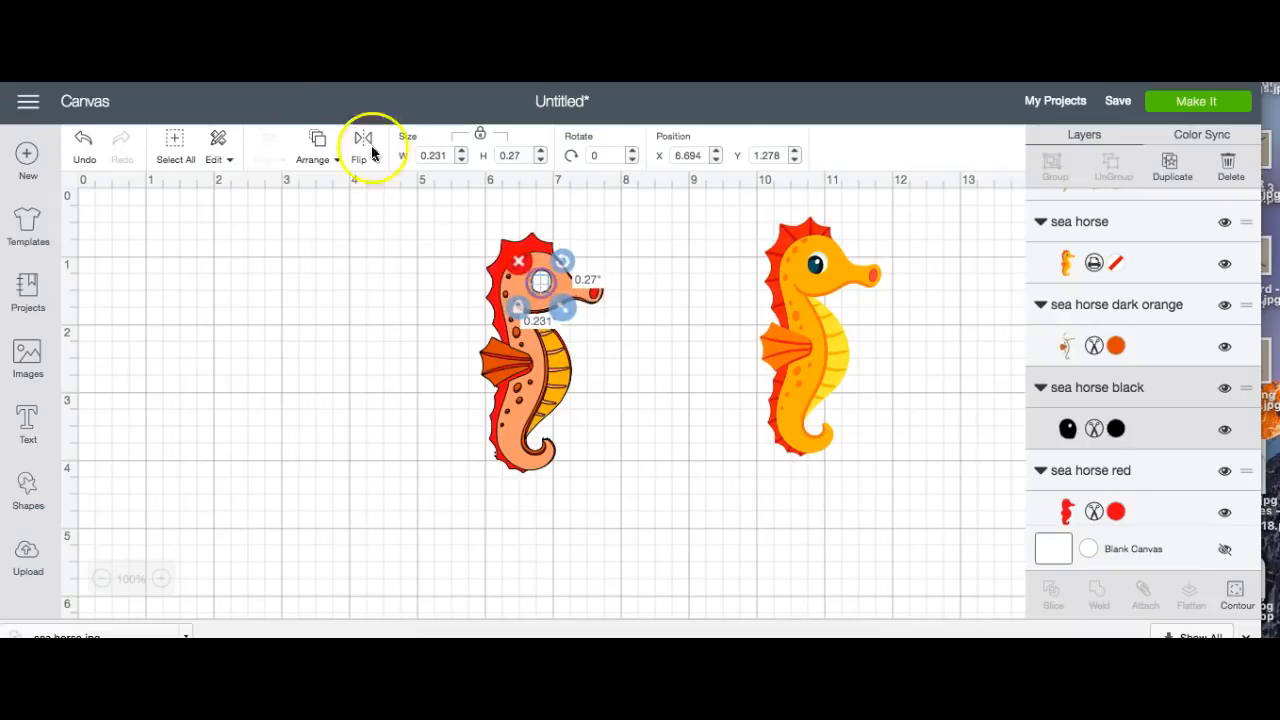
left_click(316, 141)
left_click(311, 264)
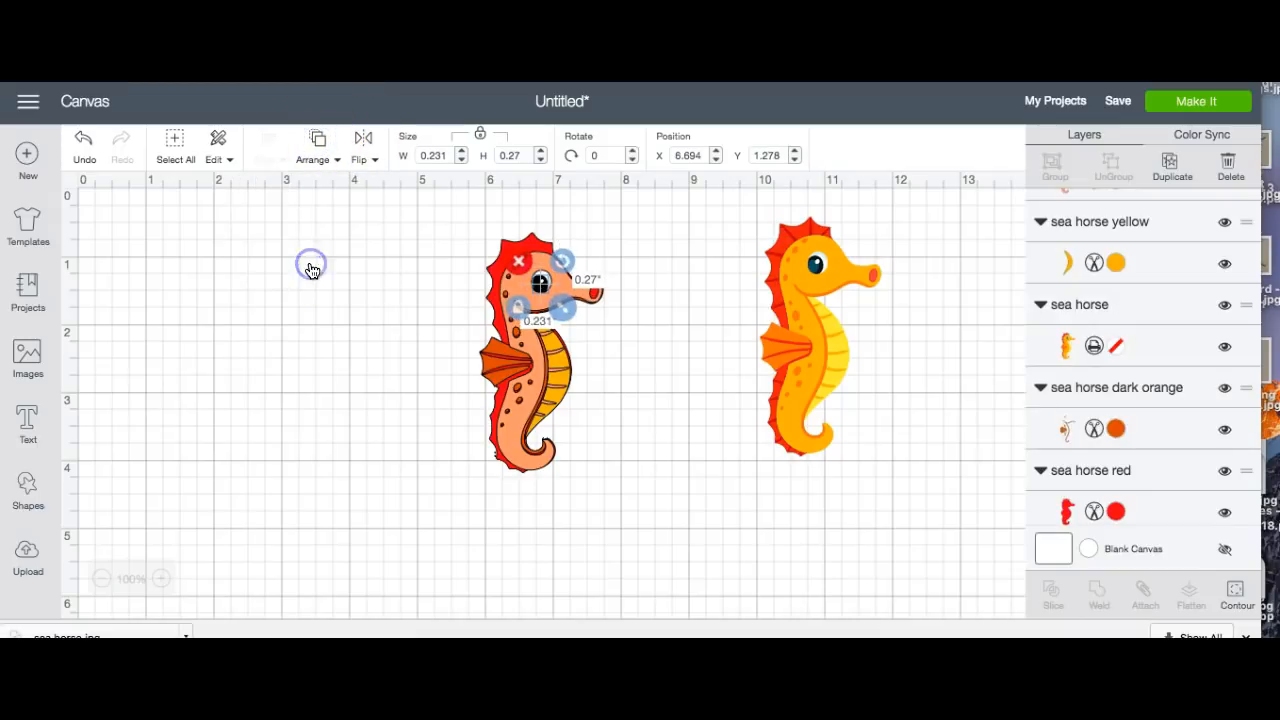
left_click(671, 360)
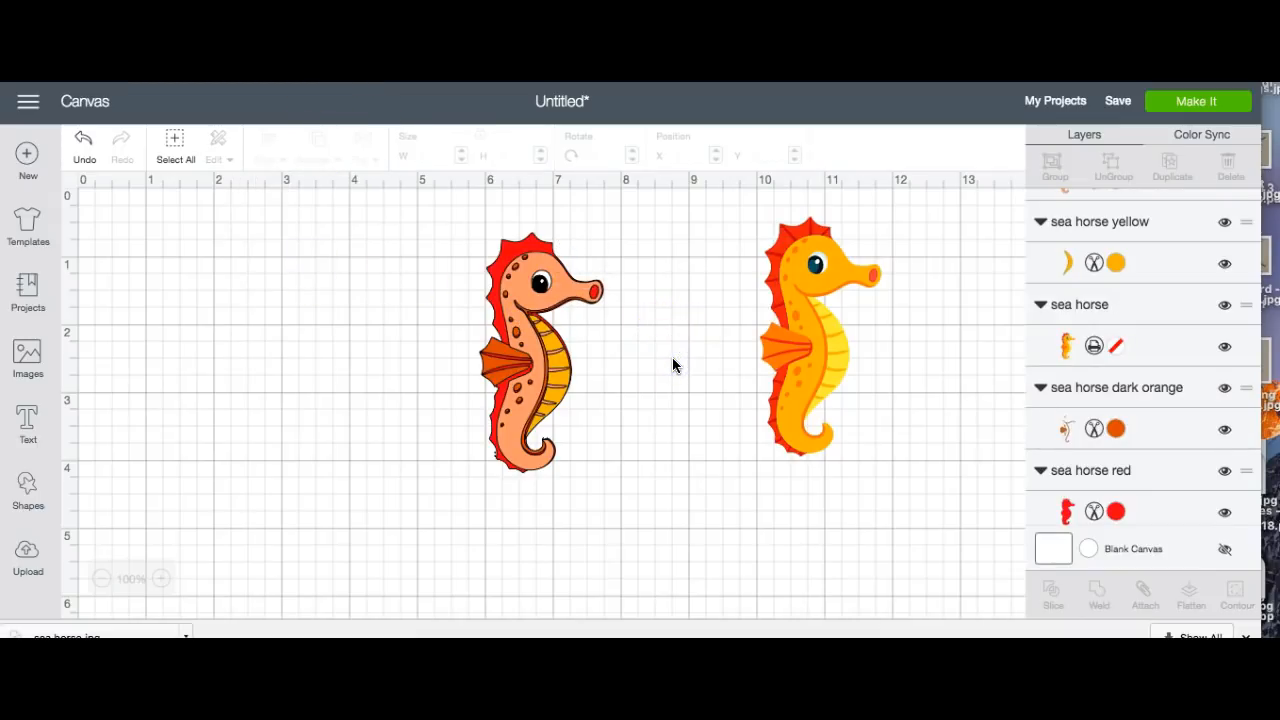
Move all layers of the stacked seahorse together beside the original picture, at about X 8.19, Y 0.46.
left_click_drag(441, 220, 623, 540)
left_click_drag(533, 413, 688, 400)
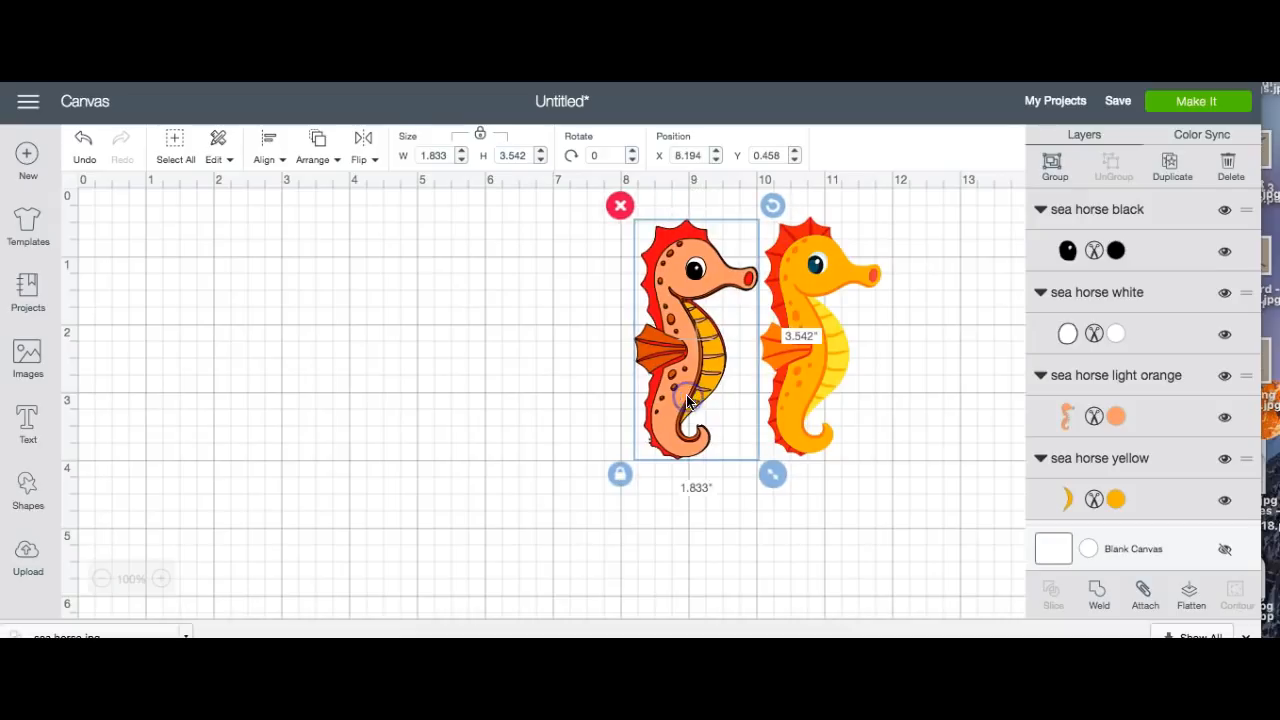
left_click(881, 457)
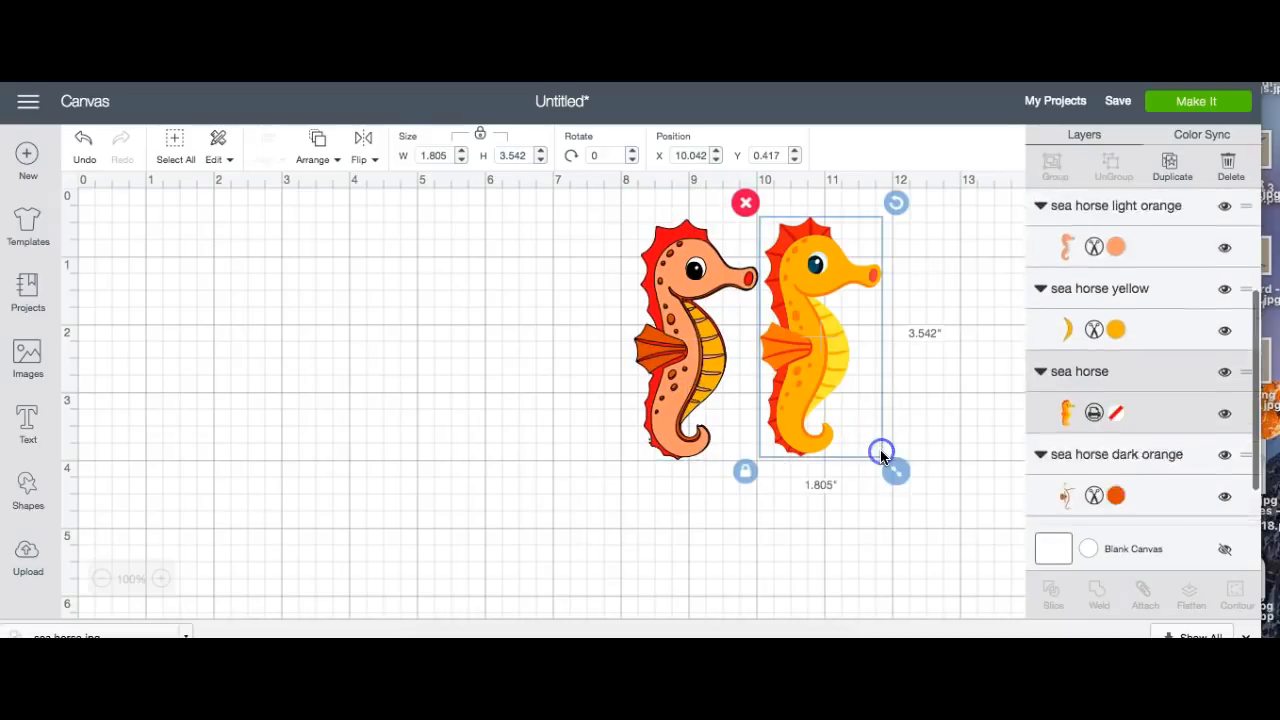
left_click(900, 504)
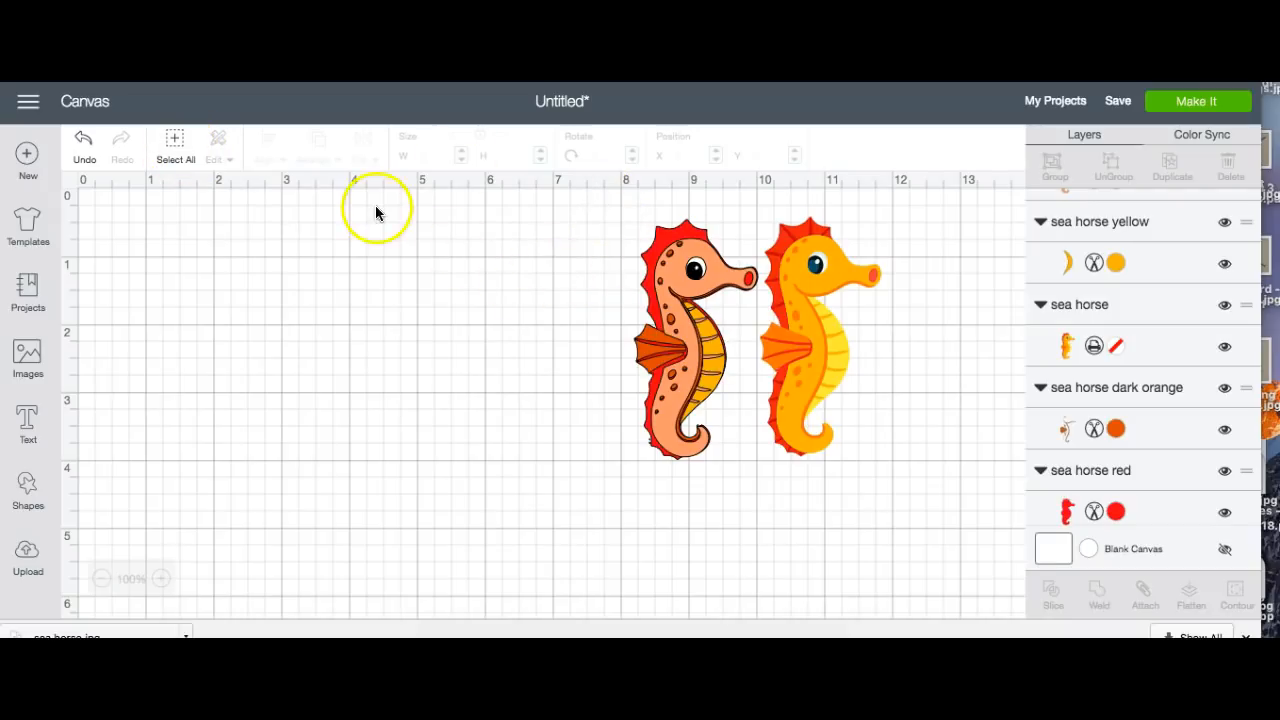
Hide the original "sea horse" picture layer and resize all the visible layers together to a width of 3 inches.
left_click(828, 320)
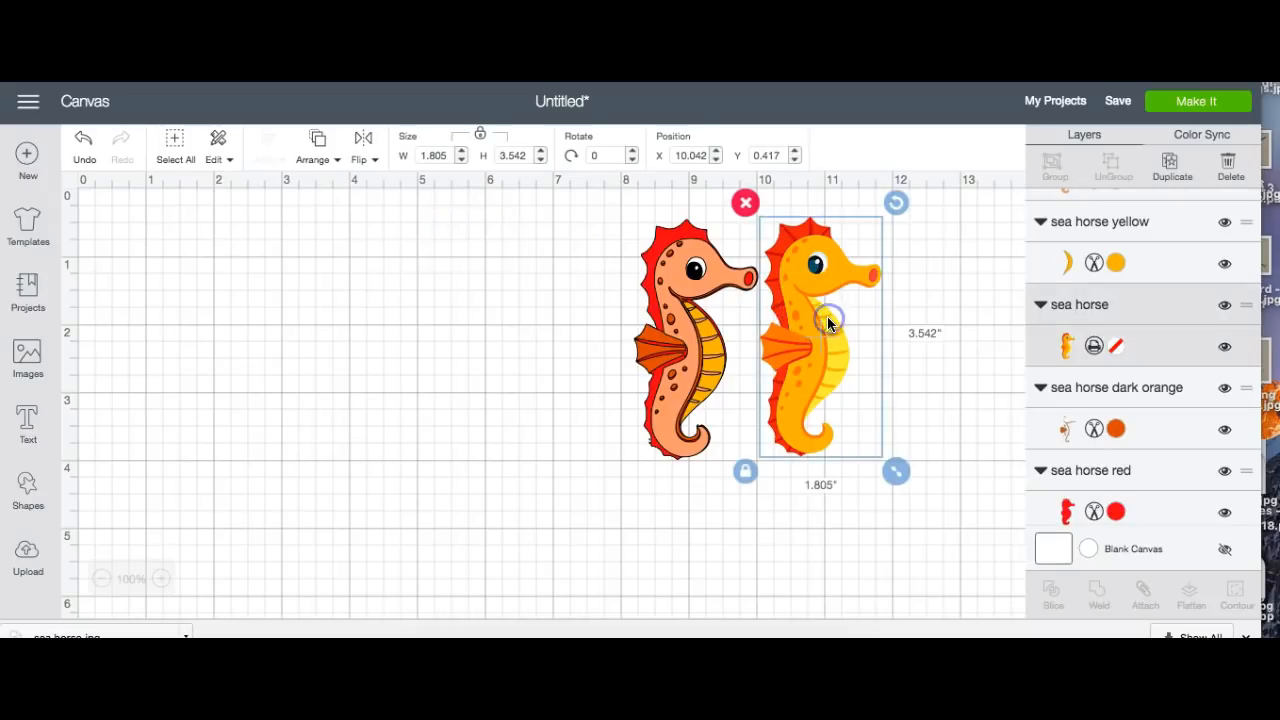
left_click(1225, 308)
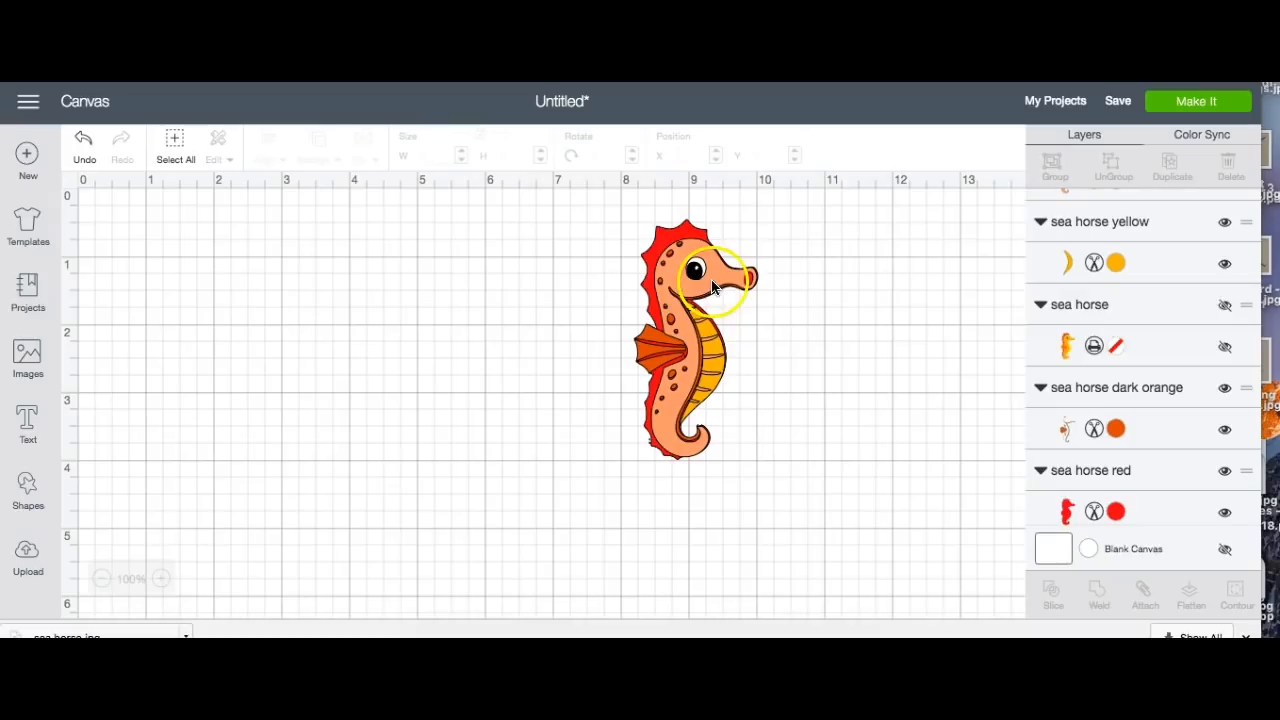
left_click(177, 145)
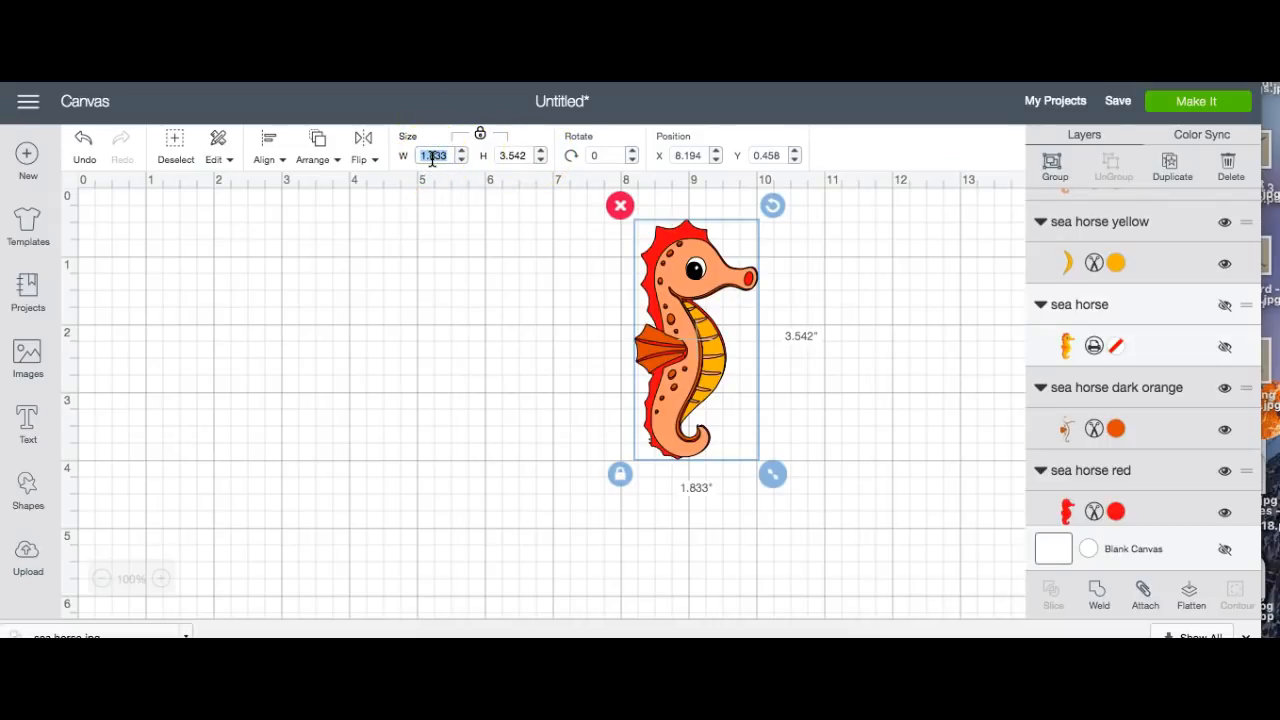
key("Return")
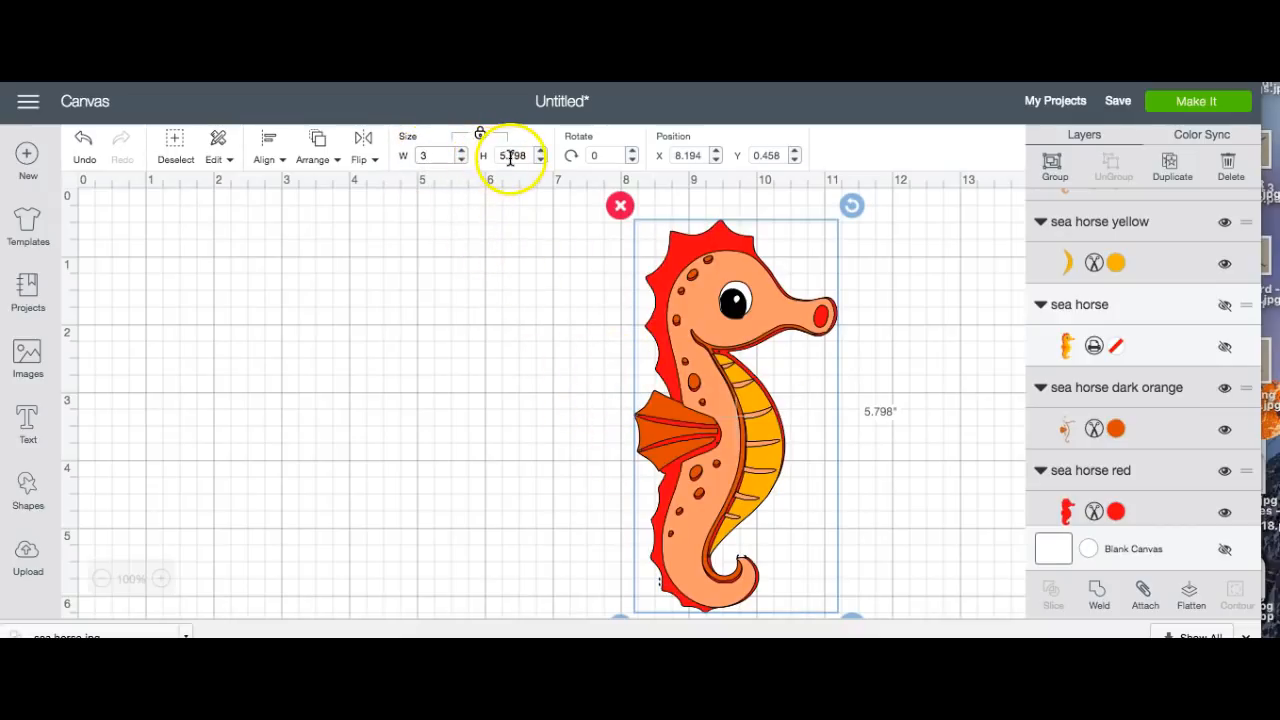
Open the mat preparation for cutting the project and turn on mirroring for the black mat 2.
left_click(1199, 107)
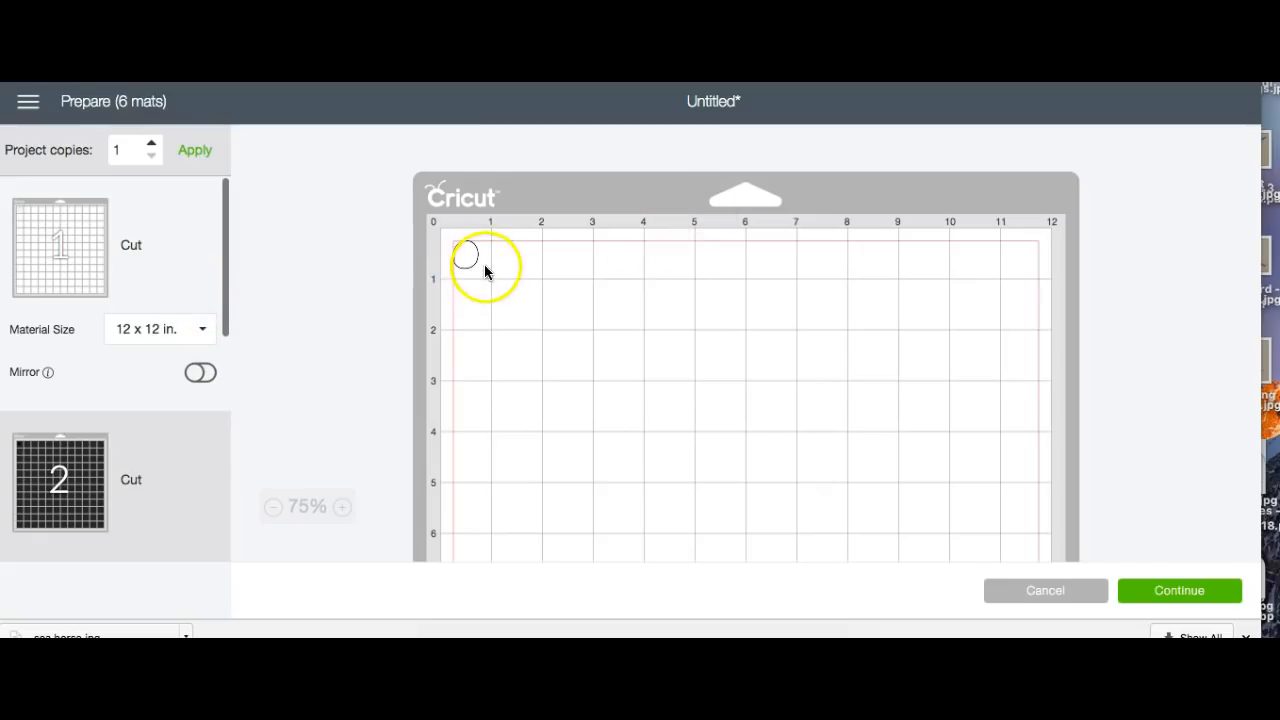
scroll(30, 430, "down", 1)
scroll(30, 430, "down", 3)
left_click(195, 300)
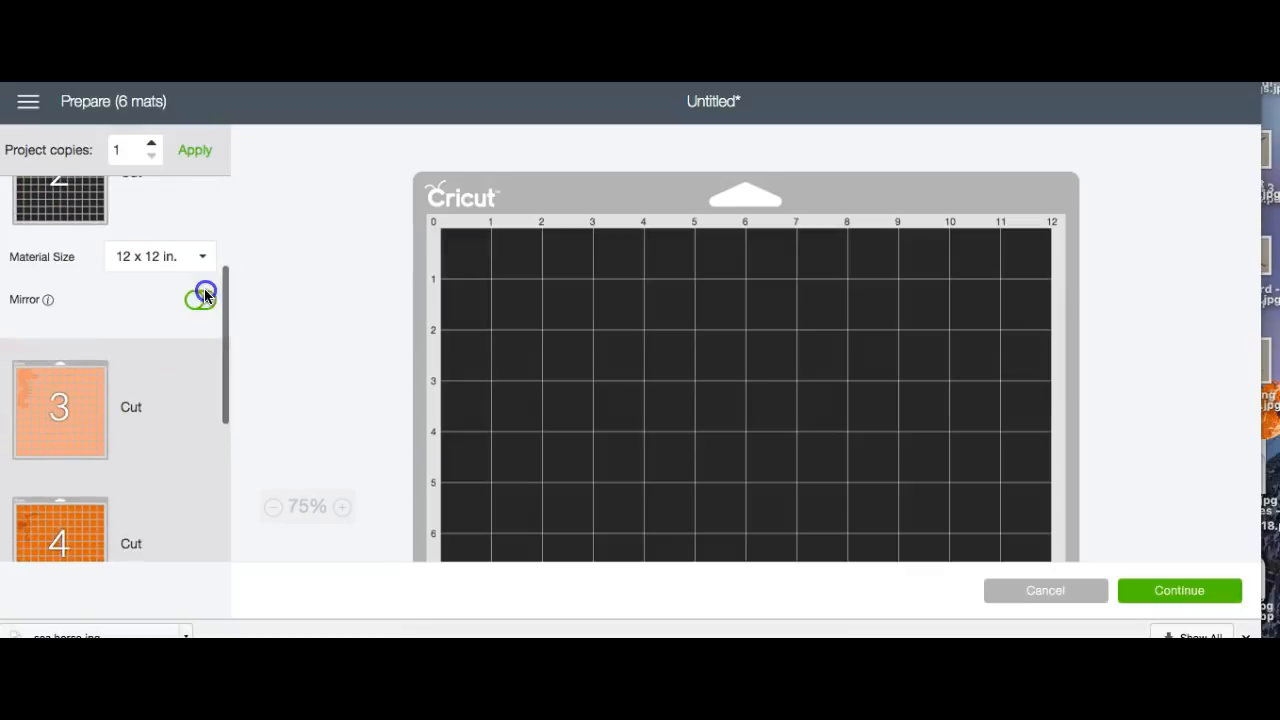
left_click(196, 379)
Examine the cut previews of the dark orange, yellow and red mats.
left_click(157, 409)
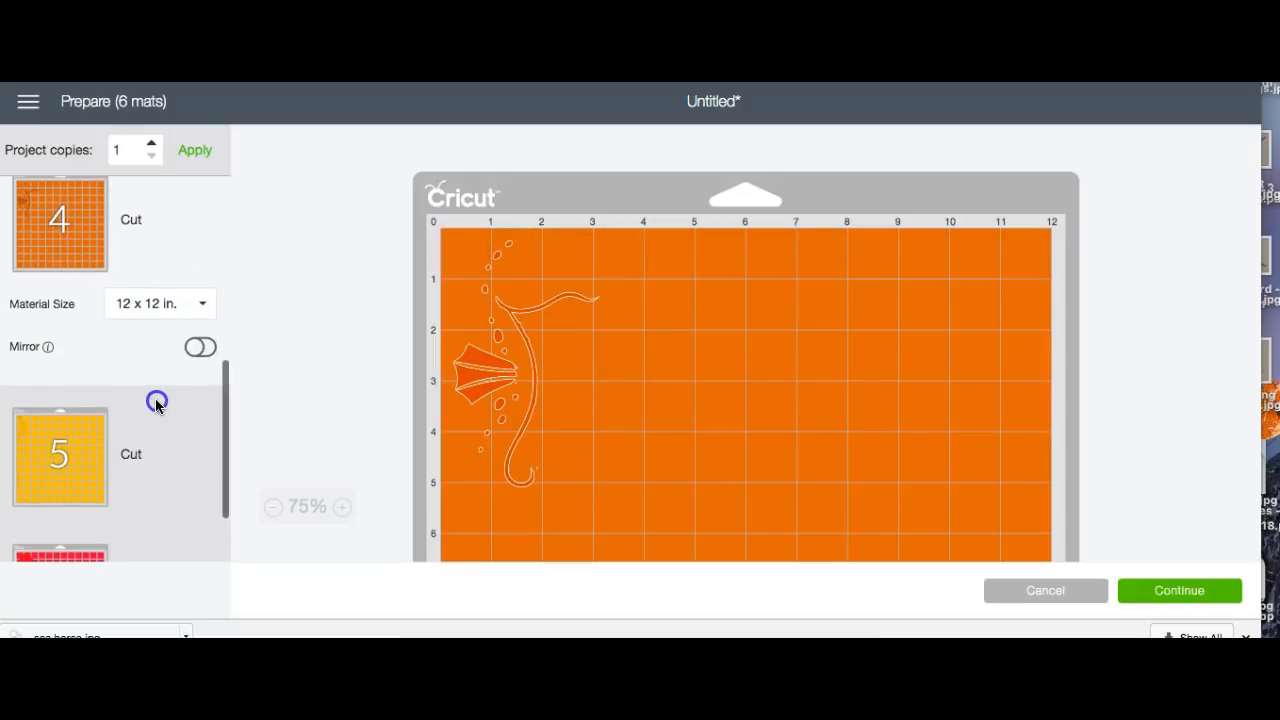
left_click(157, 404)
left_click(153, 462)
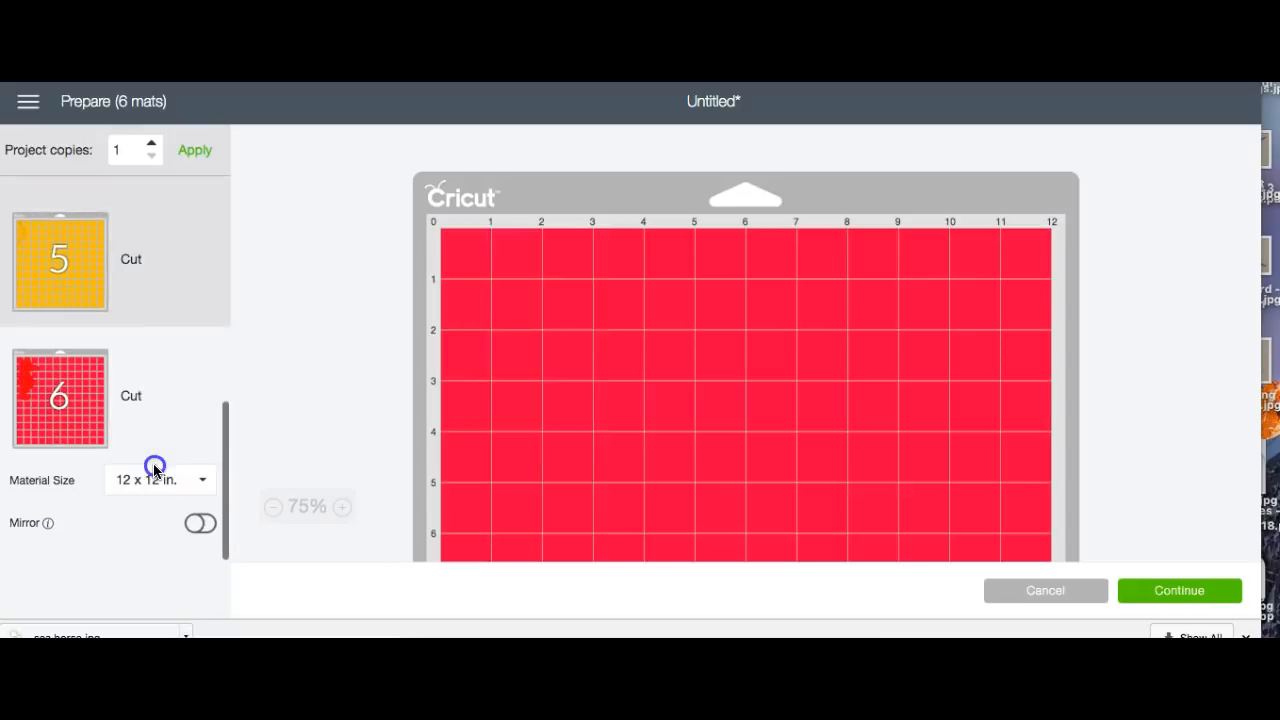
scroll(153, 463, "up", 10)
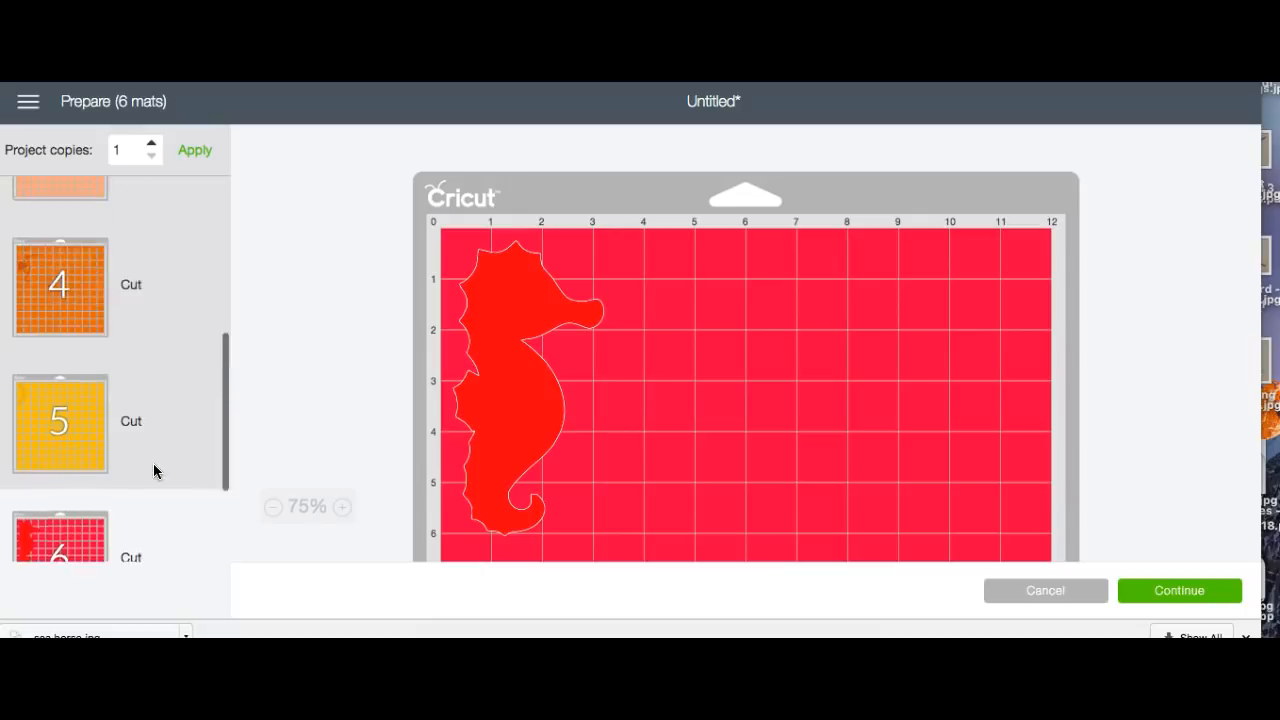
left_click(147, 484)
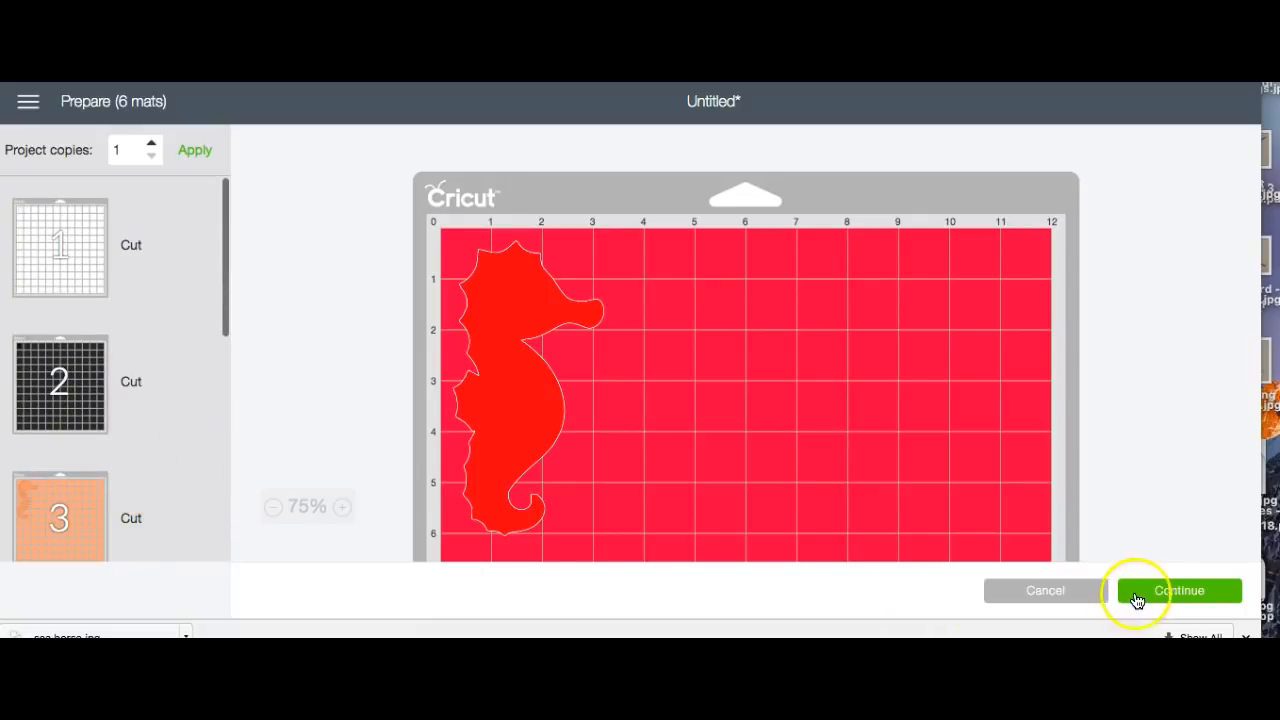
Continue to the machine connection stage and cancel the cut.
left_click(1175, 592)
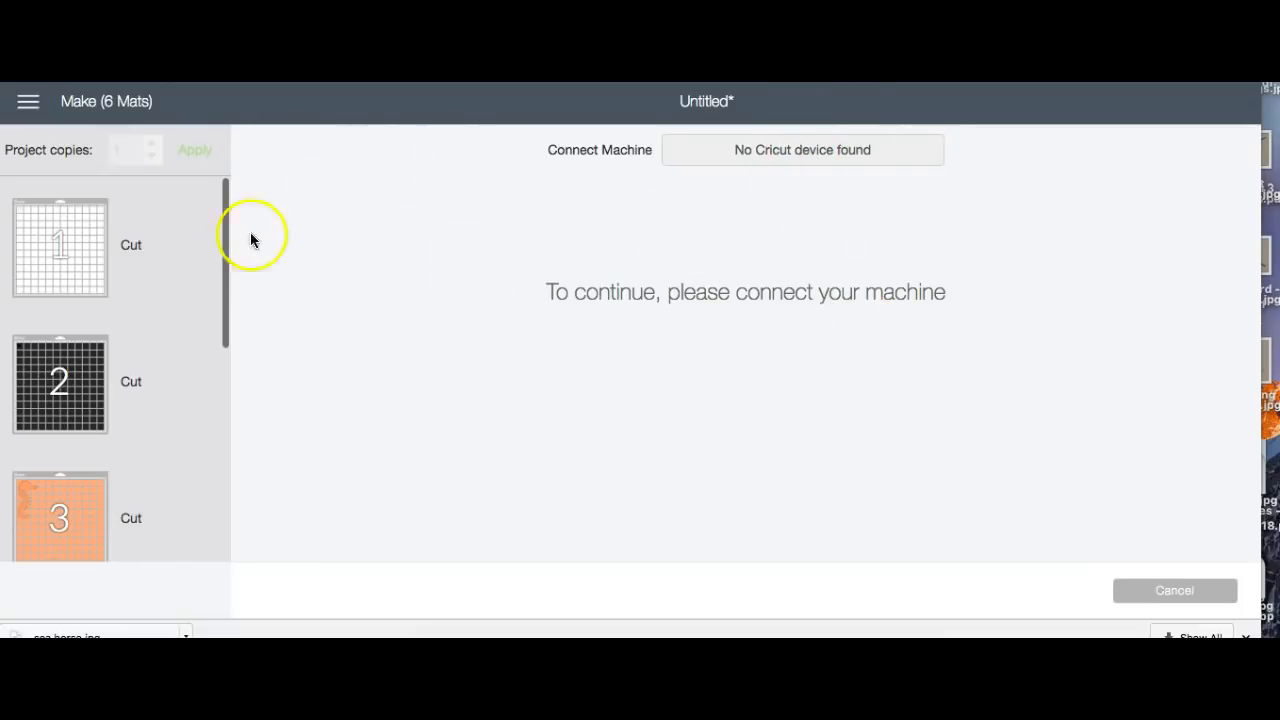
mouse_move(60, 363)
left_click(1157, 589)
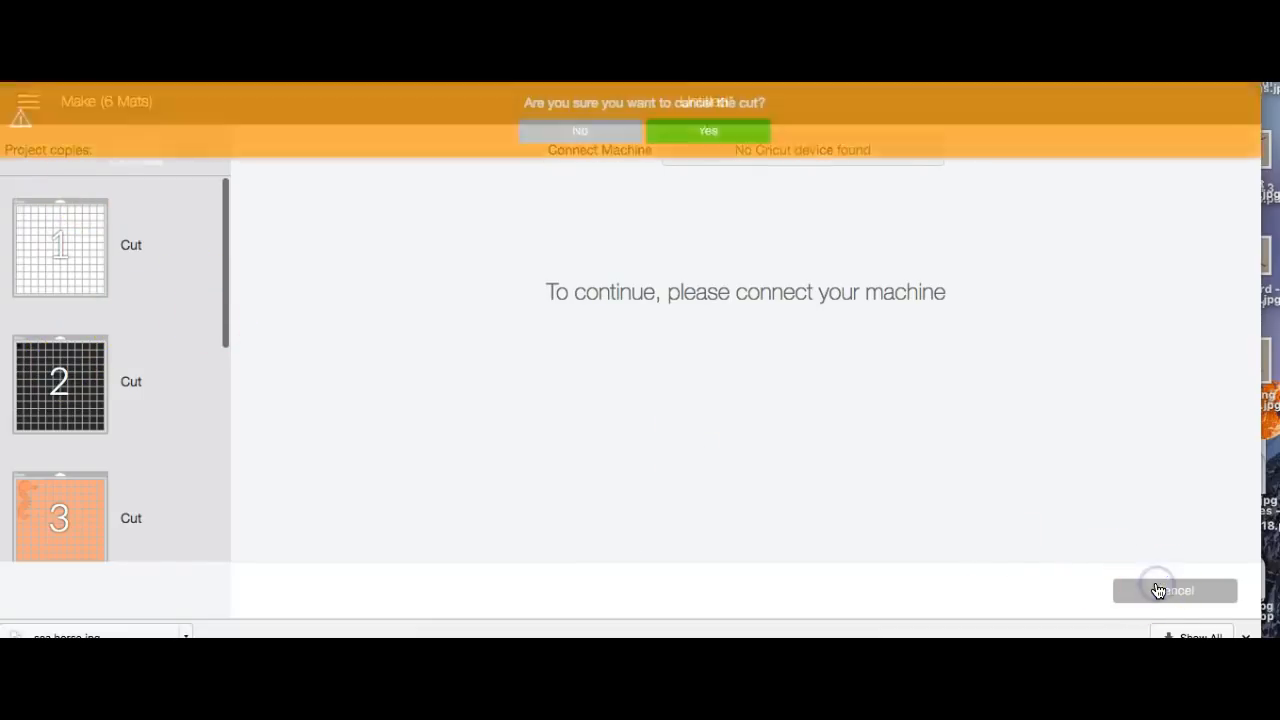
left_click(722, 133)
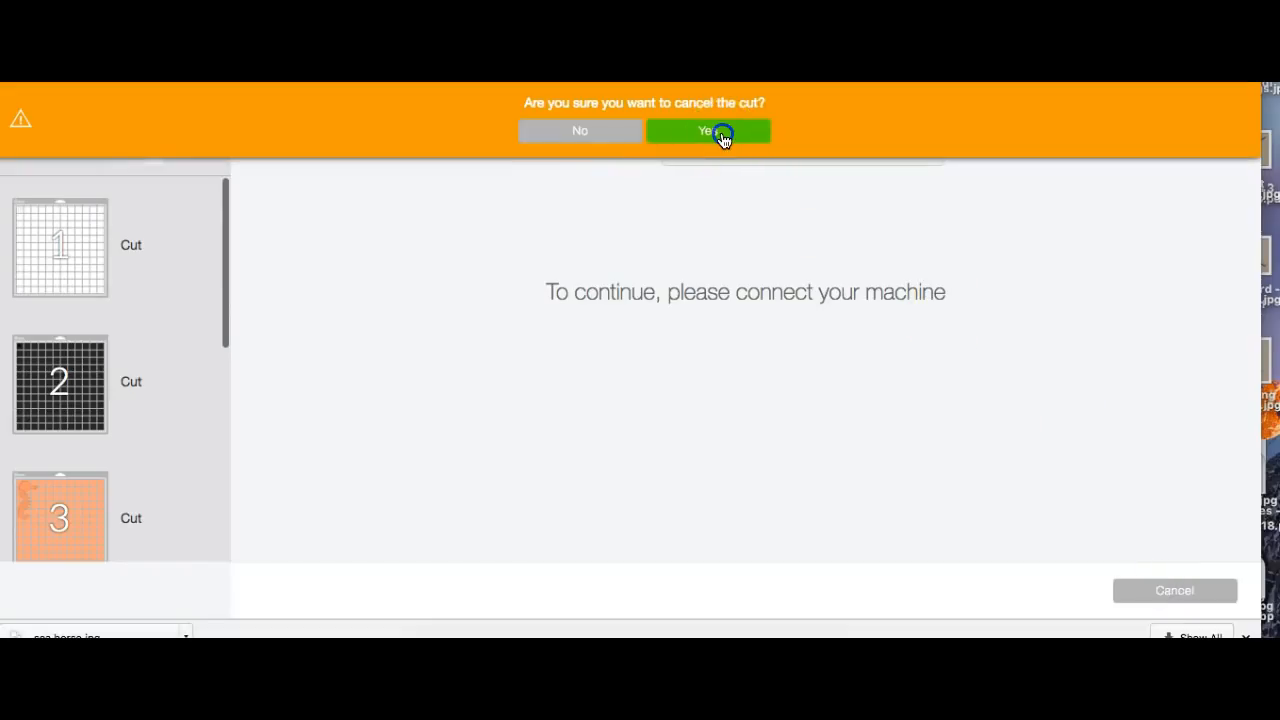